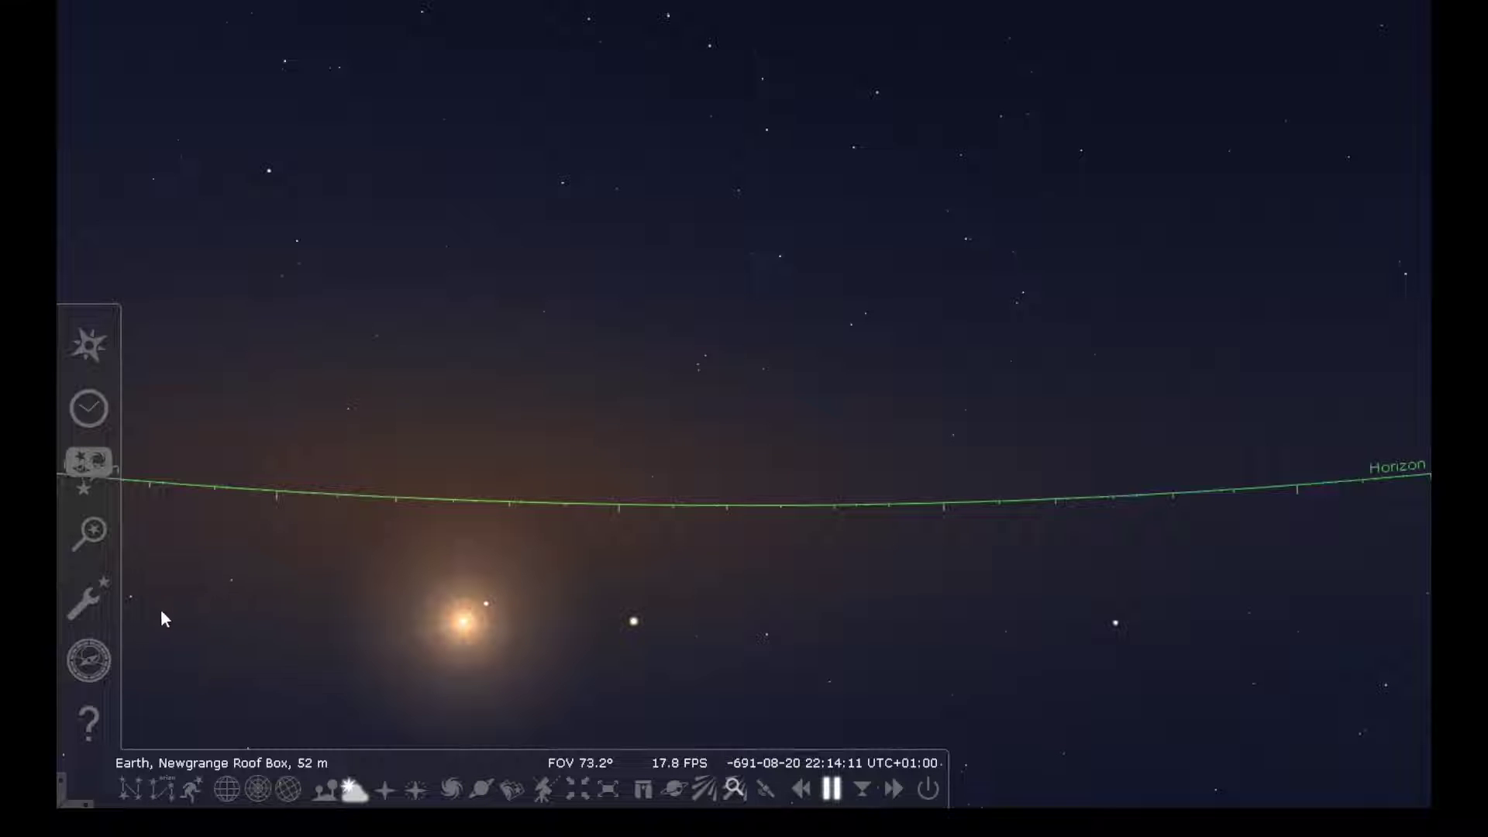
Read the ArchaeoLines, Historical Supernovae, Observability Analysis and Pointer Coordinates plugin details, then close Configuration
{"action": "left_click", "coordinate": [100, 599]}
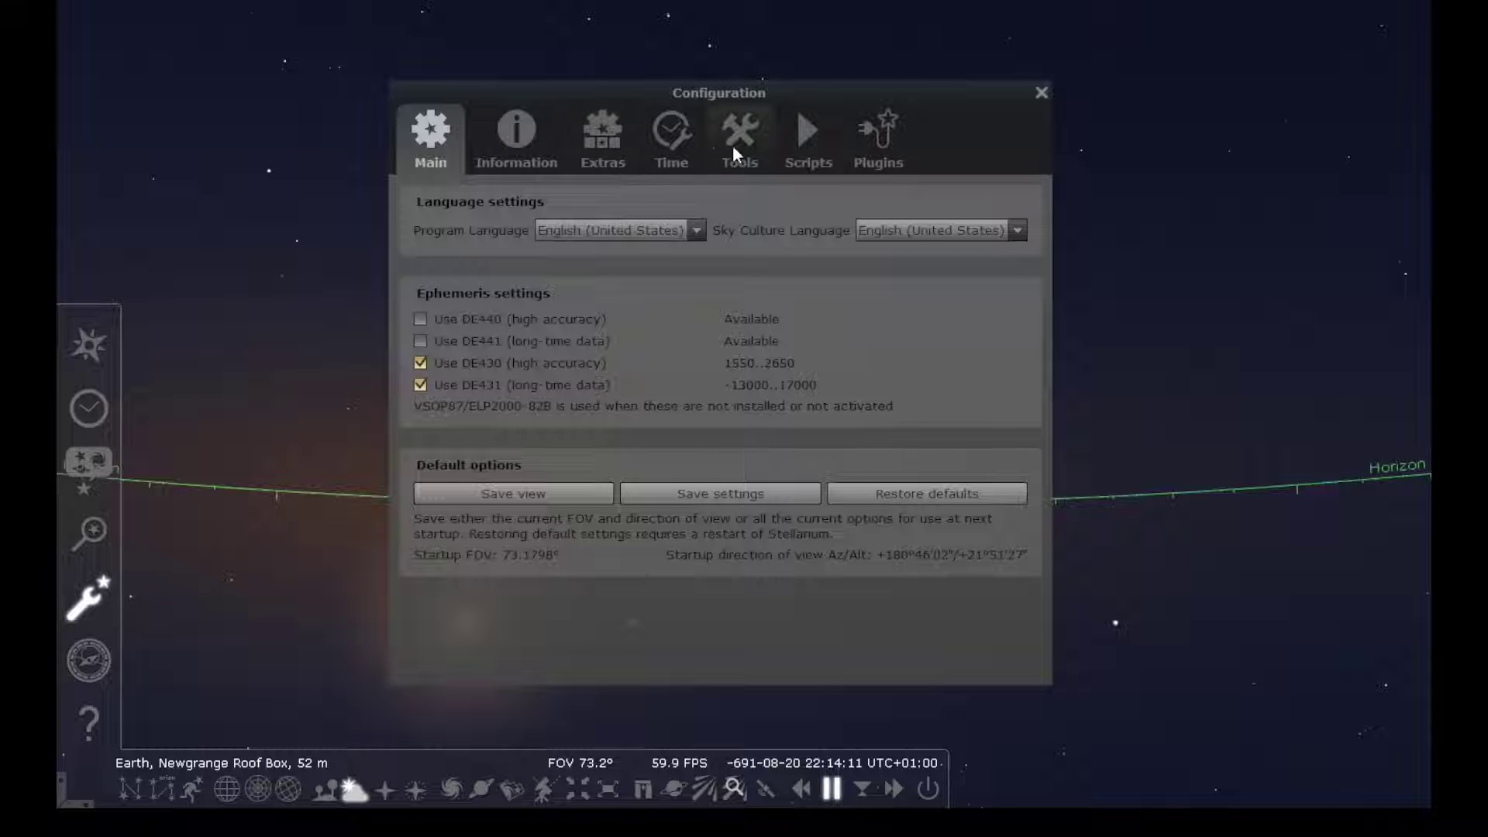
{"action": "left_click", "coordinate": [901, 147]}
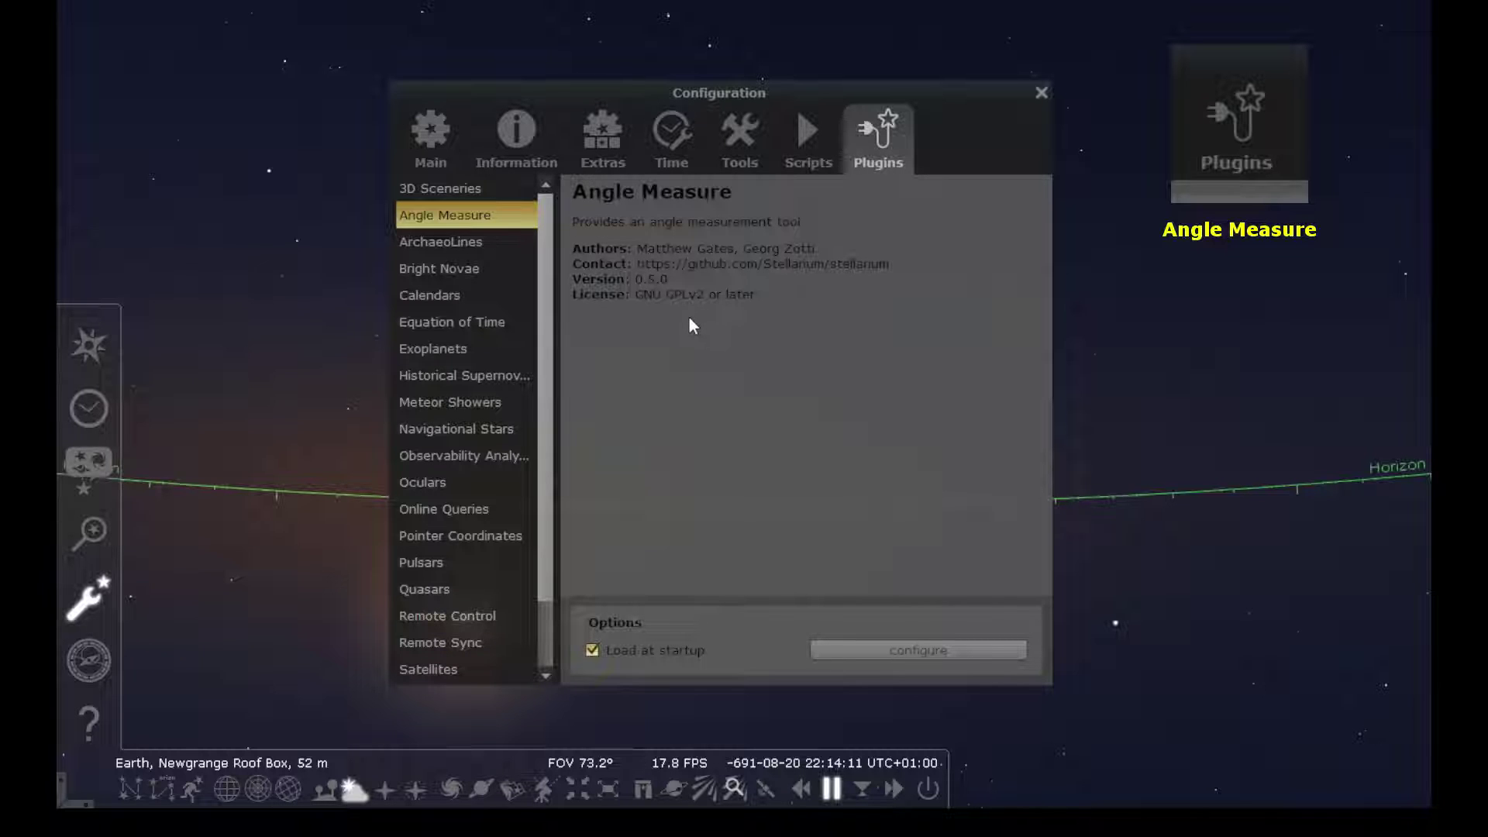
{"action": "left_click", "coordinate": [469, 246]}
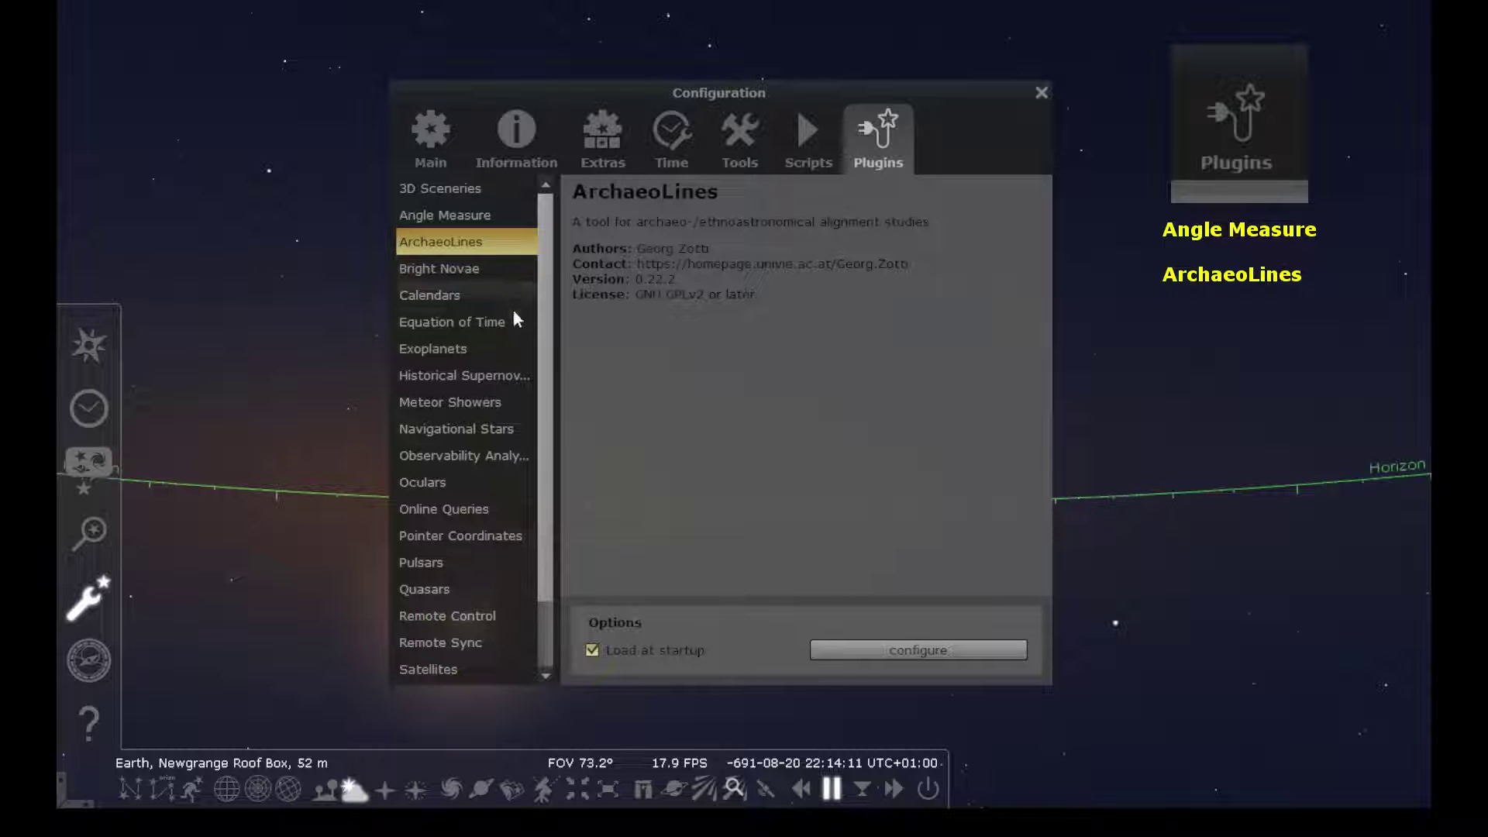
{"action": "left_click", "coordinate": [477, 378]}
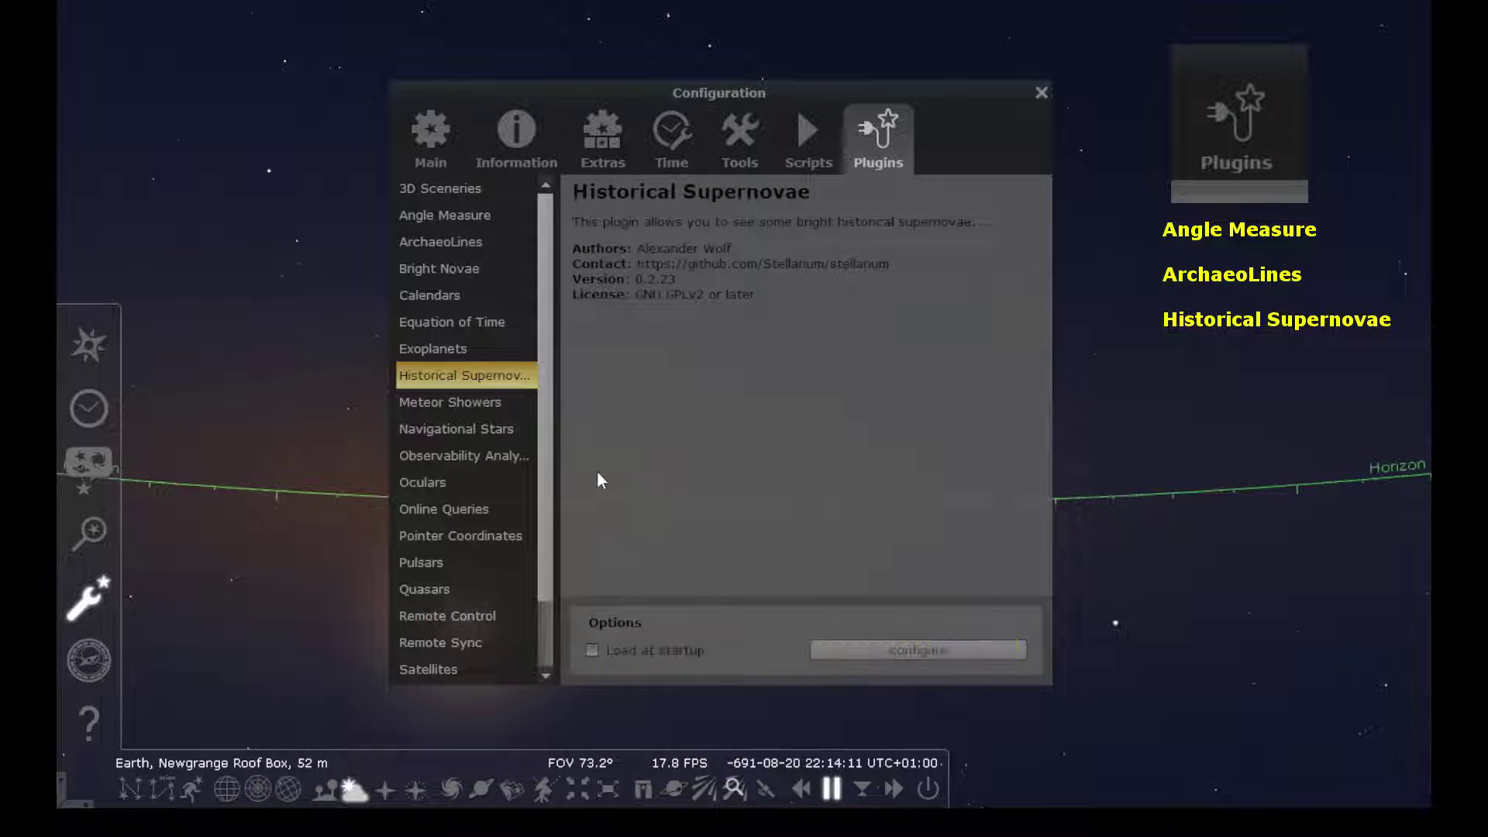
{"action": "left_click", "coordinate": [479, 463]}
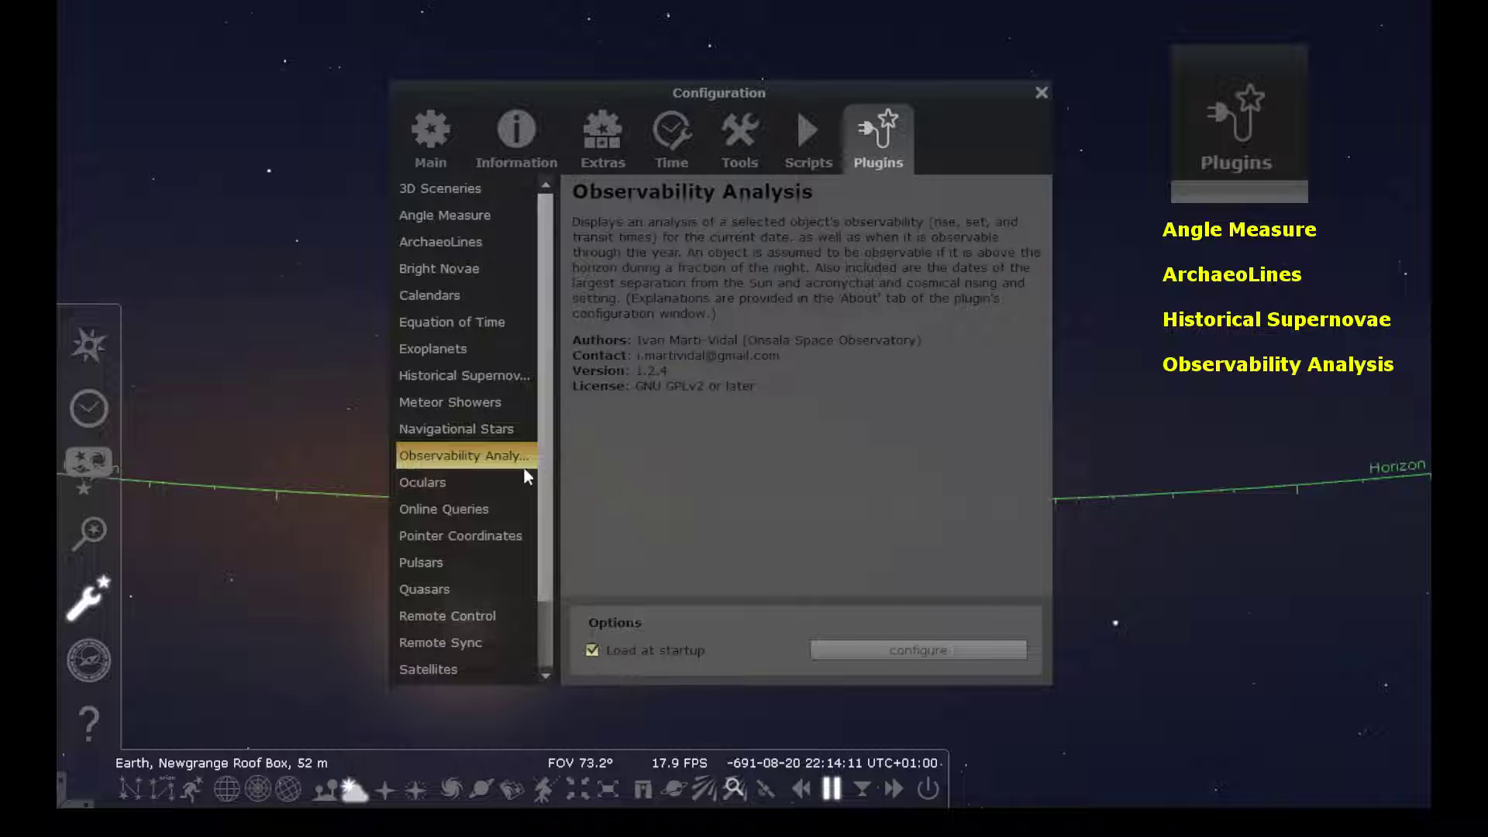
{"action": "left_click", "coordinate": [493, 539]}
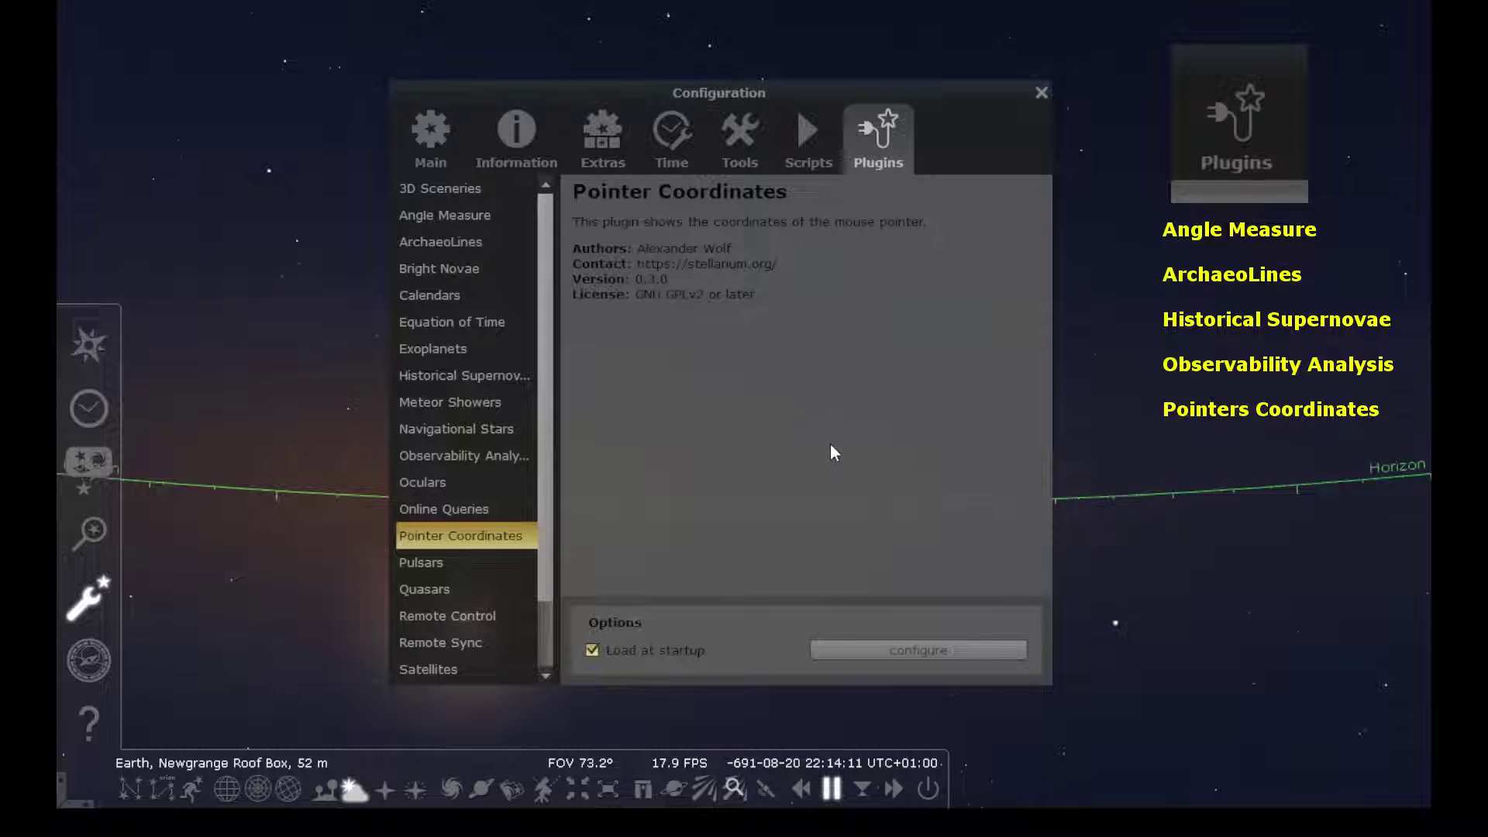
{"action": "left_click", "coordinate": [1041, 93]}
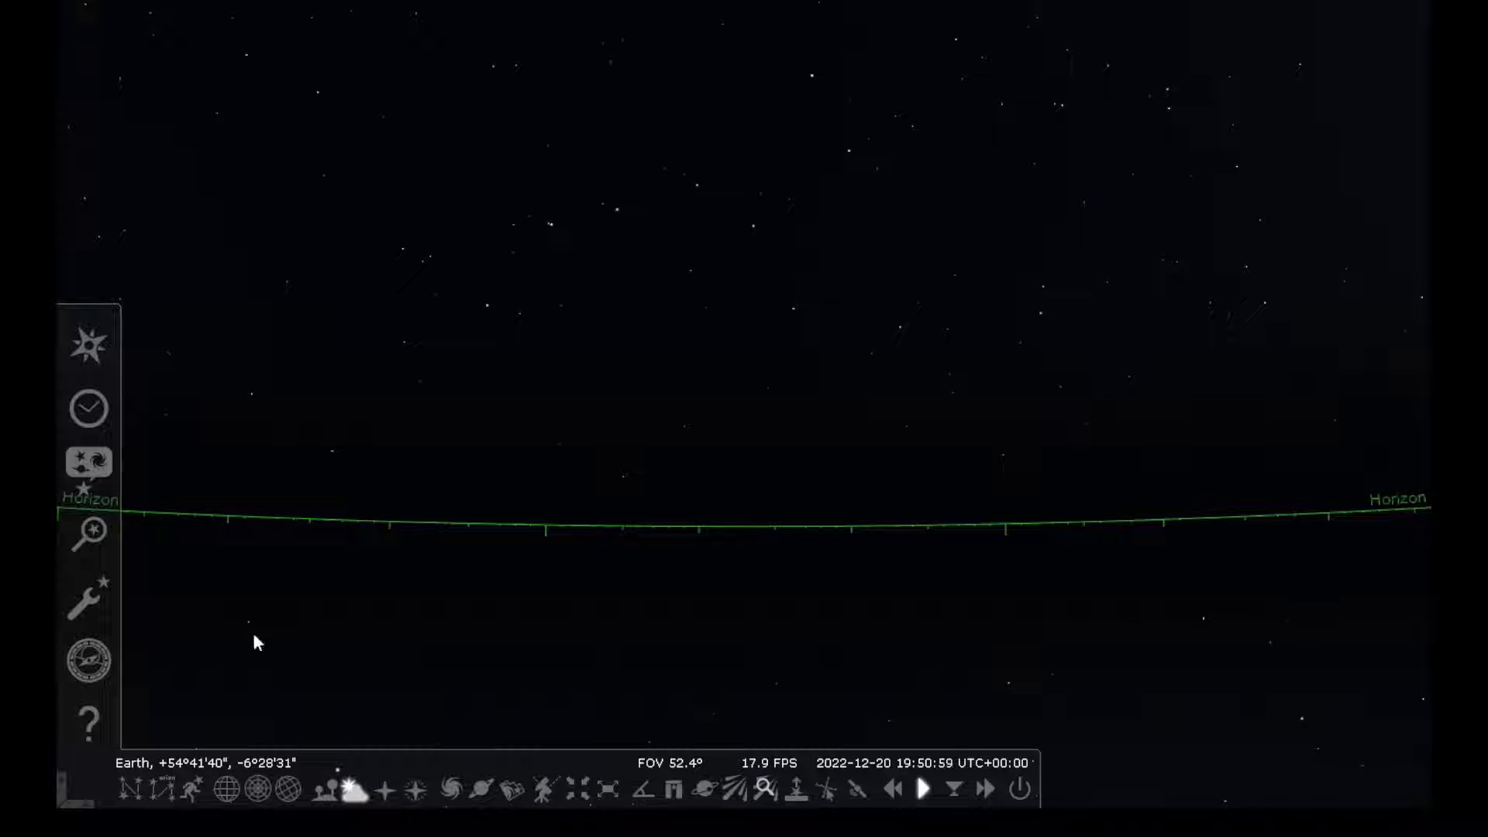
Open the Angle Measure plugin's configuration dialog from the Plugins list in Configuration
{"action": "left_click", "coordinate": [114, 590]}
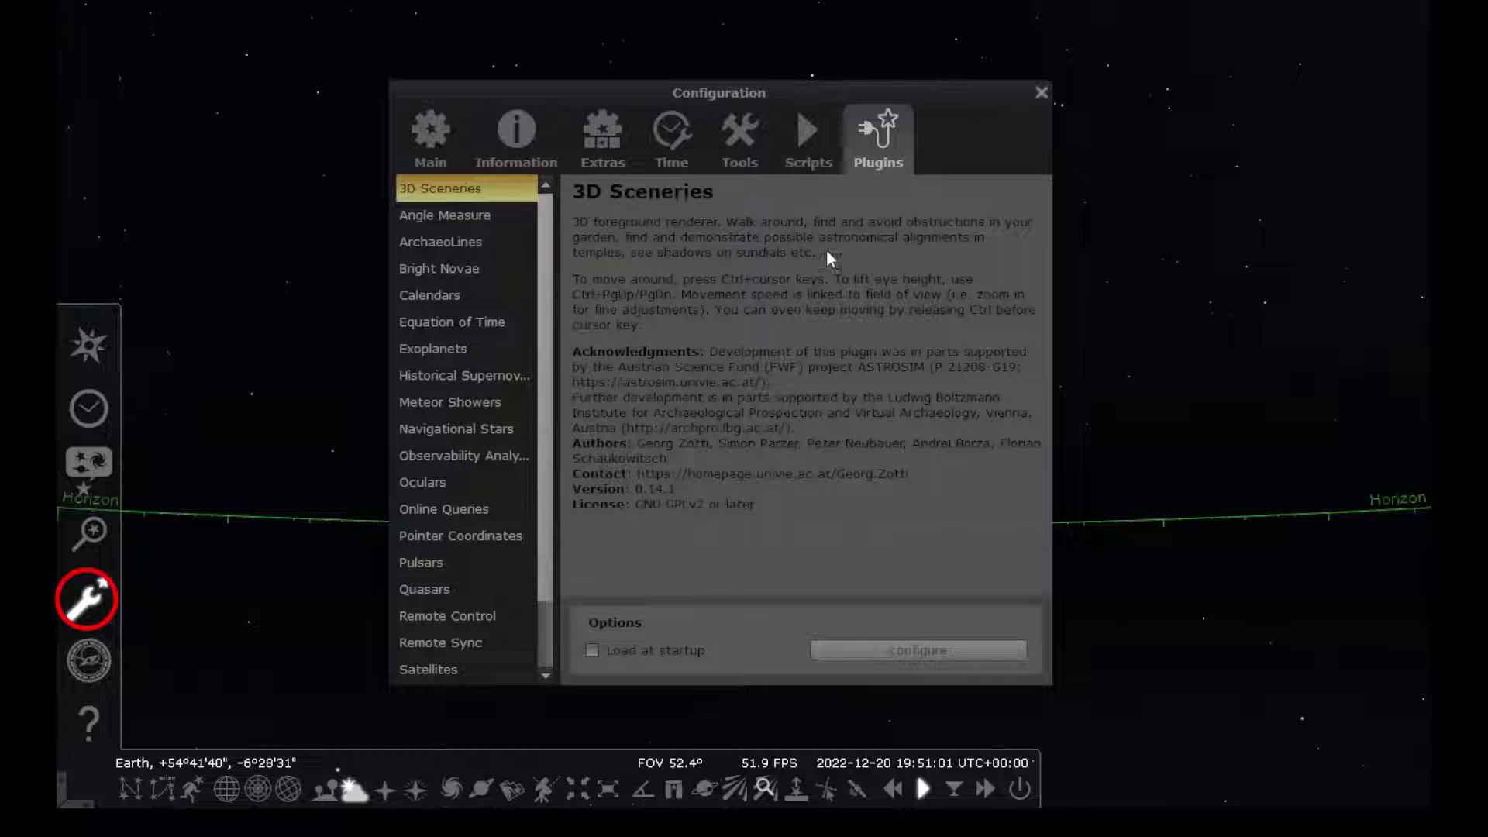
{"action": "left_click", "coordinate": [474, 215]}
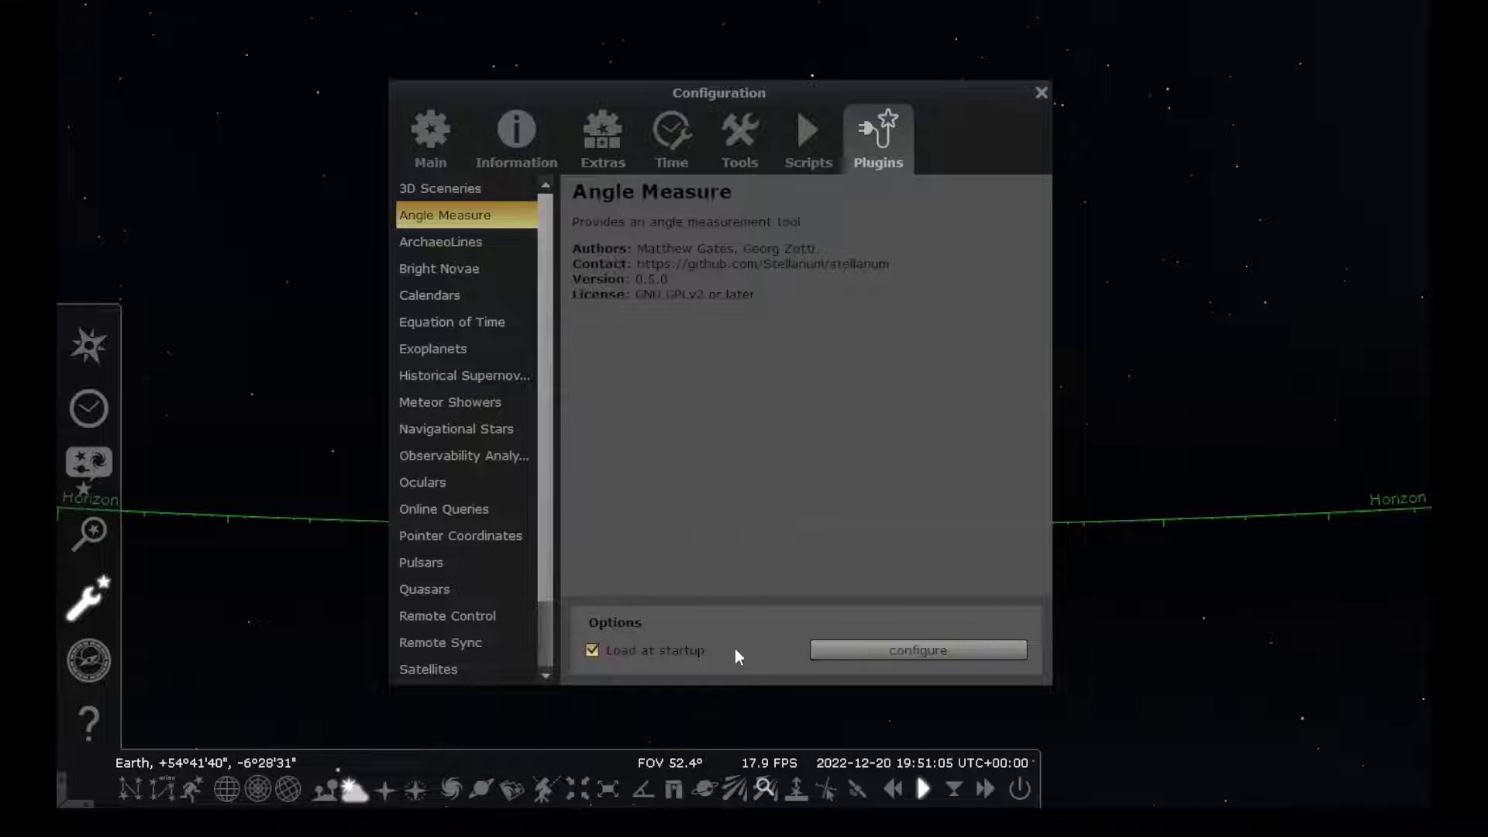
{"action": "left_click", "coordinate": [902, 650]}
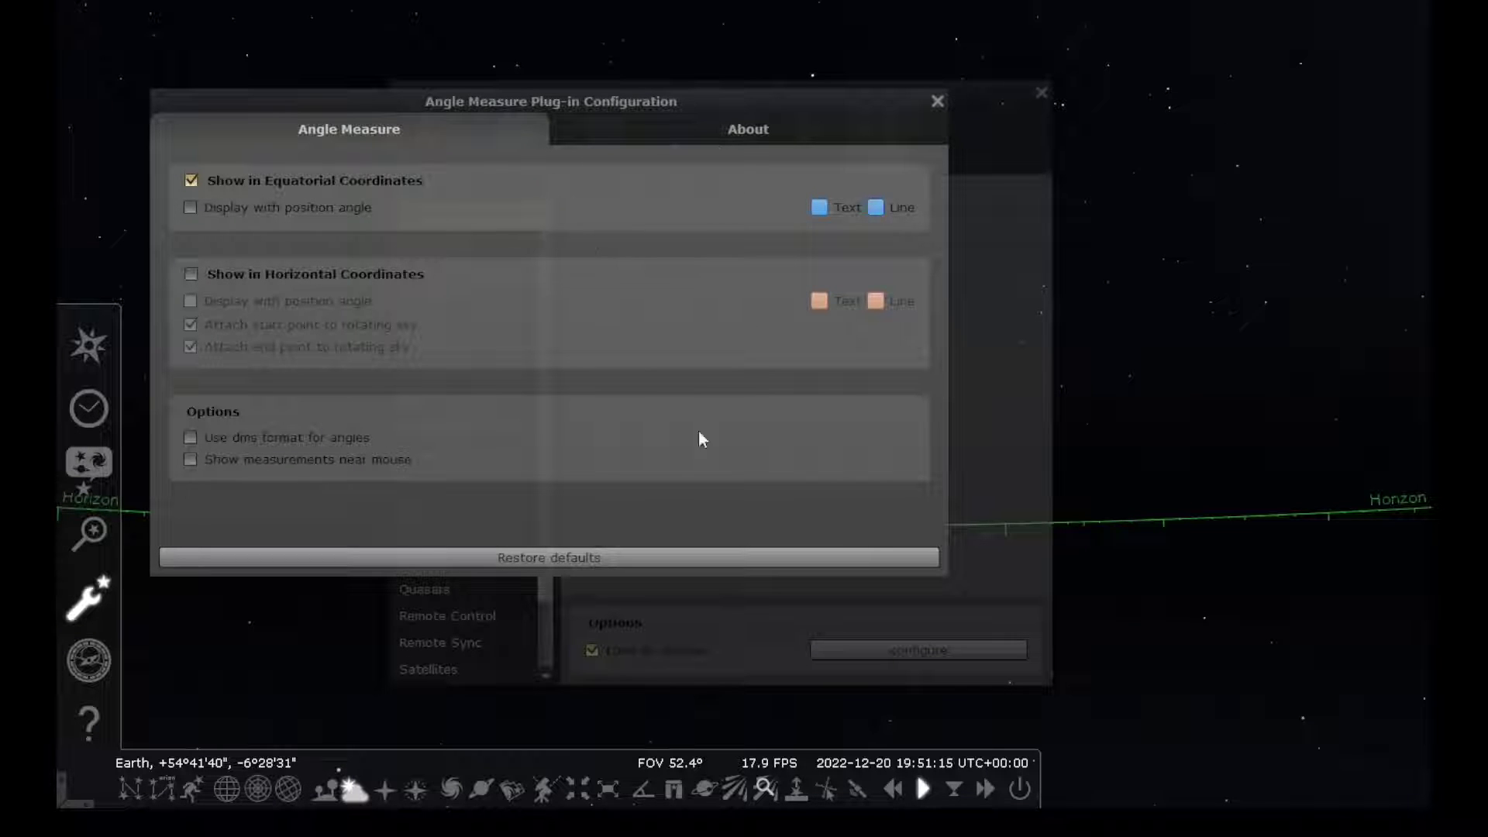
{"action": "left_click", "coordinate": [639, 792]}
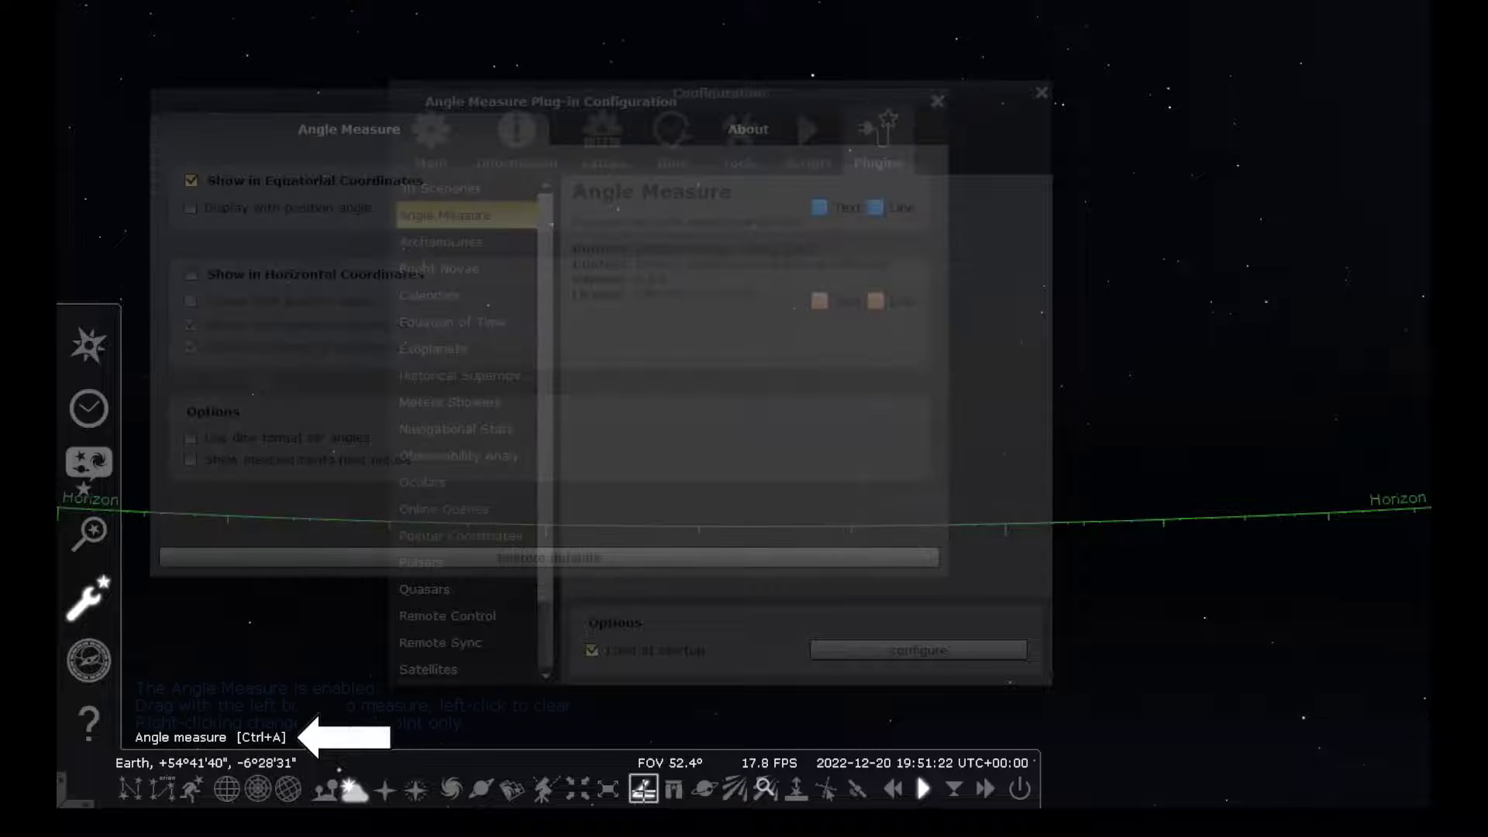
Turn on Angle Measure and drag trial measurements, ending with a 9.01615° span along the horizon
{"action": "left_click", "coordinate": [644, 792]}
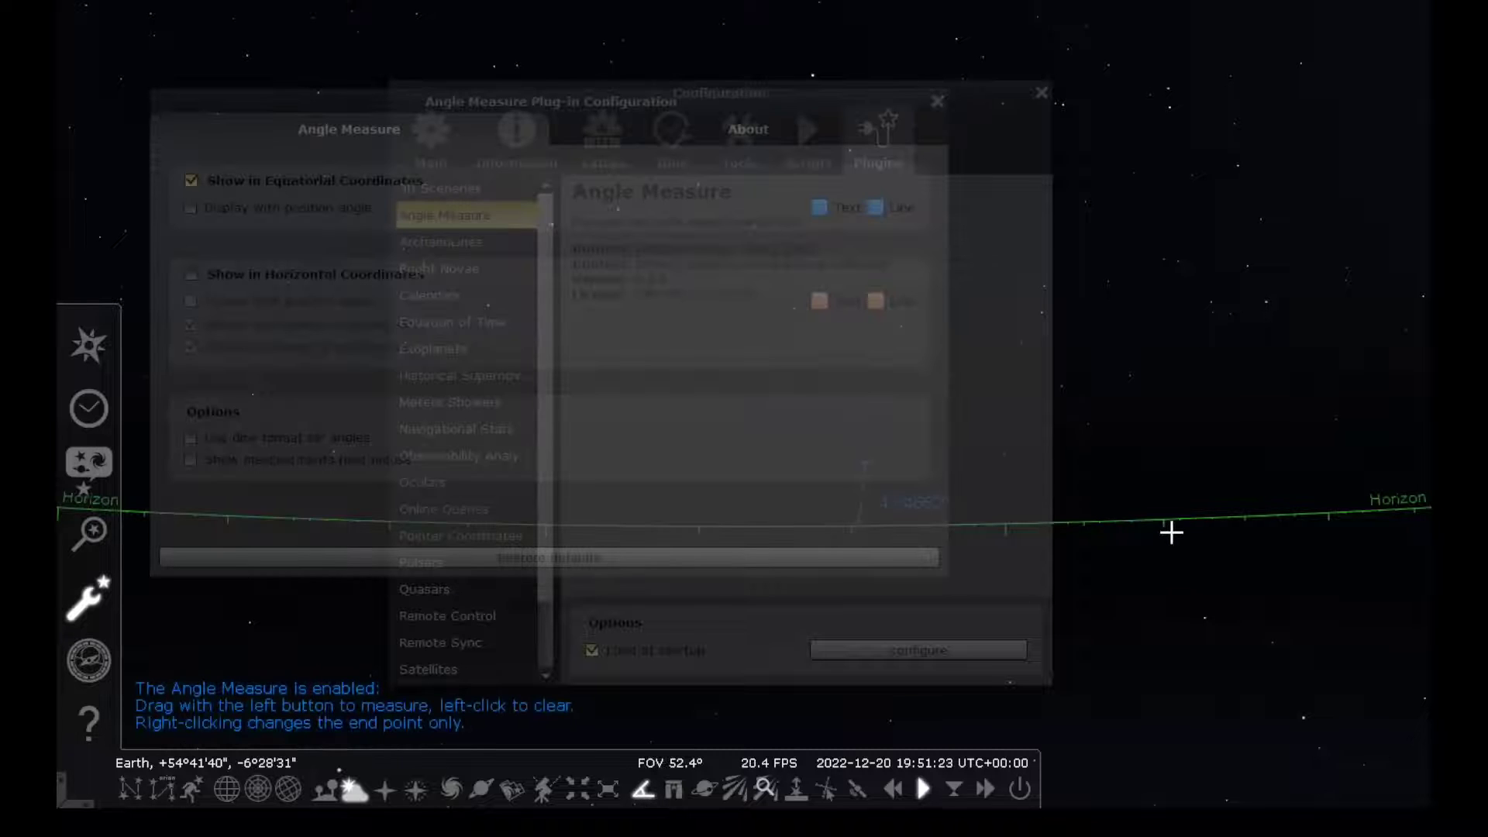
{"action": "left_click_drag", "start_coordinate": [1179, 518], "coordinate": [1173, 334]}
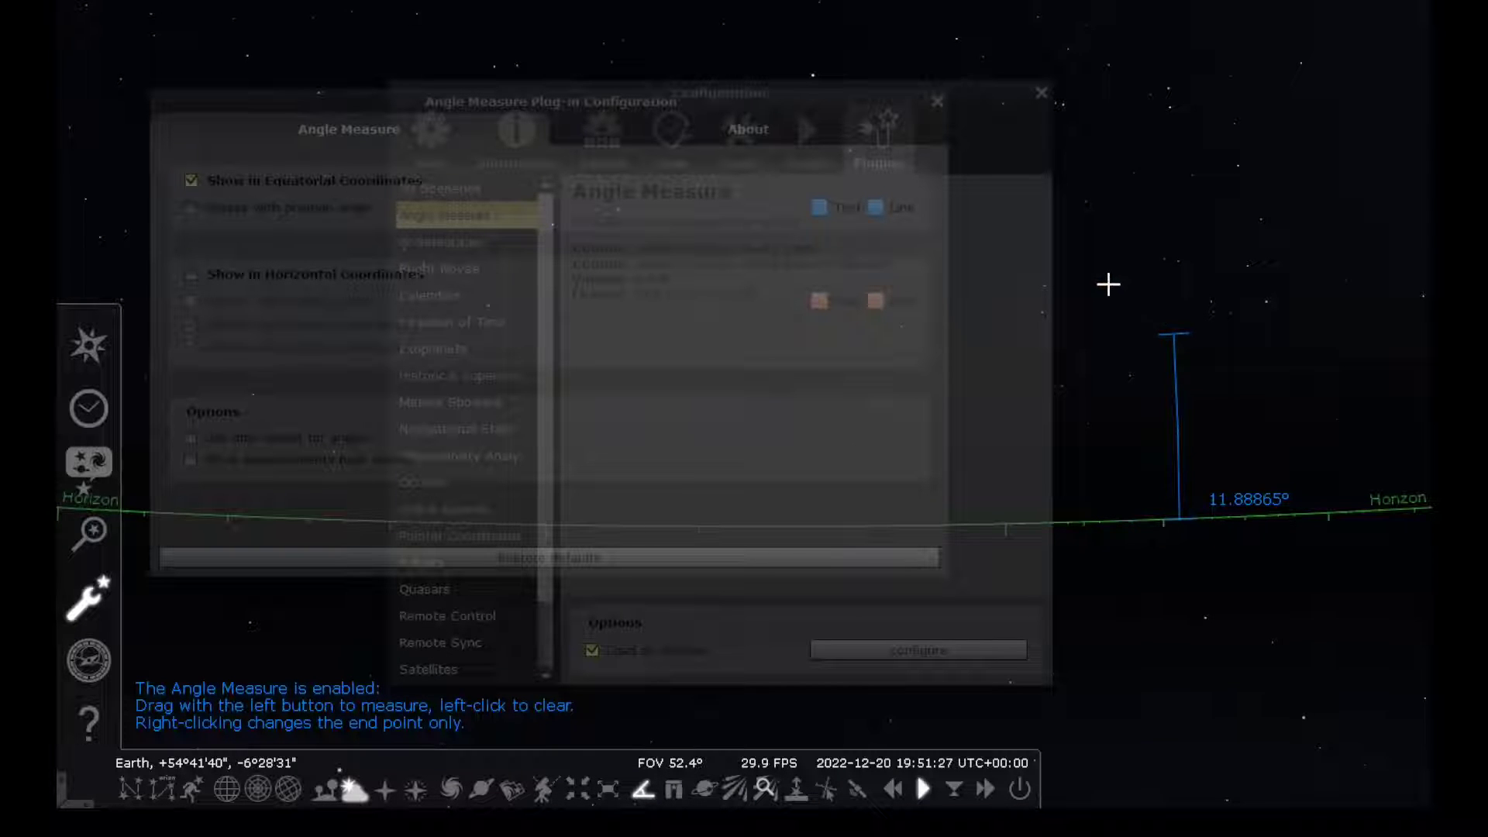
{"action": "left_click_drag", "start_coordinate": [1109, 285], "coordinate": [1116, 448]}
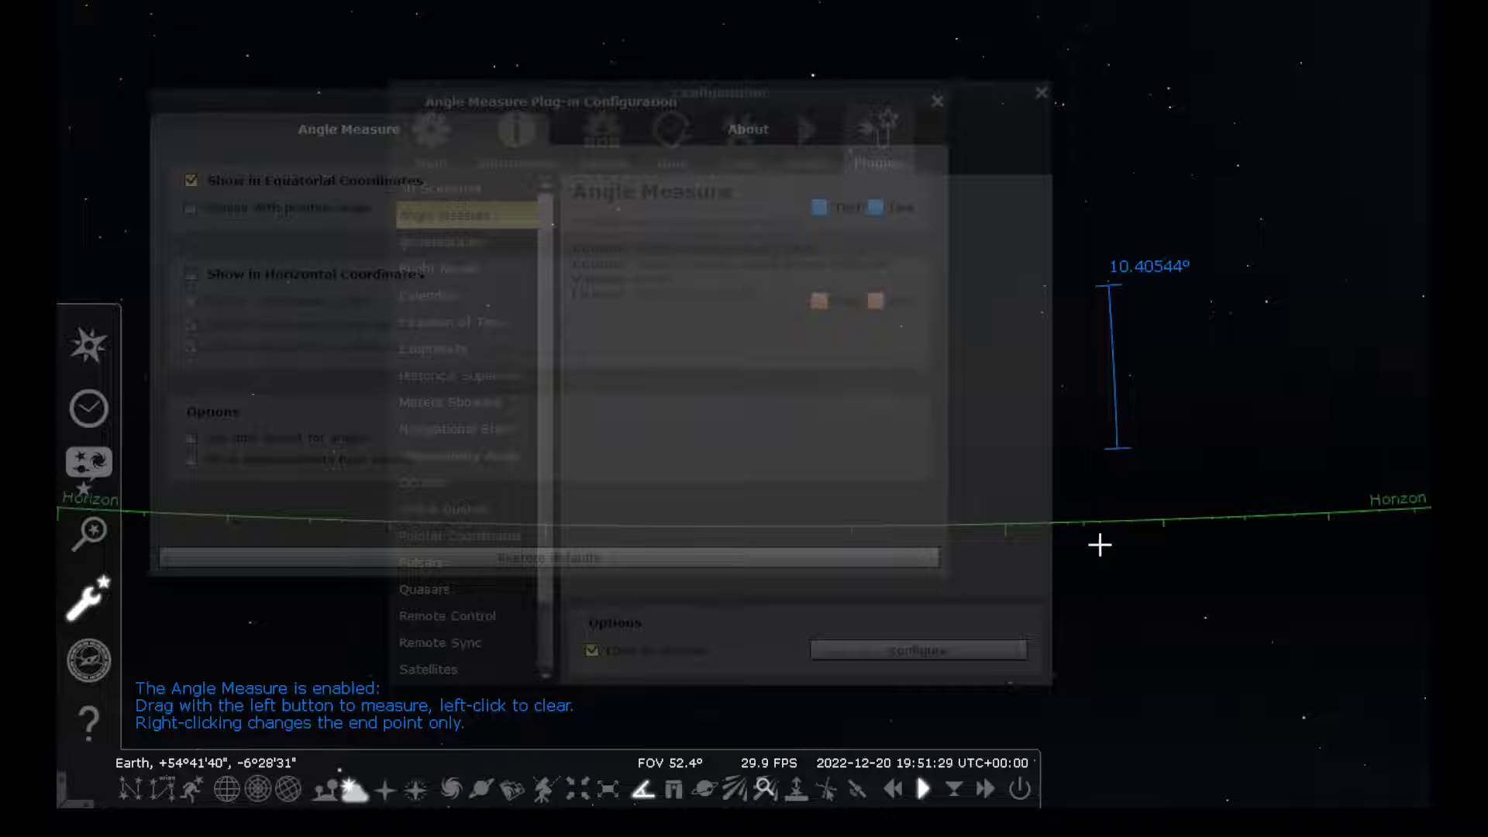
{"action": "left_click_drag", "start_coordinate": [1085, 518], "coordinate": [1313, 504]}
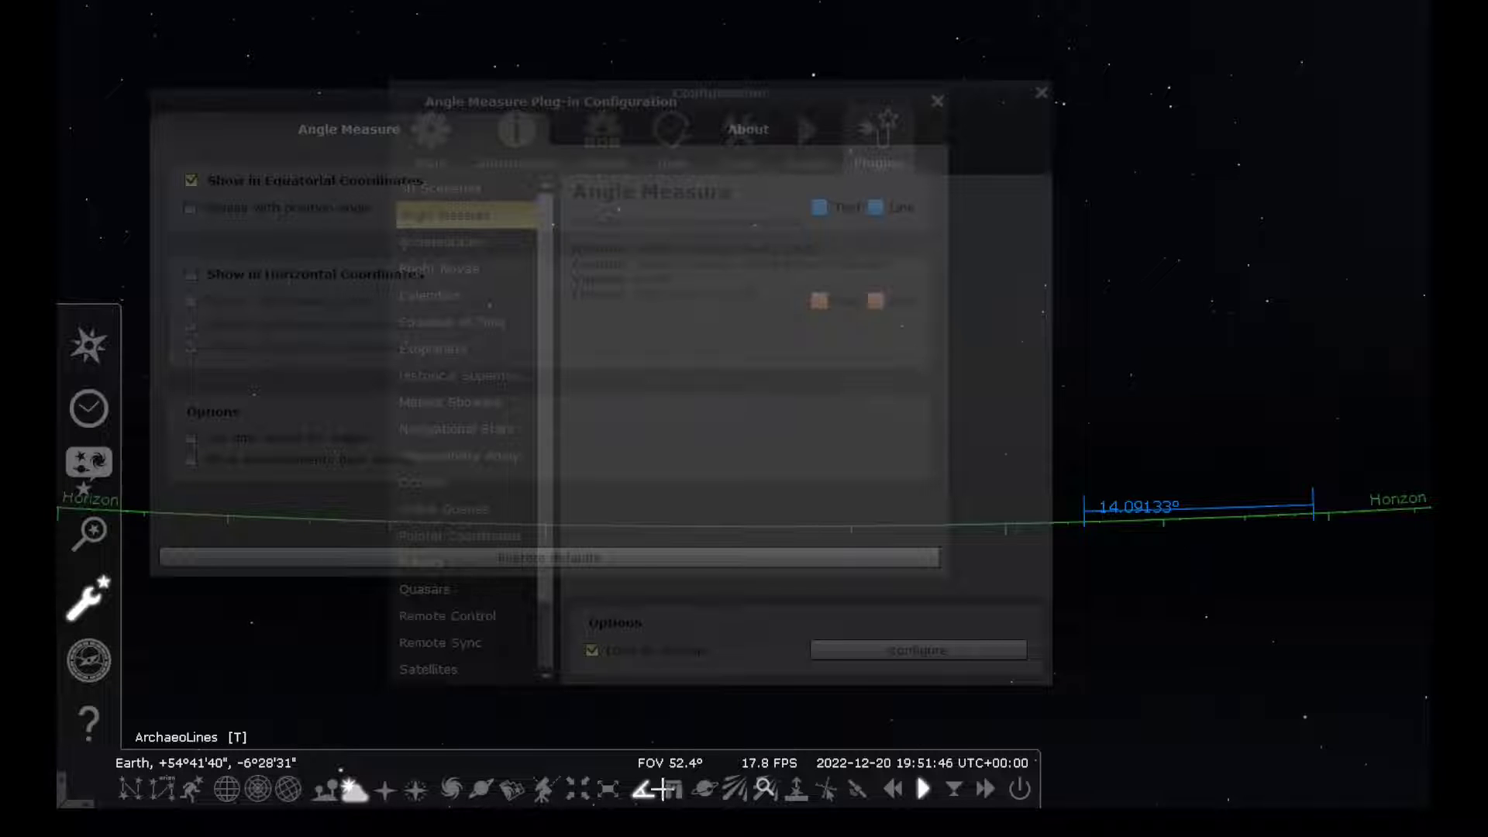
{"action": "left_click_drag", "start_coordinate": [1186, 275], "coordinate": [1171, 341]}
{"action": "left_click_drag", "start_coordinate": [1125, 547], "coordinate": [1271, 547]}
{"action": "left_click", "coordinate": [996, 147]}
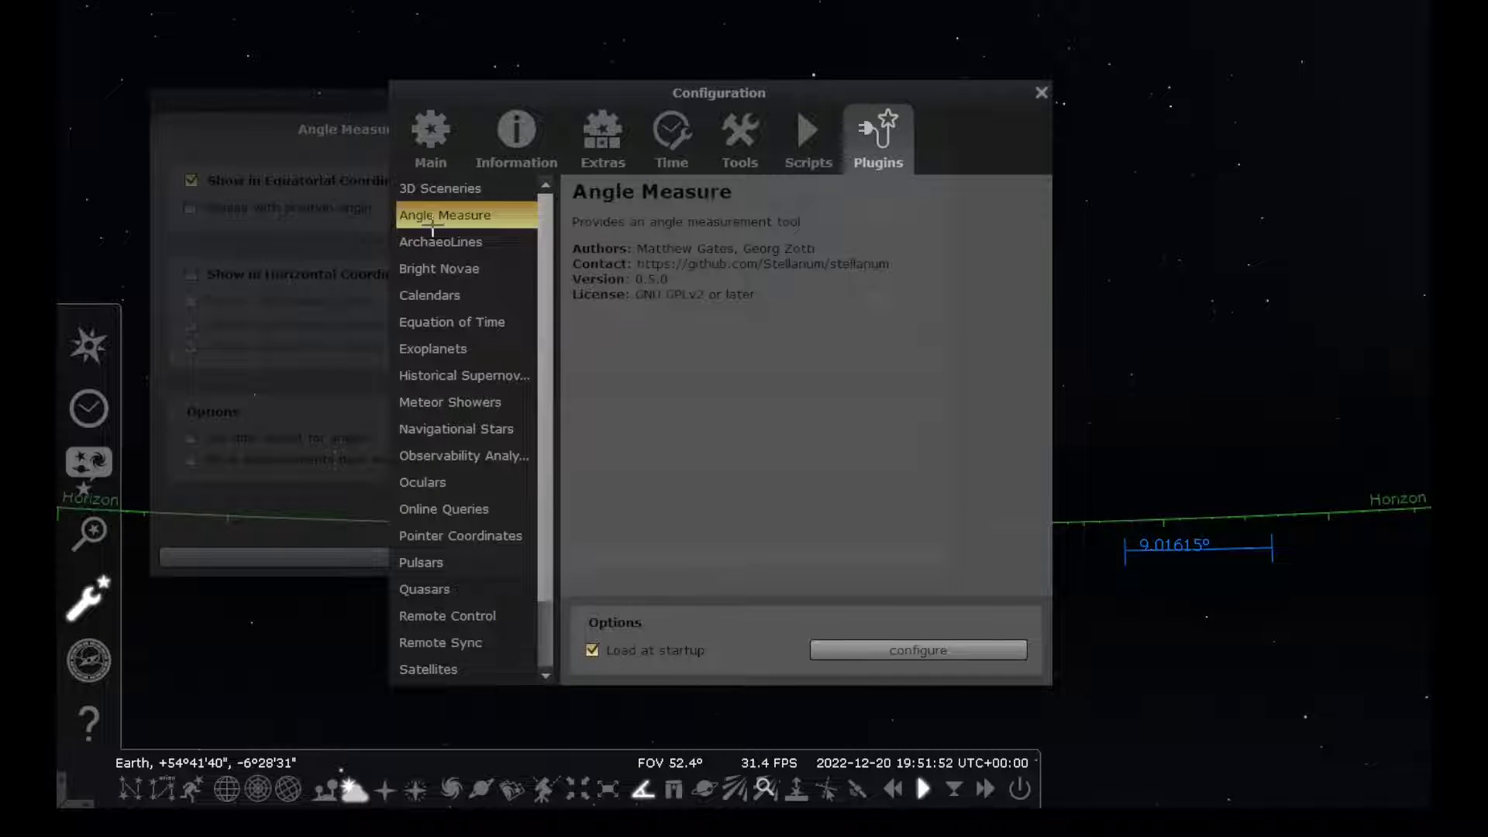
Set the date to 2022-12-23 with the day spinner in Date/time
{"action": "left_click", "coordinate": [90, 415]}
{"action": "left_click", "coordinate": [1141, 74]}
{"action": "left_click", "coordinate": [1141, 74]}
{"action": "left_click", "coordinate": [1141, 74]}
{"action": "left_click", "coordinate": [1140, 74]}
{"action": "left_click", "coordinate": [1141, 74]}
{"action": "left_click", "coordinate": [1140, 75]}
{"action": "left_click", "coordinate": [1141, 75]}
{"action": "left_click", "coordinate": [1140, 74]}
{"action": "left_click", "coordinate": [1141, 75]}
{"action": "left_click", "coordinate": [1141, 115]}
{"action": "left_click", "coordinate": [1142, 116]}
{"action": "left_click", "coordinate": [1141, 116]}
{"action": "left_click", "coordinate": [1141, 115]}
{"action": "left_click", "coordinate": [1142, 115]}
{"action": "left_click", "coordinate": [1142, 115]}
{"action": "left_click", "coordinate": [1142, 116]}
{"action": "left_click", "coordinate": [1141, 115]}
{"action": "left_click", "coordinate": [1141, 115]}
{"action": "left_click", "coordinate": [1141, 75]}
{"action": "left_click", "coordinate": [1141, 75]}
{"action": "left_click", "coordinate": [1140, 74]}
Clear the old measurement and measure a 14.29732° span just above the horizon
{"action": "left_click_drag", "start_coordinate": [1210, 466], "coordinate": [1136, 498]}
{"action": "left_click", "coordinate": [1199, 445]}
{"action": "left_click_drag", "start_coordinate": [1181, 442], "coordinate": [1268, 452]}
{"action": "left_click_drag", "start_coordinate": [1096, 490], "coordinate": [1328, 482]}
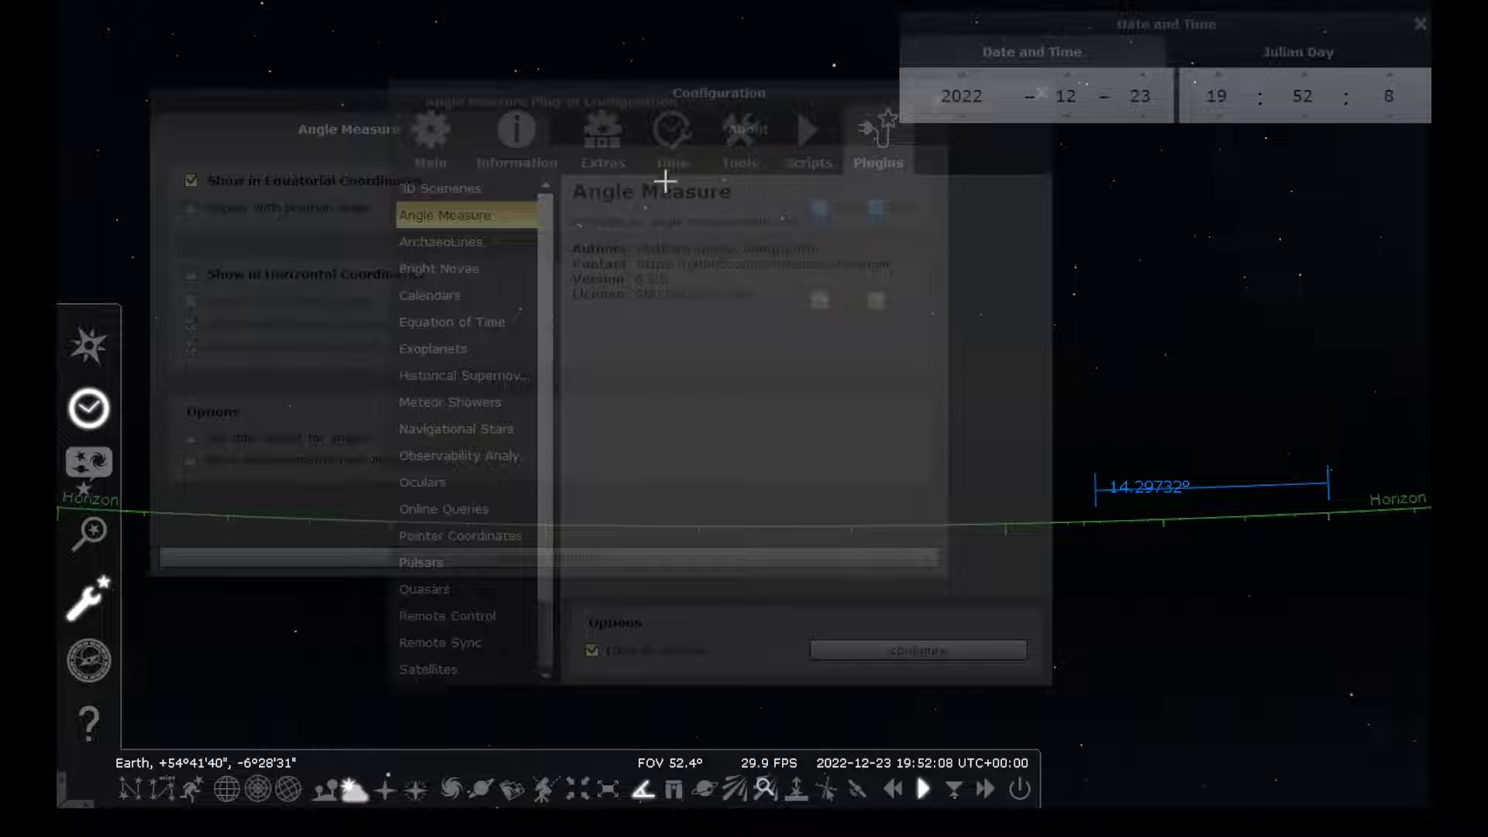
{"action": "left_click", "coordinate": [1007, 142]}
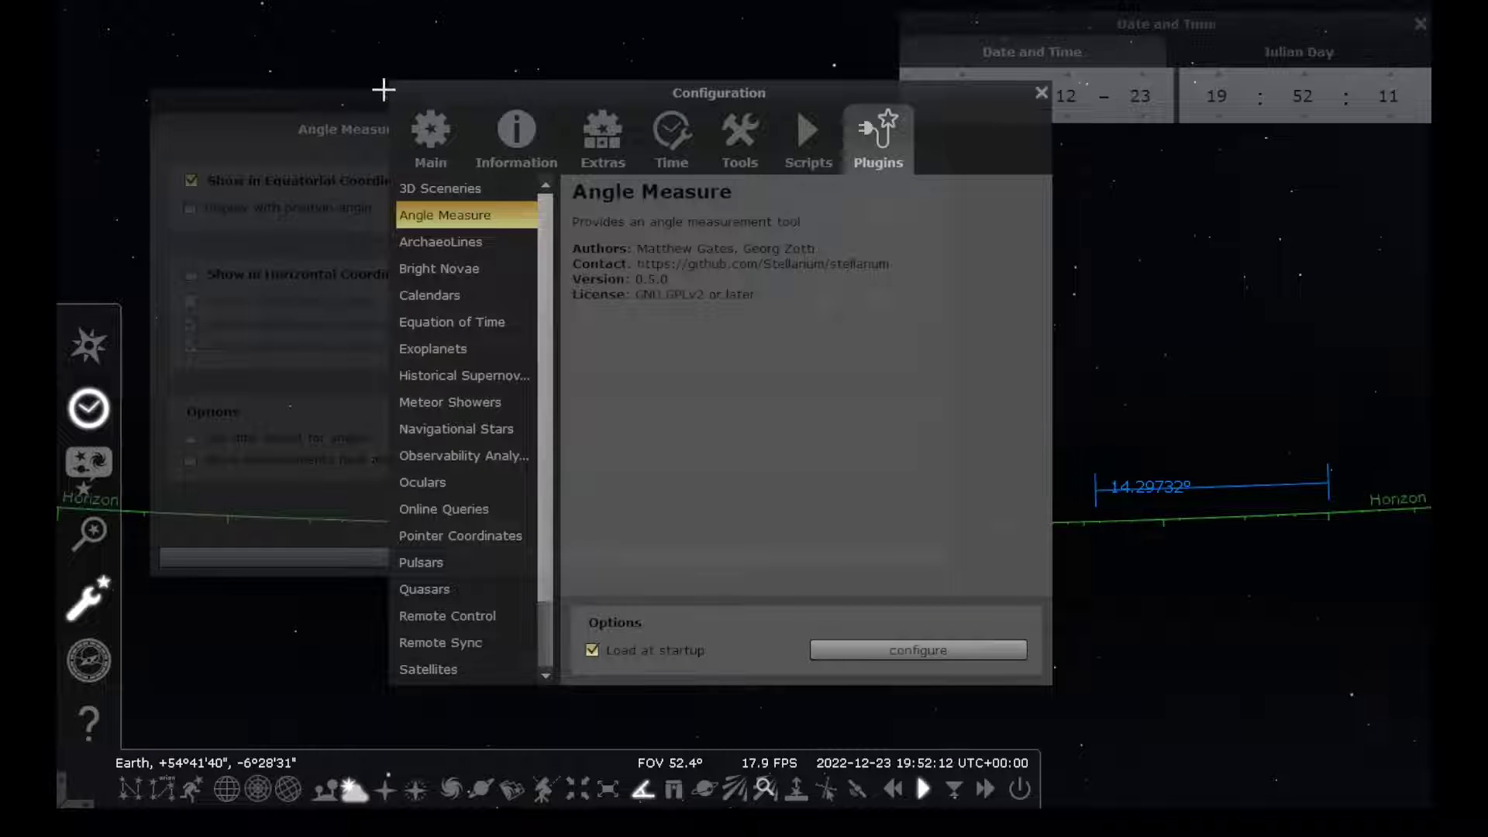
Reset Angle Measure, raise the horizon, and measure a 9.49292° span below the horizon
{"action": "left_click", "coordinate": [353, 97]}
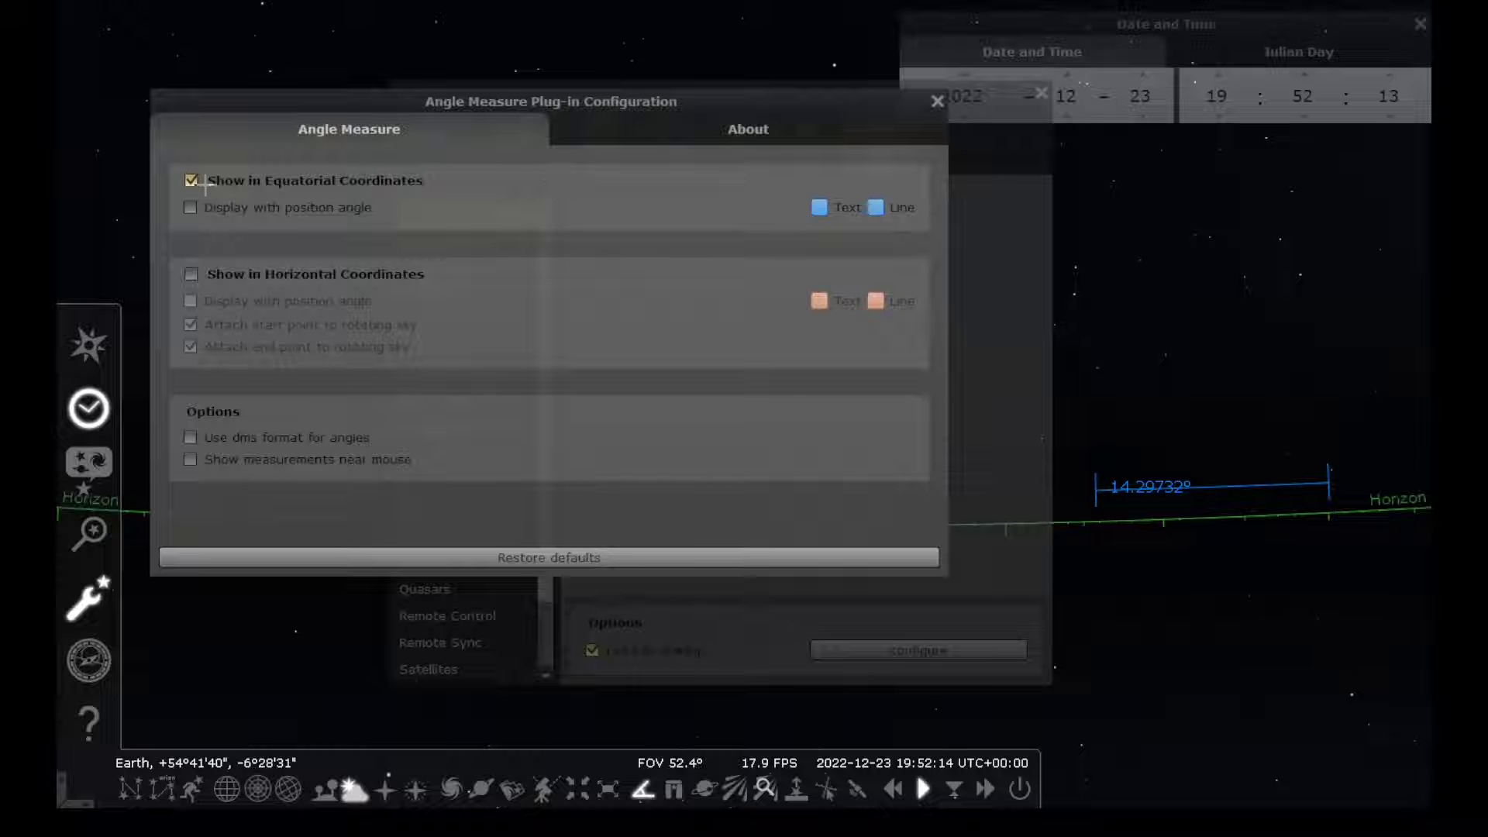
{"action": "left_click", "coordinate": [642, 789]}
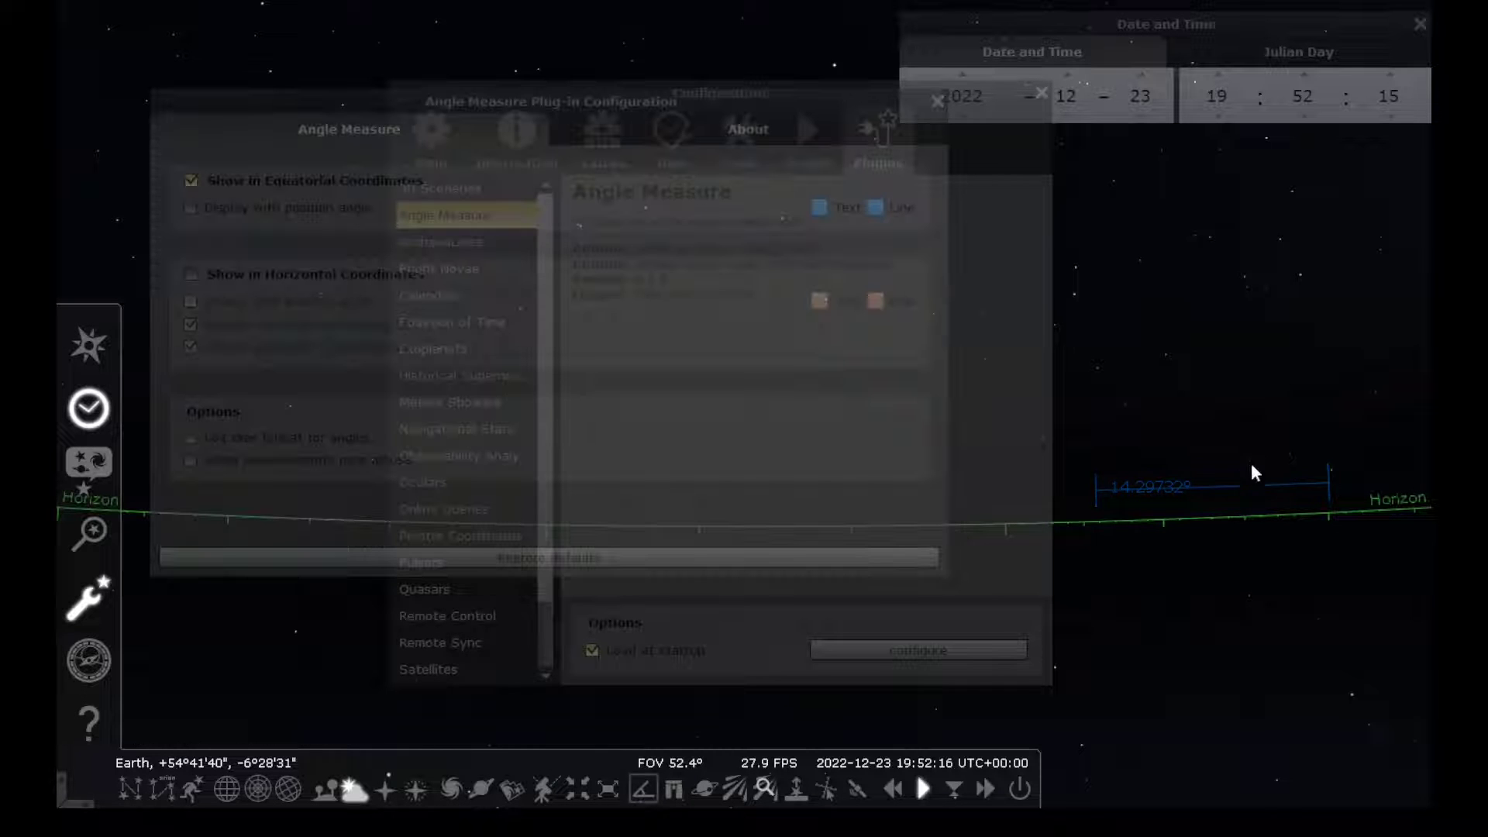
{"action": "left_click_drag", "start_coordinate": [1217, 404], "coordinate": [1277, 244]}
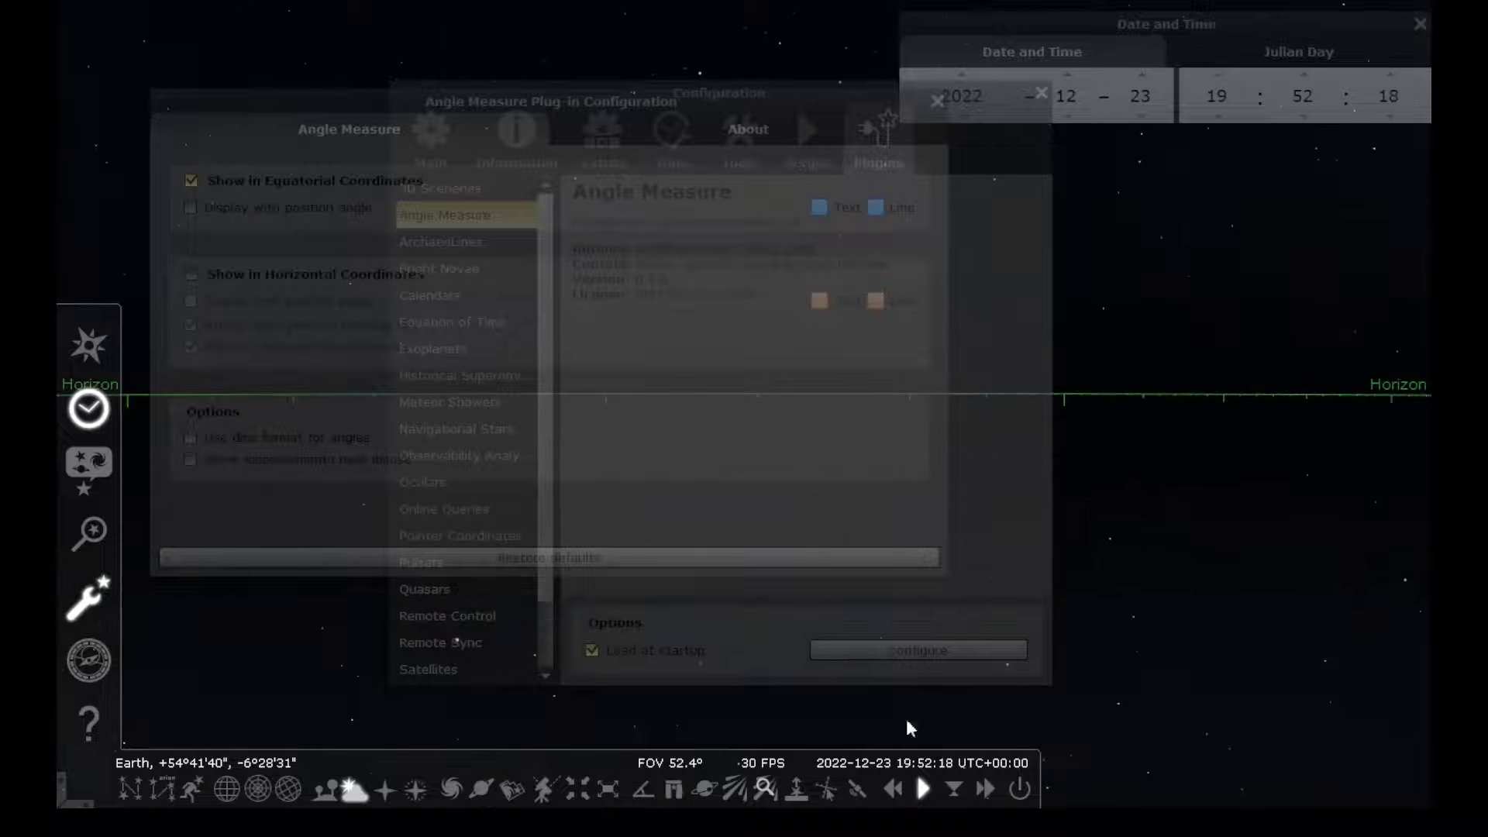
{"action": "left_click", "coordinate": [646, 798]}
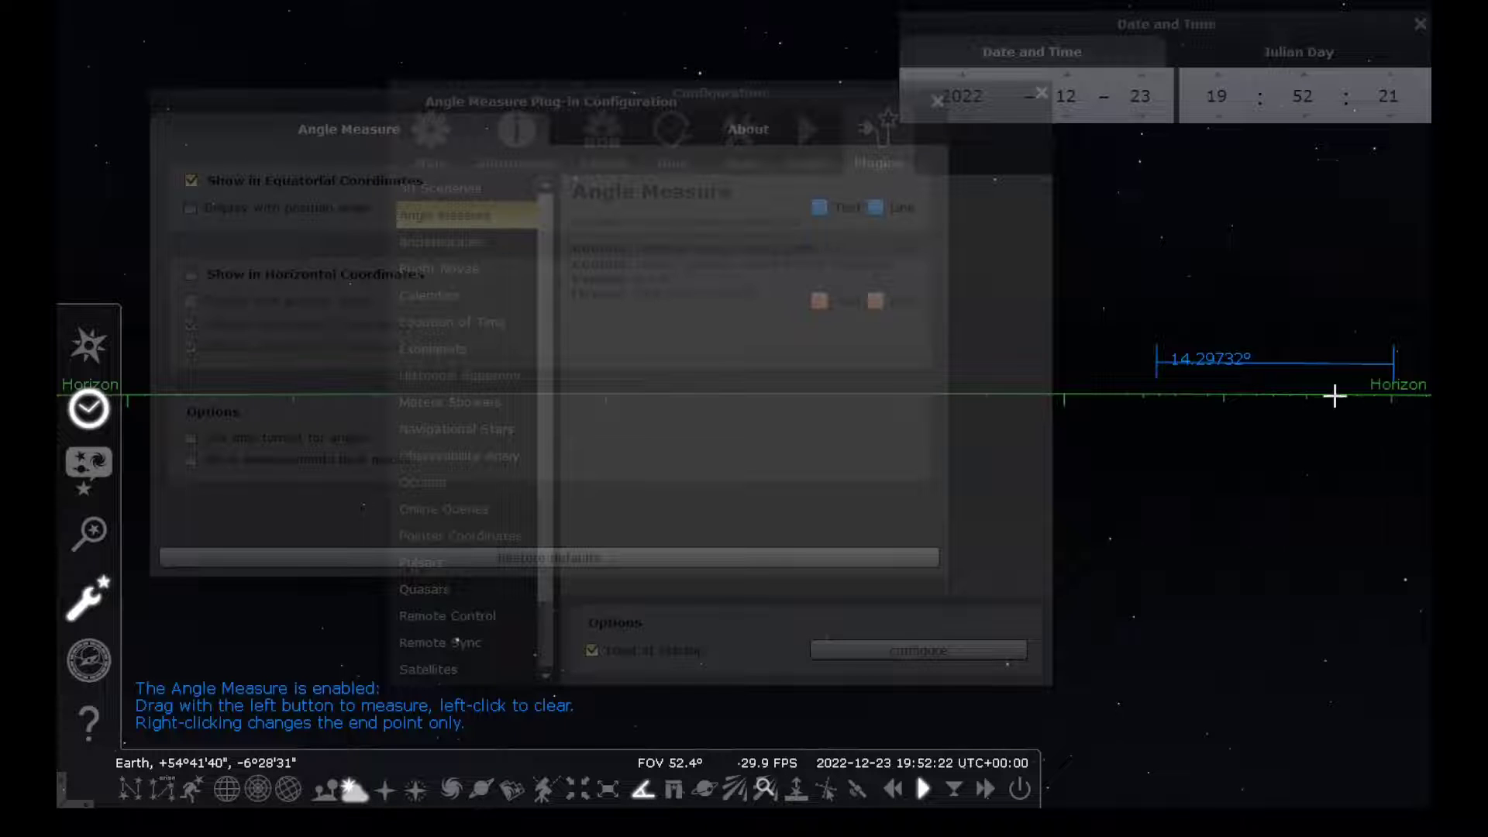
{"action": "left_click_drag", "start_coordinate": [1277, 451], "coordinate": [1119, 466]}
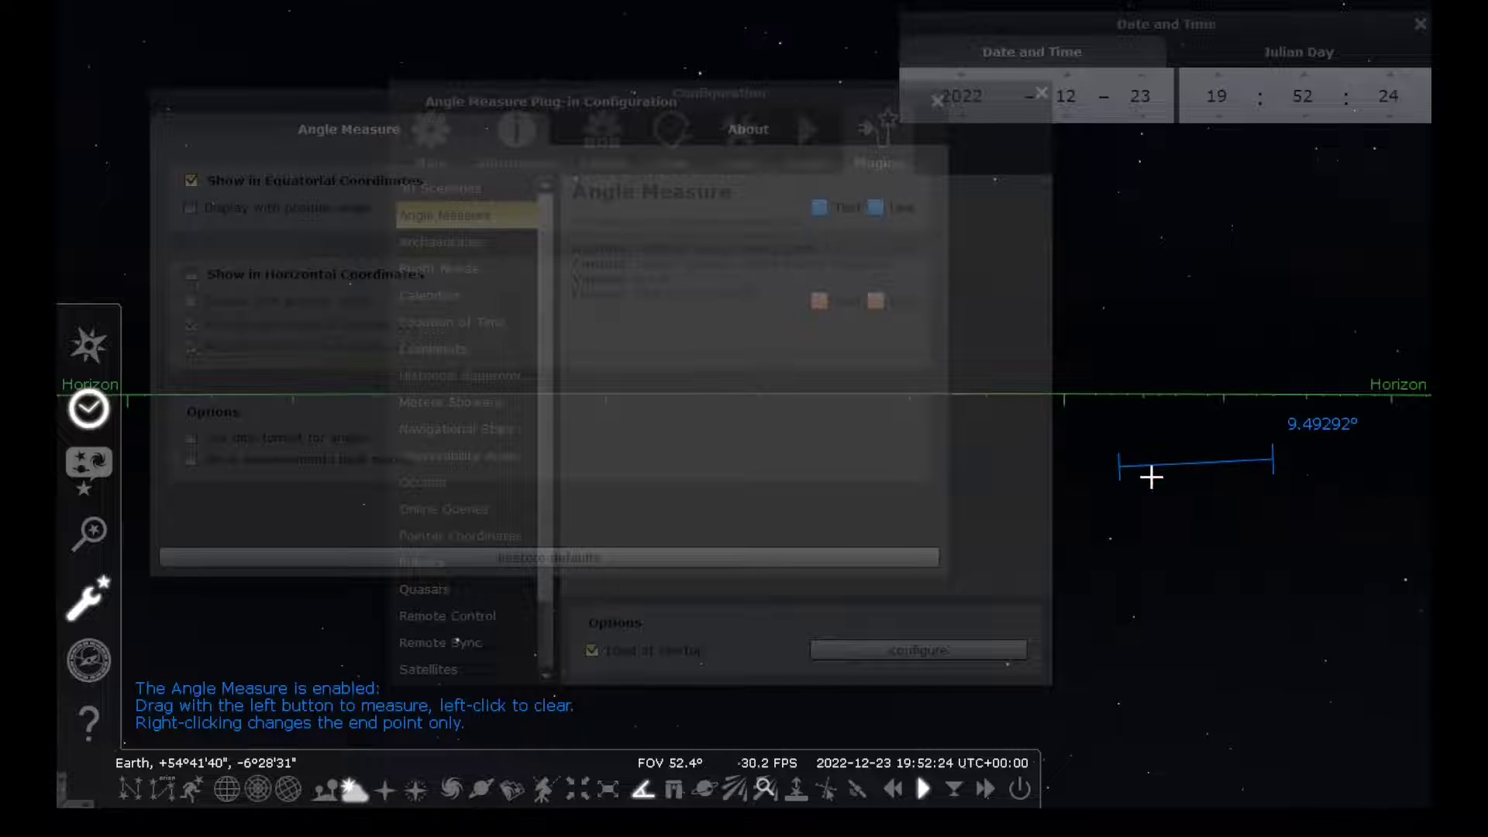
{"action": "left_click", "coordinate": [385, 105]}
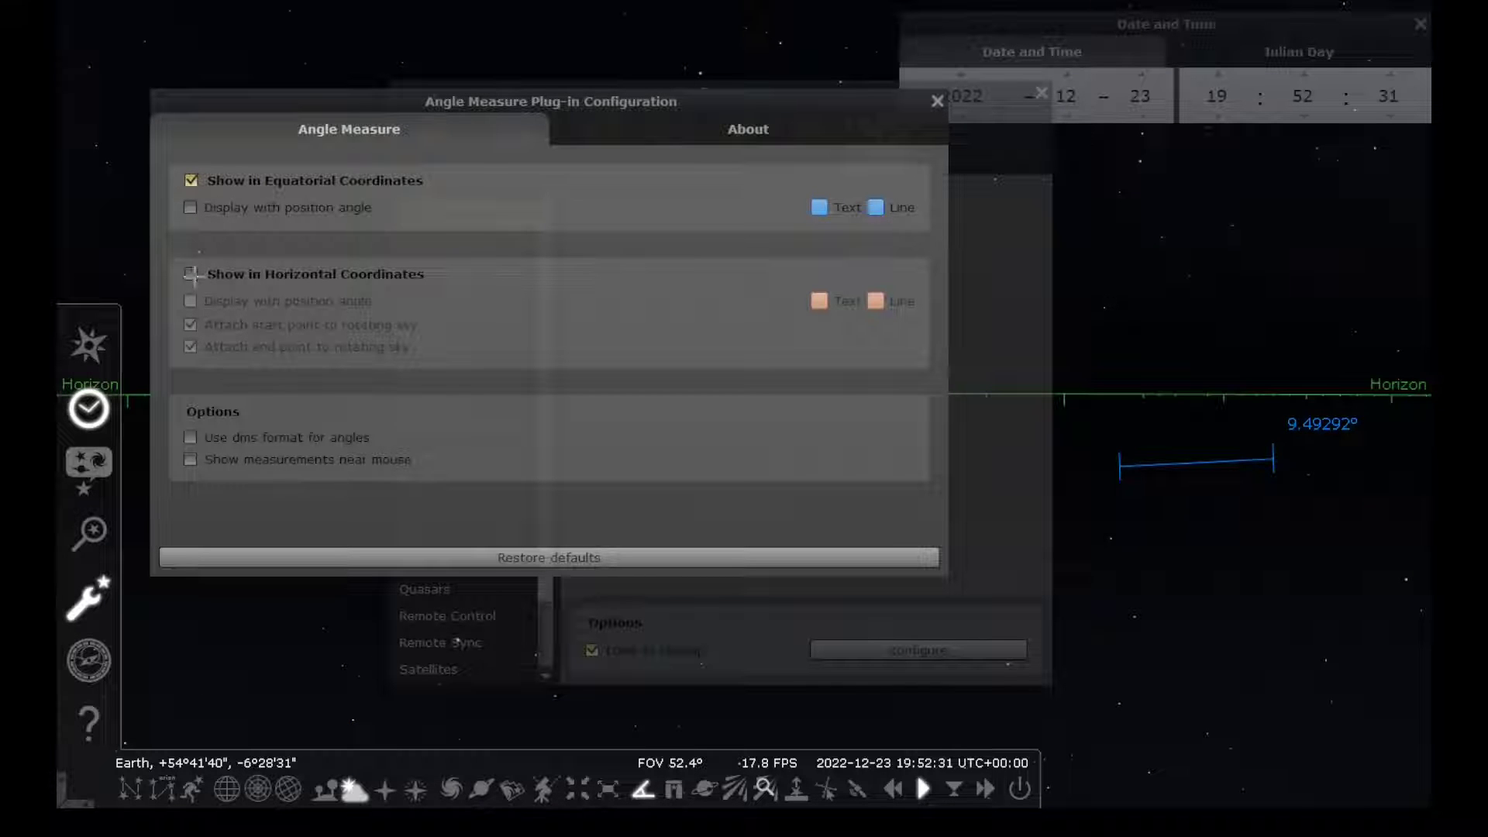
Enable horizontal readings alongside equatorial ones, measure a vertical span to the horizon, and start the clock
{"action": "left_click", "coordinate": [190, 180]}
{"action": "left_click", "coordinate": [194, 273]}
{"action": "left_click_drag", "start_coordinate": [1147, 385], "coordinate": [1305, 389]}
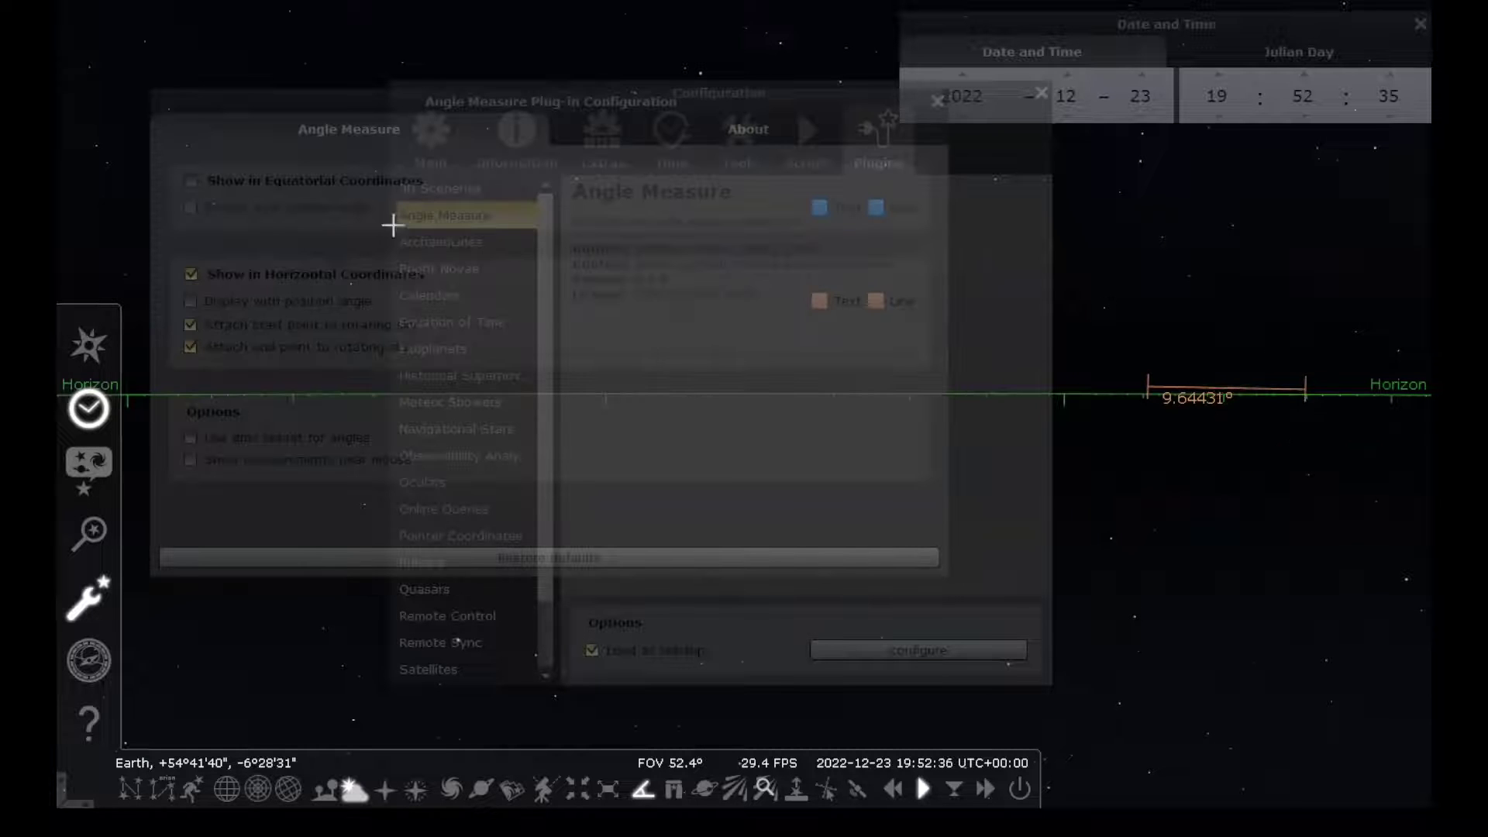
{"action": "left_click", "coordinate": [191, 180]}
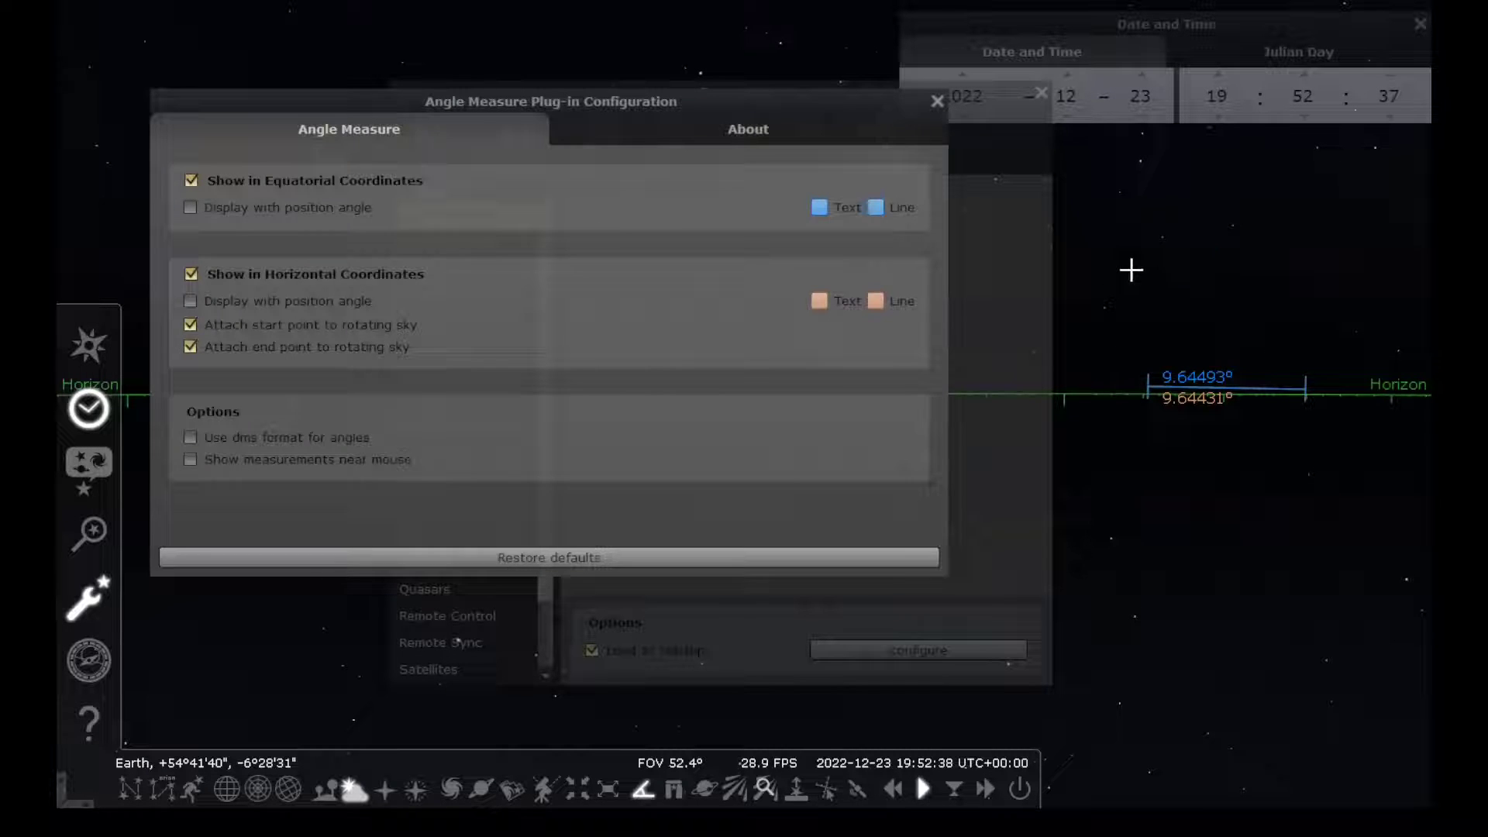
{"action": "left_click_drag", "start_coordinate": [1130, 272], "coordinate": [1132, 388]}
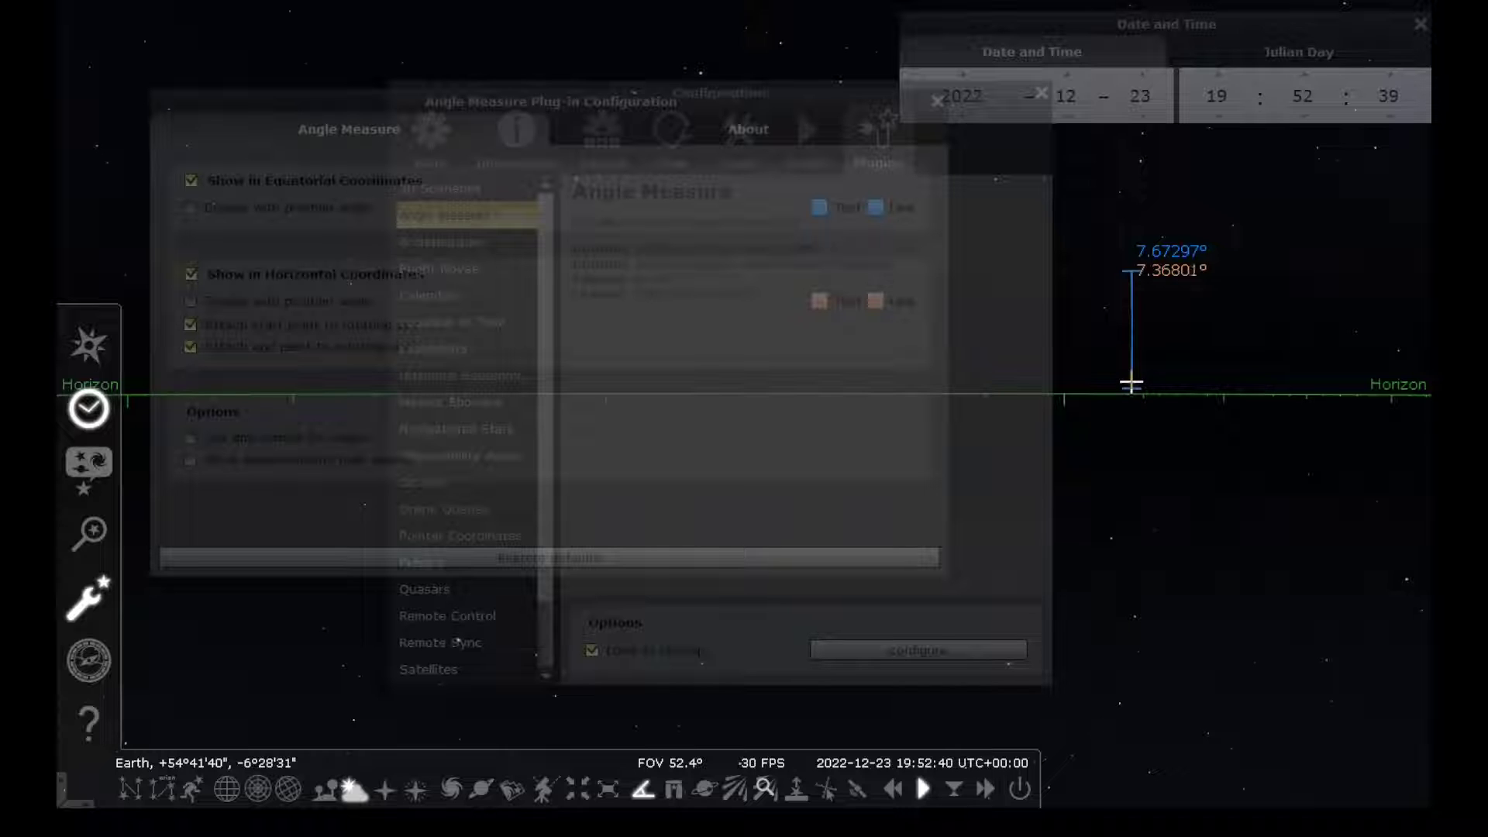
{"action": "key", "text": "k"}
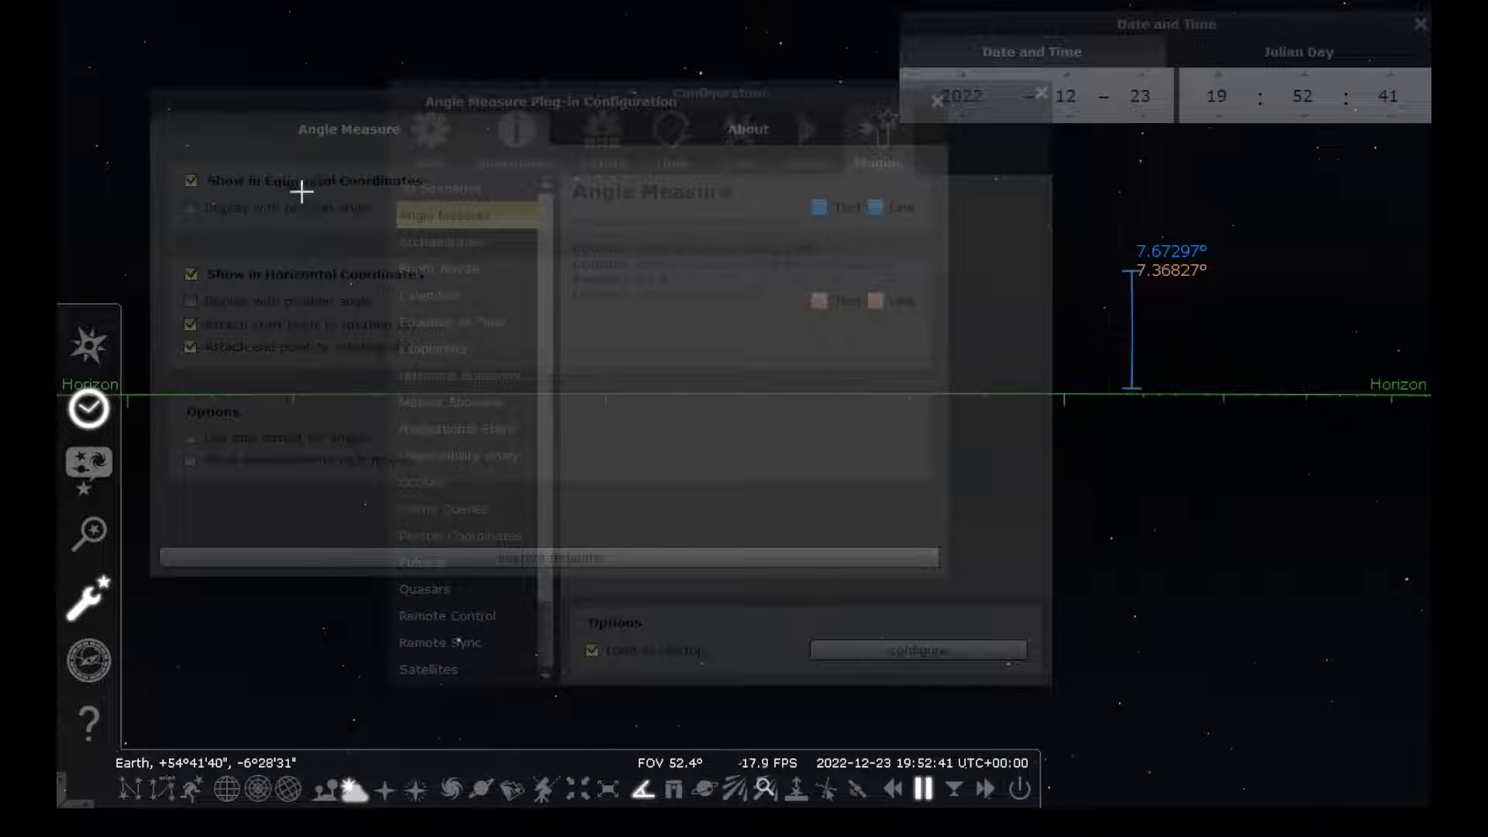
{"action": "left_click", "coordinate": [306, 118]}
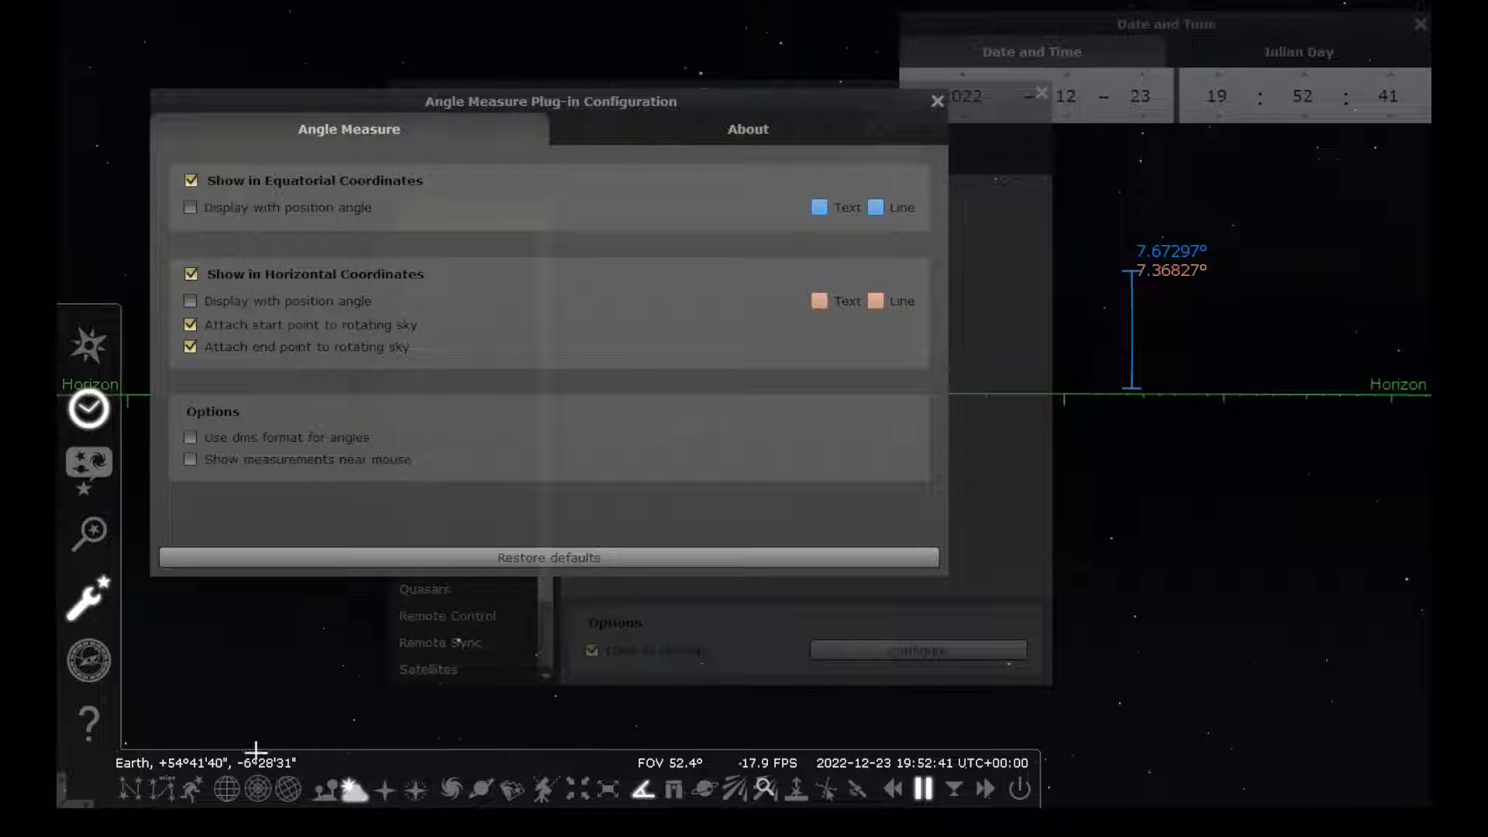
Show the azimuthal grid and tilt the view upward
{"action": "left_click", "coordinate": [258, 788]}
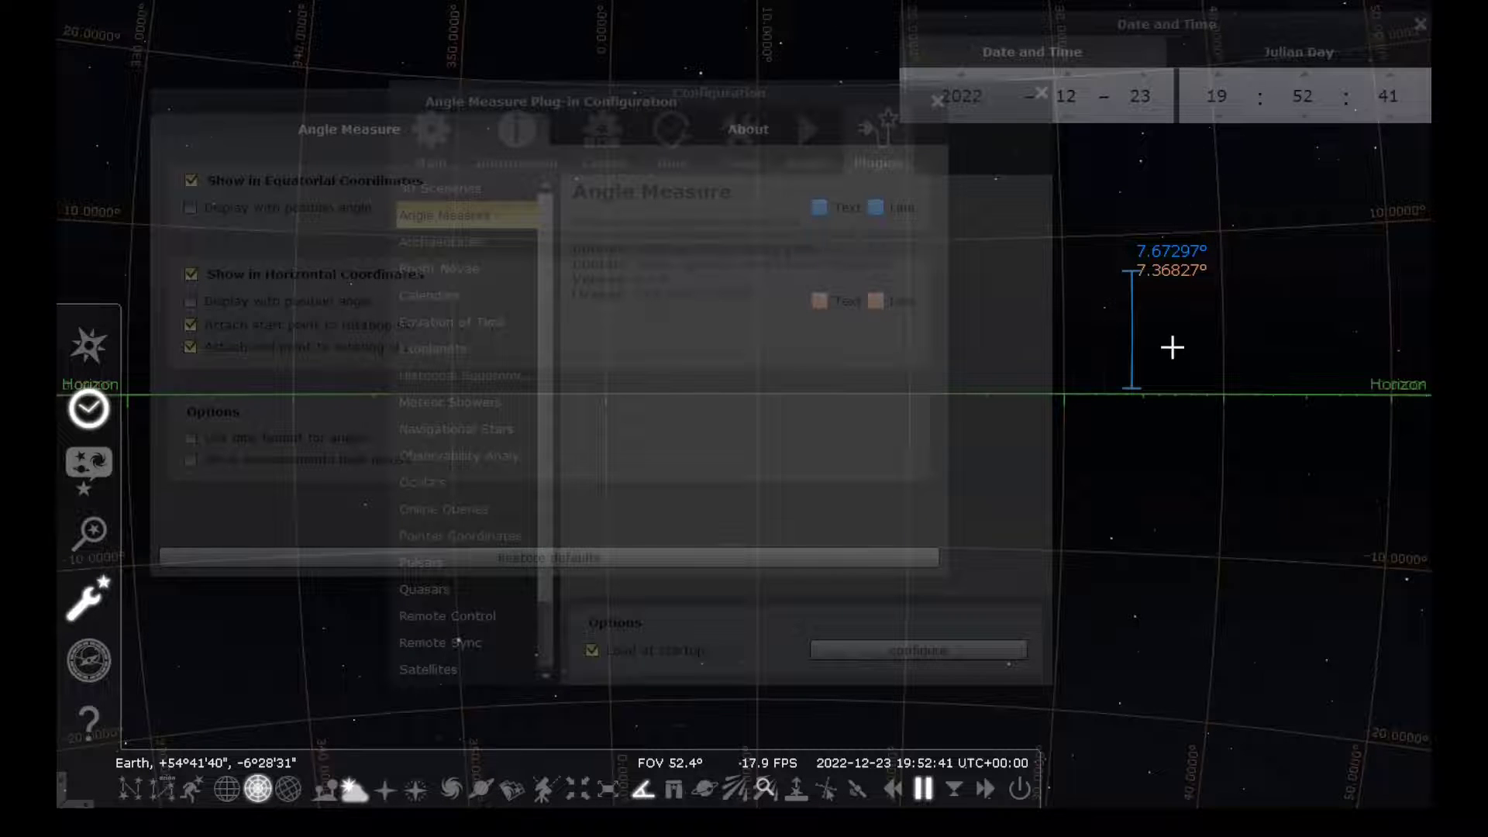
{"action": "key", "text": "Up"}
{"action": "key", "text": "Up"}
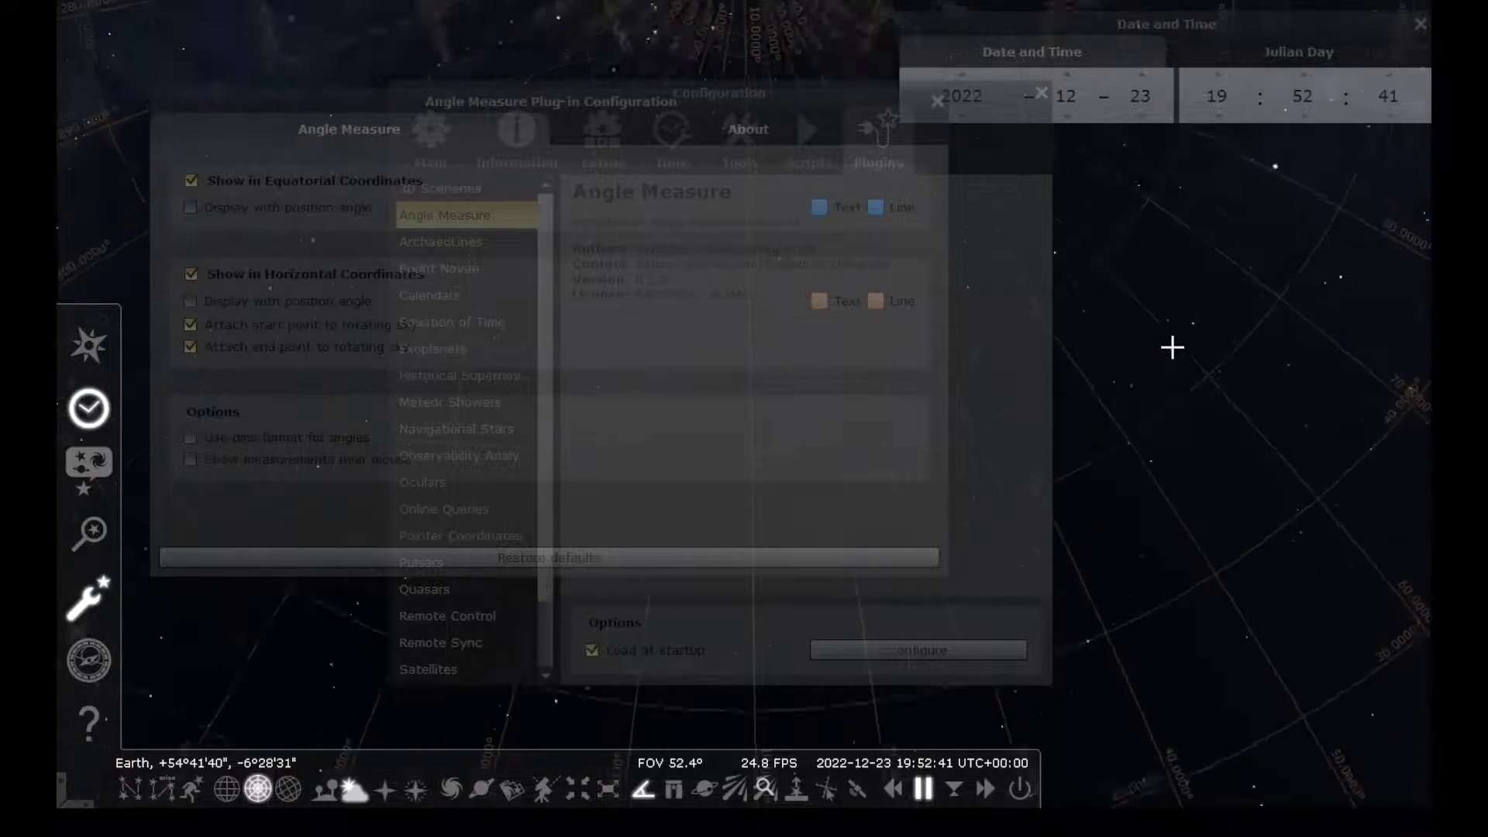
{"action": "key", "text": "Down"}
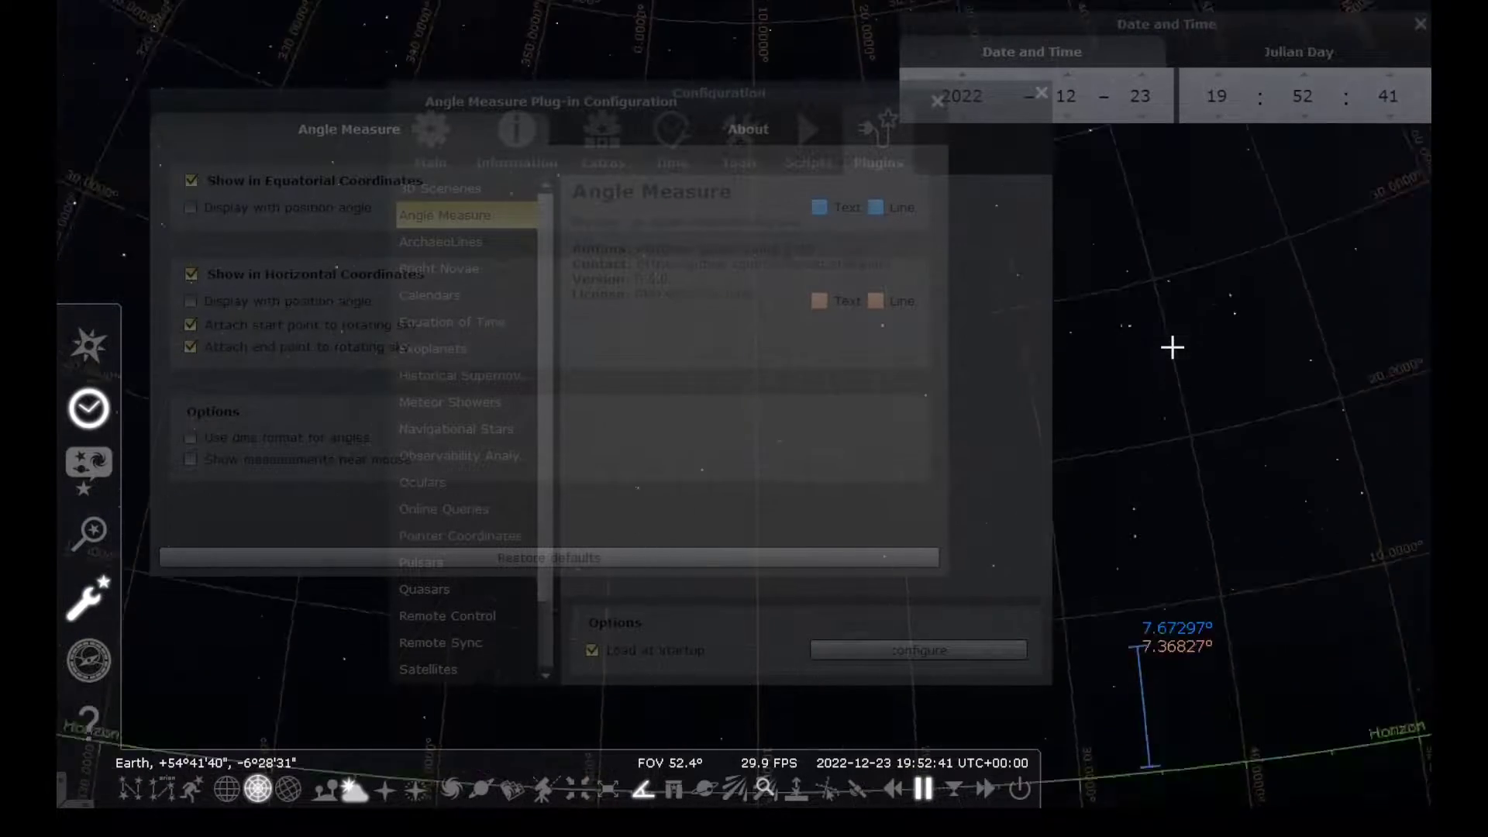
{"action": "key", "text": "Up"}
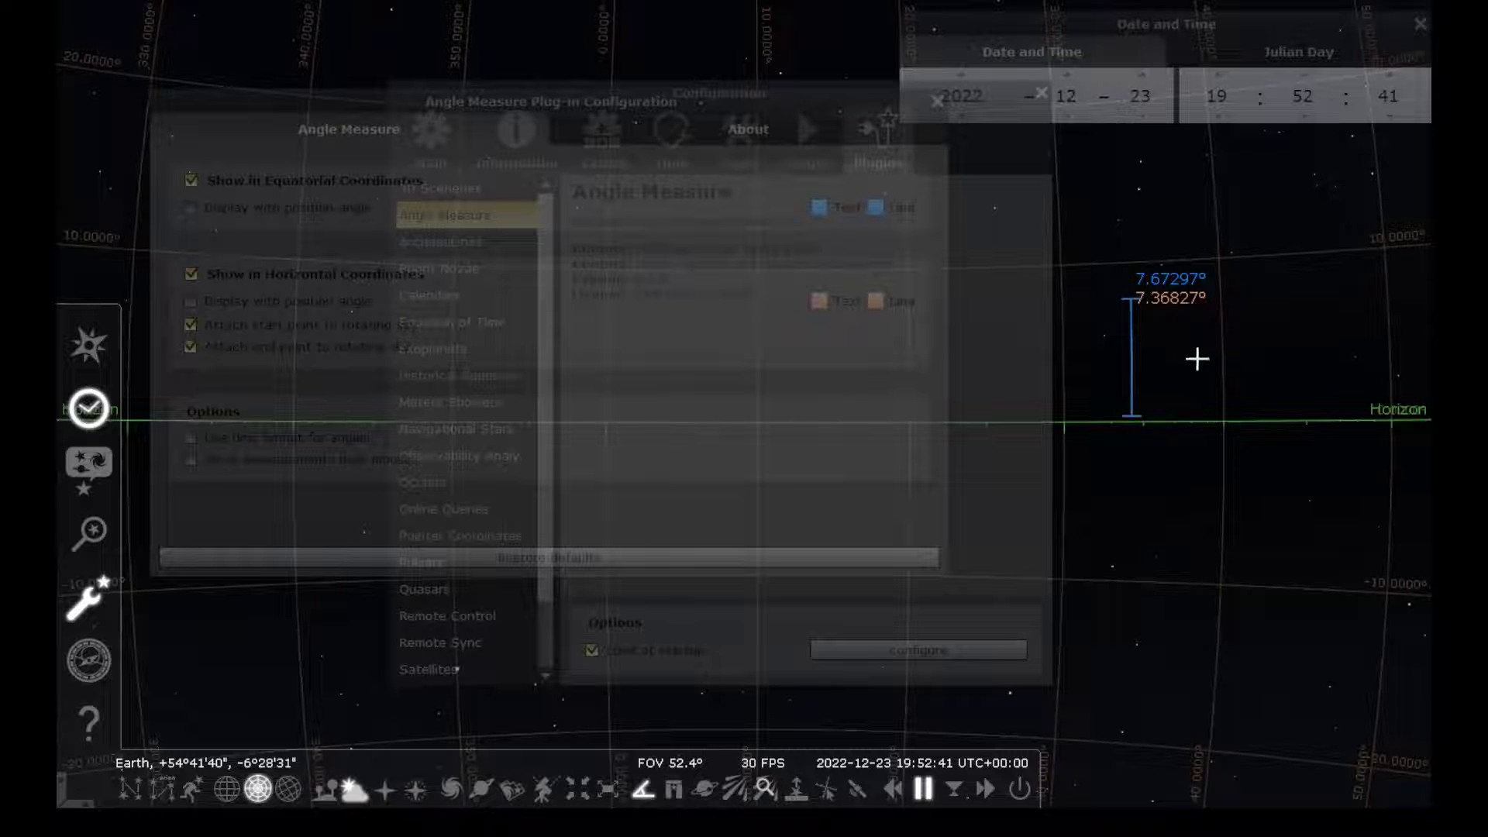
Measure about 10° up from the horizon, reading 10.42648° equatorial and 10.04180° horizontal
{"action": "left_click", "coordinate": [1191, 407]}
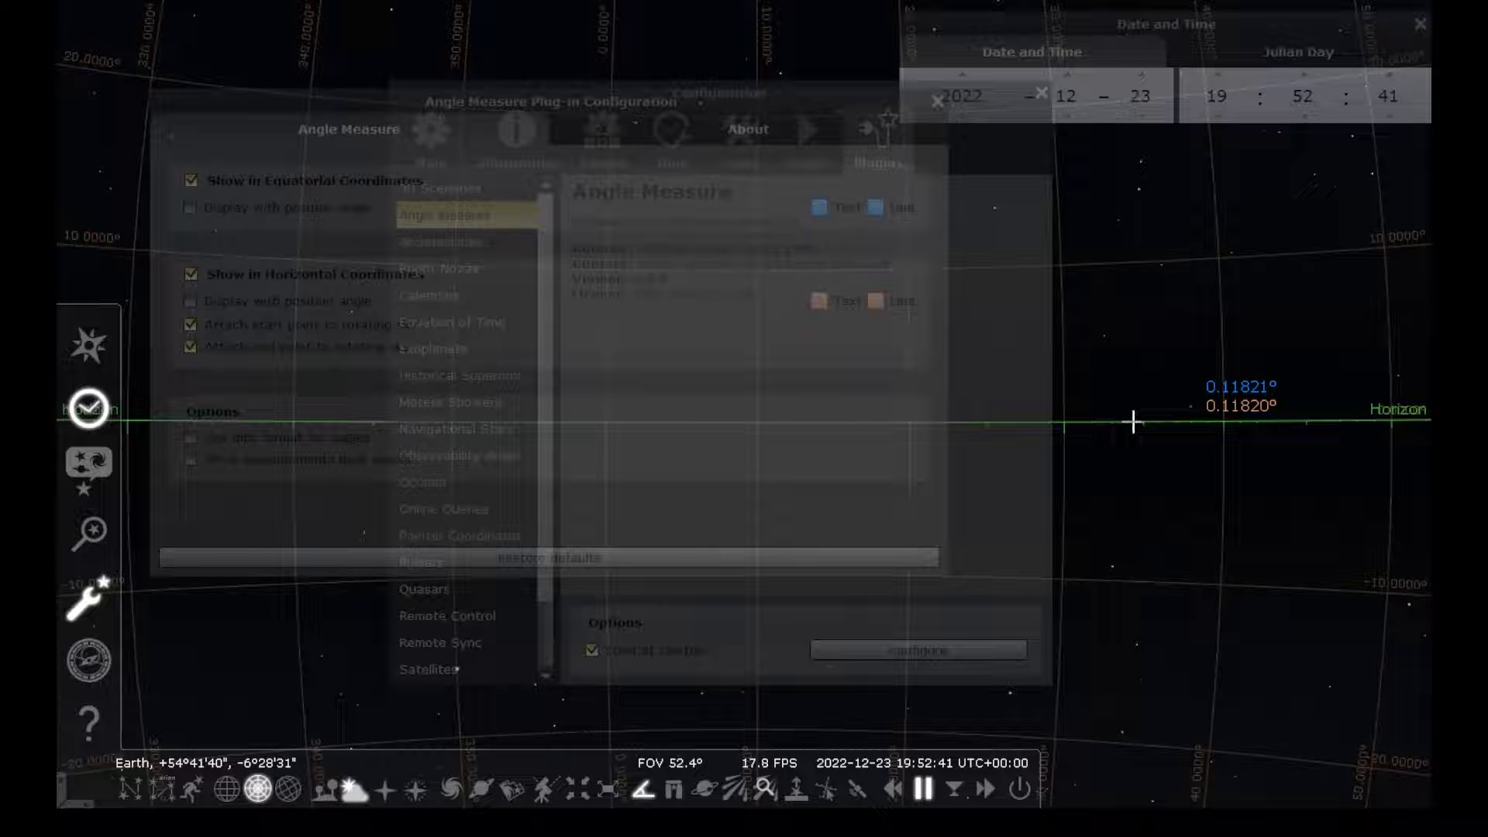
{"action": "left_click_drag", "start_coordinate": [1133, 422], "coordinate": [1129, 263]}
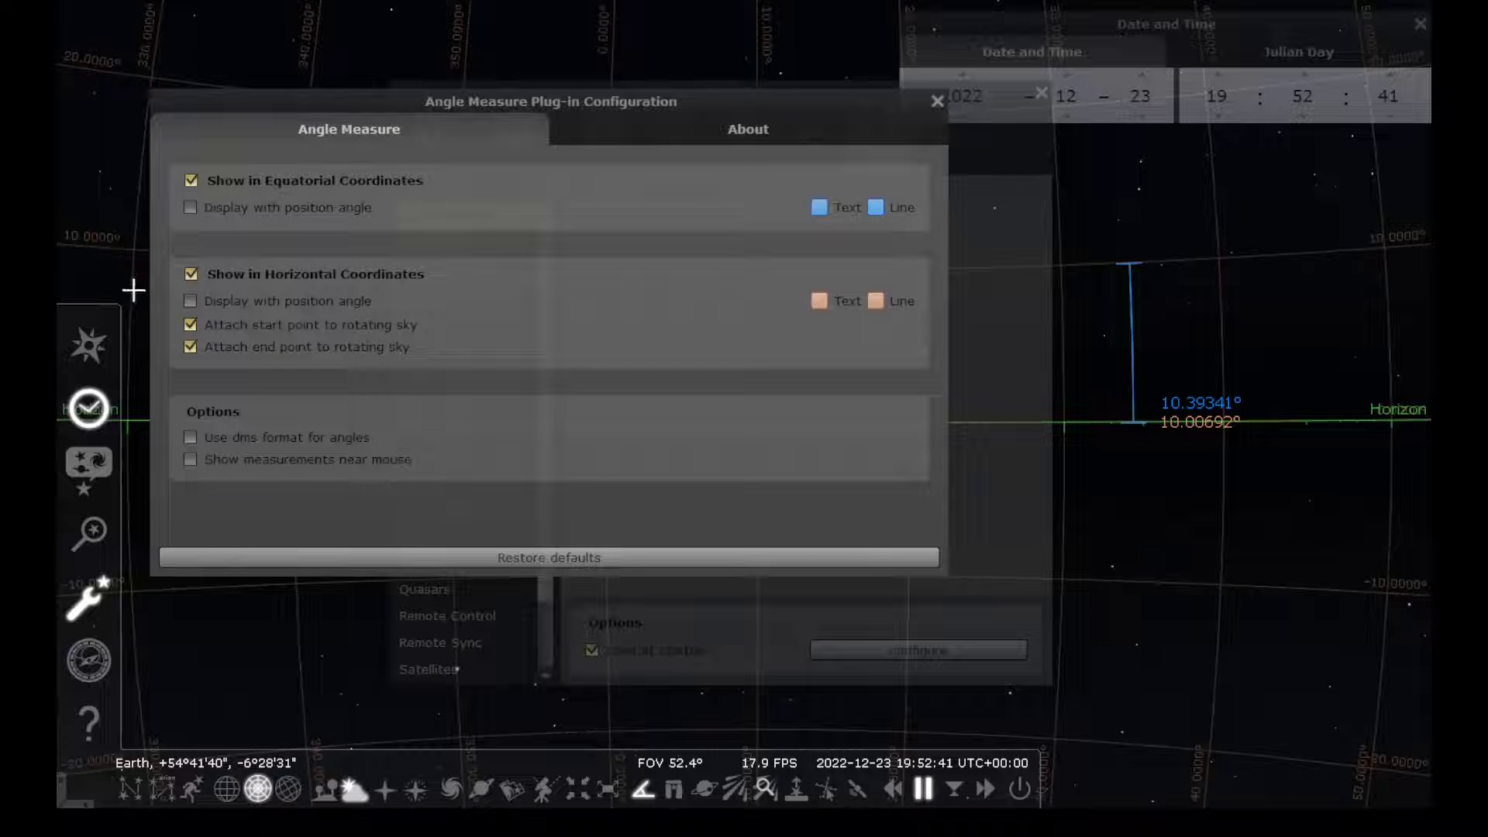
{"action": "left_click_drag", "start_coordinate": [1271, 421], "coordinate": [1262, 254]}
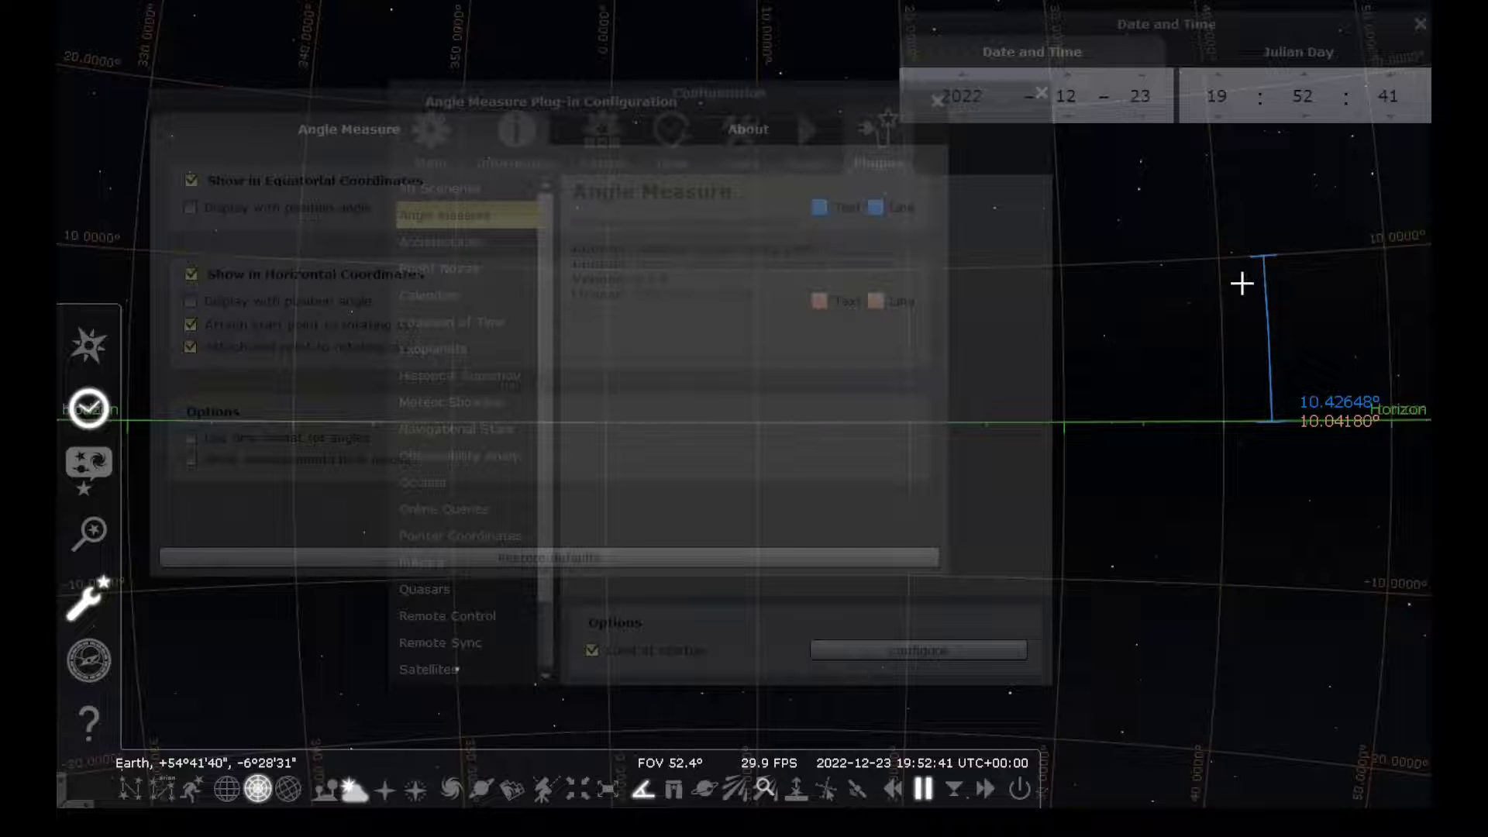
{"action": "key", "text": "Left"}
{"action": "key", "text": "Right"}
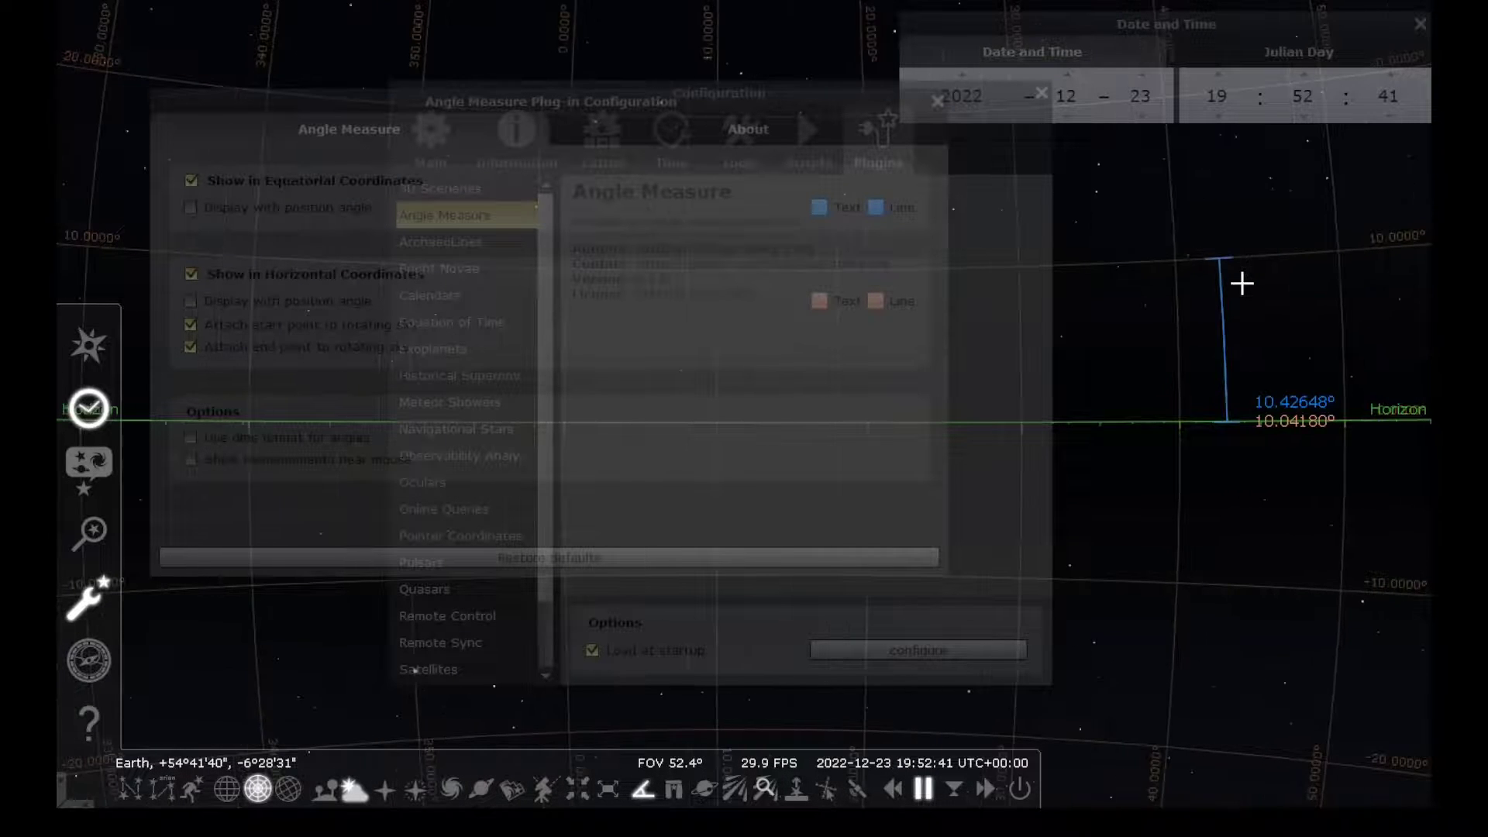
{"action": "key", "text": "Right"}
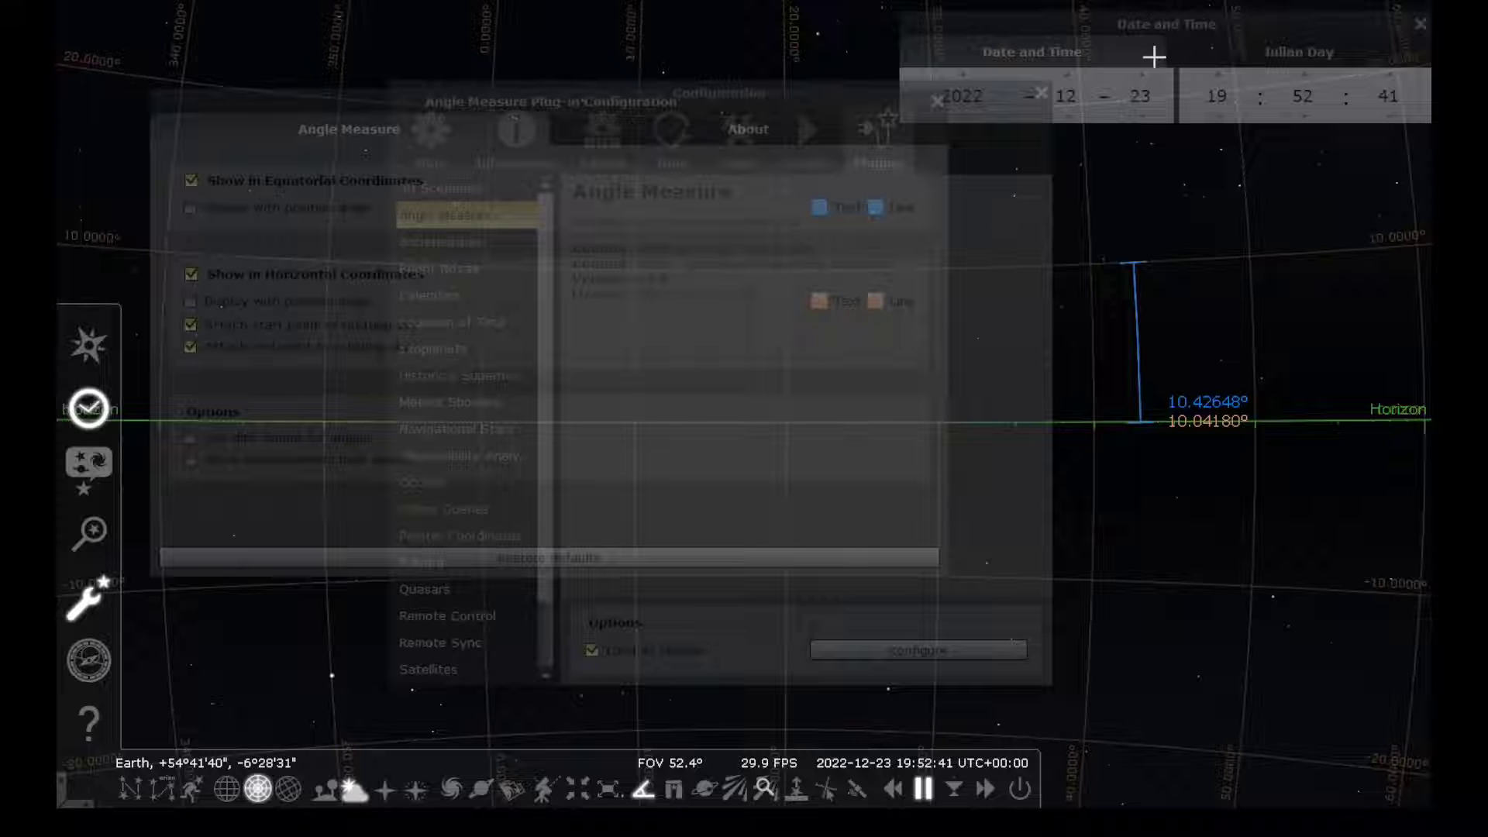
Set the hour to 20 and draw short test measurements up from the horizon
{"action": "left_click", "coordinate": [1217, 73]}
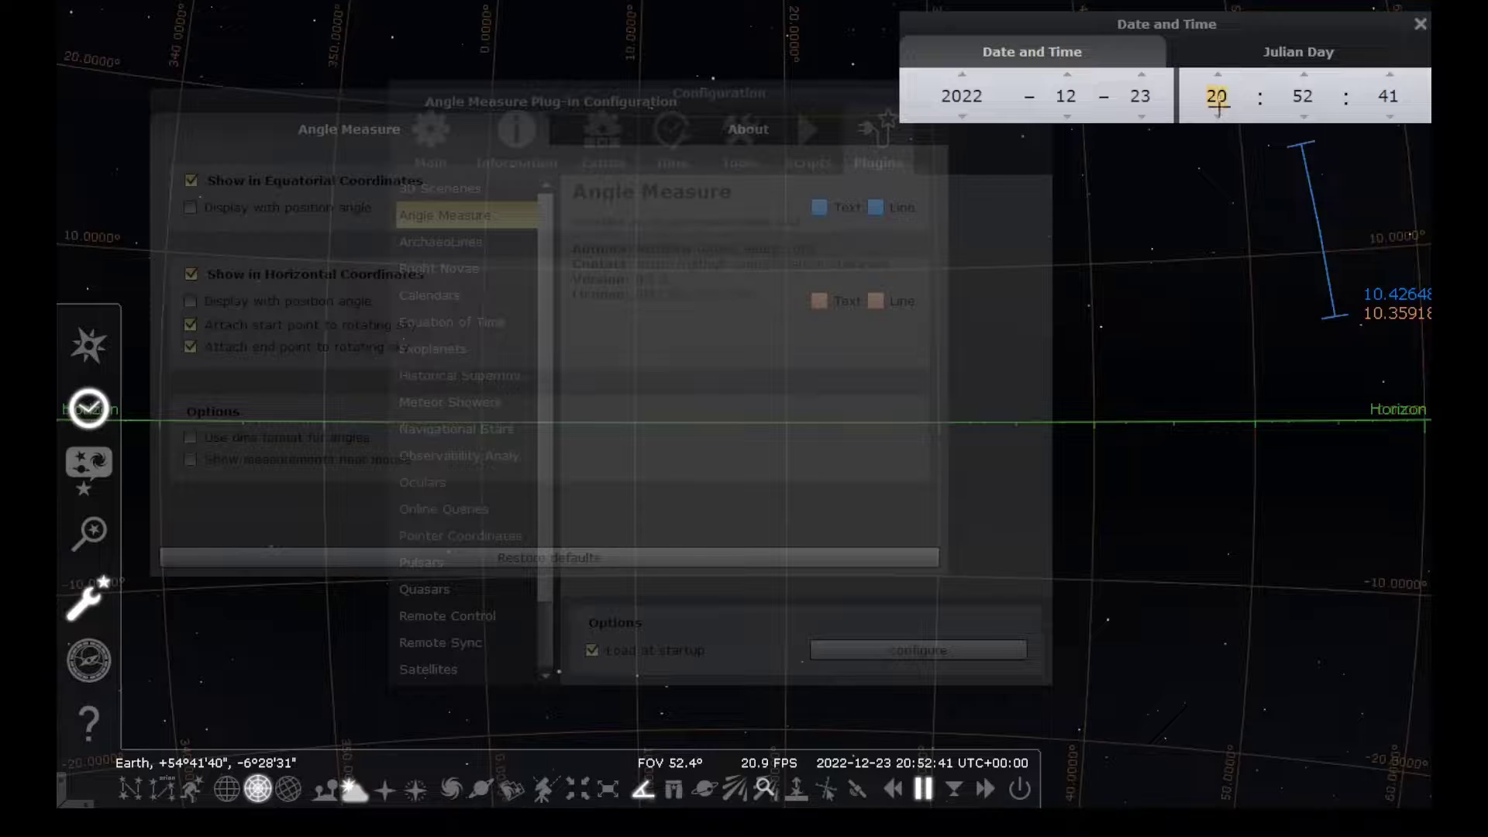
{"action": "left_click", "coordinate": [1218, 116]}
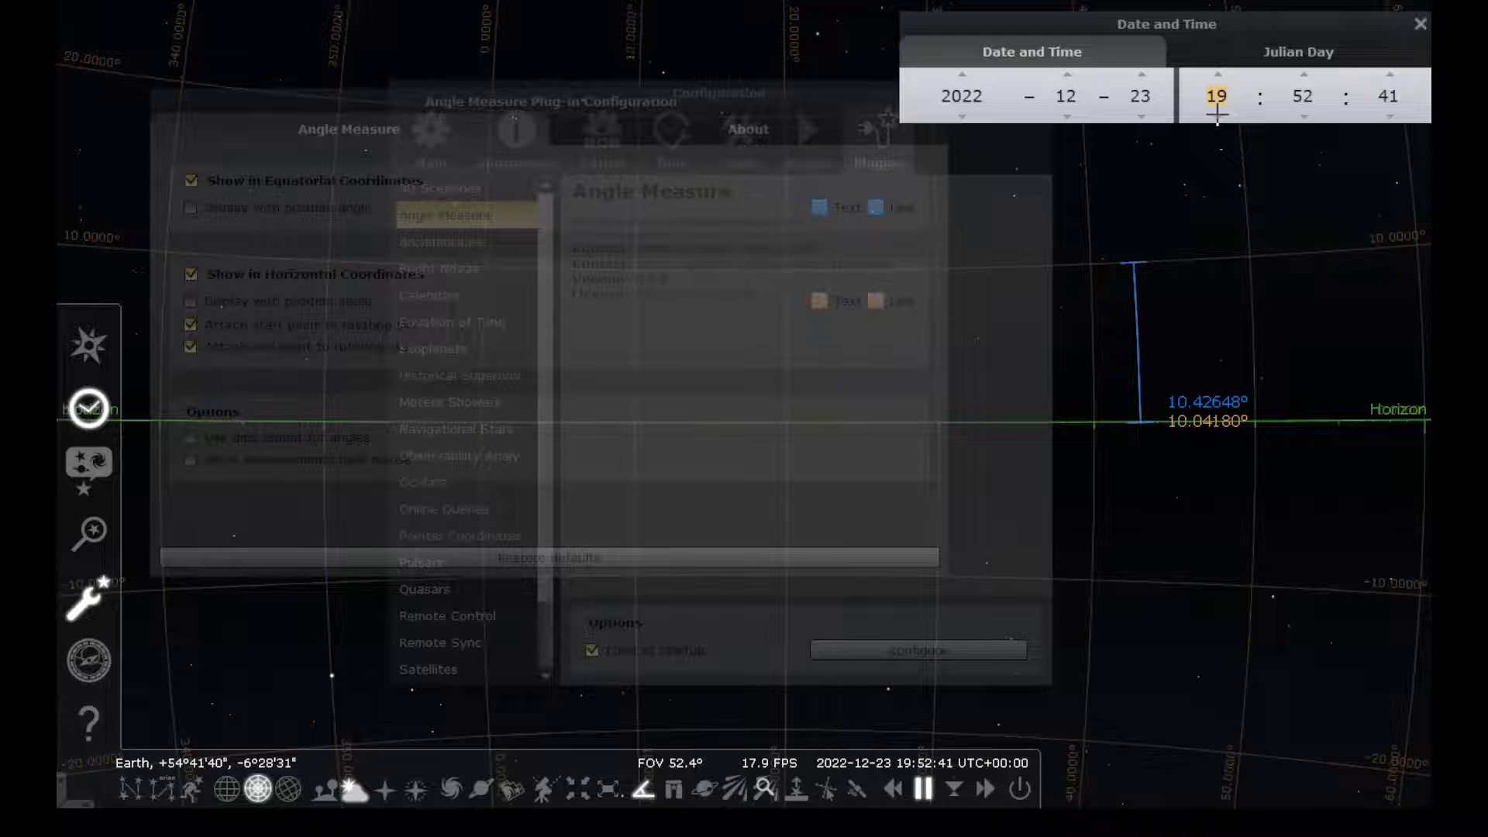
{"action": "left_click", "coordinate": [261, 109]}
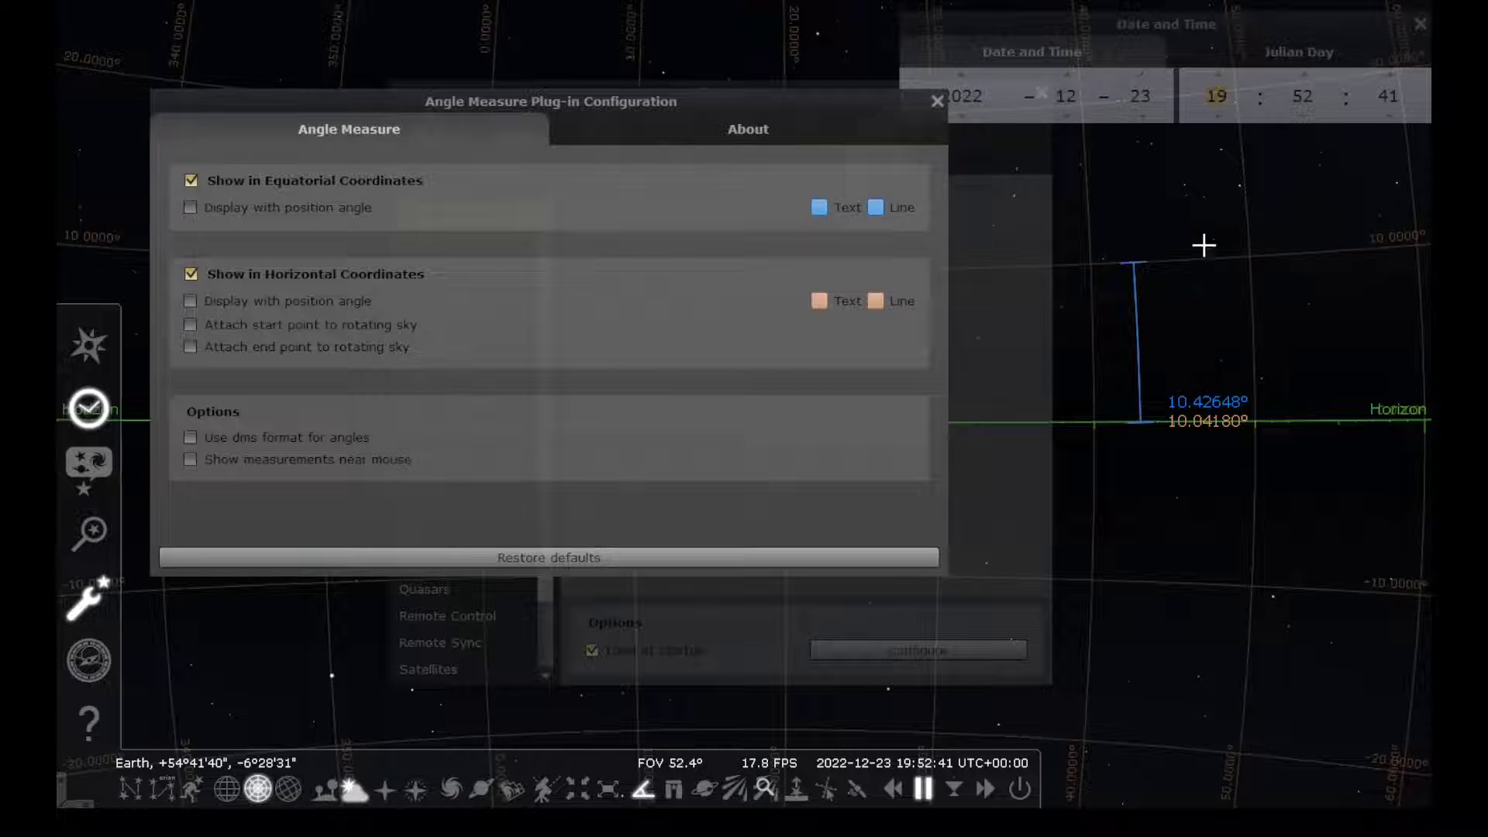
{"action": "left_click", "coordinate": [1216, 74]}
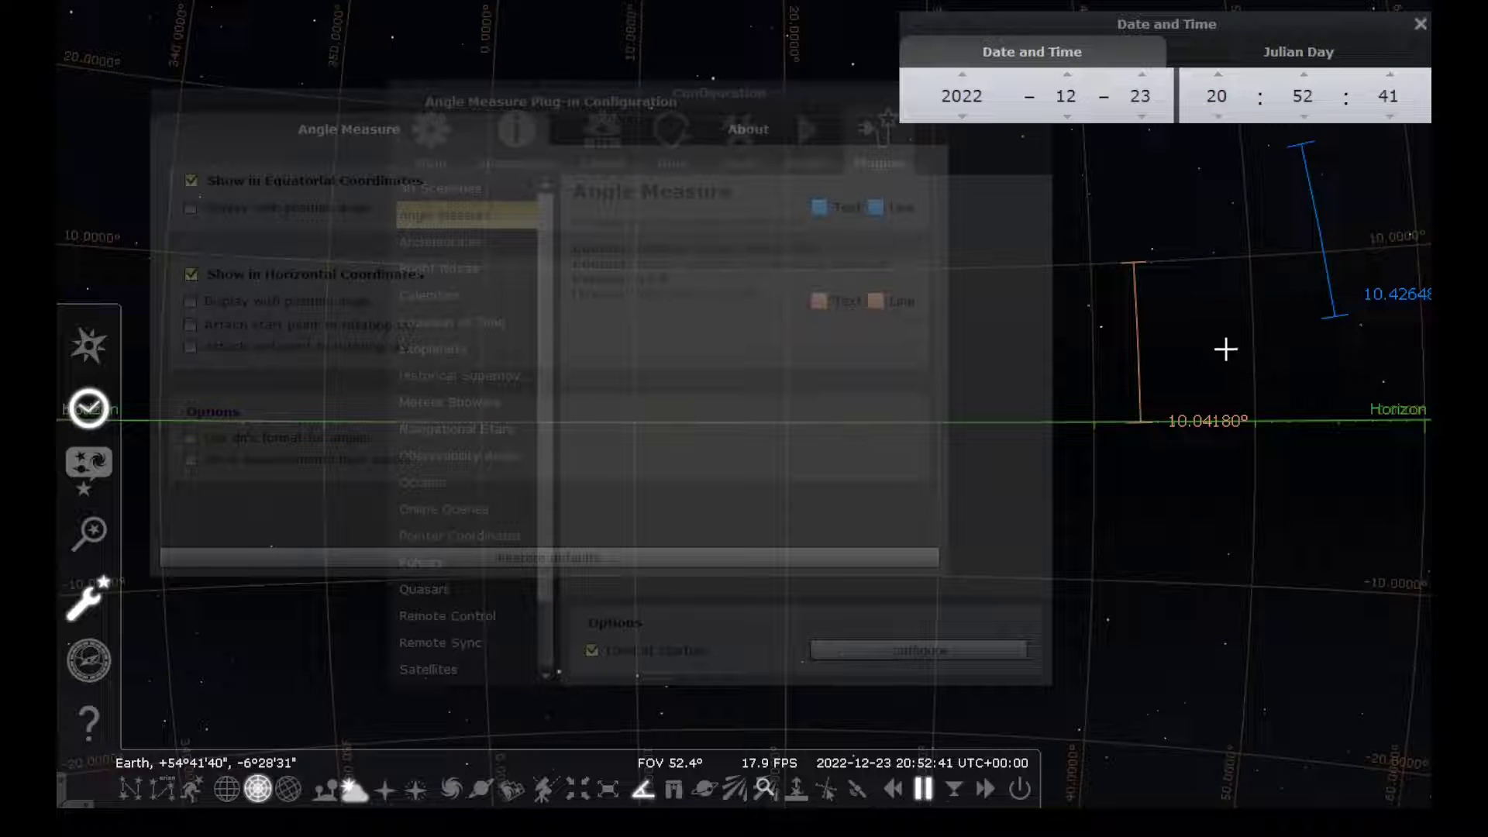
{"action": "left_click_drag", "start_coordinate": [1177, 421], "coordinate": [1175, 292]}
{"action": "key", "text": "Right"}
{"action": "key", "text": "Left"}
{"action": "left_click_drag", "start_coordinate": [1157, 293], "coordinate": [1158, 421]}
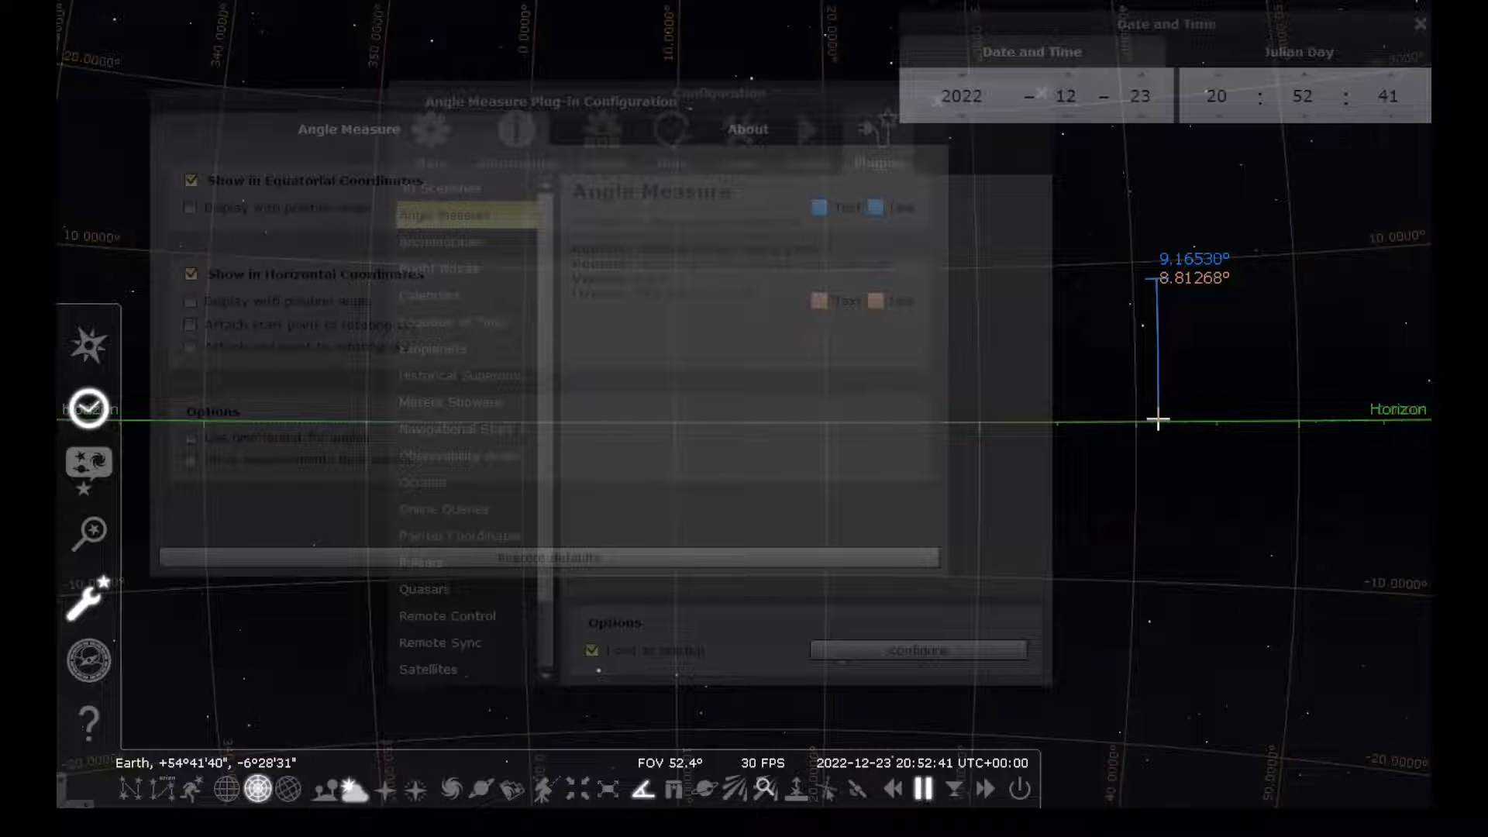
{"action": "key", "text": "Left"}
{"action": "key", "text": "Left"}
{"action": "key", "text": "Right"}
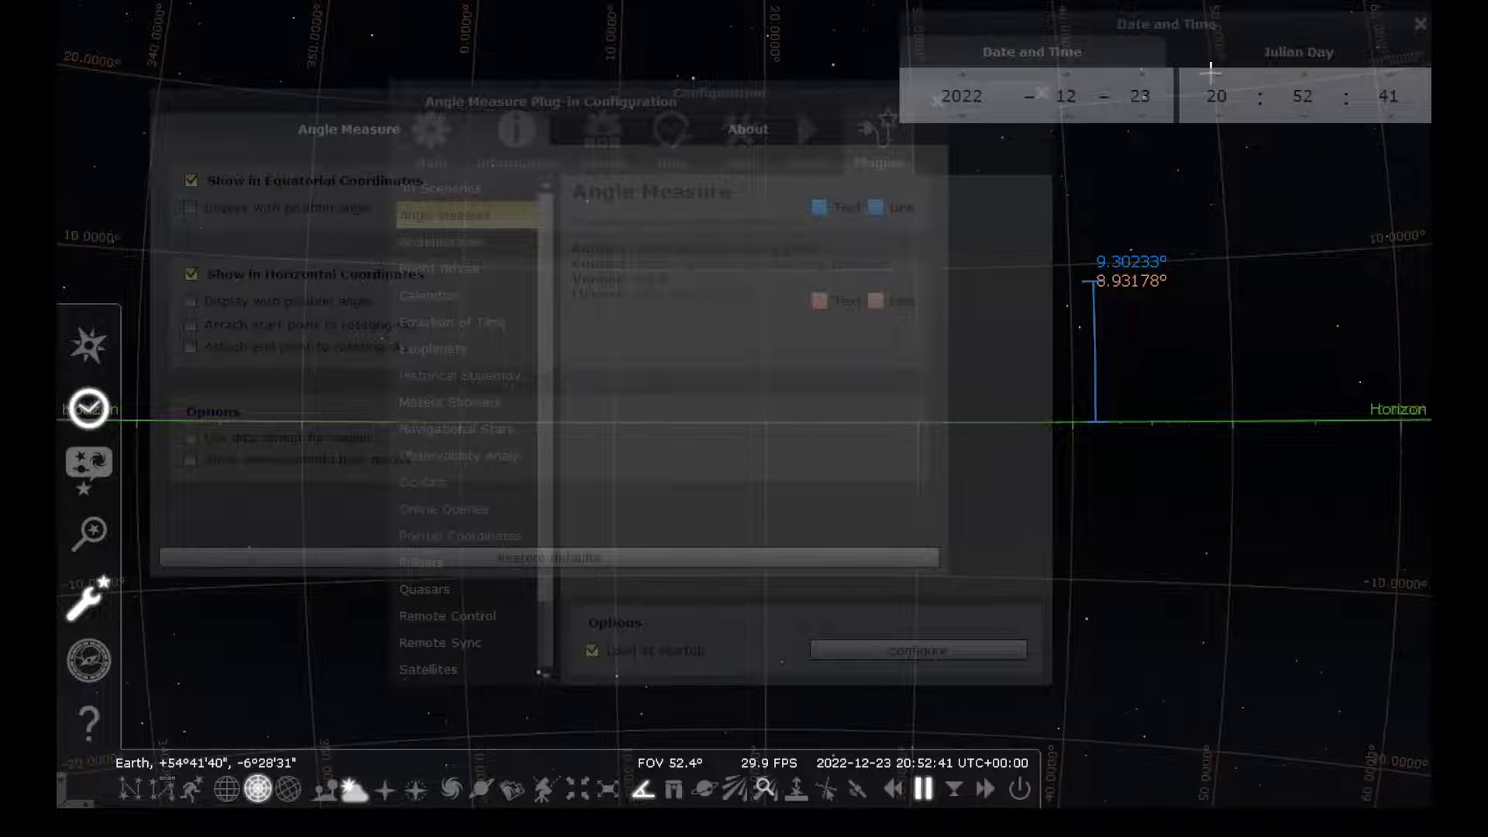
Advance the minutes, switch off equatorial readings, and measure a small angle near the horizon
{"action": "left_click", "coordinate": [1304, 74]}
{"action": "left_click", "coordinate": [1304, 73]}
{"action": "left_click", "coordinate": [1304, 74]}
{"action": "left_click", "coordinate": [1304, 74]}
{"action": "left_click", "coordinate": [1304, 73]}
{"action": "scroll", "coordinate": [1302, 73], "scroll_direction": "up", "scroll_amount": 13}
{"action": "scroll", "coordinate": [1302, 74], "scroll_direction": "up", "scroll_amount": 8}
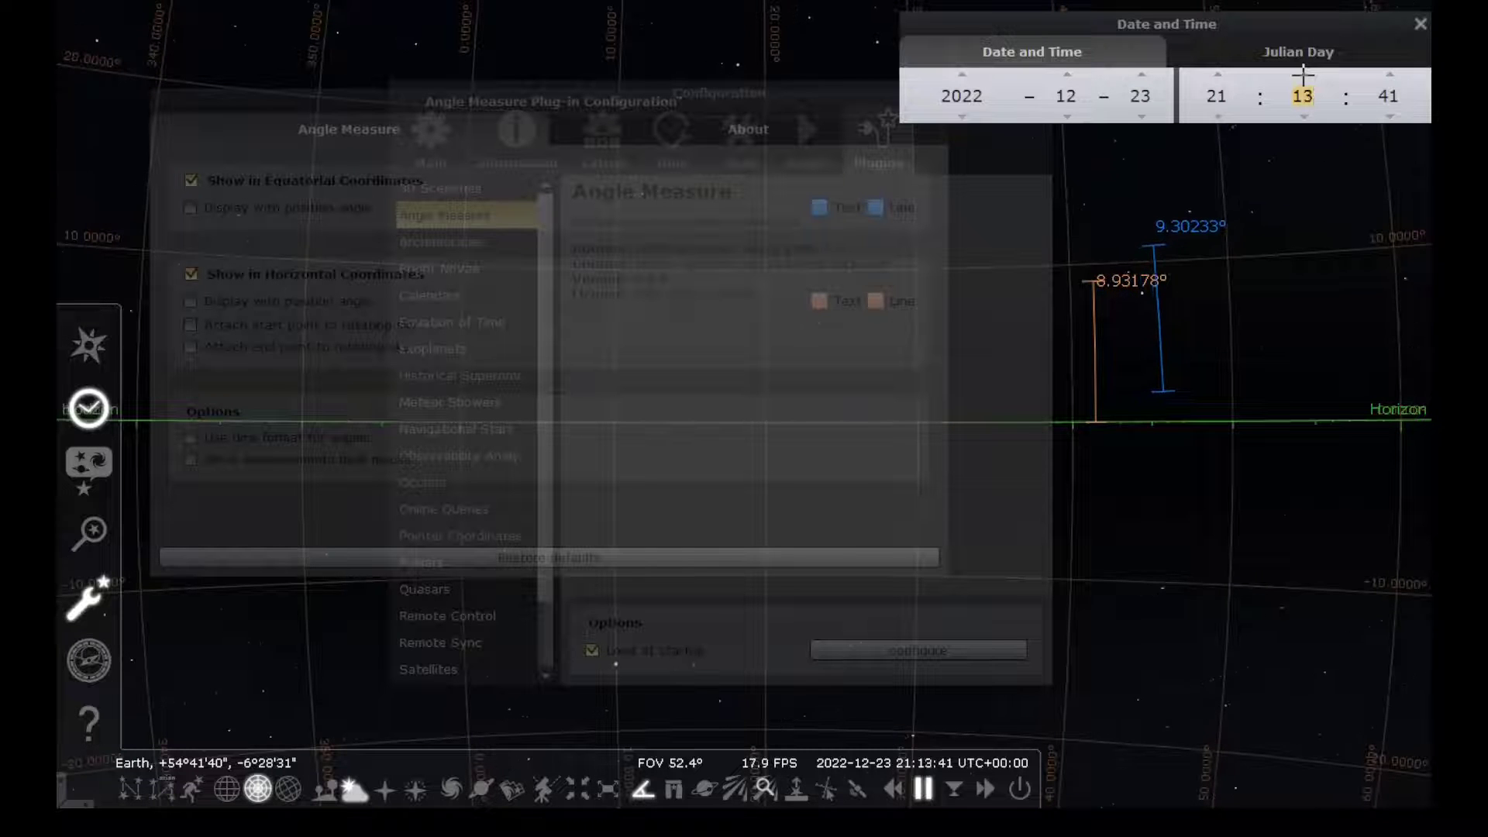
{"action": "left_click", "coordinate": [191, 181]}
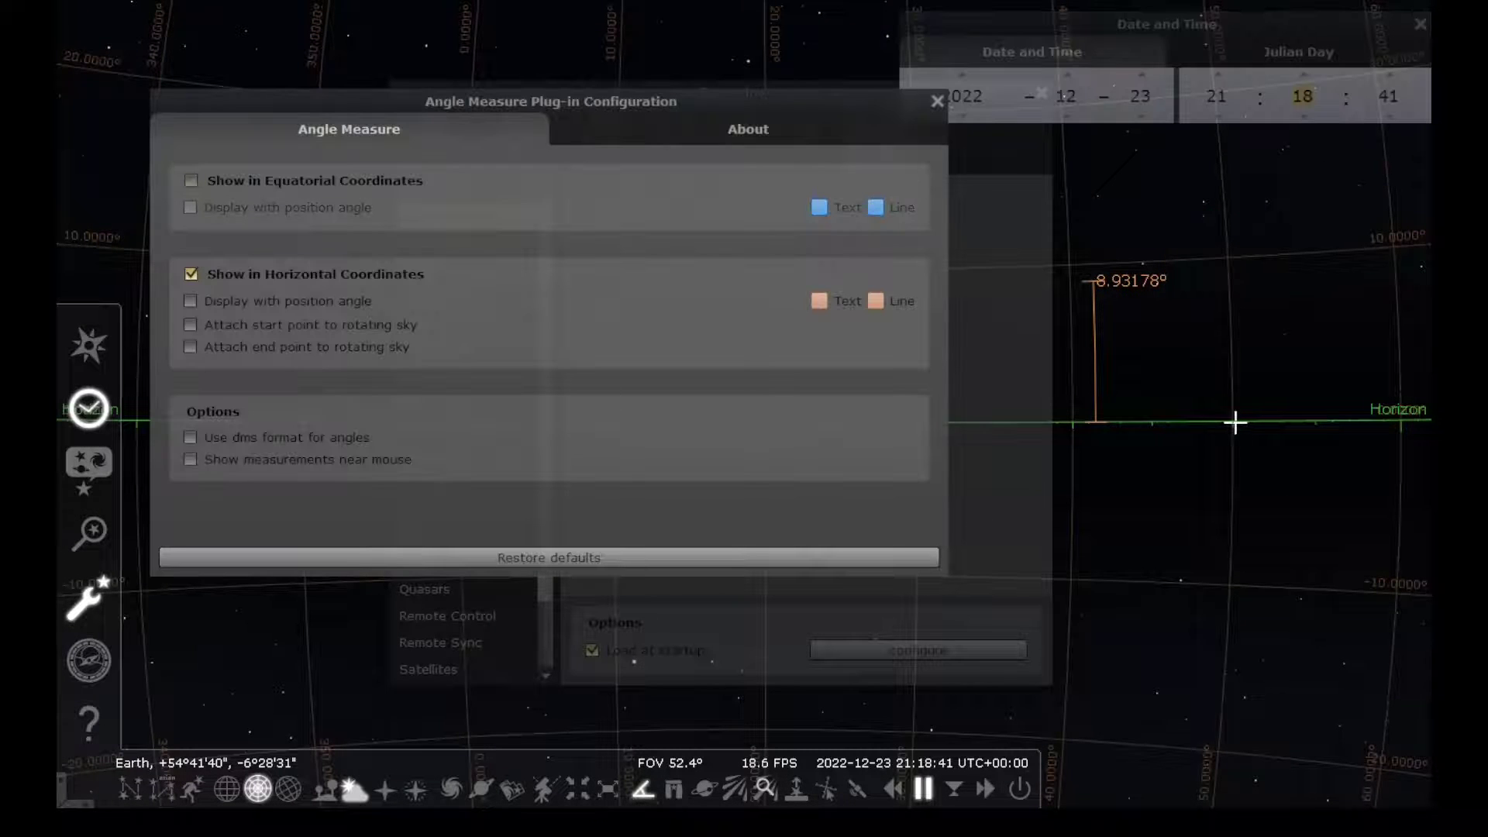
{"action": "left_click_drag", "start_coordinate": [1235, 421], "coordinate": [1233, 378]}
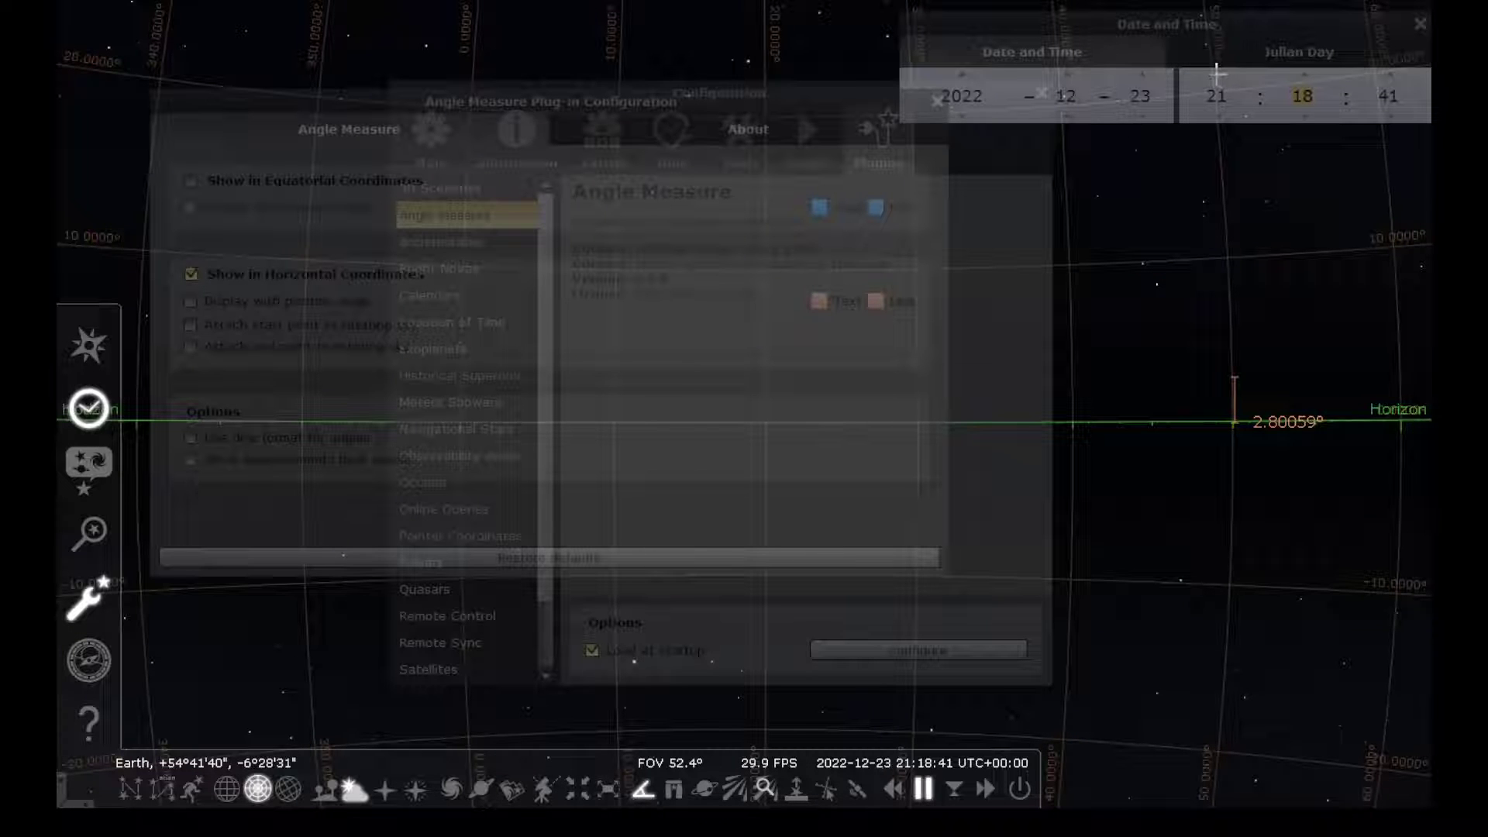
{"action": "left_click", "coordinate": [1304, 74]}
{"action": "left_click", "coordinate": [1304, 75]}
{"action": "left_click", "coordinate": [1304, 75]}
{"action": "left_click", "coordinate": [1304, 75]}
{"action": "left_click", "coordinate": [1305, 75]}
{"action": "left_click", "coordinate": [1305, 75]}
{"action": "left_click", "coordinate": [1304, 75]}
{"action": "left_click", "coordinate": [1305, 75]}
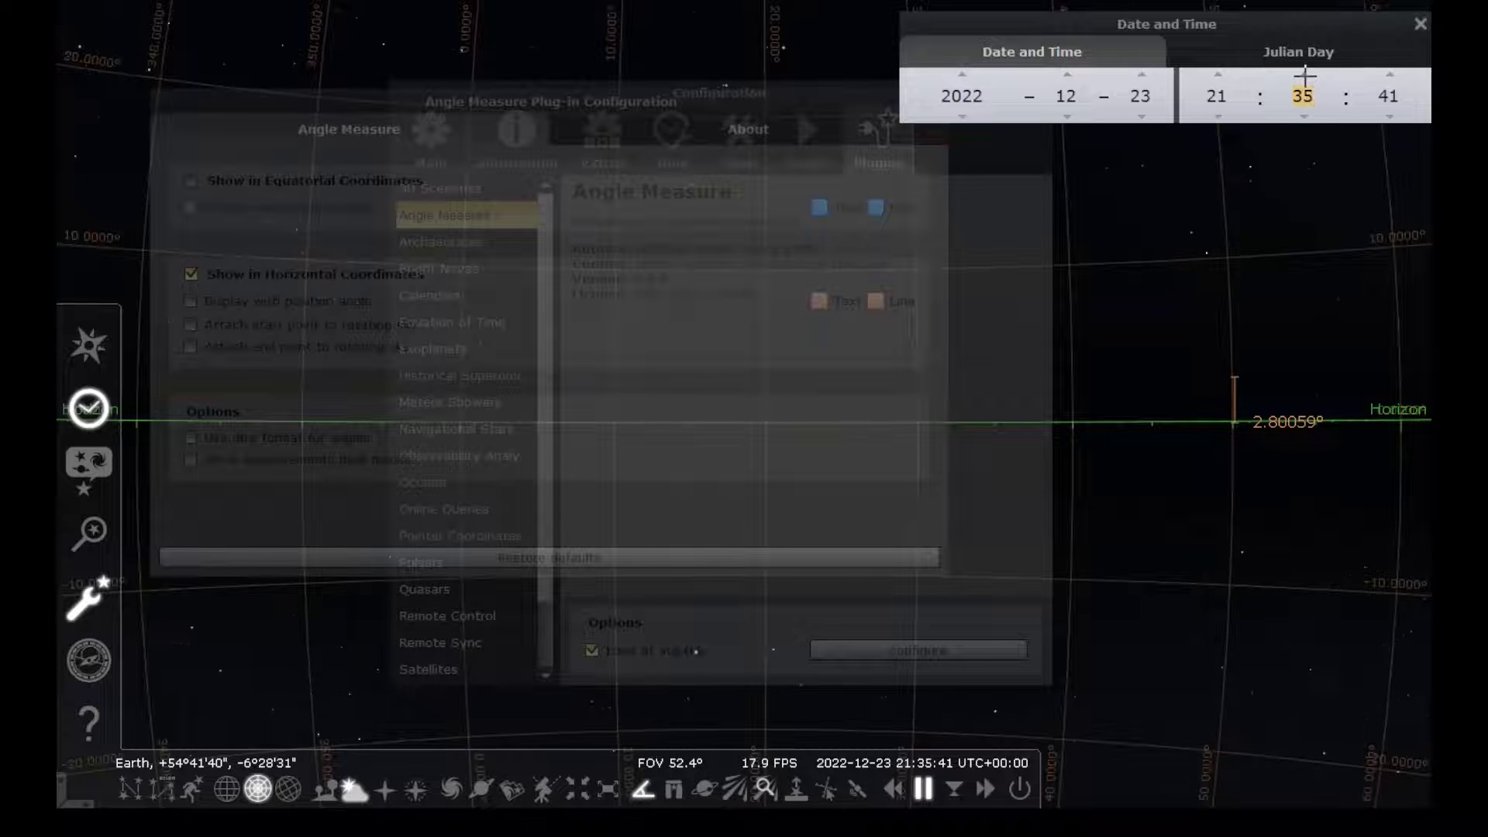
{"action": "left_click", "coordinate": [1305, 75]}
{"action": "left_click", "coordinate": [1305, 75]}
{"action": "left_click", "coordinate": [1304, 75]}
{"action": "left_click_drag", "start_coordinate": [1110, 422], "coordinate": [1109, 388]}
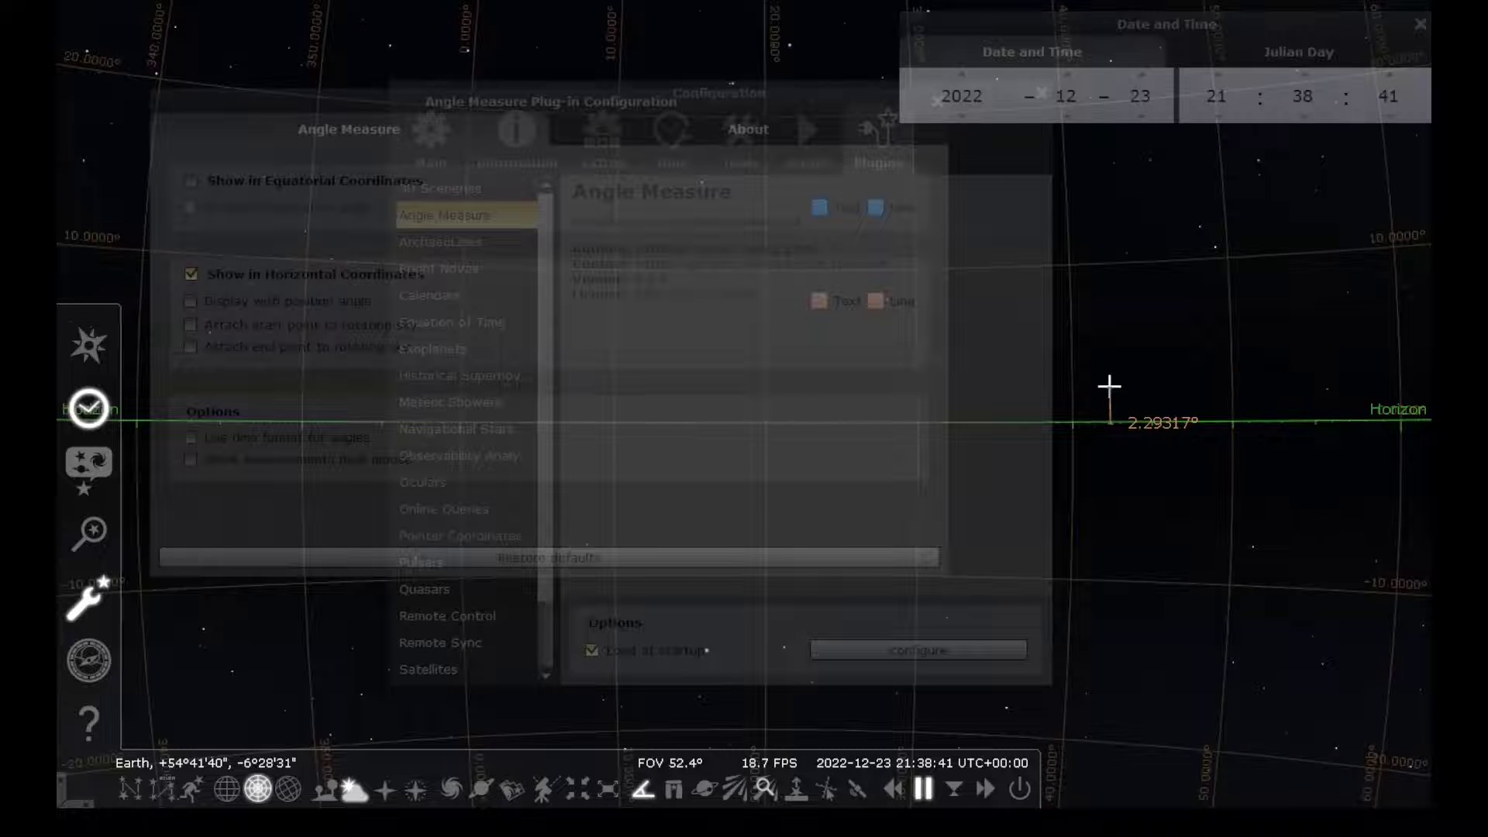
{"action": "left_click", "coordinate": [1218, 75]}
{"action": "left_click", "coordinate": [1218, 75]}
{"action": "left_click", "coordinate": [1218, 75]}
{"action": "left_click", "coordinate": [1218, 75]}
{"action": "left_click", "coordinate": [1218, 76]}
{"action": "left_click", "coordinate": [1218, 75]}
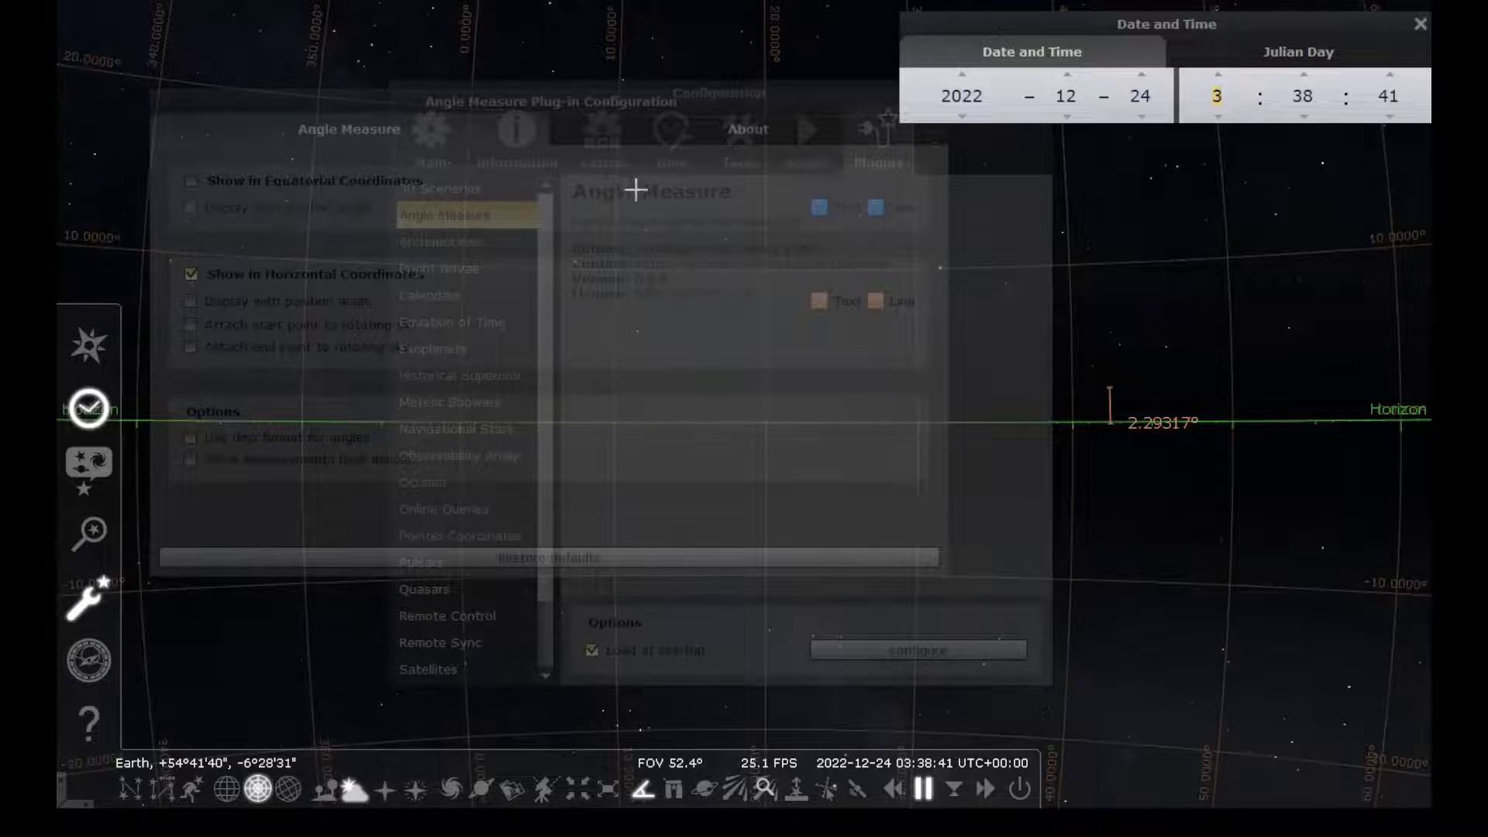
{"action": "left_click", "coordinate": [978, 160]}
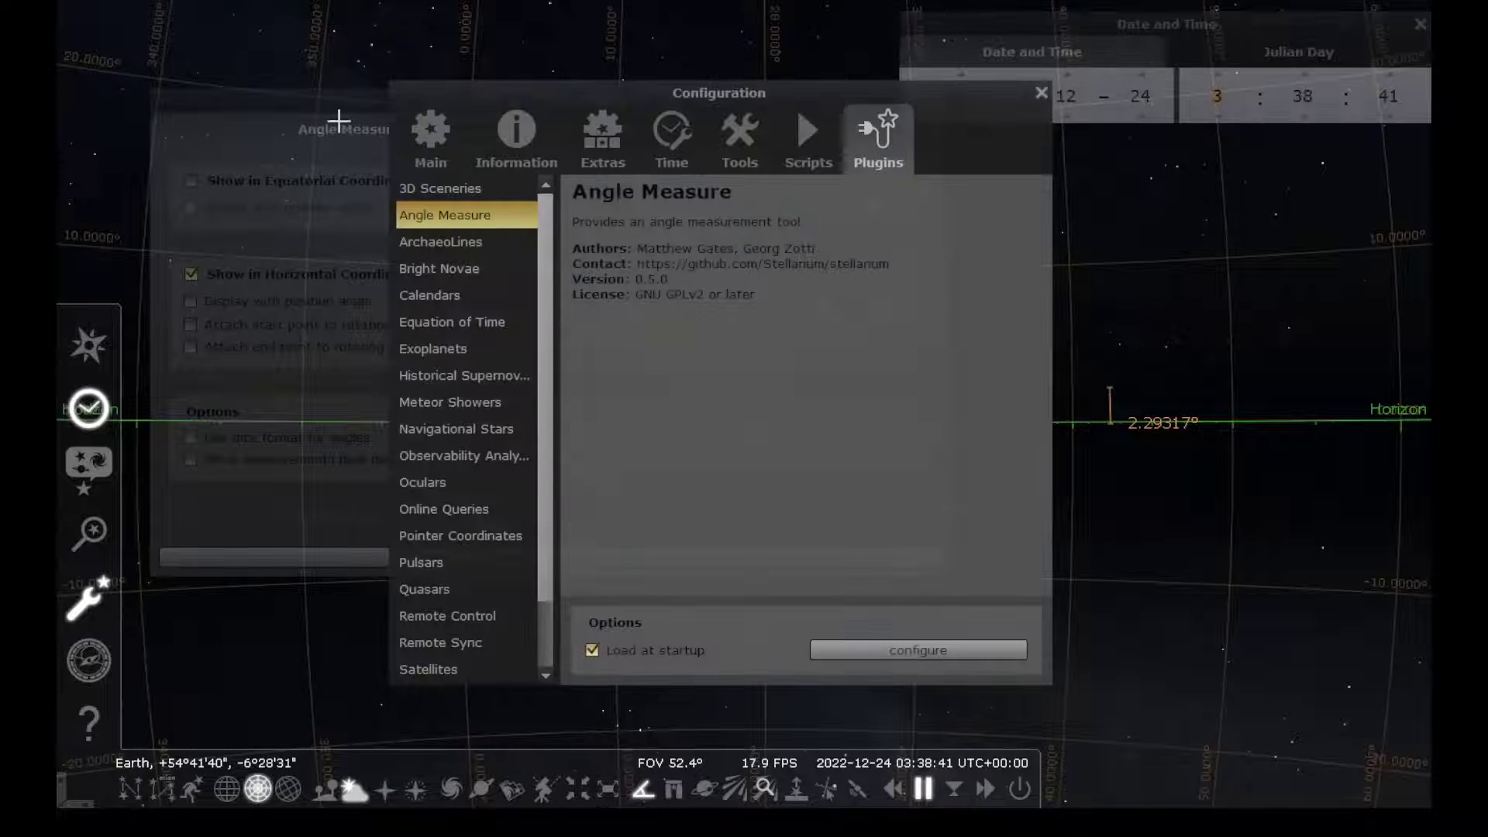
Restore equatorial-only readings, turn the angle tool off, and close the Angle Measure settings
{"action": "left_click", "coordinate": [191, 180]}
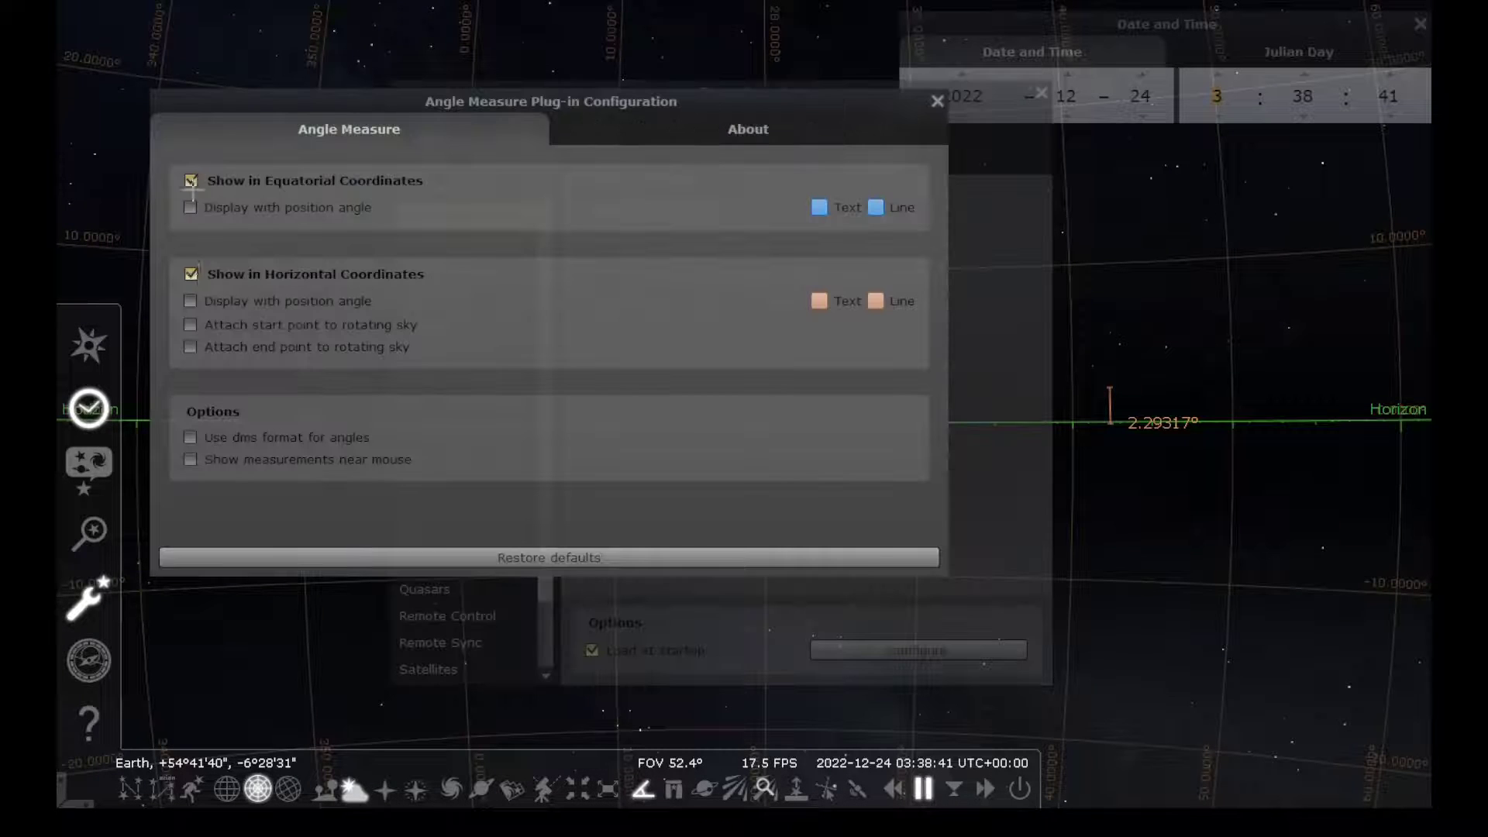
{"action": "left_click", "coordinate": [190, 274]}
{"action": "left_click_drag", "start_coordinate": [1139, 292], "coordinate": [1309, 416]}
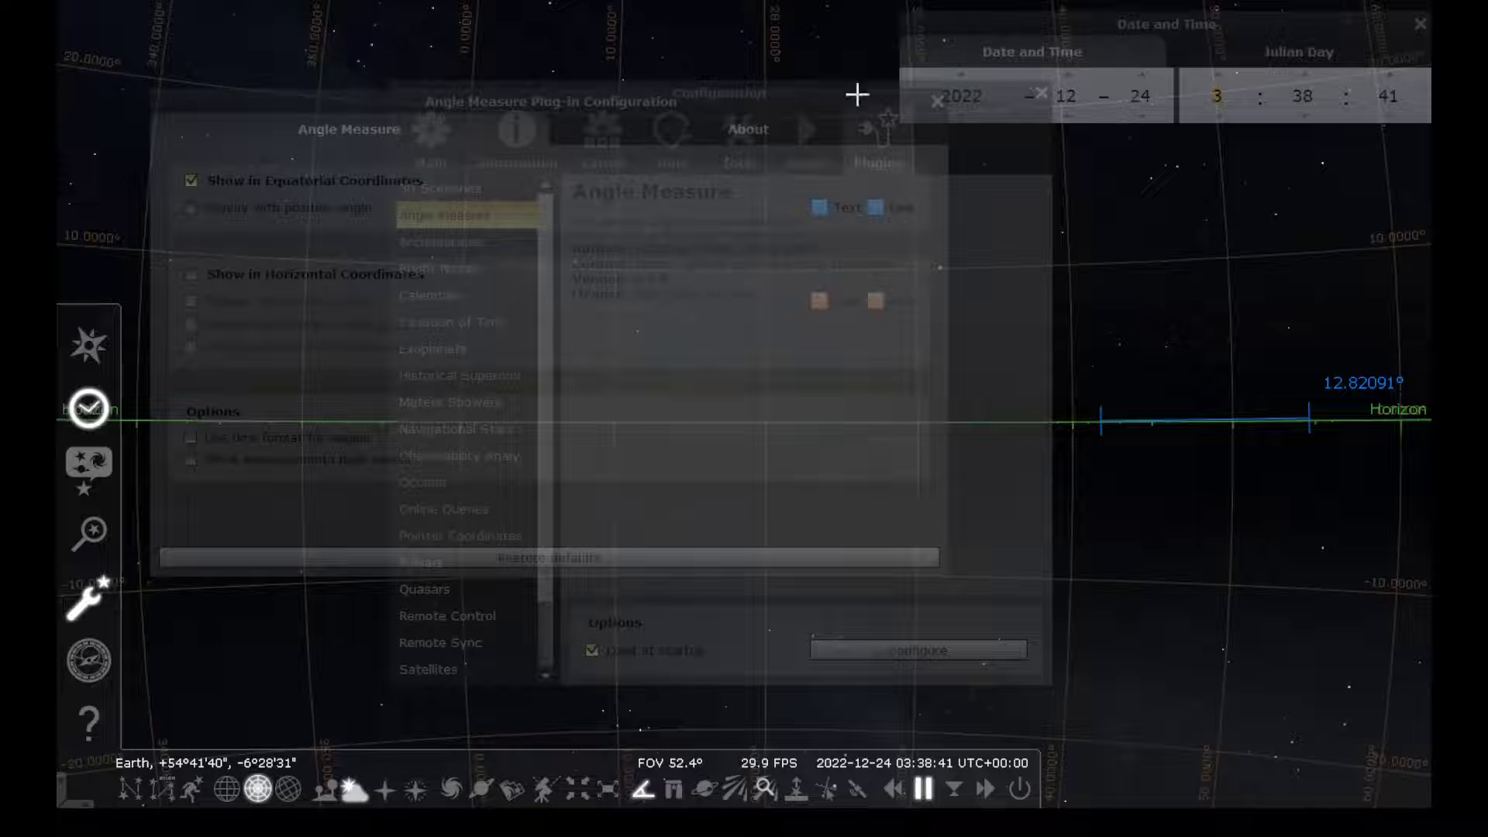
{"action": "left_click", "coordinate": [642, 789]}
{"action": "left_click", "coordinate": [998, 205]}
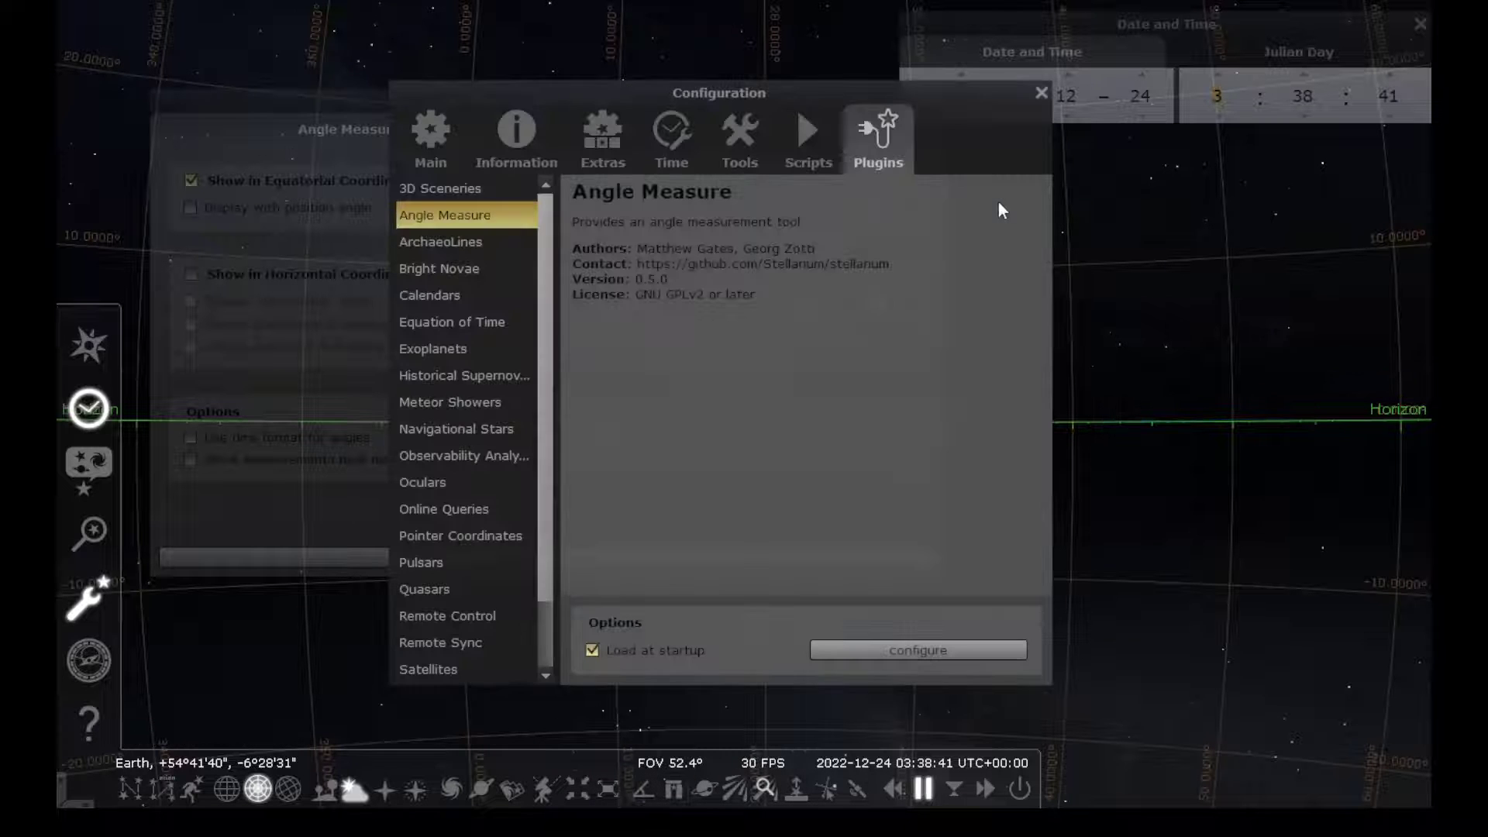
{"action": "left_click", "coordinate": [333, 128]}
{"action": "left_click", "coordinate": [935, 101]}
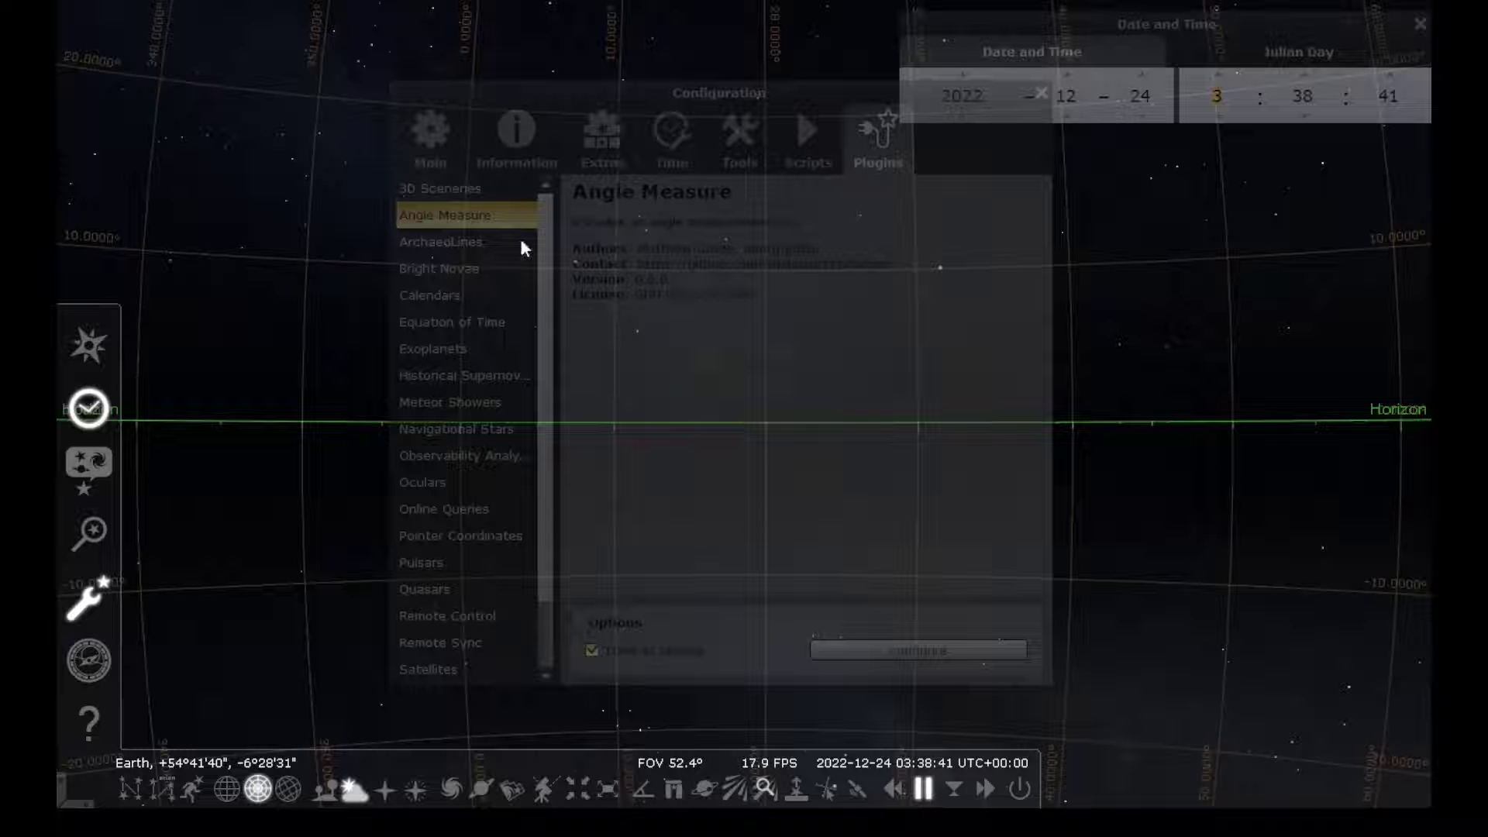
Show the ArchaeoLines plugin details and move the Configuration window to the upper left
{"action": "left_click", "coordinate": [466, 243]}
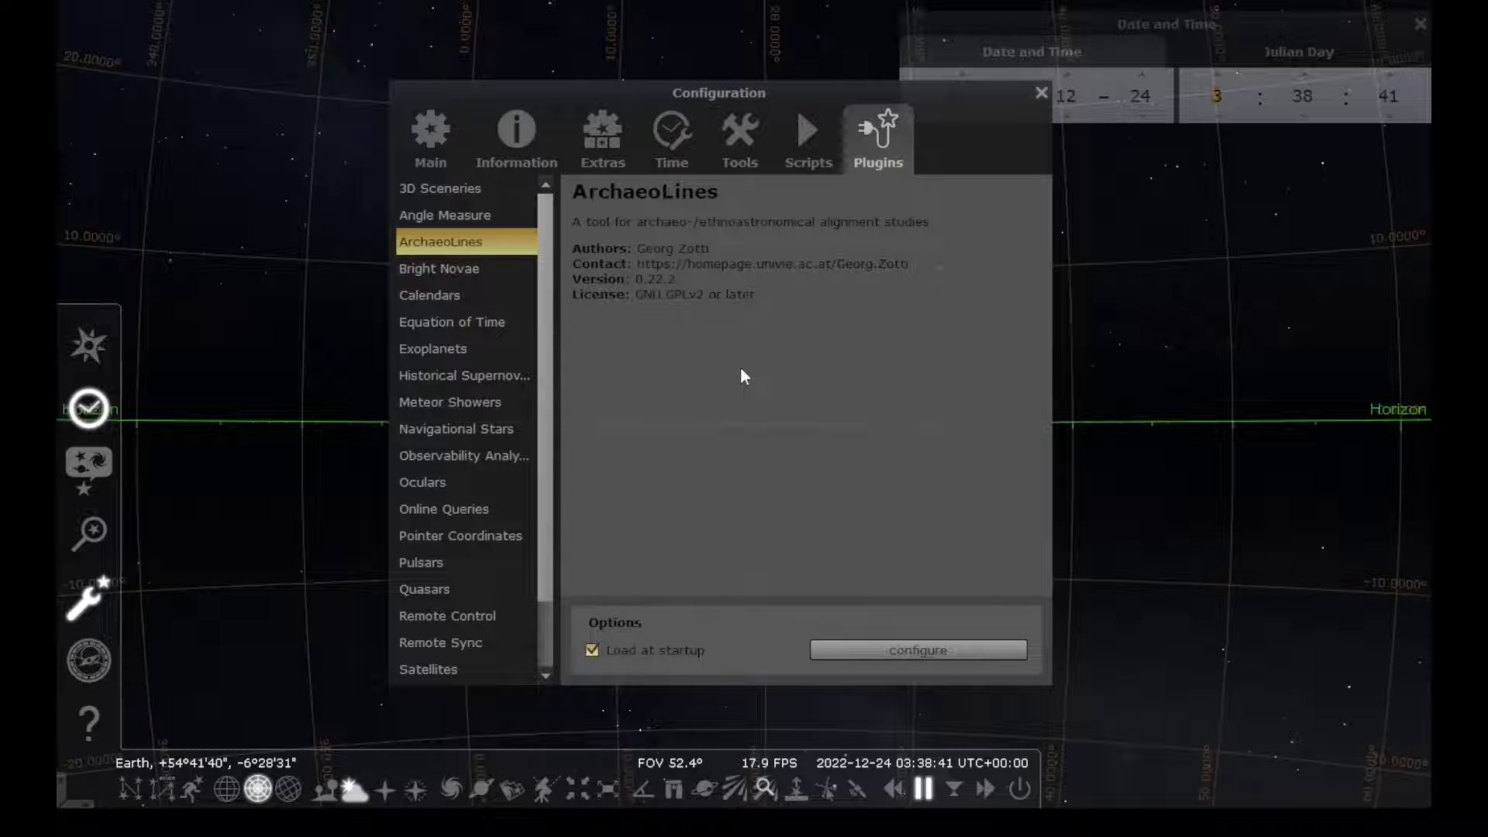
{"action": "left_click_drag", "start_coordinate": [829, 104], "coordinate": [620, 34]}
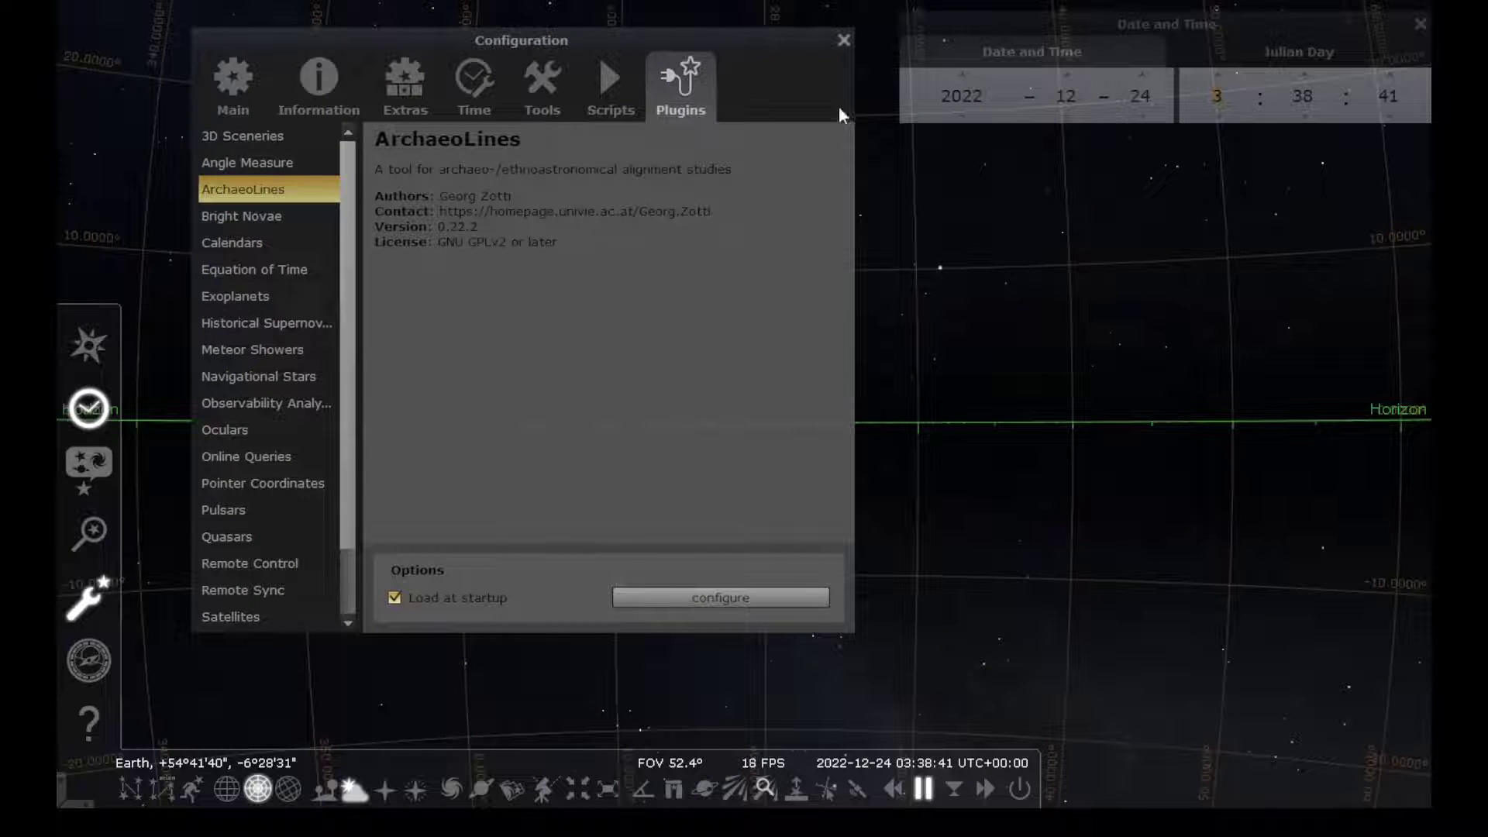
Turn on the ArchaeoLines overlay and centre the arcing lines above the horizon
{"action": "left_click", "coordinate": [672, 794]}
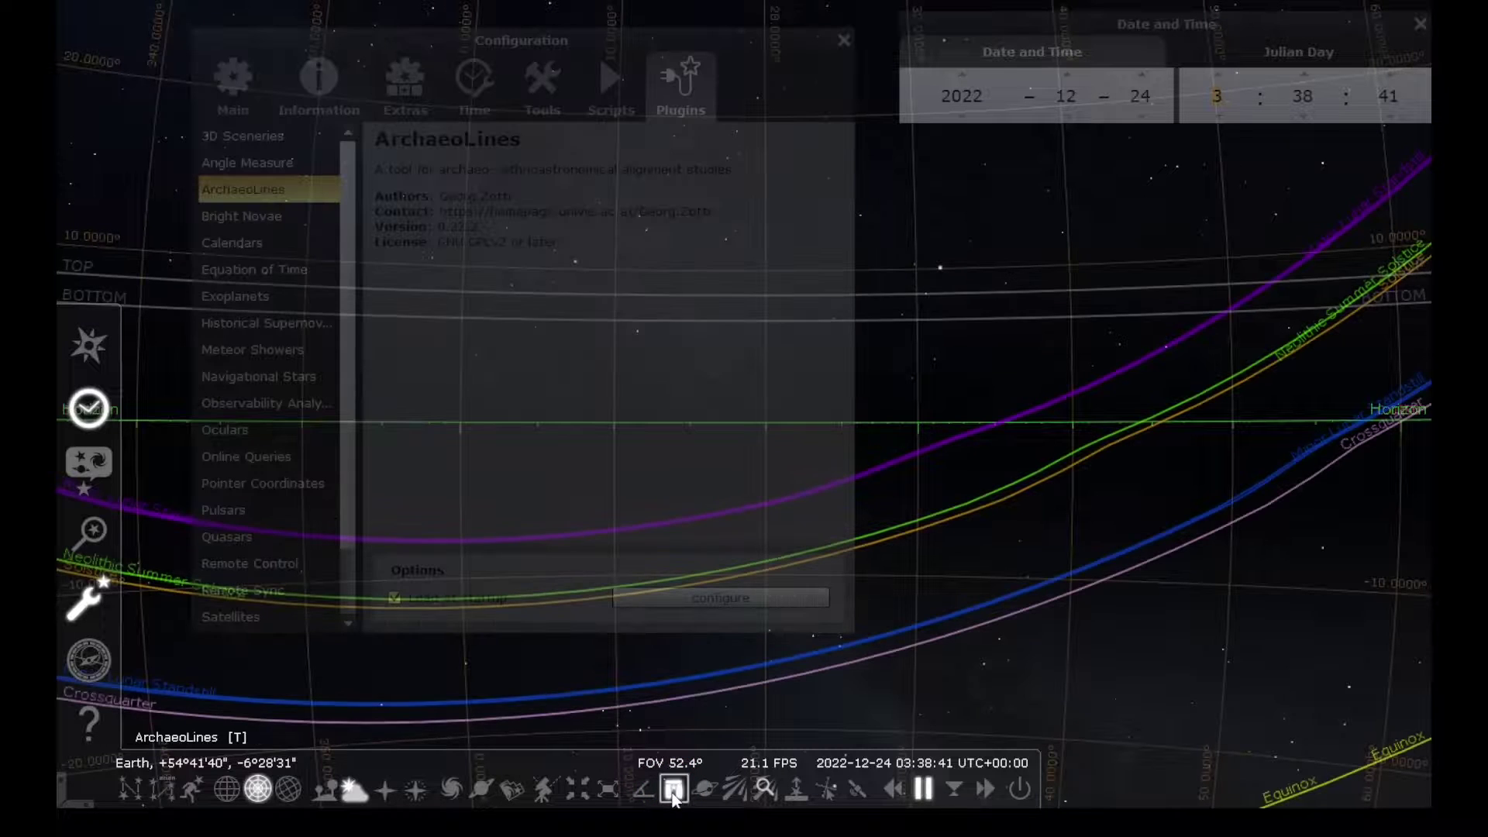
{"action": "scroll", "coordinate": [982, 421], "scroll_direction": "down", "scroll_amount": 3}
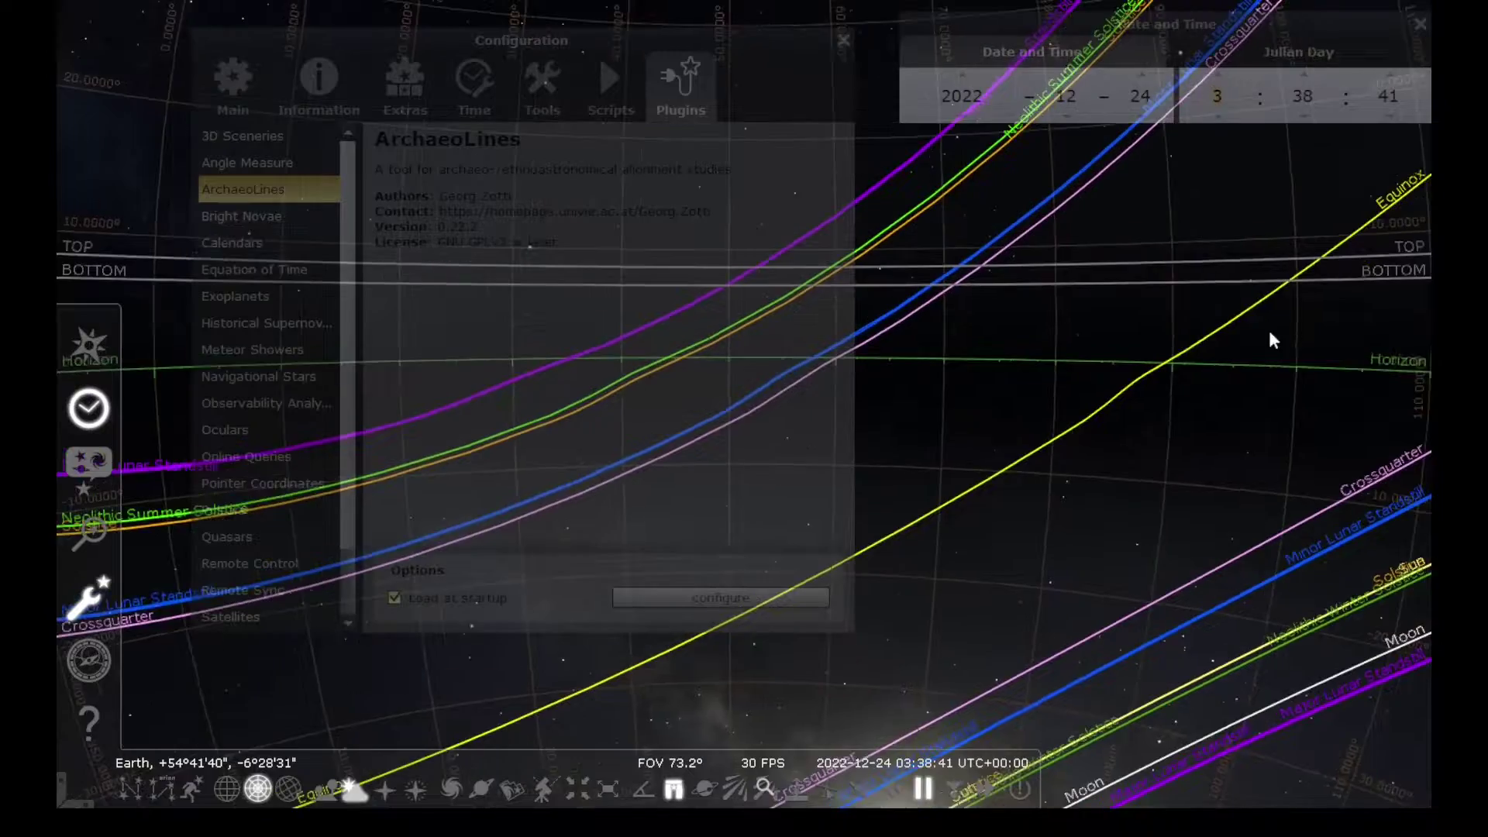
{"action": "left_click_drag", "start_coordinate": [1268, 336], "coordinate": [781, 326]}
{"action": "left_click_drag", "start_coordinate": [1243, 354], "coordinate": [914, 369]}
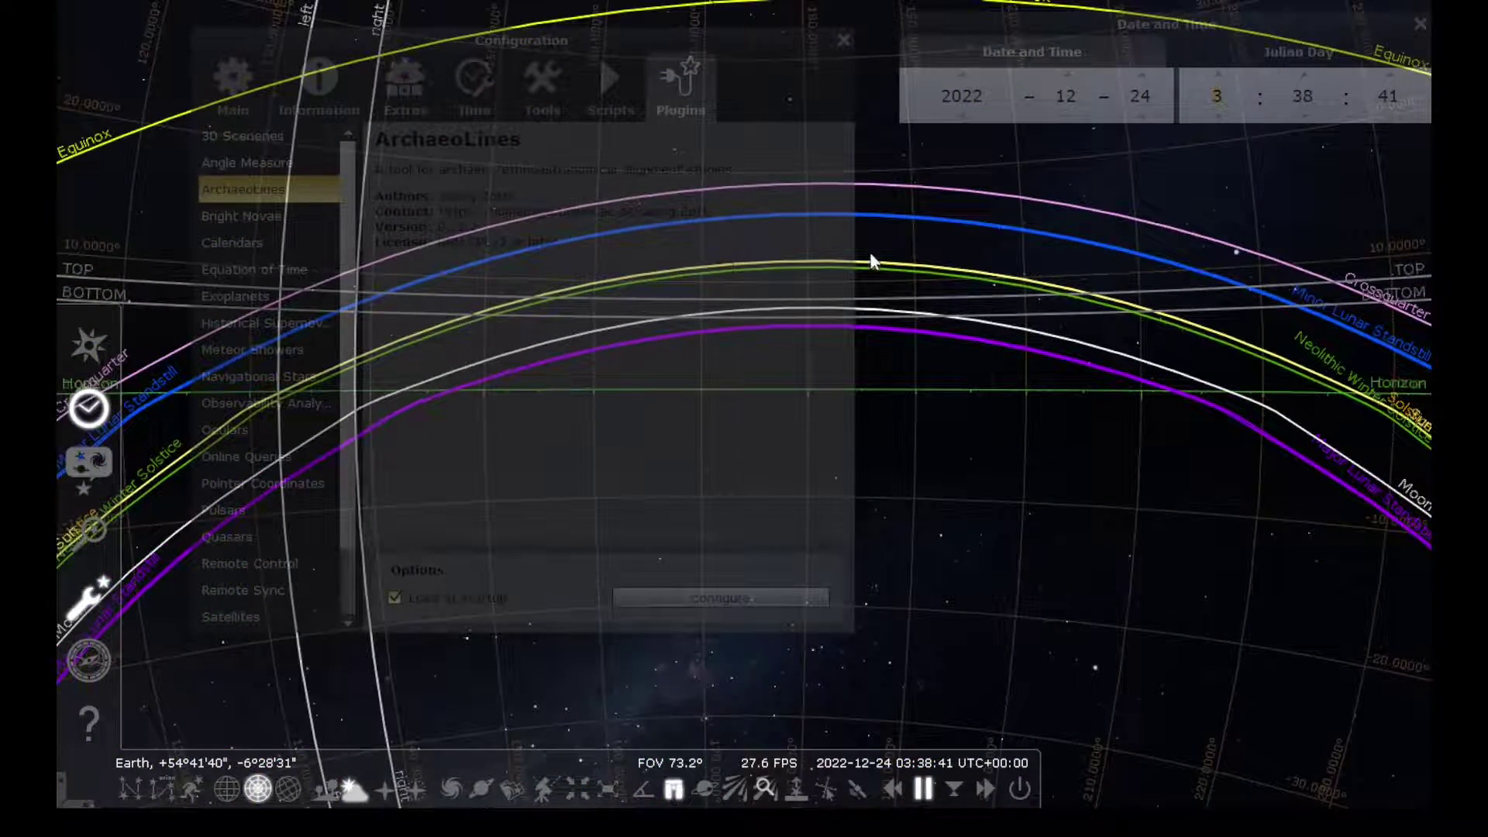
{"action": "scroll", "coordinate": [1151, 321], "scroll_direction": "up", "scroll_amount": 4}
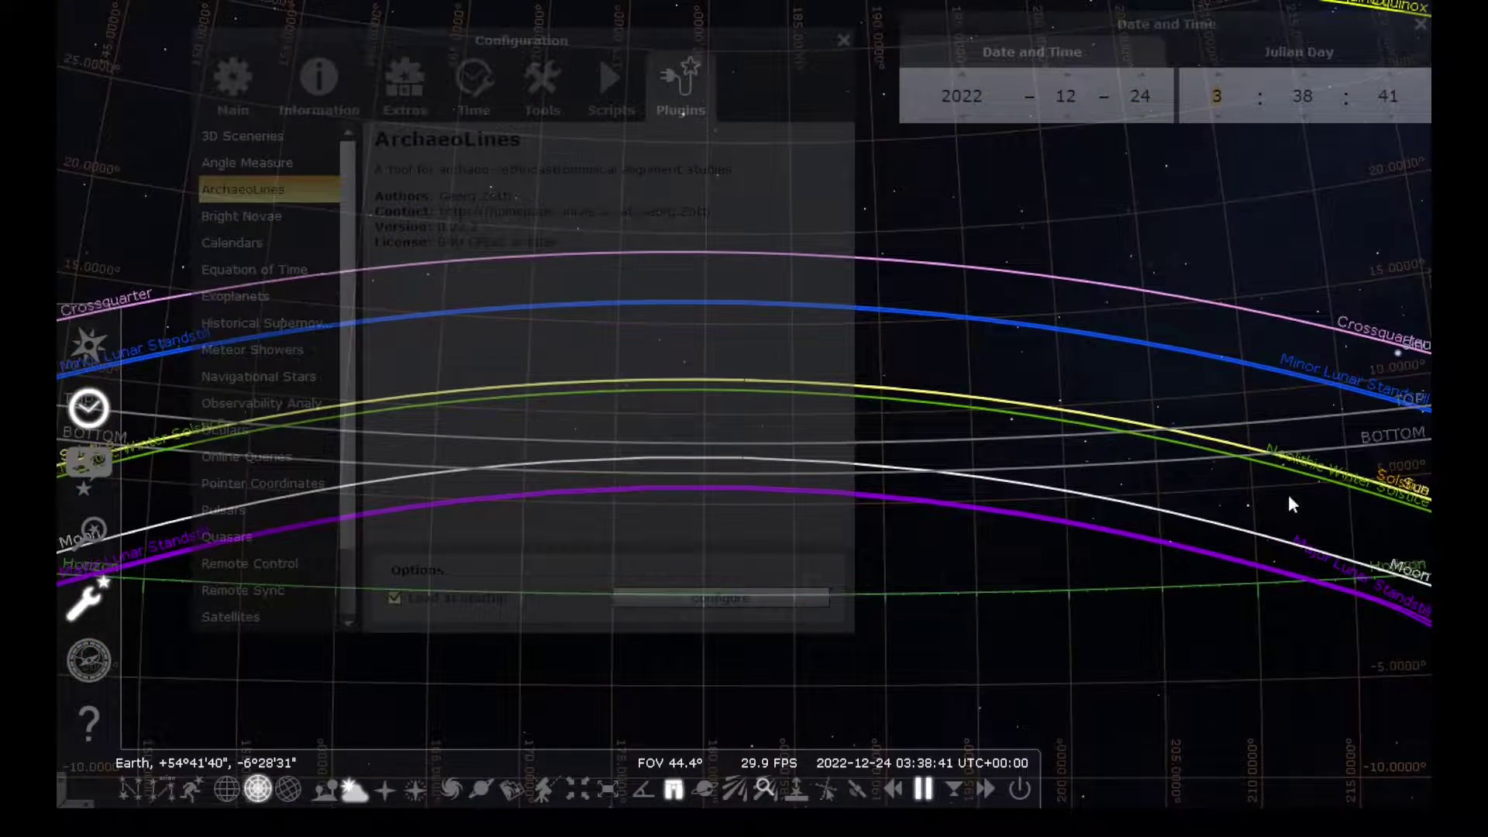
Pan toward Sirius and swing the view so the curves run diagonally toward the west point
{"action": "left_click_drag", "start_coordinate": [1358, 531], "coordinate": [983, 435]}
{"action": "left_click_drag", "start_coordinate": [1242, 442], "coordinate": [1278, 527]}
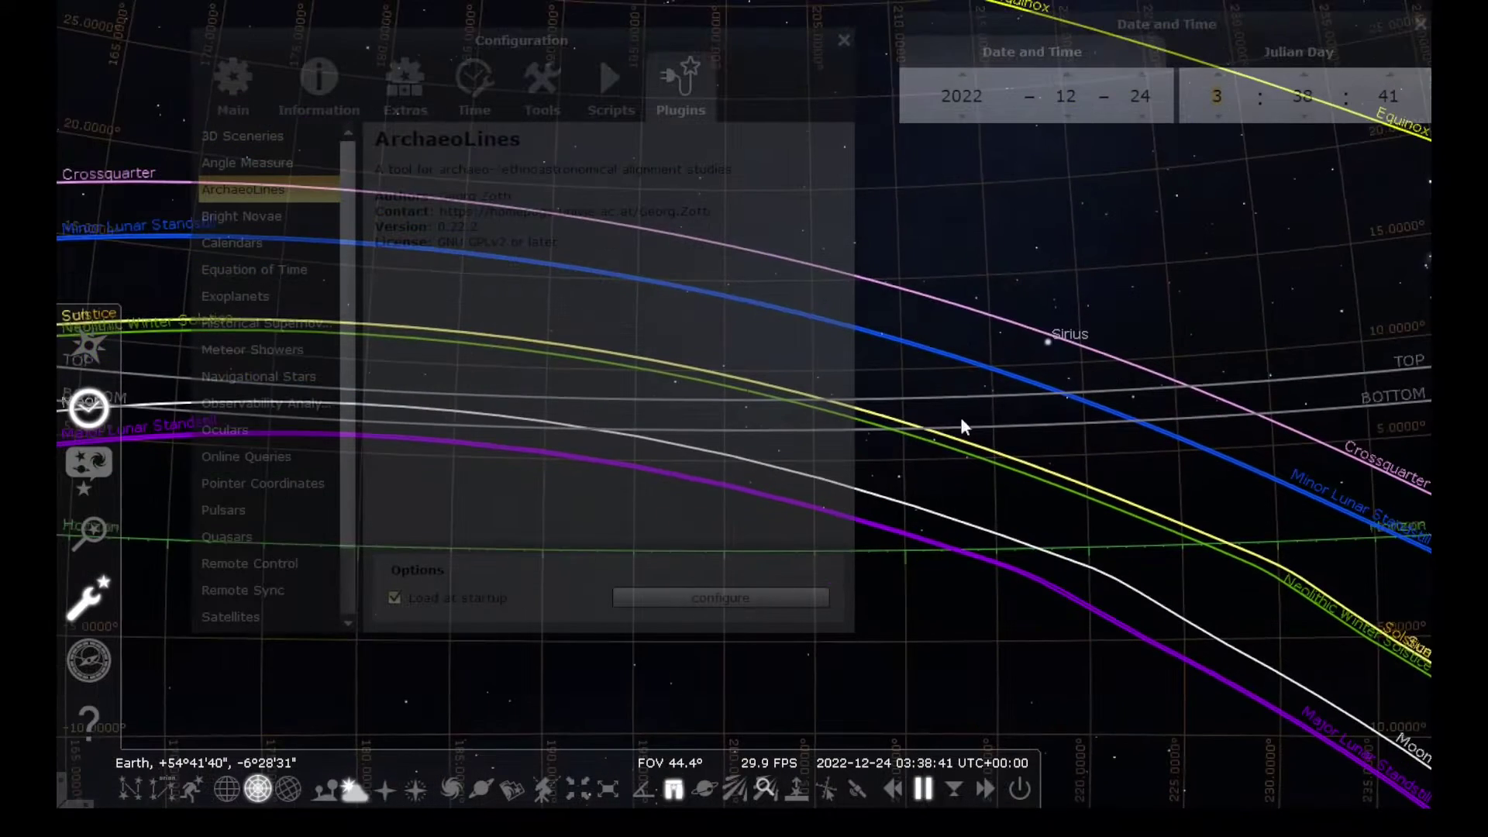
{"action": "left_click_drag", "start_coordinate": [944, 410], "coordinate": [1089, 400]}
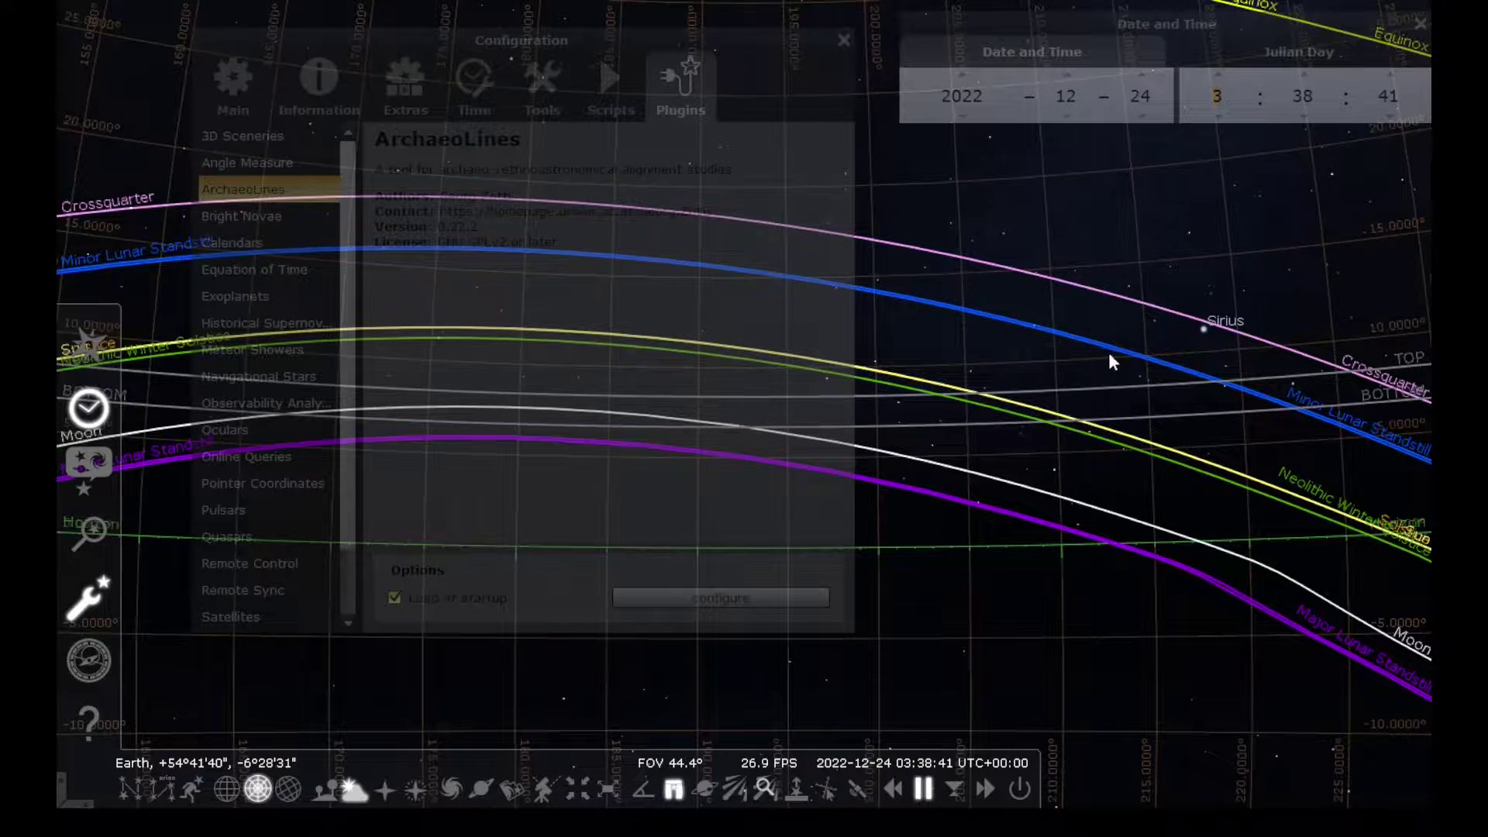
{"action": "left_click_drag", "start_coordinate": [1105, 356], "coordinate": [828, 357]}
{"action": "left_click_drag", "start_coordinate": [1280, 401], "coordinate": [1040, 456]}
{"action": "scroll", "coordinate": [1062, 466], "scroll_direction": "up", "scroll_amount": 3}
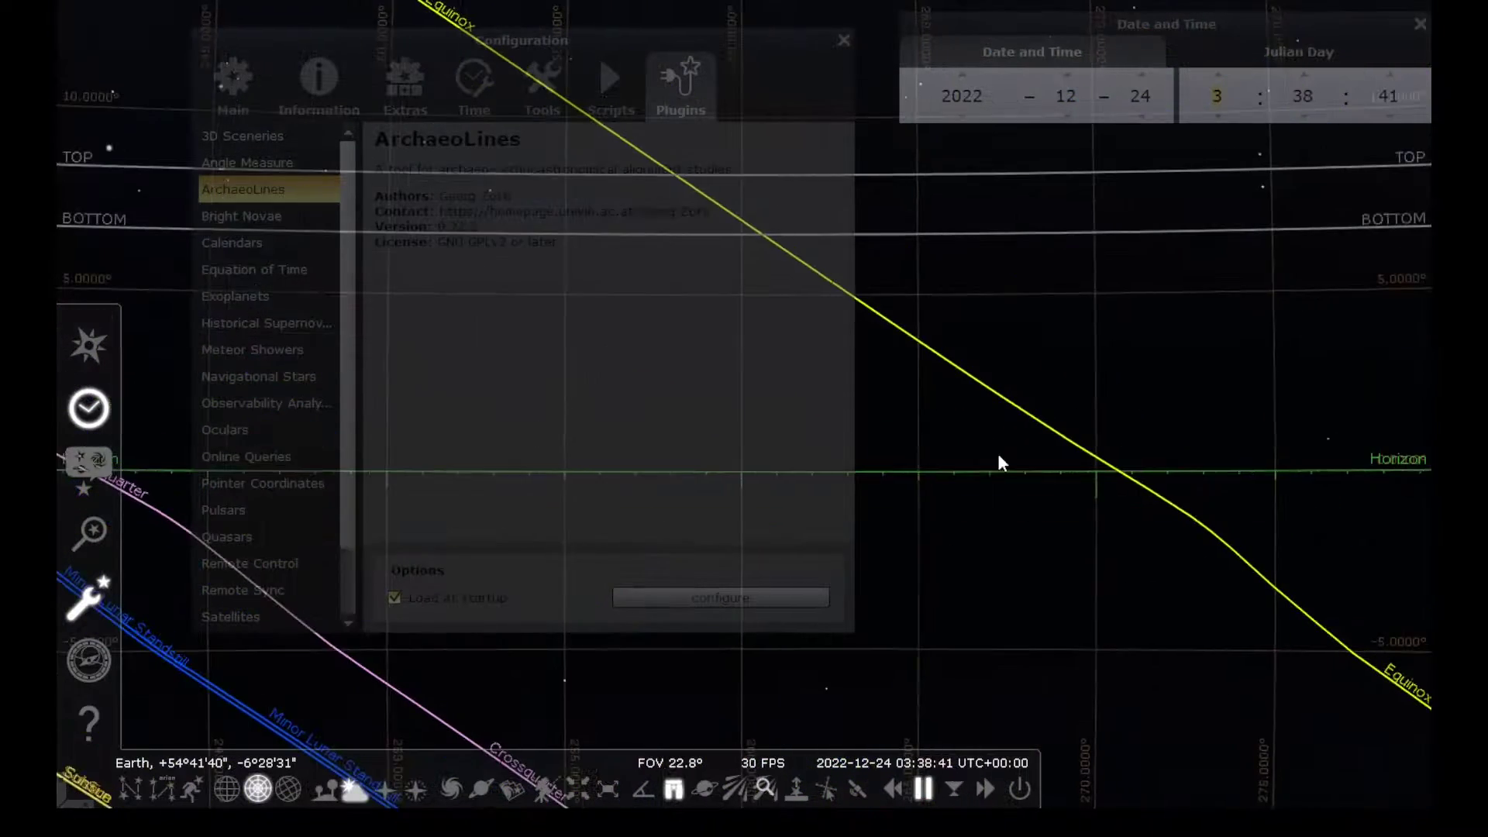
{"action": "left_click_drag", "start_coordinate": [1172, 485], "coordinate": [956, 485]}
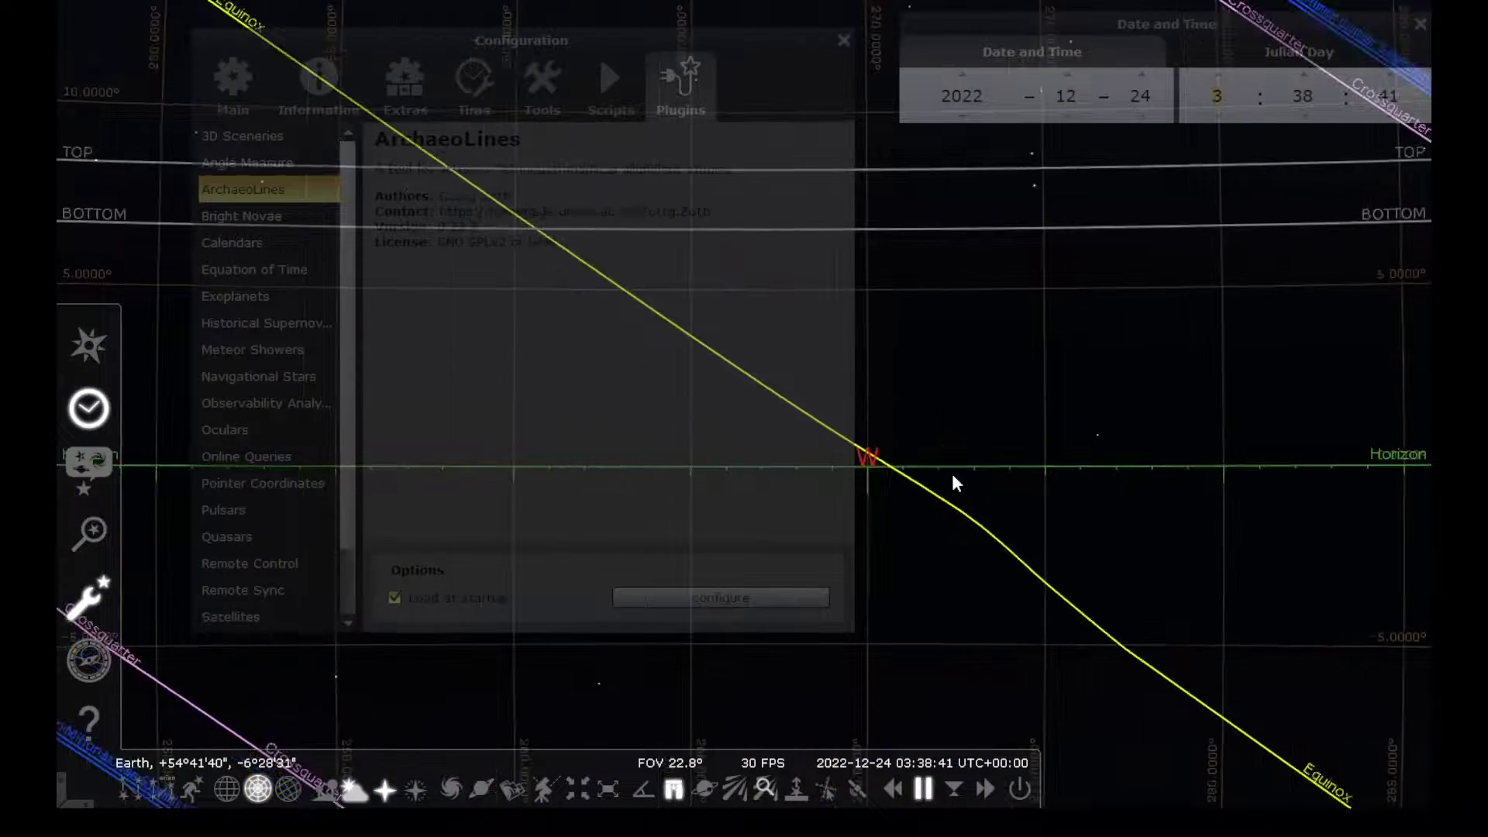
Rotate the view along the horizon from east through southeast, south and west
{"action": "scroll", "coordinate": [1213, 438], "scroll_direction": "down", "scroll_amount": 5}
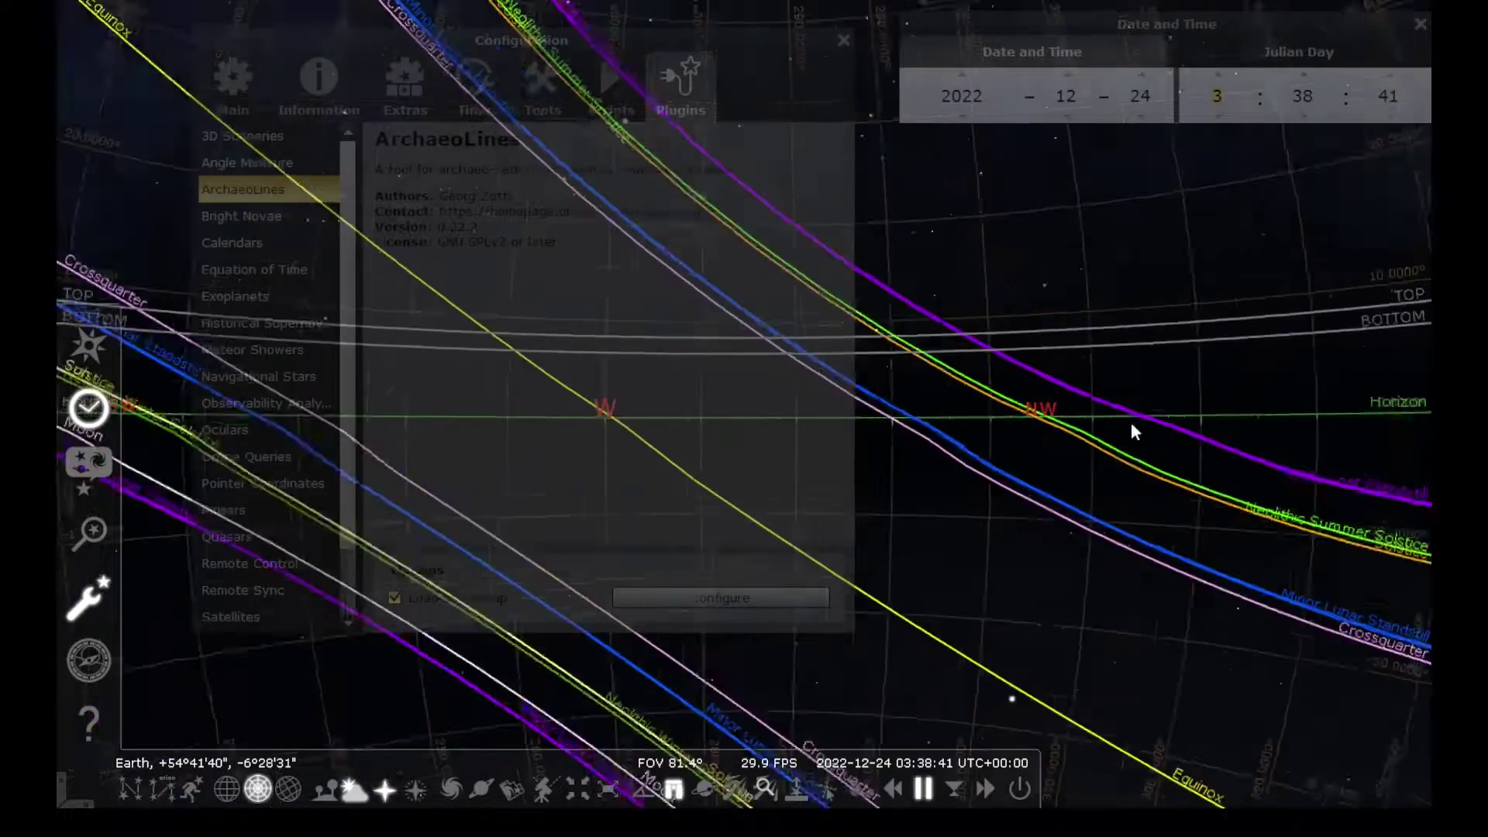
{"action": "key", "text": "Right"}
{"action": "key", "text": "Up"}
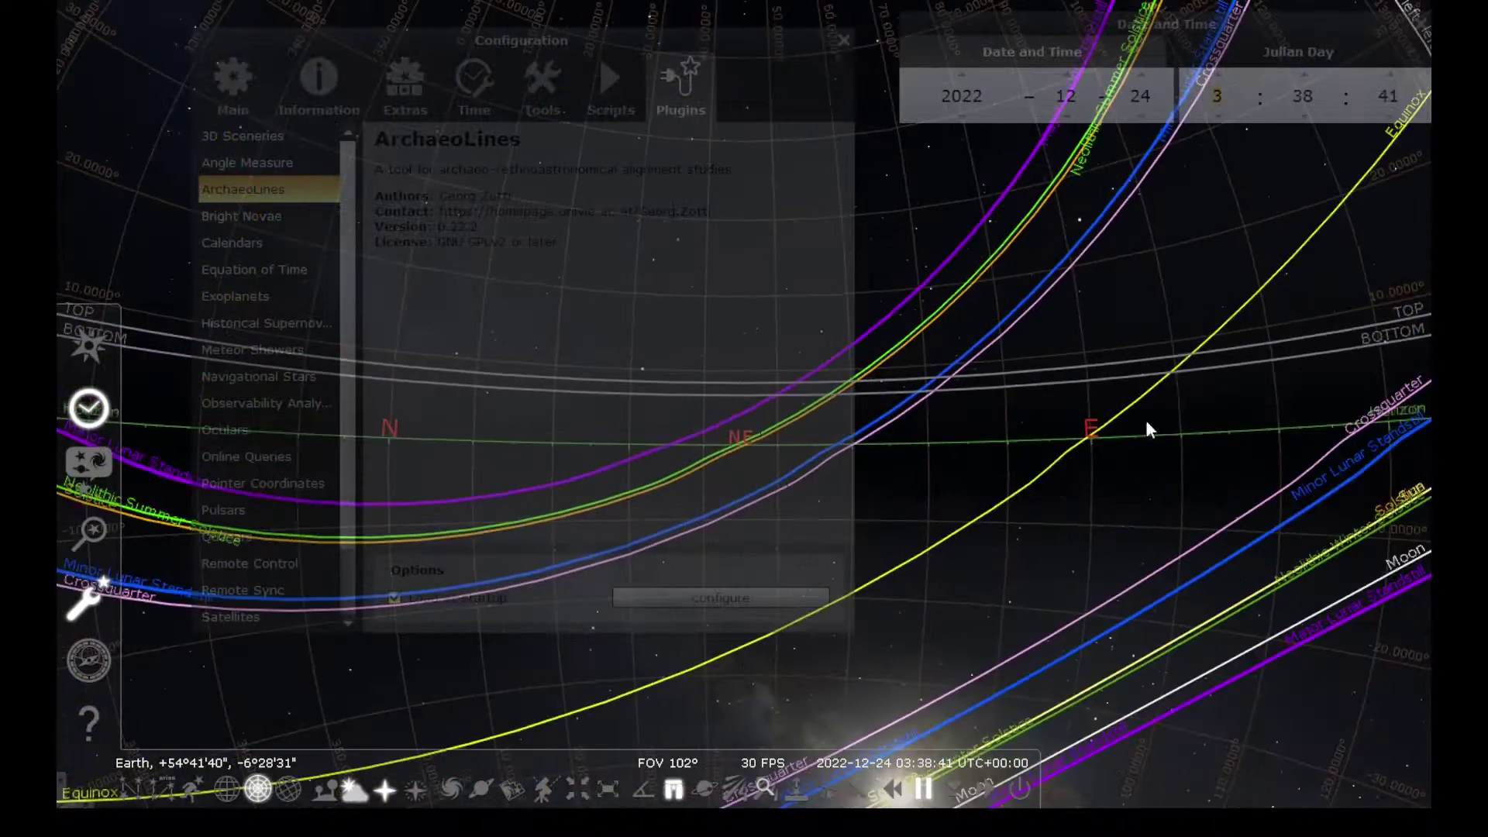
{"action": "mouse_move", "coordinate": [1019, 459]}
{"action": "left_mouse_down"}
{"action": "mouse_move", "coordinate": [943, 571]}
{"action": "mouse_move", "coordinate": [1026, 485]}
{"action": "left_mouse_up"}
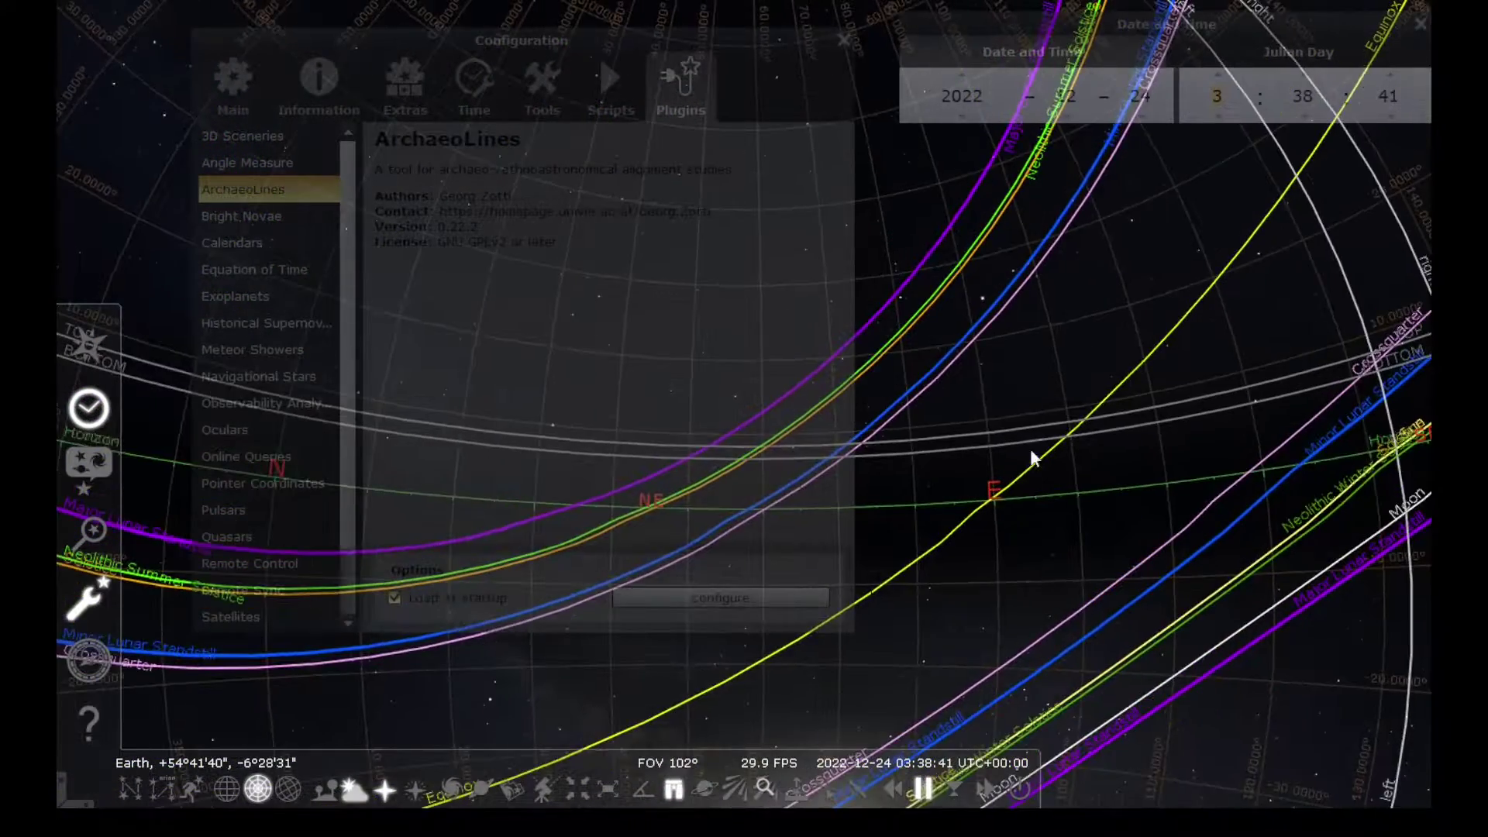
{"action": "left_click_drag", "start_coordinate": [1203, 347], "coordinate": [1021, 548]}
{"action": "key", "text": "Right"}
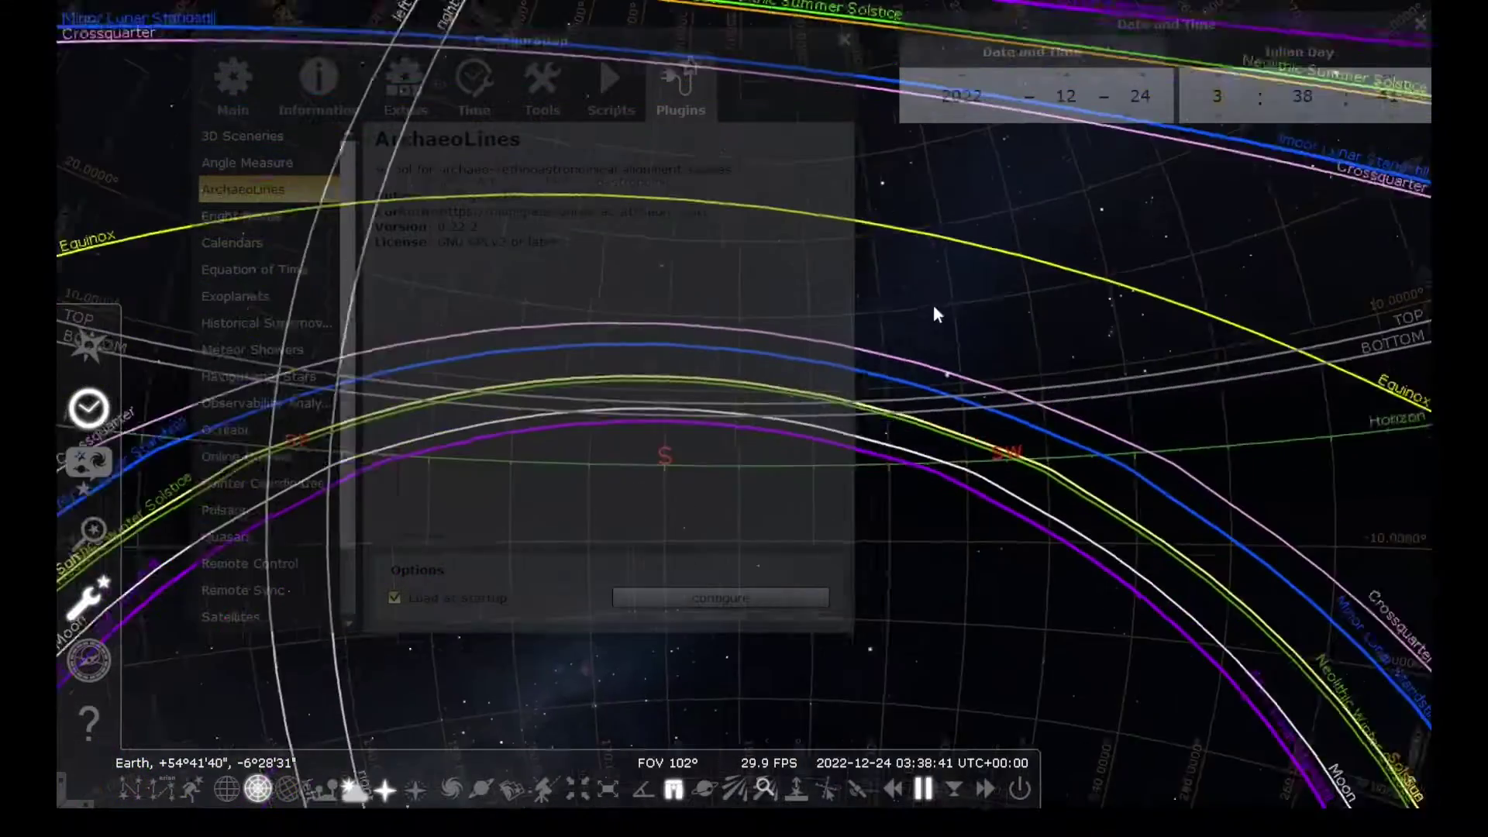
{"action": "key", "text": "Right"}
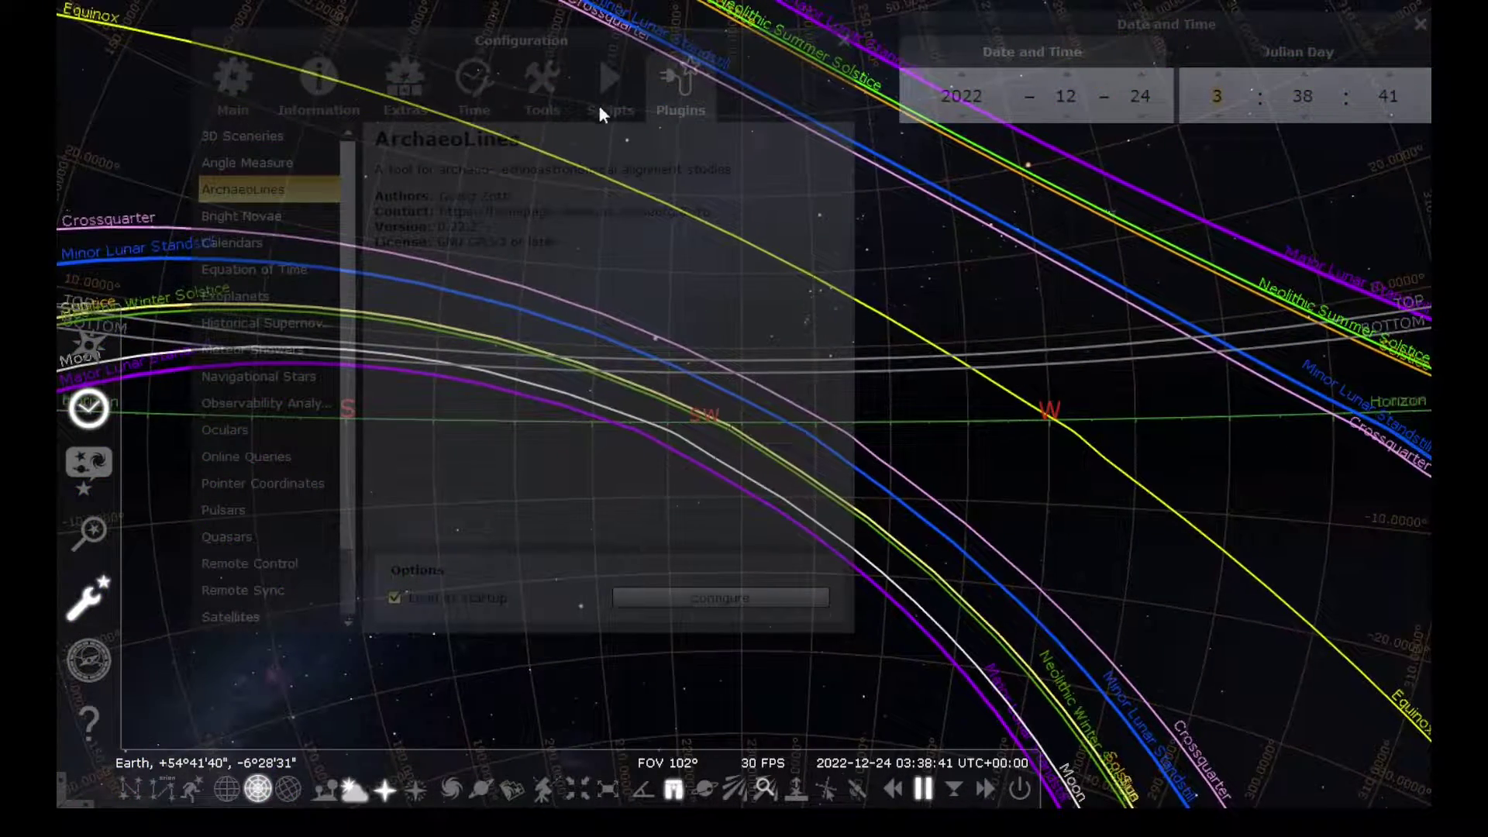
Open the ArchaeoLines settings and hide the Major and Minor Lunar Standstill lines
{"action": "left_click", "coordinate": [685, 594]}
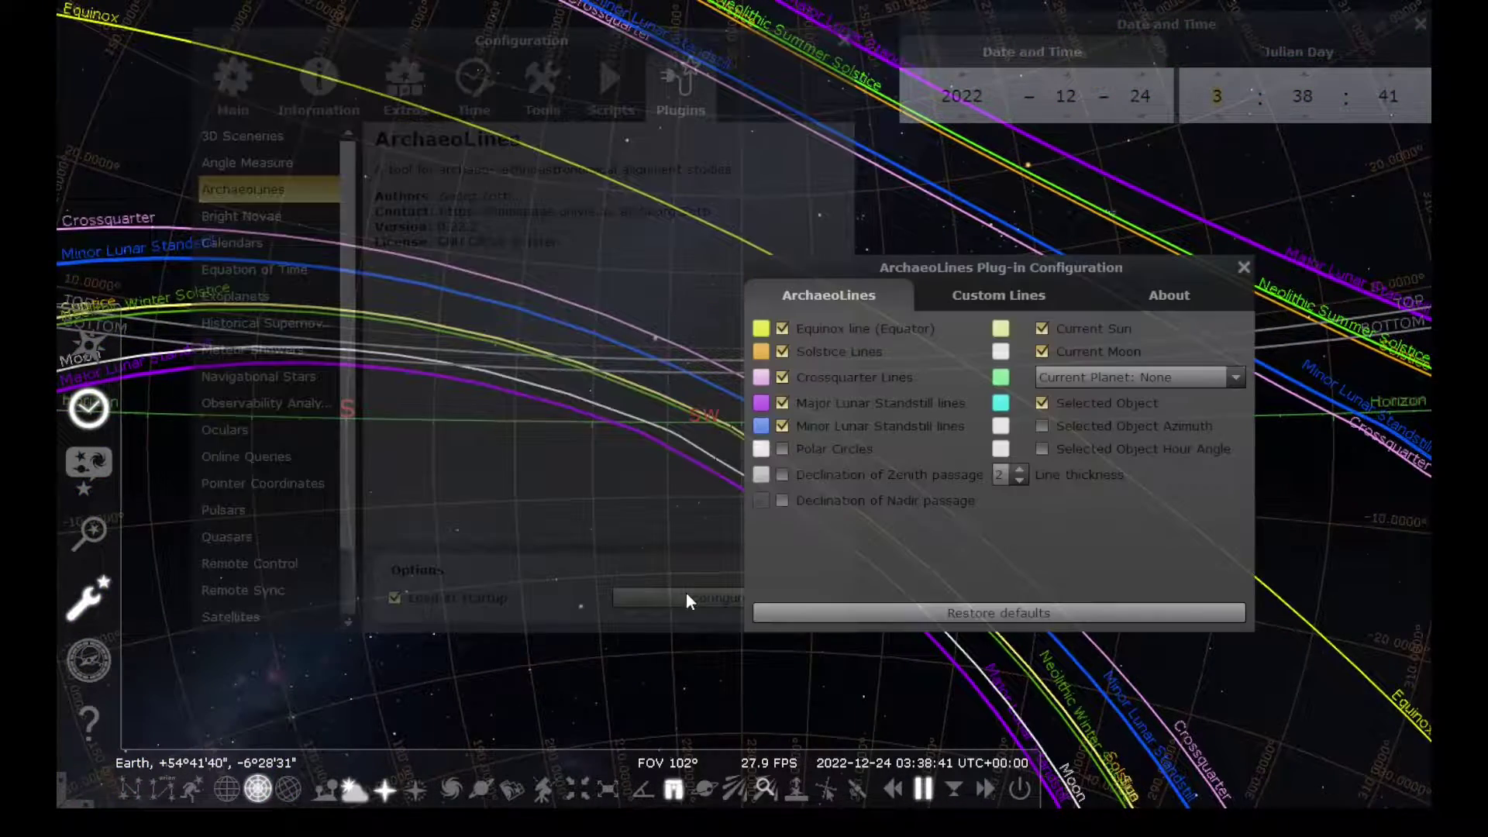
{"action": "left_click_drag", "start_coordinate": [1044, 265], "coordinate": [848, 197]}
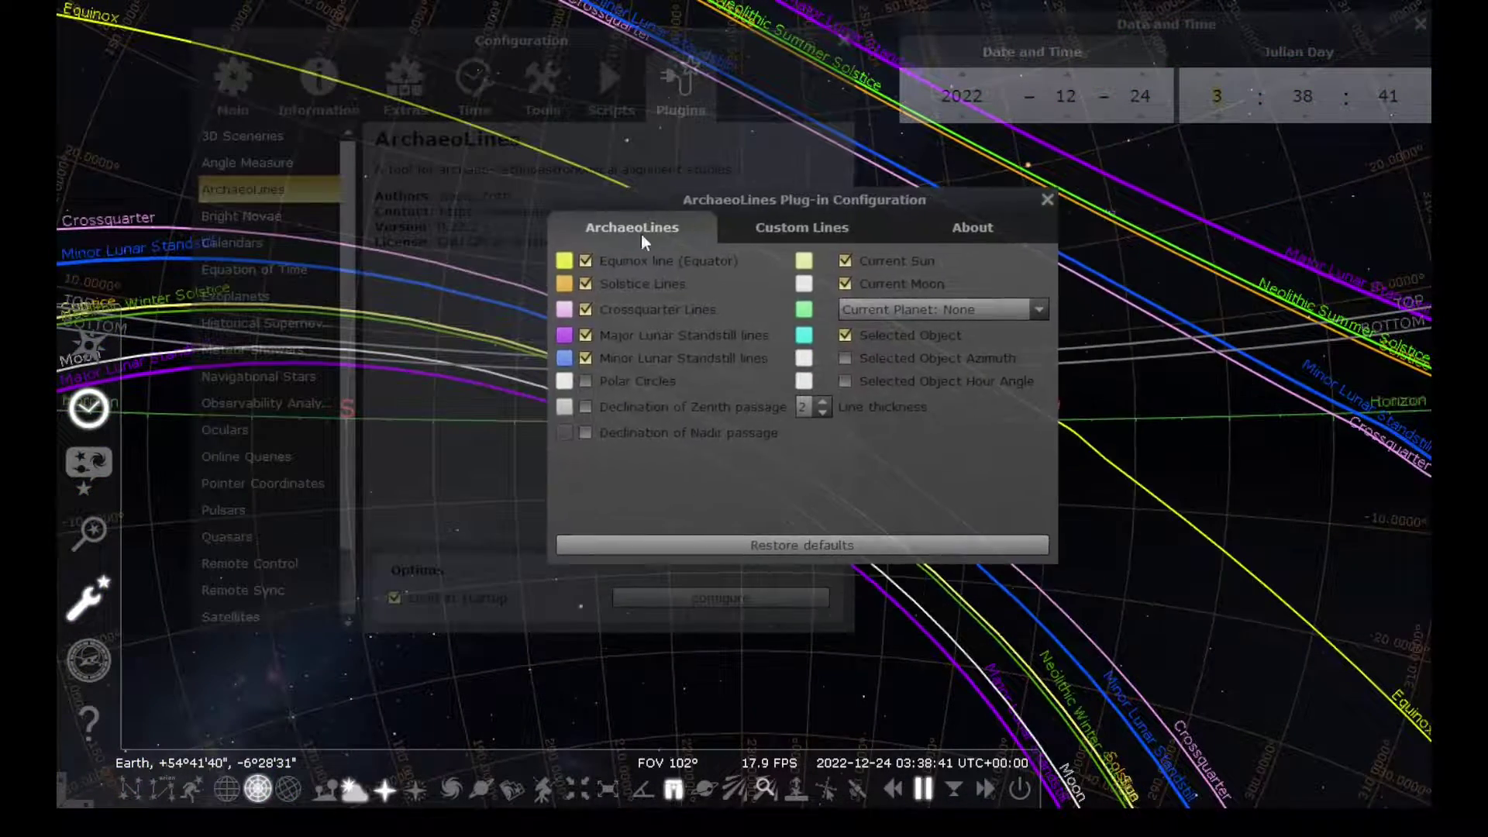
{"action": "left_click", "coordinate": [586, 334]}
{"action": "left_click", "coordinate": [584, 357]}
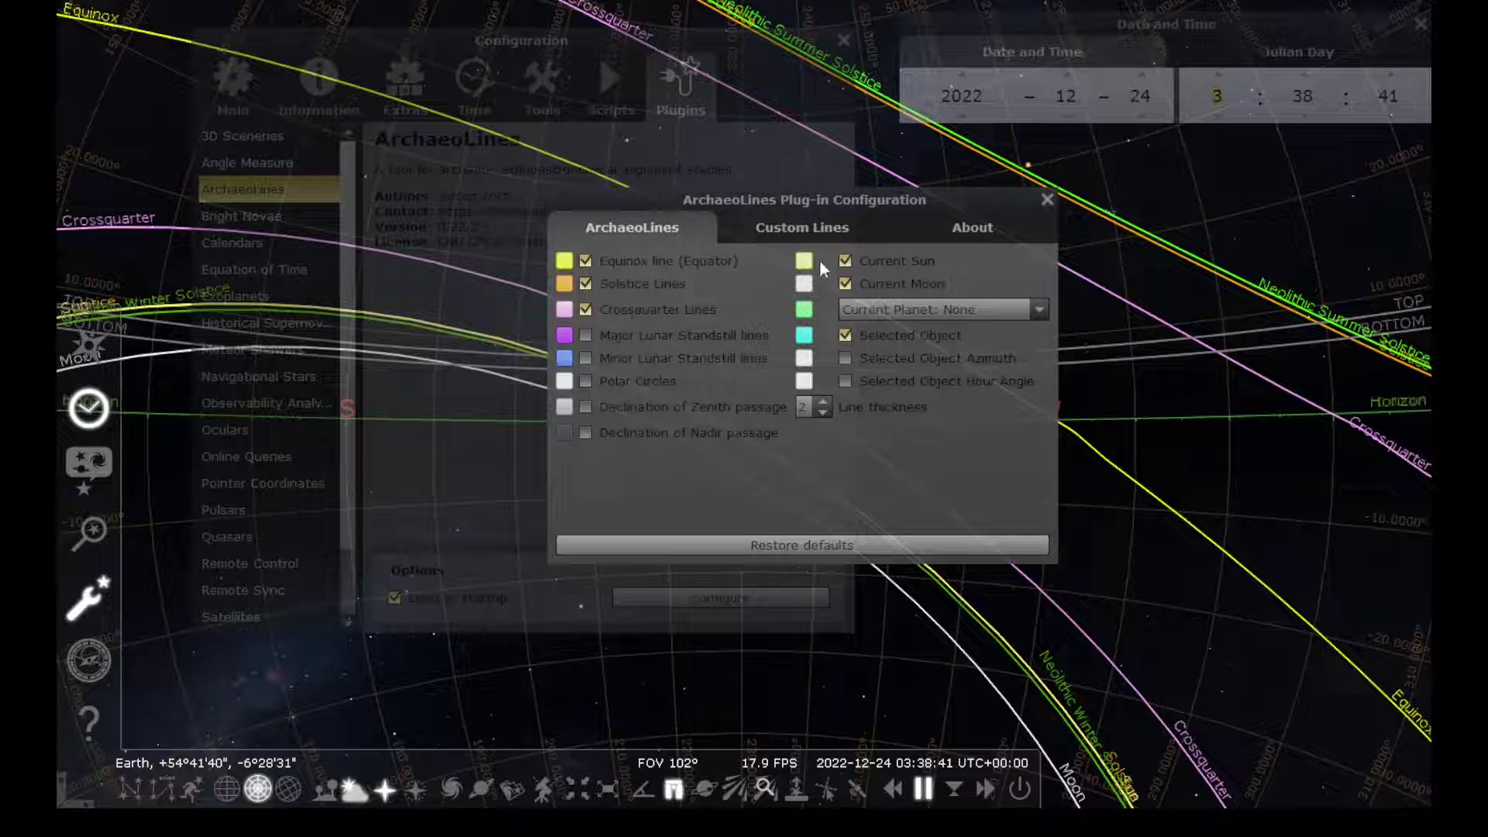
Draw the Venus declination line, then set the planet line back to None
{"action": "left_click", "coordinate": [1026, 310]}
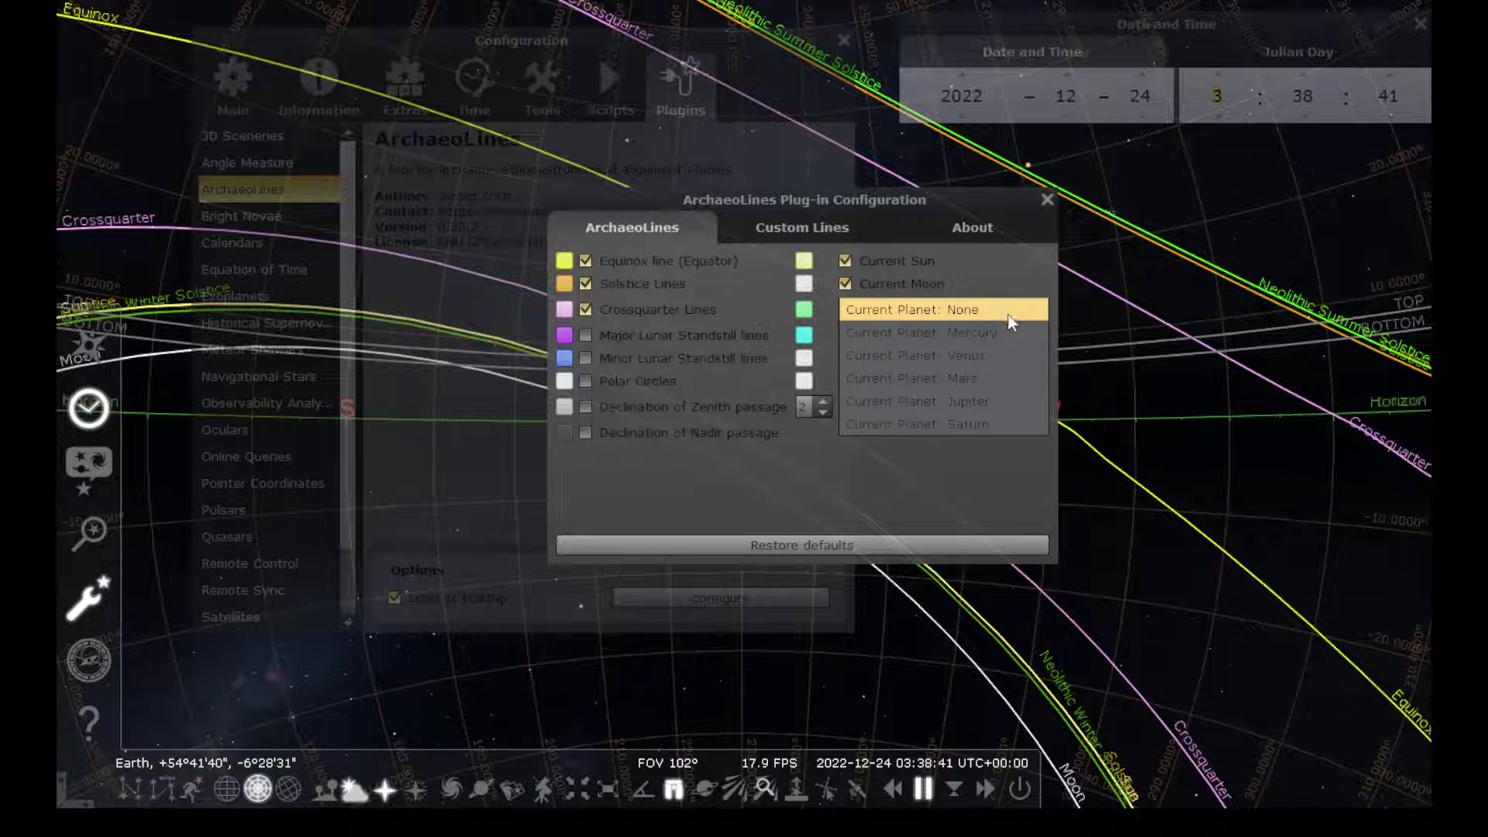
{"action": "left_click", "coordinate": [981, 356]}
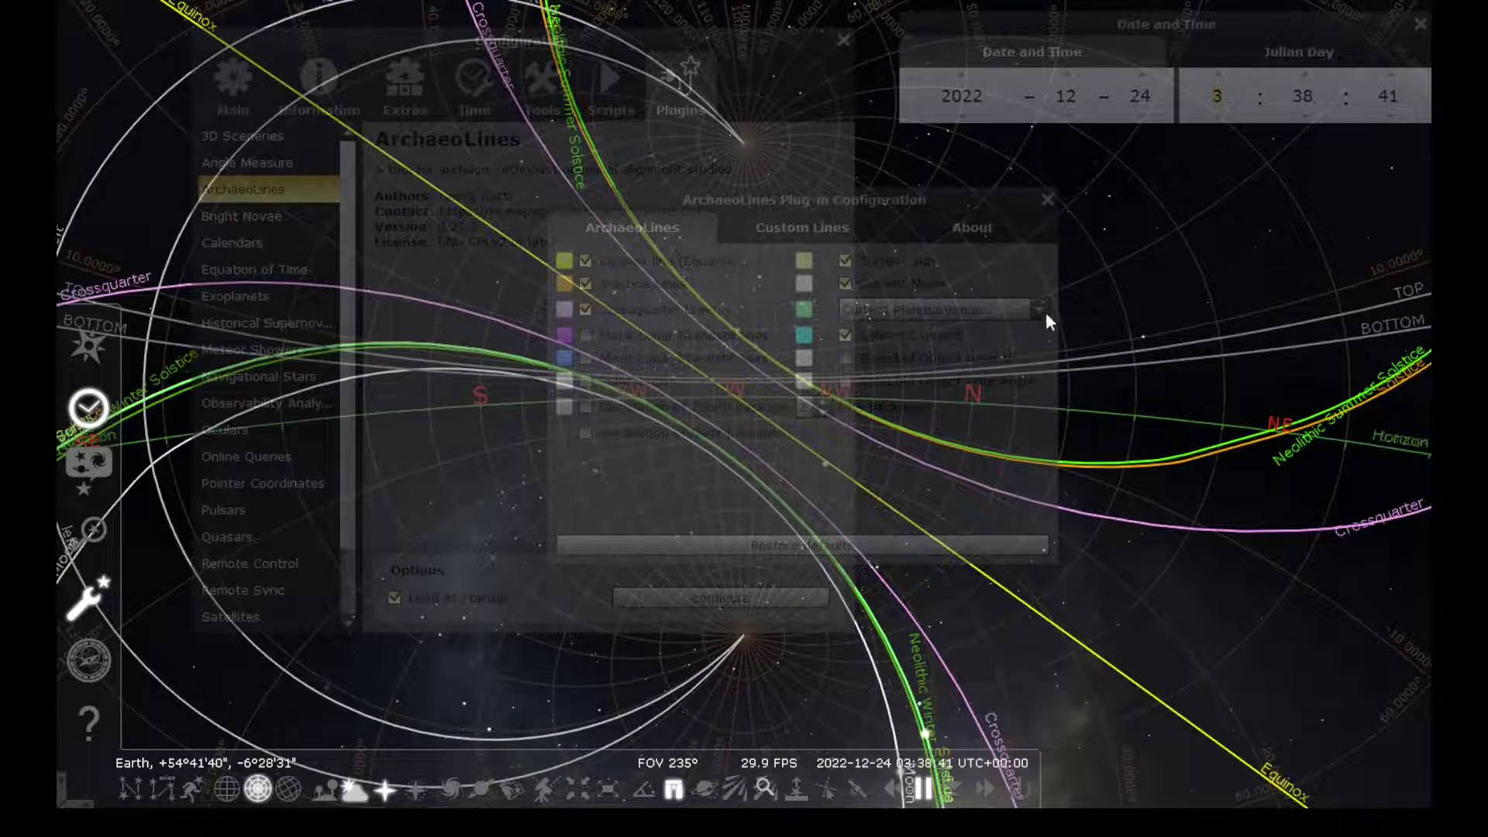
{"action": "left_click", "coordinate": [1044, 312]}
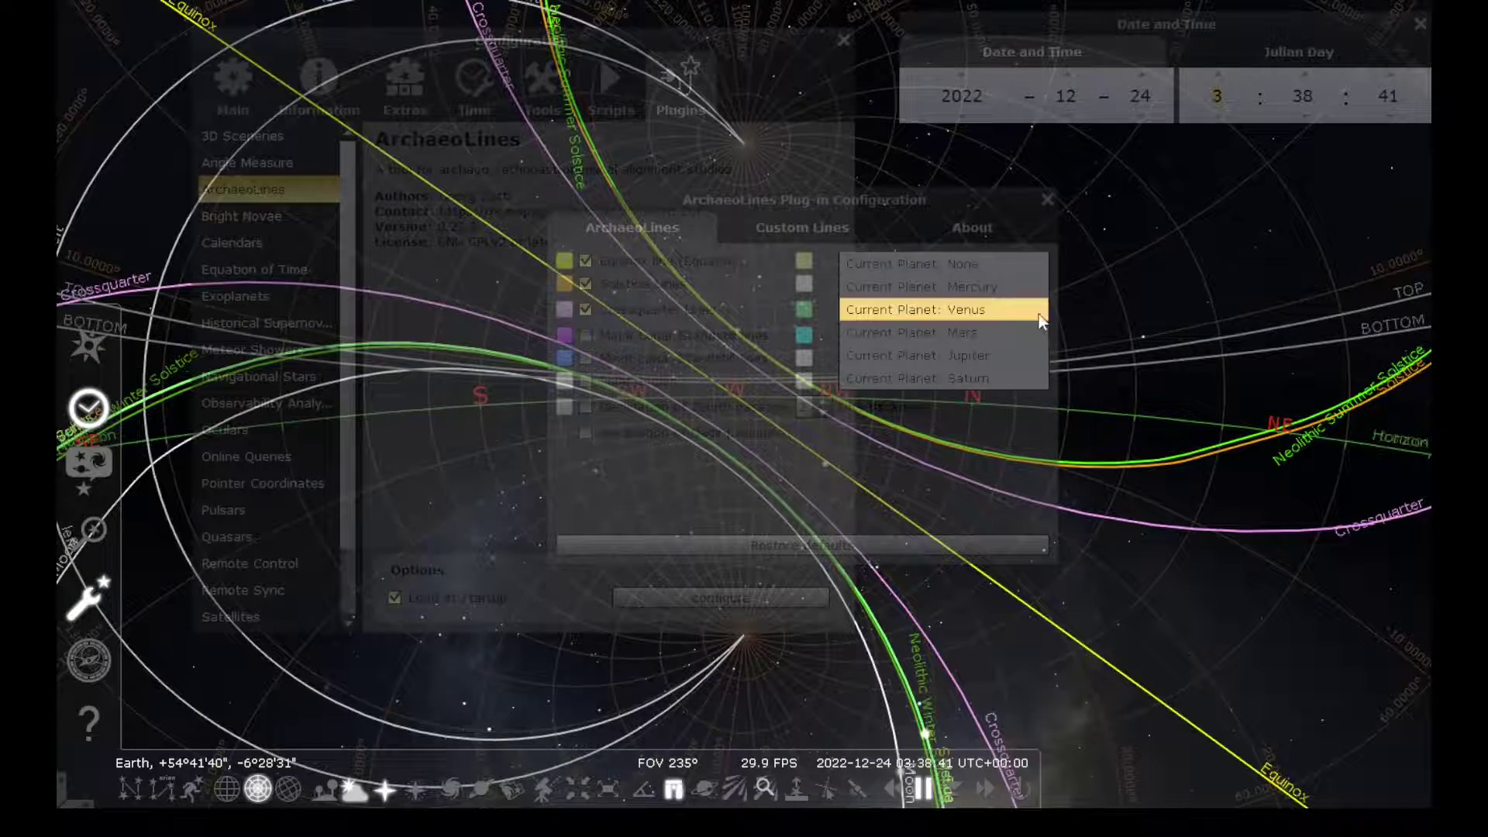
{"action": "left_click", "coordinate": [977, 263]}
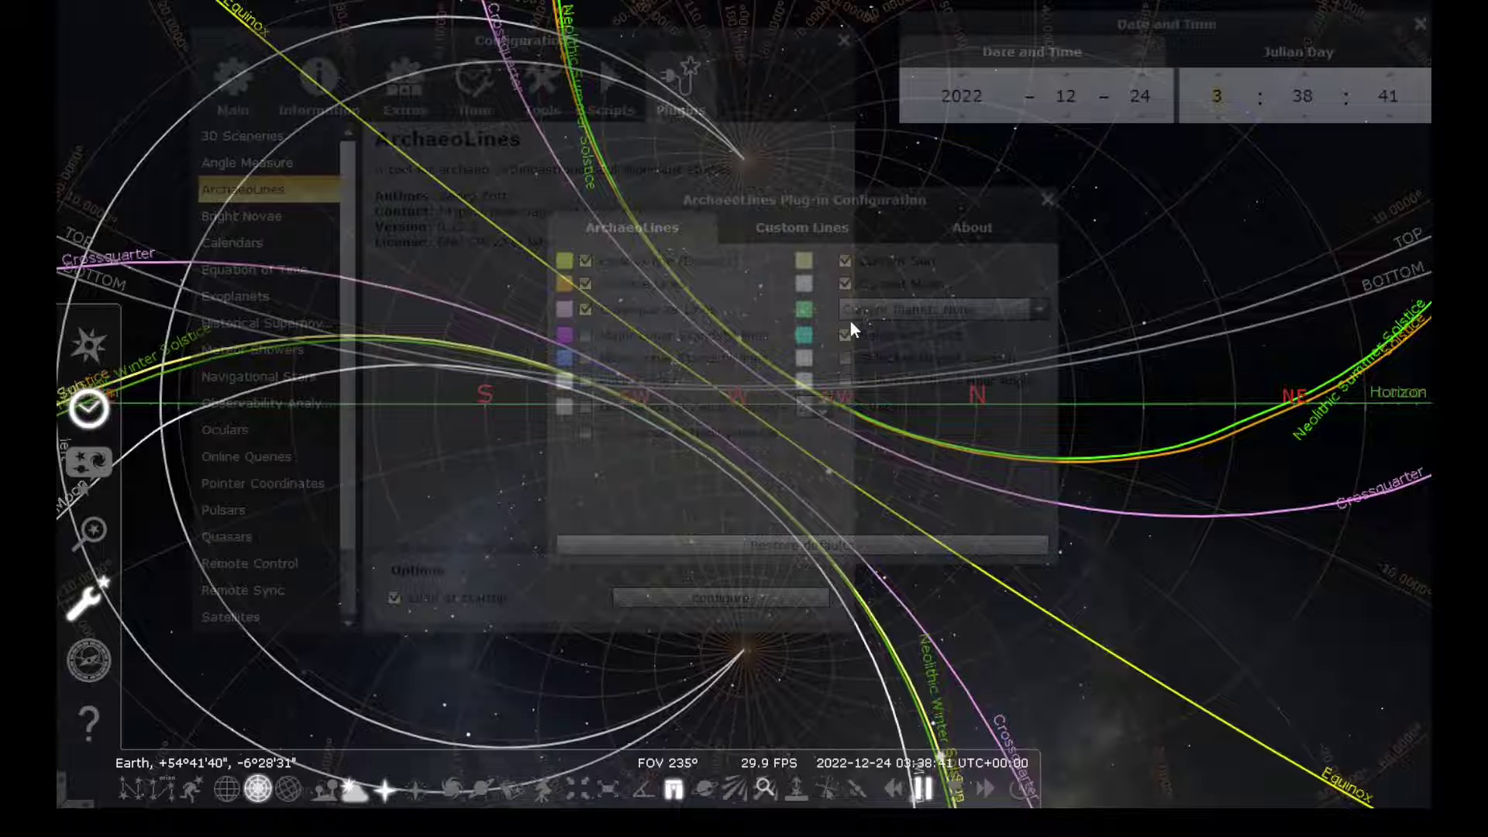
Select Vega (after Eltanin) and centre the view on it
{"action": "left_click", "coordinate": [1093, 221]}
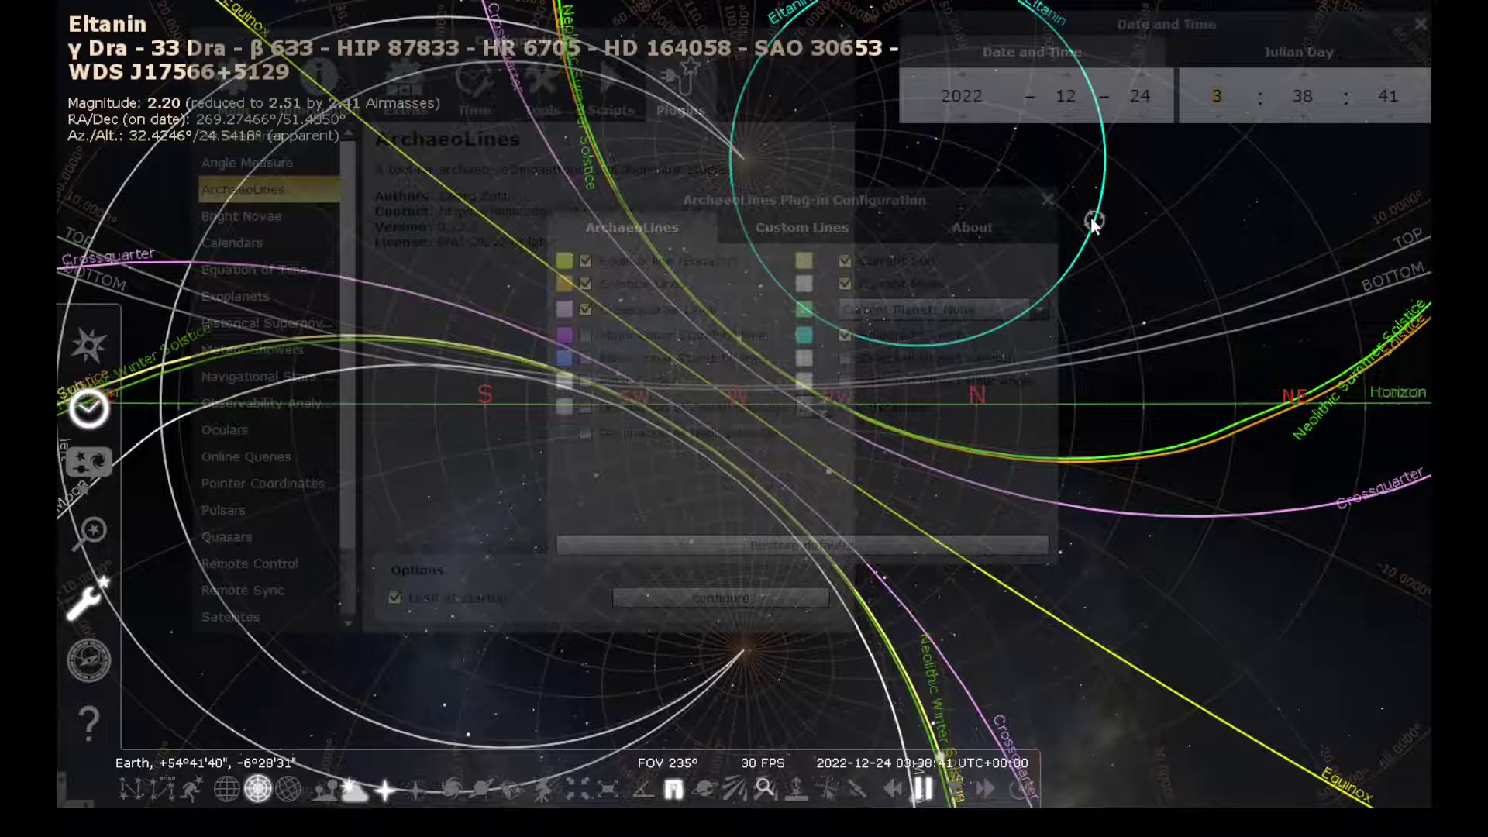
{"action": "left_click", "coordinate": [1144, 322]}
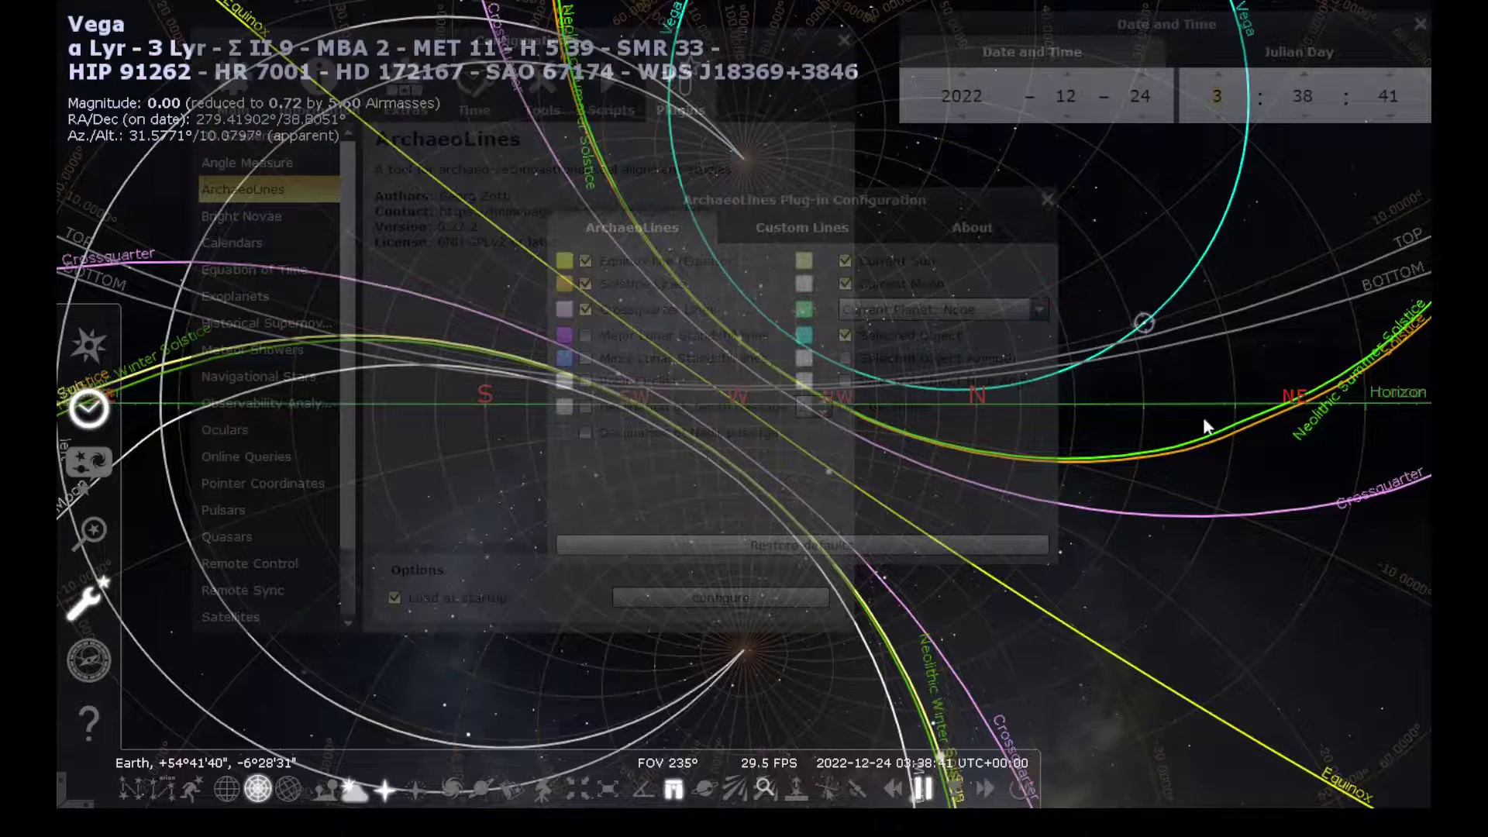
{"action": "key", "text": "space"}
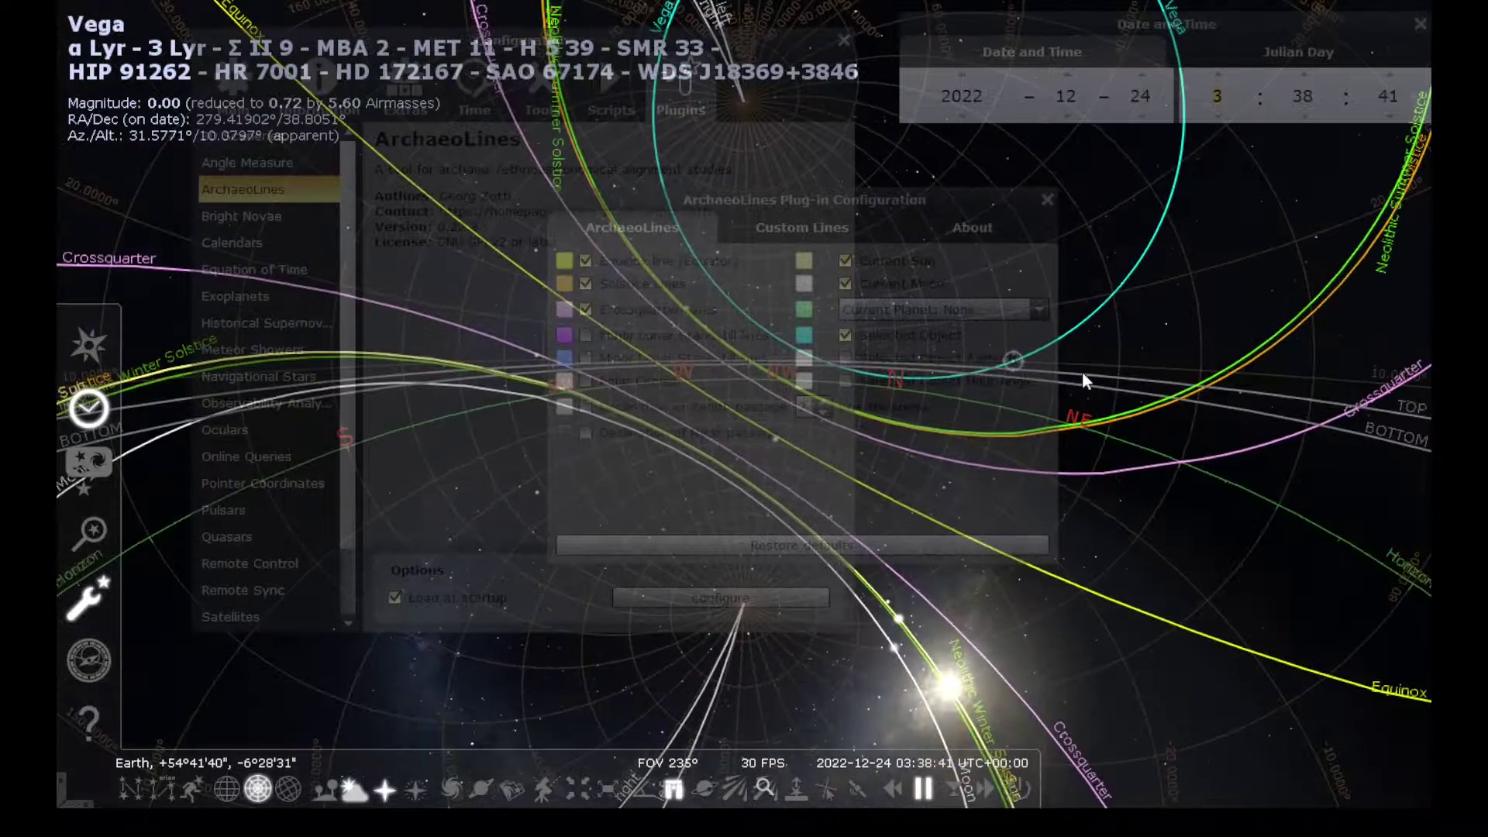
Show the selected-object azimuth line for Vega and pan the sky around
{"action": "left_click", "coordinate": [1020, 277]}
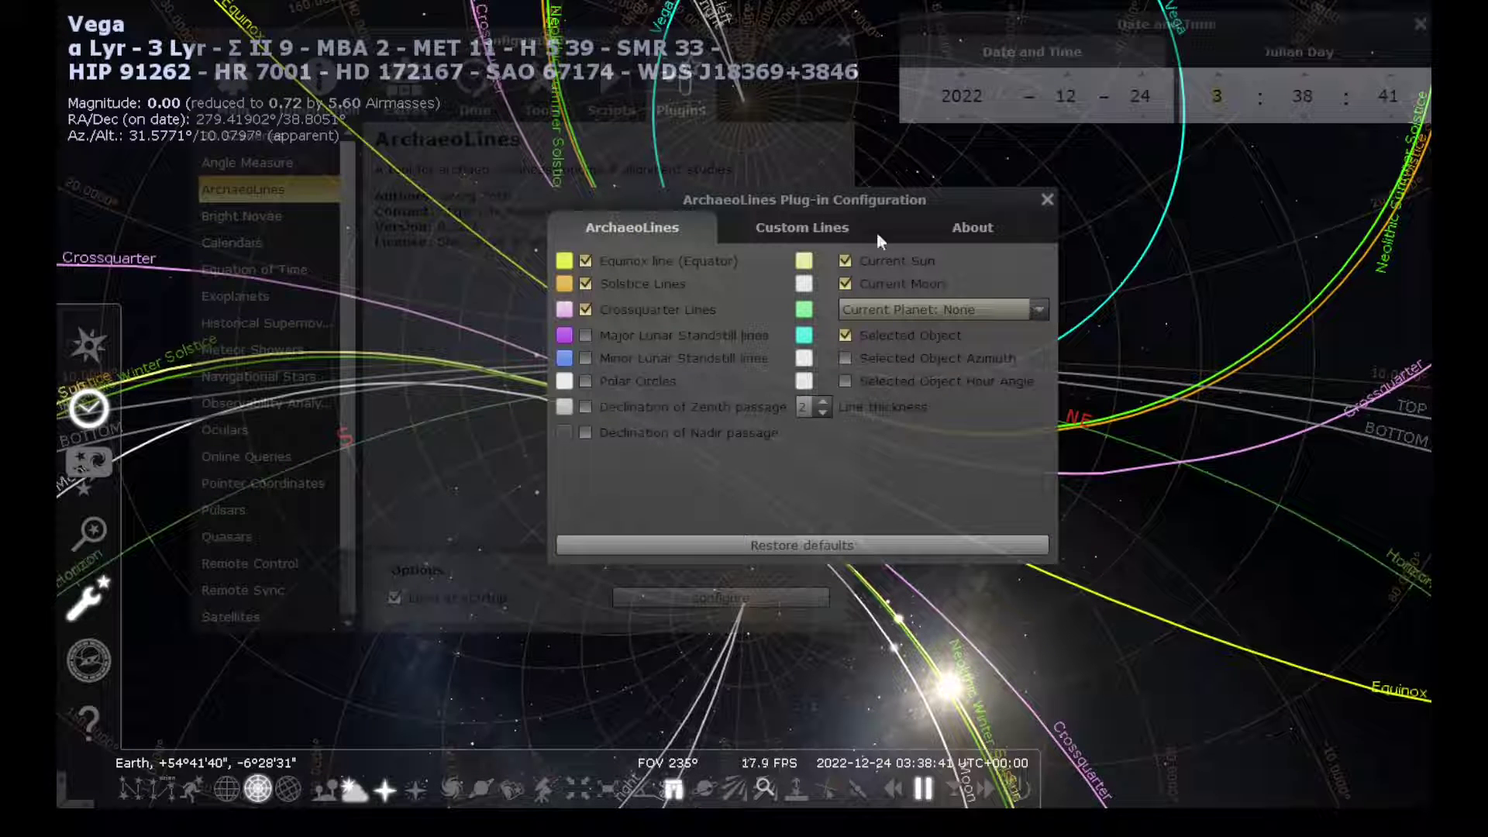
{"action": "left_click", "coordinate": [844, 358]}
{"action": "left_click_drag", "start_coordinate": [1178, 354], "coordinate": [994, 348]}
{"action": "scroll", "coordinate": [1132, 341], "scroll_direction": "up", "scroll_amount": 3}
{"action": "left_click_drag", "start_coordinate": [1279, 389], "coordinate": [1107, 379]}
Step the clock forward eight minutes to 03:57:41
{"action": "left_click", "coordinate": [1305, 74]}
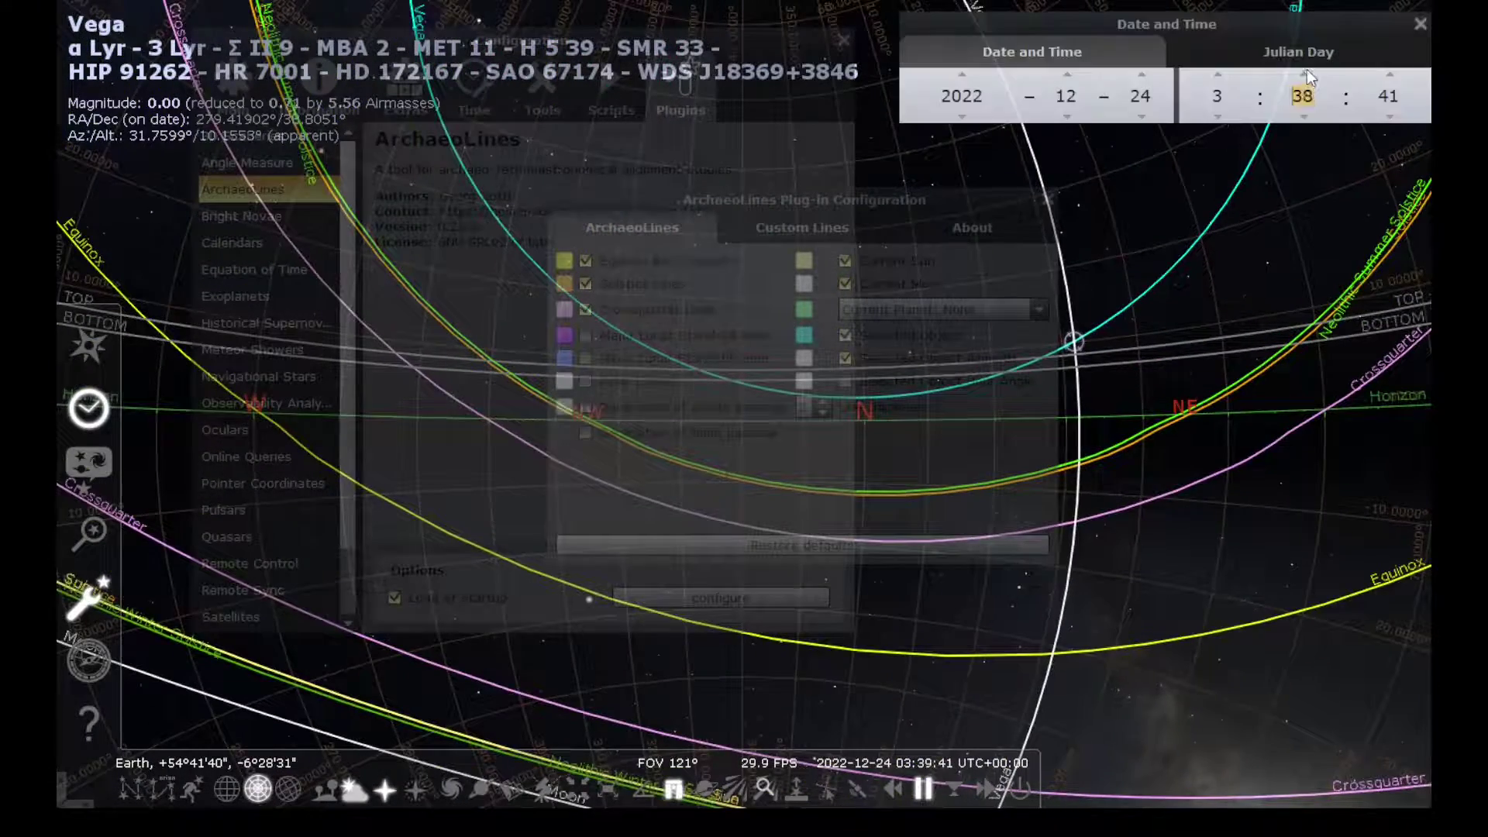
{"action": "left_click", "coordinate": [1305, 73]}
{"action": "left_click", "coordinate": [1304, 73]}
{"action": "left_click", "coordinate": [1305, 74]}
{"action": "left_click", "coordinate": [1305, 73]}
{"action": "left_click", "coordinate": [1305, 74]}
{"action": "left_click", "coordinate": [1304, 73]}
{"action": "left_click", "coordinate": [1304, 73]}
{"action": "left_click", "coordinate": [1304, 73]}
{"action": "left_click", "coordinate": [1305, 74]}
{"action": "left_click", "coordinate": [1305, 74]}
{"action": "left_click", "coordinate": [1305, 73]}
{"action": "left_click", "coordinate": [1304, 73]}
{"action": "left_click", "coordinate": [1305, 74]}
{"action": "left_click", "coordinate": [1304, 73]}
{"action": "left_click", "coordinate": [1305, 73]}
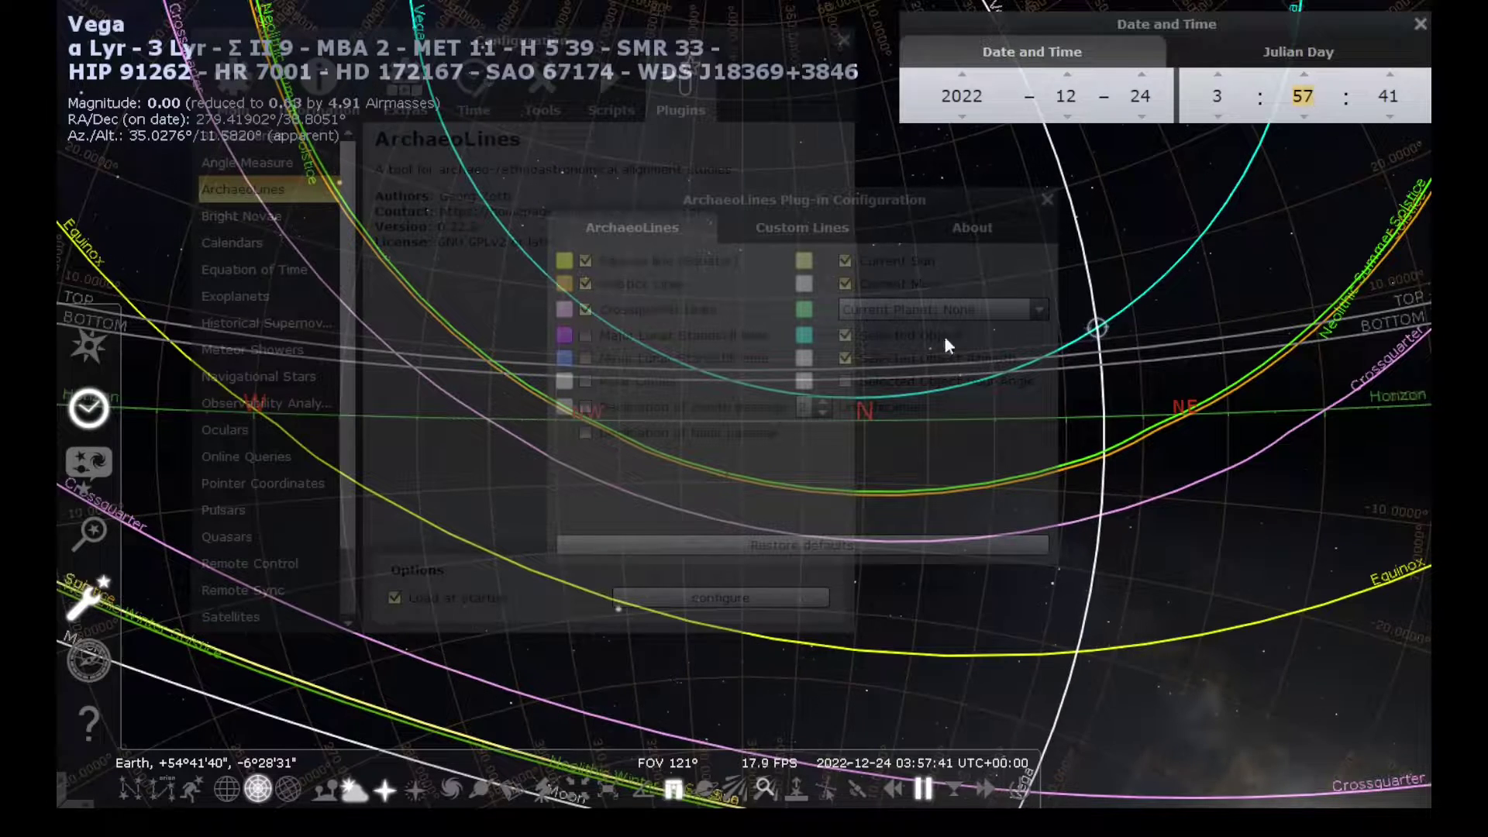
Bring Vega back into view, then hide its azimuth line
{"action": "scroll", "coordinate": [1146, 353], "scroll_direction": "up", "scroll_amount": 5}
{"action": "left_click_drag", "start_coordinate": [1251, 417], "coordinate": [949, 458]}
{"action": "left_click_drag", "start_coordinate": [1312, 405], "coordinate": [821, 347]}
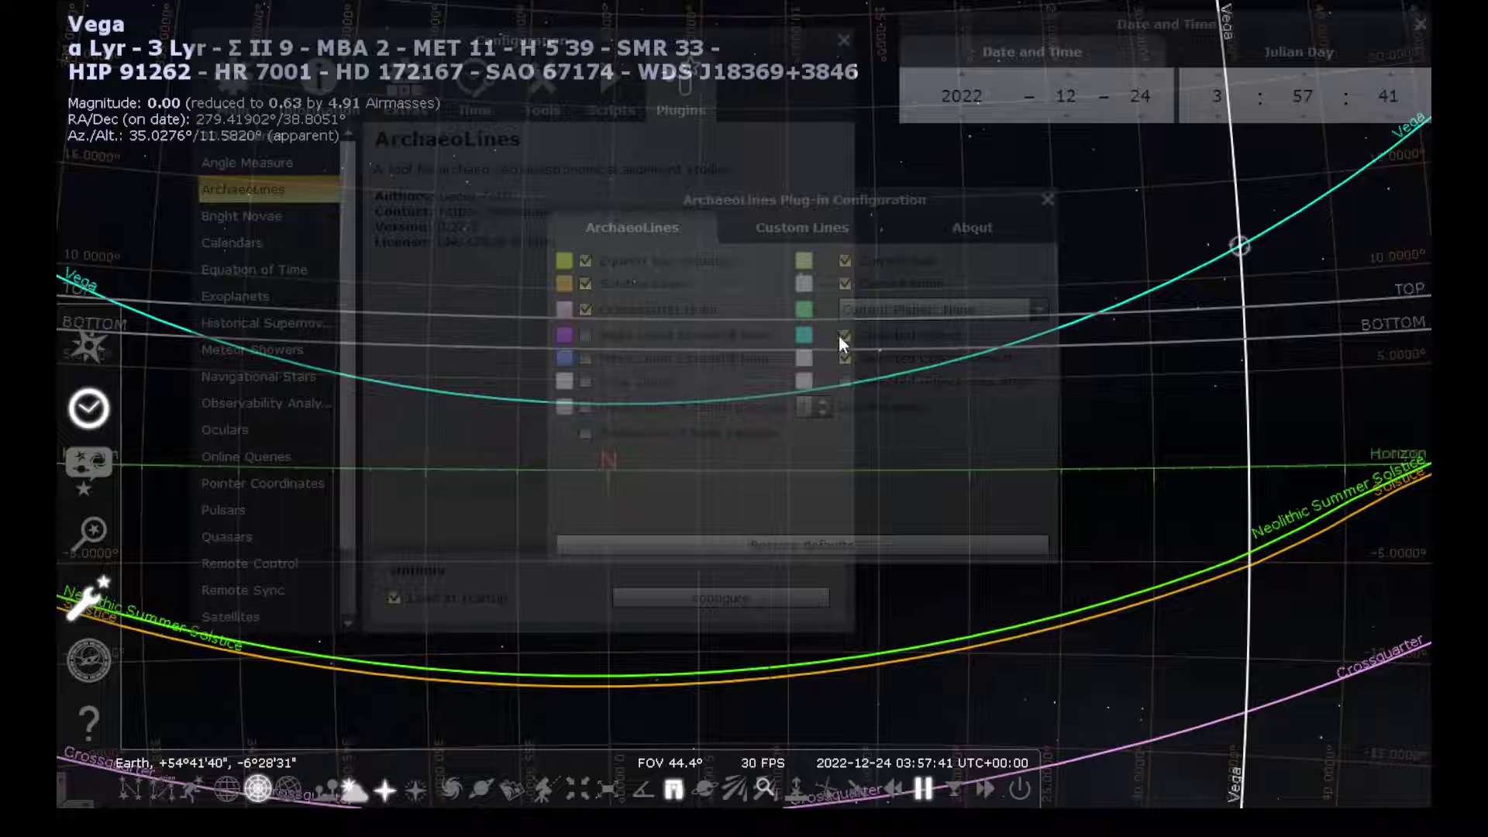
{"action": "left_click", "coordinate": [845, 357]}
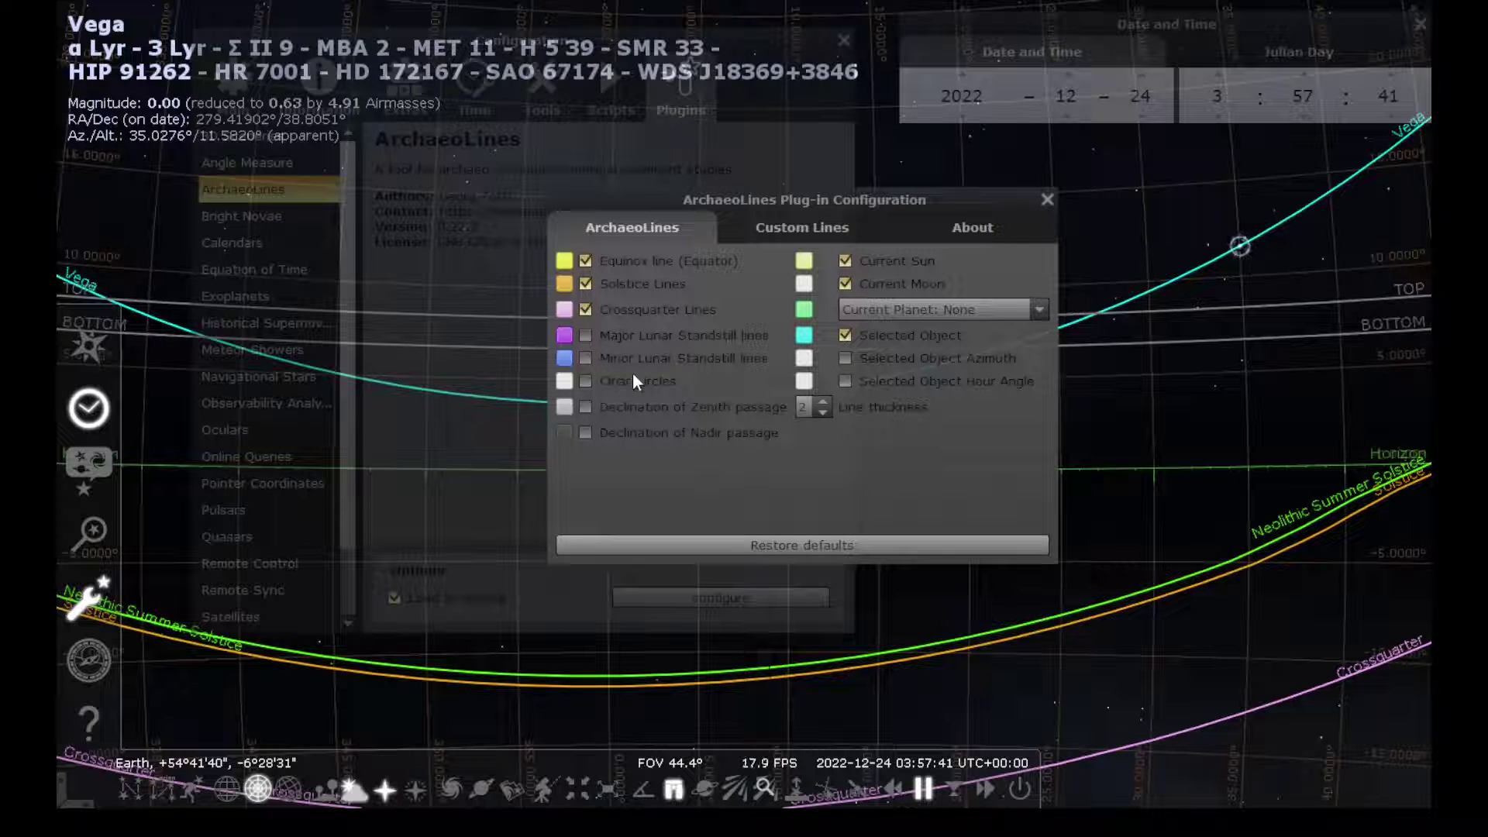
Show the ArchaeoLines Custom Lines settings and pan the sky so the altitude lines sit lower
{"action": "left_click", "coordinate": [782, 222]}
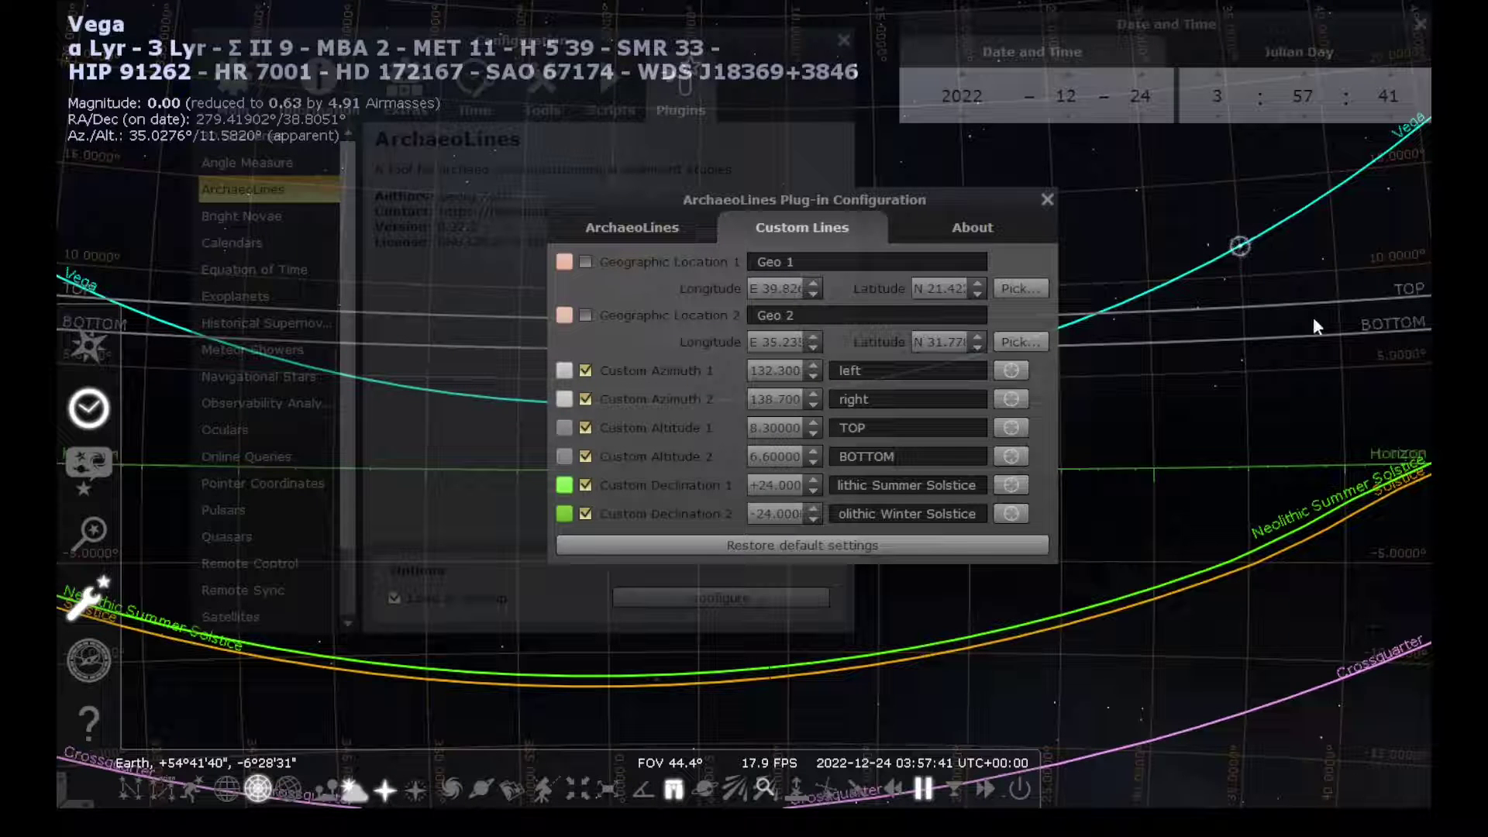
{"action": "left_click_drag", "start_coordinate": [1318, 317], "coordinate": [929, 397]}
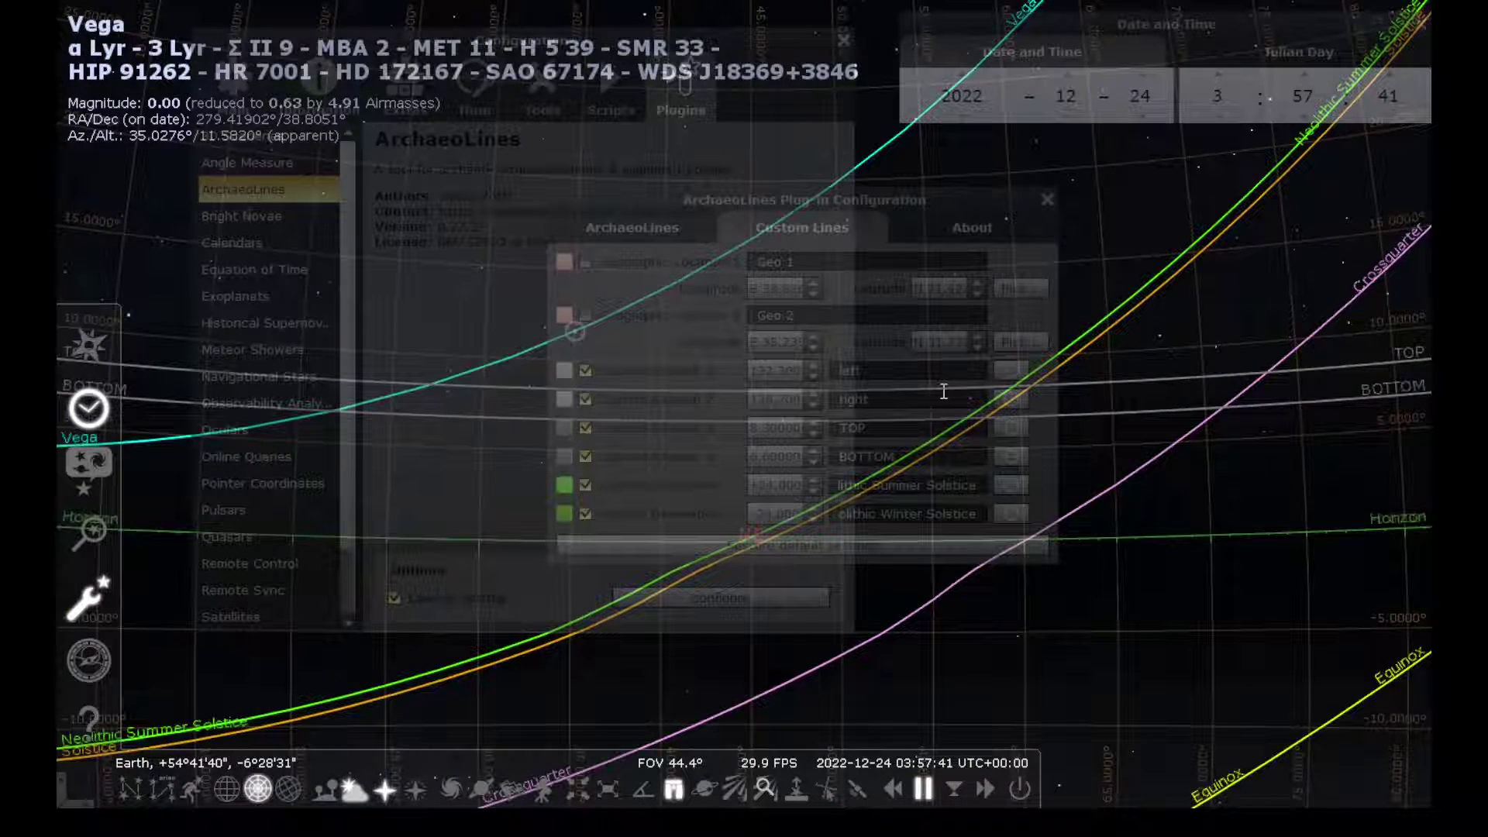
{"action": "left_click_drag", "start_coordinate": [1297, 480], "coordinate": [1028, 411]}
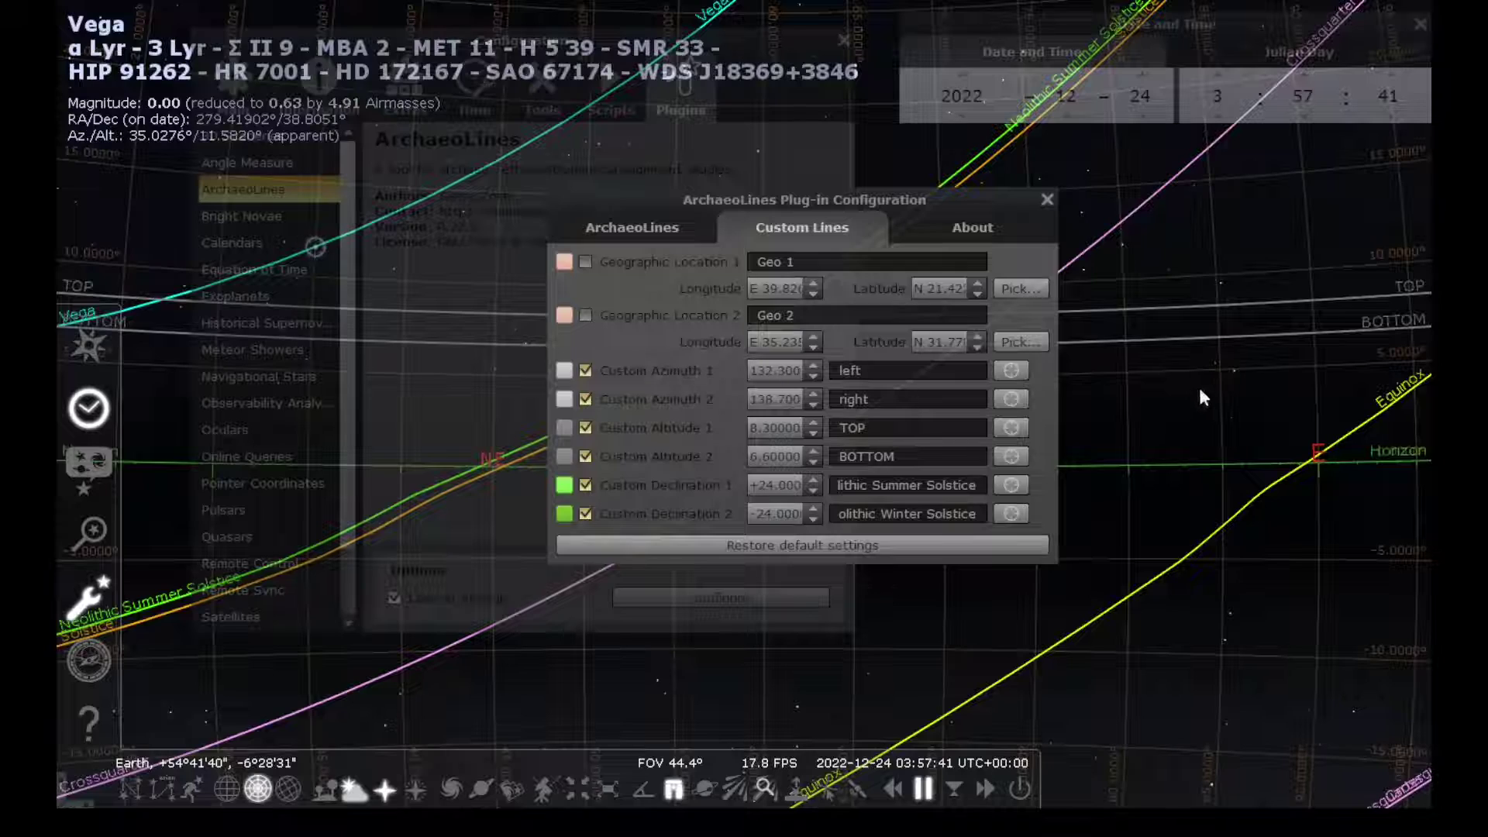
{"action": "mouse_move", "coordinate": [1227, 381]}
{"action": "left_mouse_down"}
{"action": "mouse_move", "coordinate": [700, 392]}
{"action": "mouse_move", "coordinate": [1039, 375]}
{"action": "mouse_move", "coordinate": [1189, 335]}
{"action": "mouse_move", "coordinate": [1325, 366]}
{"action": "mouse_move", "coordinate": [1161, 440]}
{"action": "left_mouse_up"}
{"action": "scroll", "coordinate": [1189, 336], "scroll_direction": "up", "scroll_amount": 3}
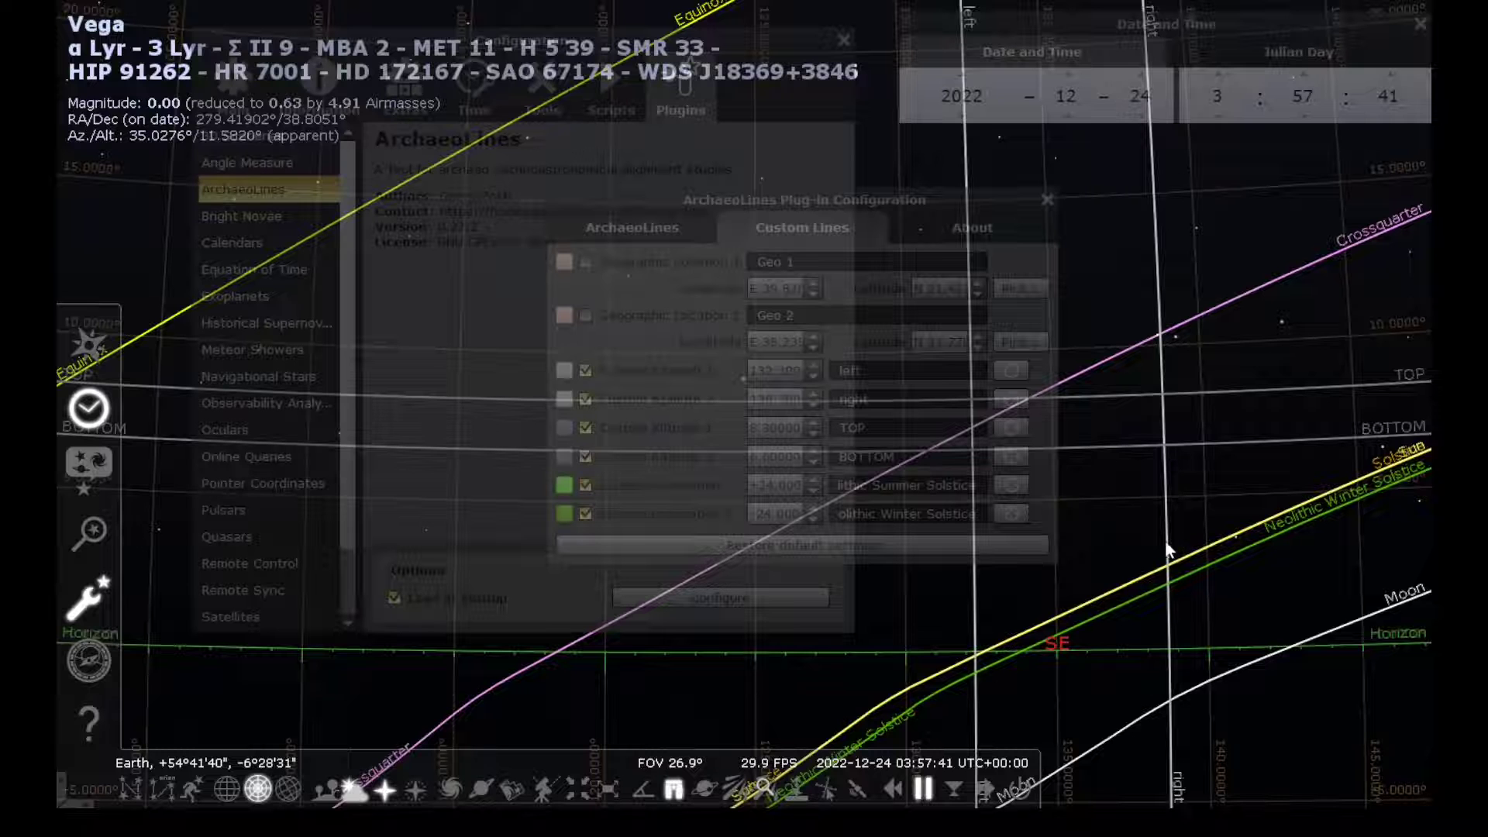
{"action": "scroll", "coordinate": [1108, 666], "scroll_direction": "up", "scroll_amount": 3}
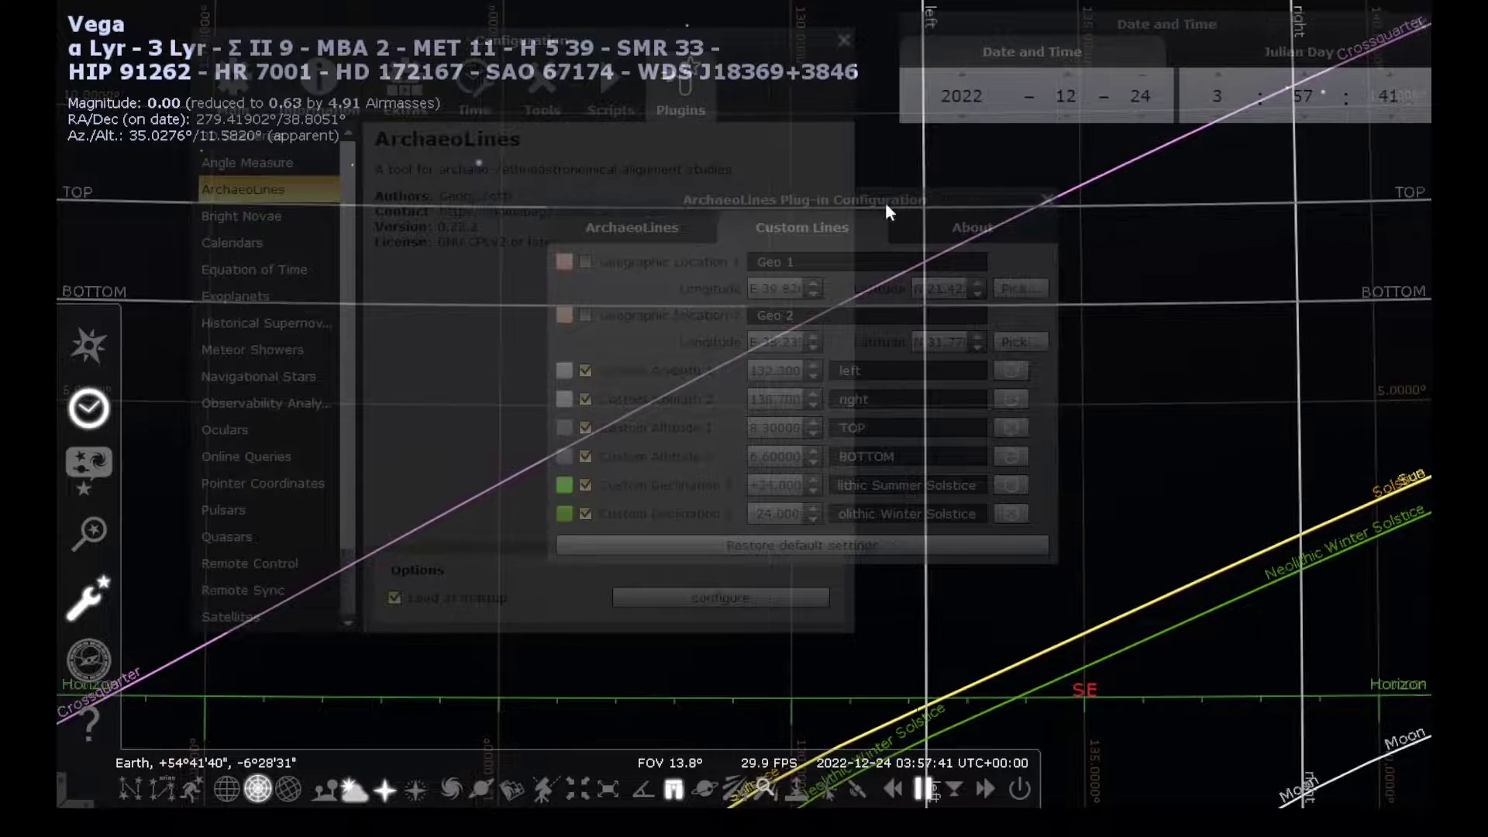
{"action": "left_click", "coordinate": [887, 201]}
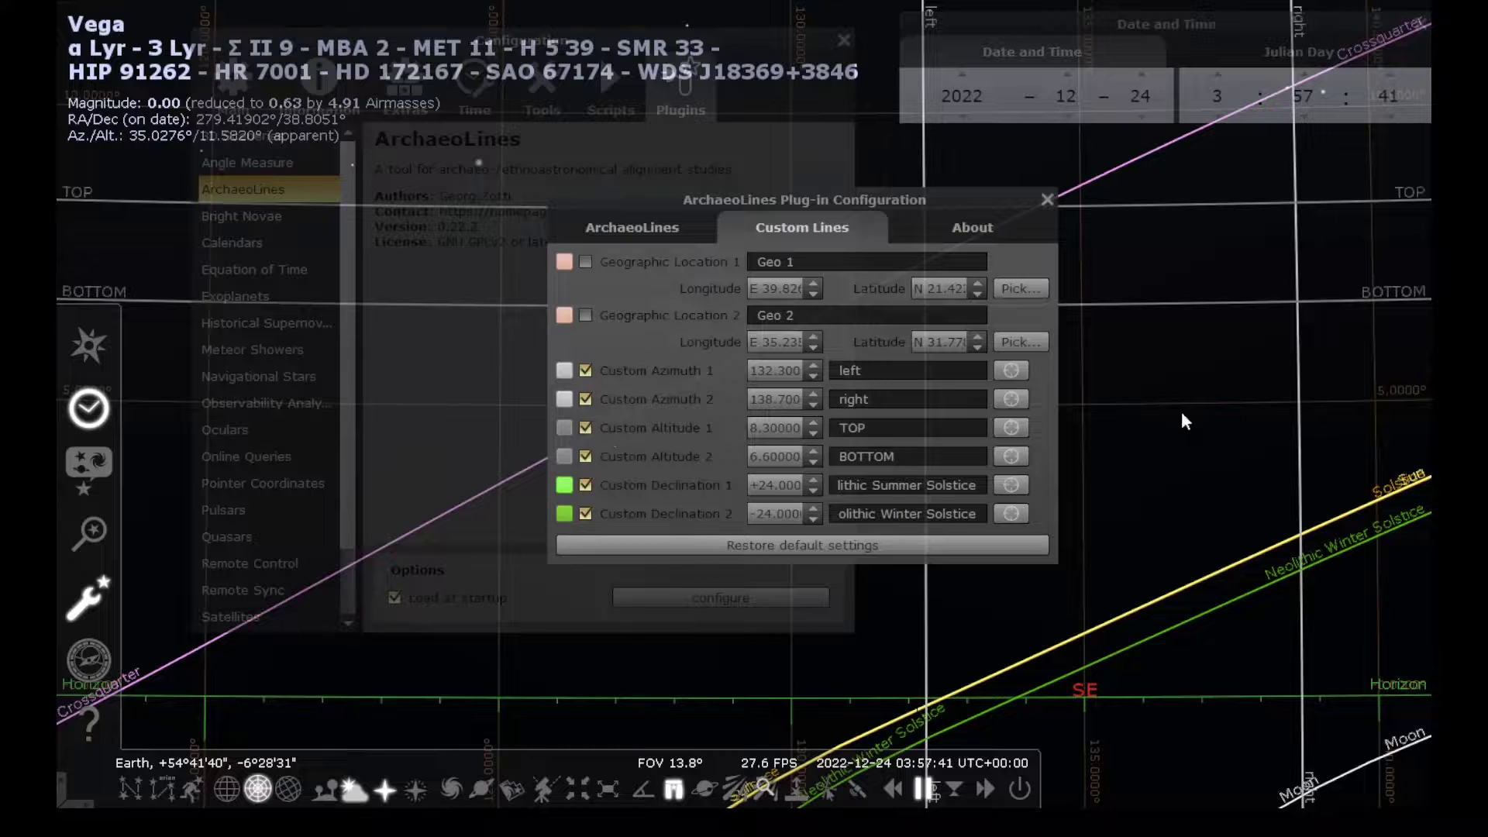
{"action": "left_click_drag", "start_coordinate": [1187, 386], "coordinate": [1218, 736]}
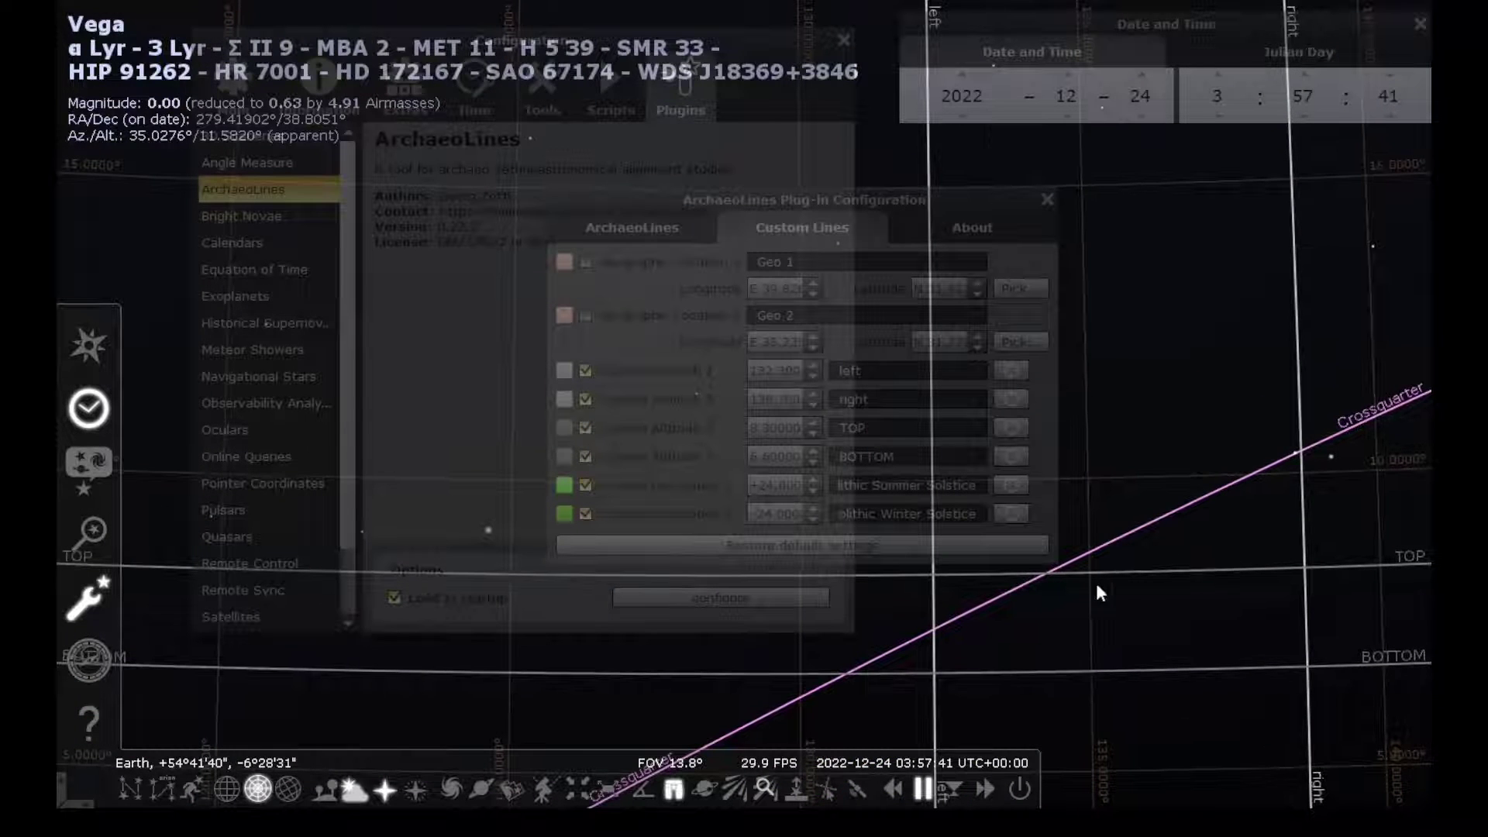
Hide the custom azimuth lines left and right and altitude lines TOP and BOTTOM
{"action": "left_click", "coordinate": [586, 373]}
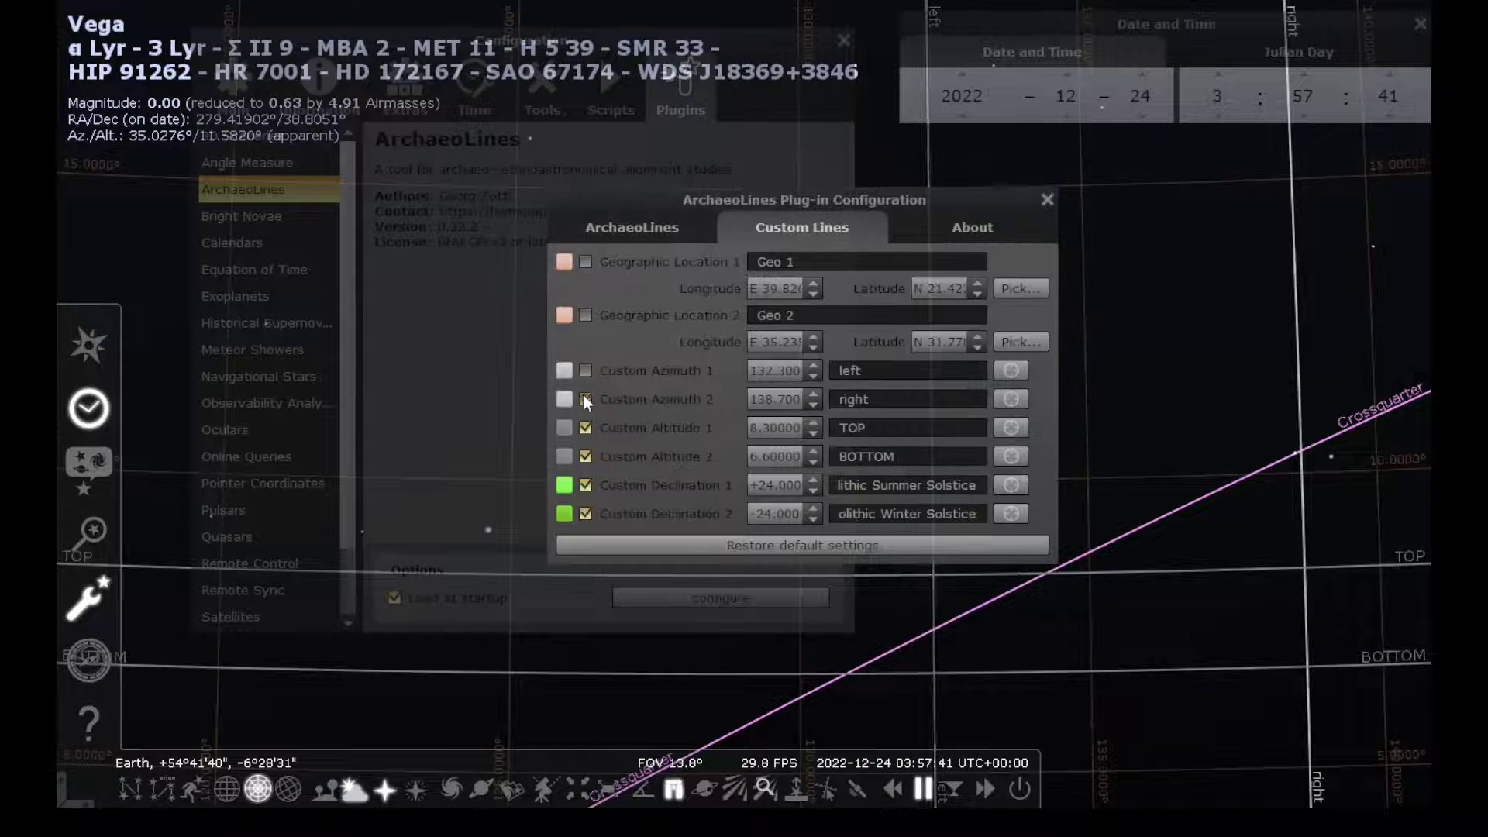
{"action": "left_click", "coordinate": [583, 397]}
{"action": "left_click", "coordinate": [585, 427]}
{"action": "left_click", "coordinate": [585, 457]}
{"action": "scroll", "coordinate": [1096, 447], "scroll_direction": "down", "scroll_amount": 5}
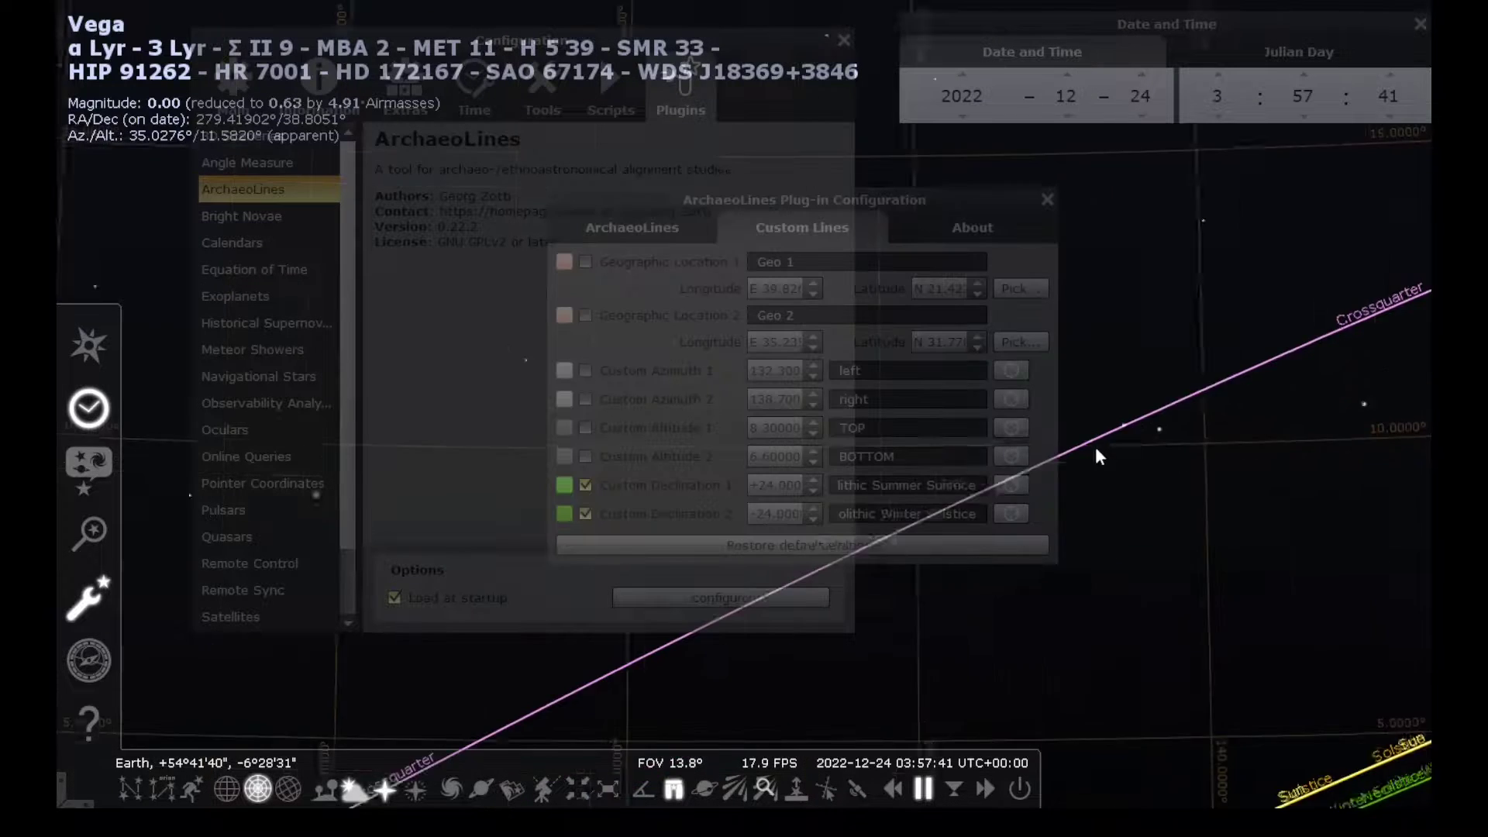
{"action": "left_click_drag", "start_coordinate": [1000, 578], "coordinate": [1190, 511]}
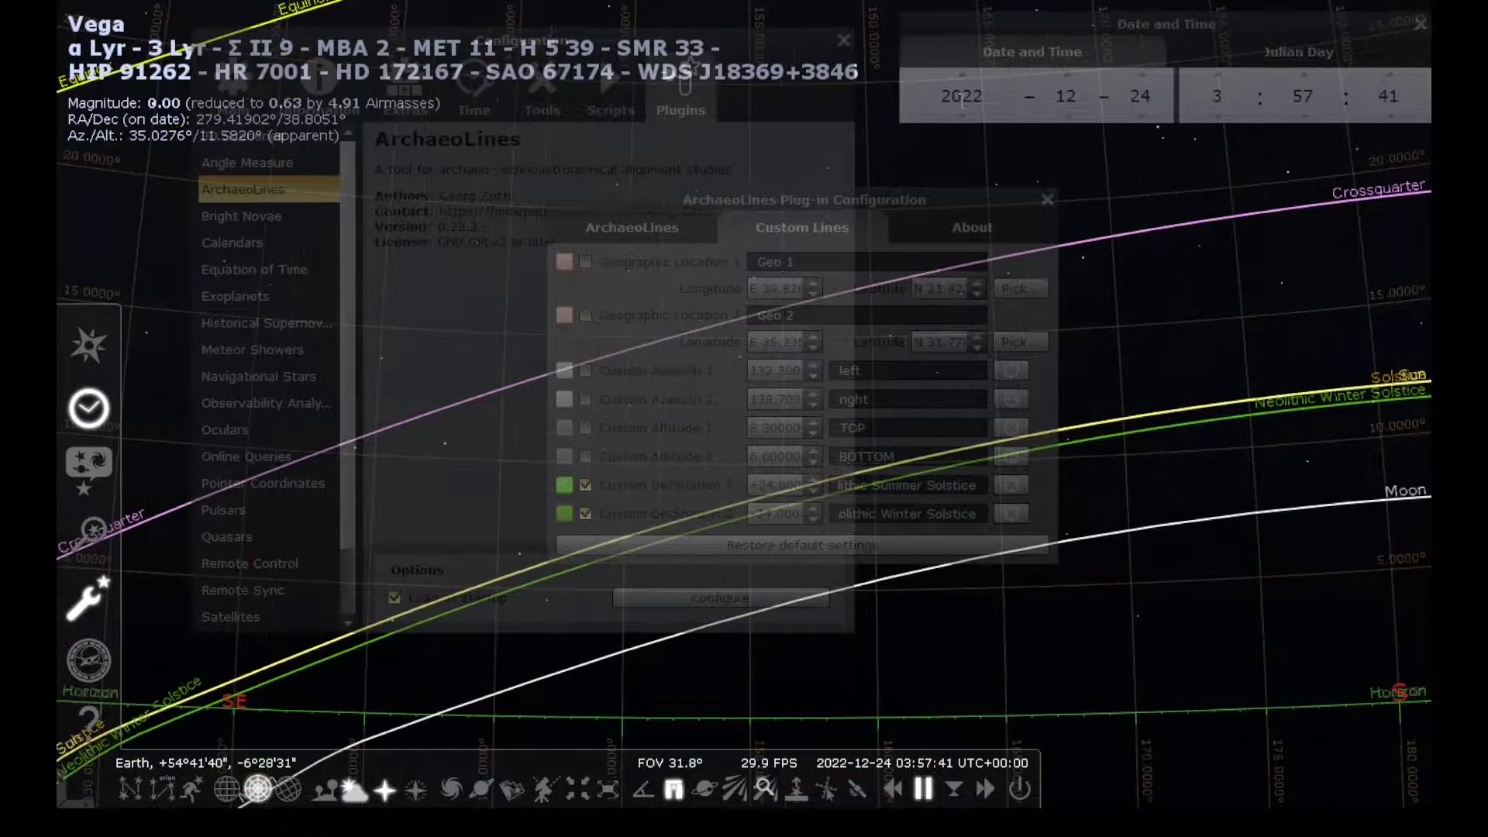
{"action": "scroll", "coordinate": [1220, 428], "scroll_direction": "up", "scroll_amount": 2}
{"action": "scroll", "coordinate": [1226, 428], "scroll_direction": "up", "scroll_amount": 2}
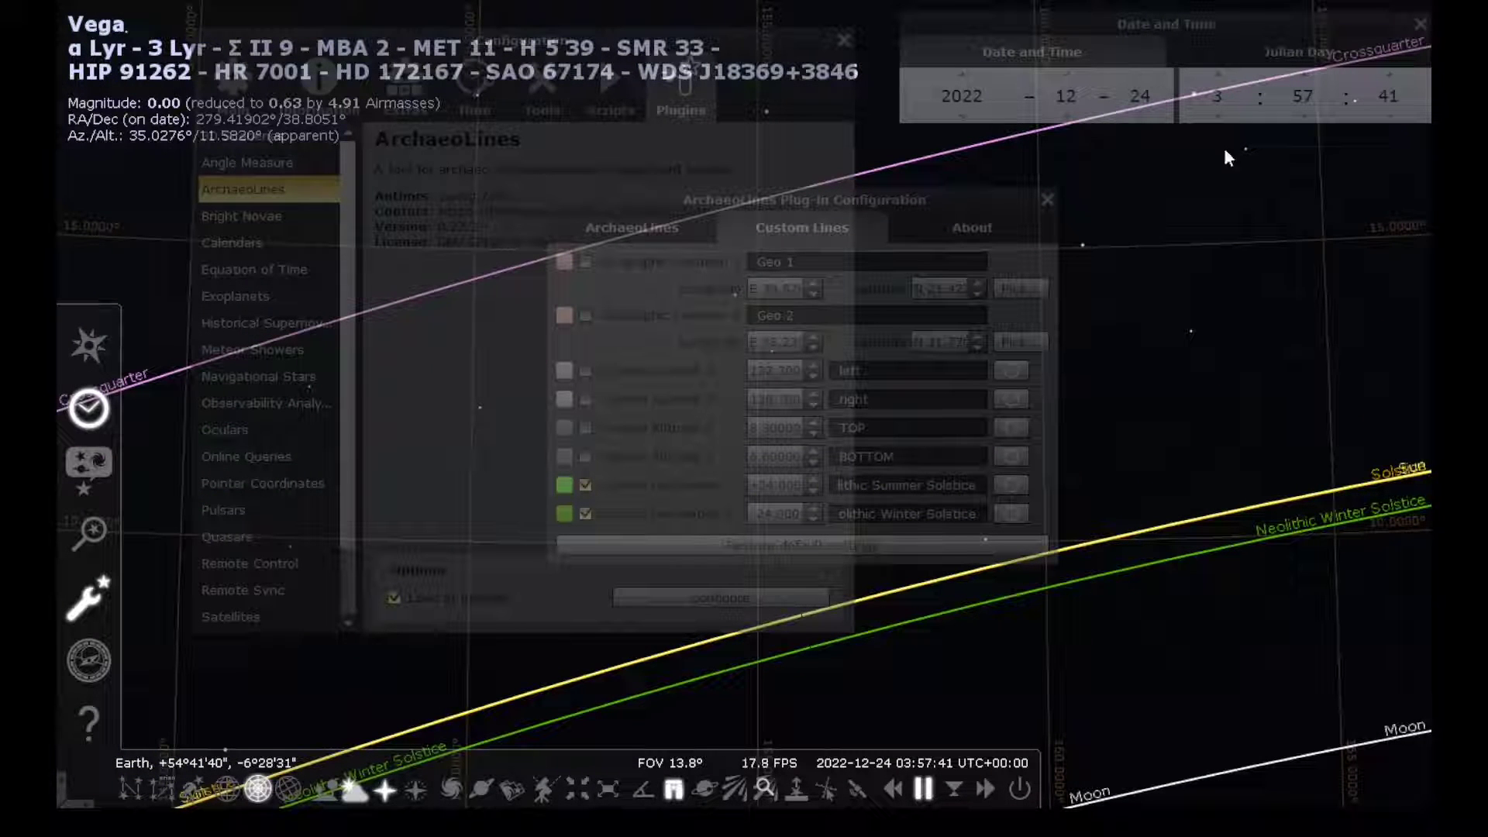
{"action": "left_click", "coordinate": [1217, 73]}
{"action": "left_click", "coordinate": [1217, 72]}
{"action": "left_click", "coordinate": [1216, 73]}
{"action": "left_click", "coordinate": [1216, 73]}
{"action": "left_click", "coordinate": [1216, 116]}
{"action": "left_click", "coordinate": [1217, 116]}
{"action": "left_click", "coordinate": [1216, 116]}
{"action": "left_click", "coordinate": [1141, 73]}
{"action": "left_click_drag", "start_coordinate": [1141, 72], "coordinate": [1140, 76]}
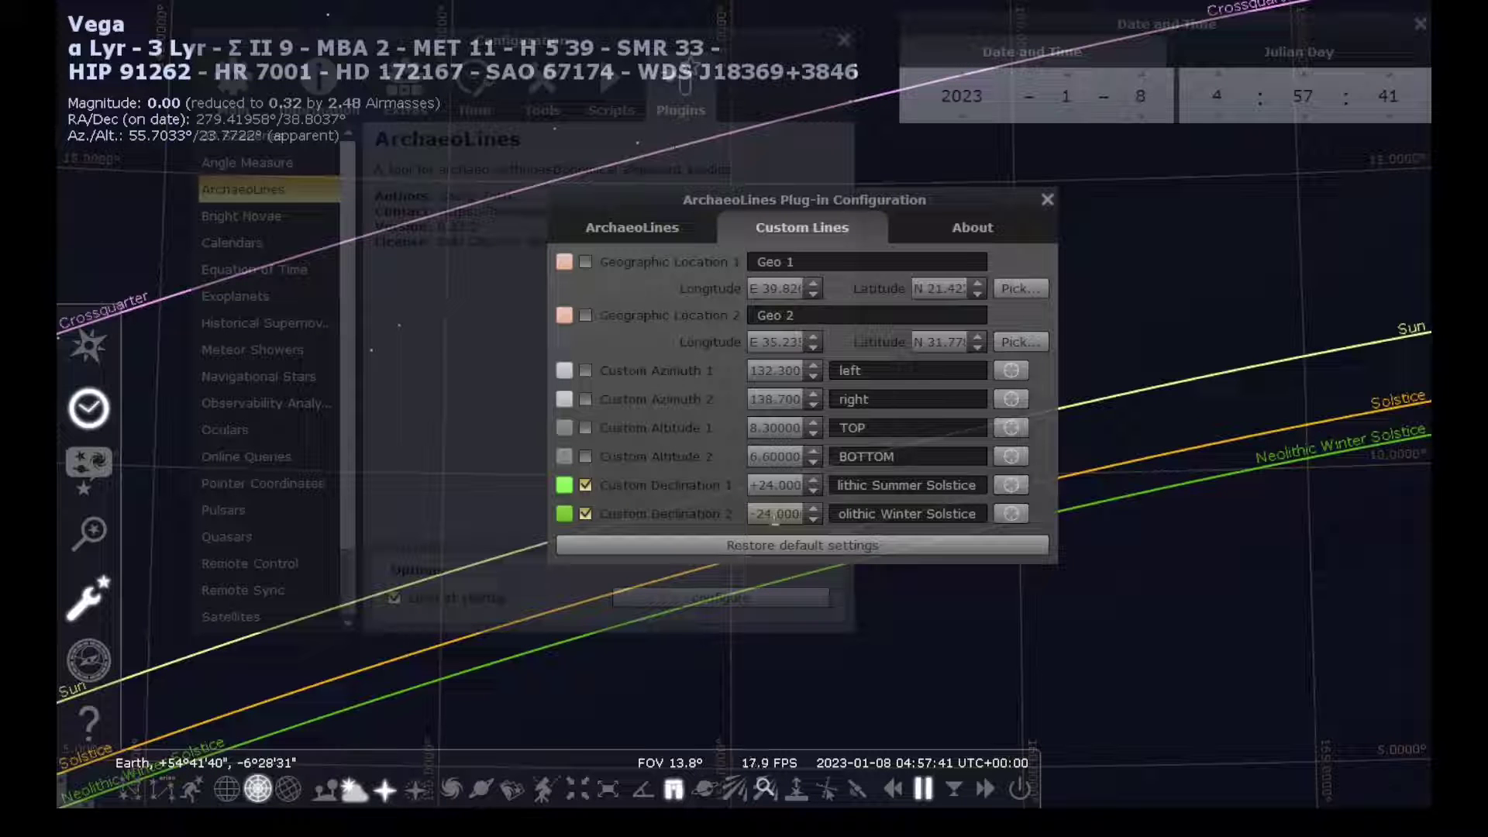
{"action": "left_click", "coordinate": [585, 514]}
{"action": "left_click", "coordinate": [585, 514]}
{"action": "left_click_drag", "start_coordinate": [939, 97], "coordinate": [991, 102]}
{"action": "type", "text": "300"}
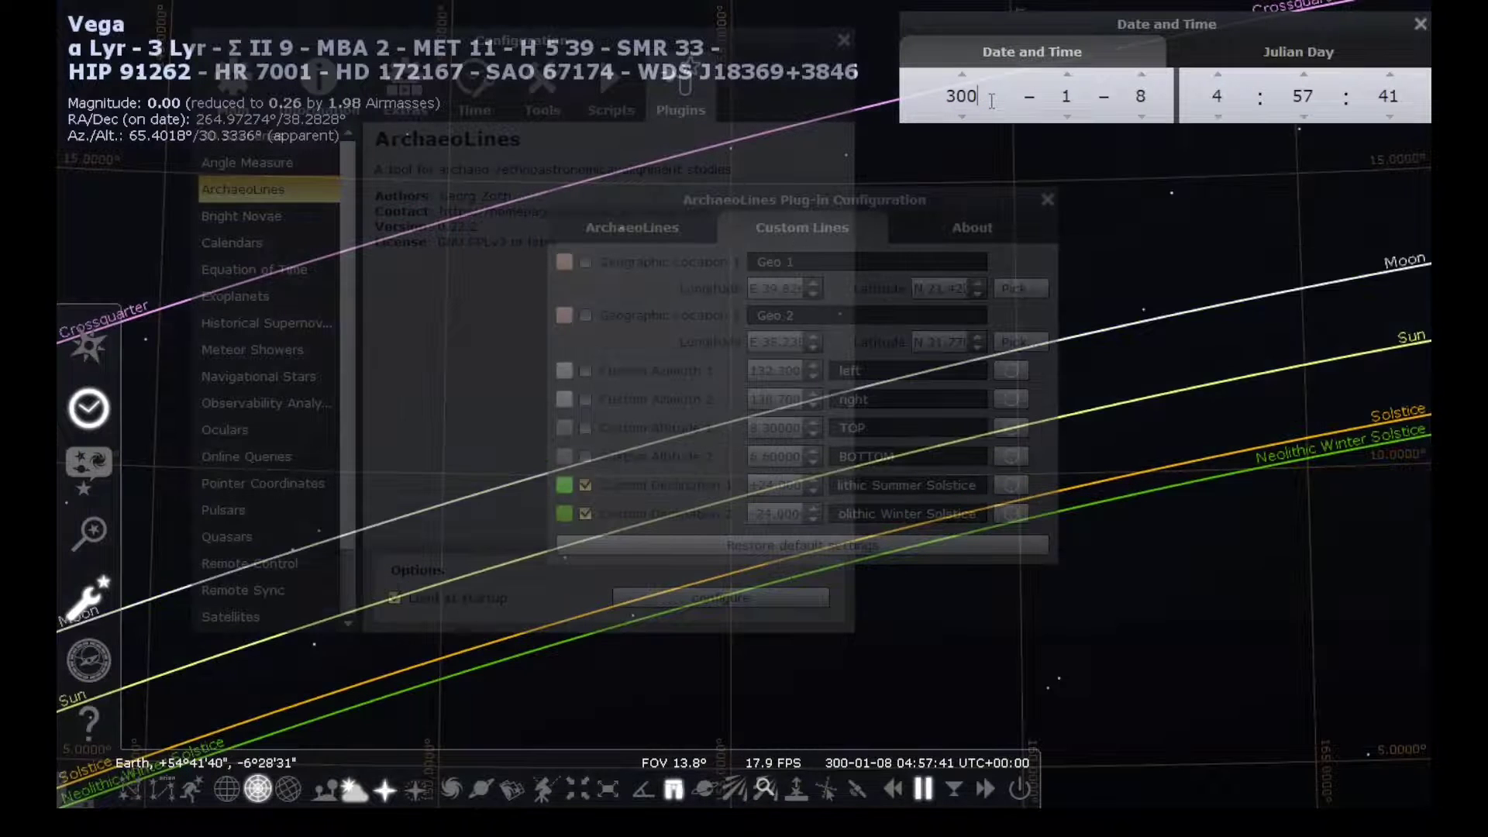
{"action": "type", "text": "0"}
{"action": "key", "text": "Home"}
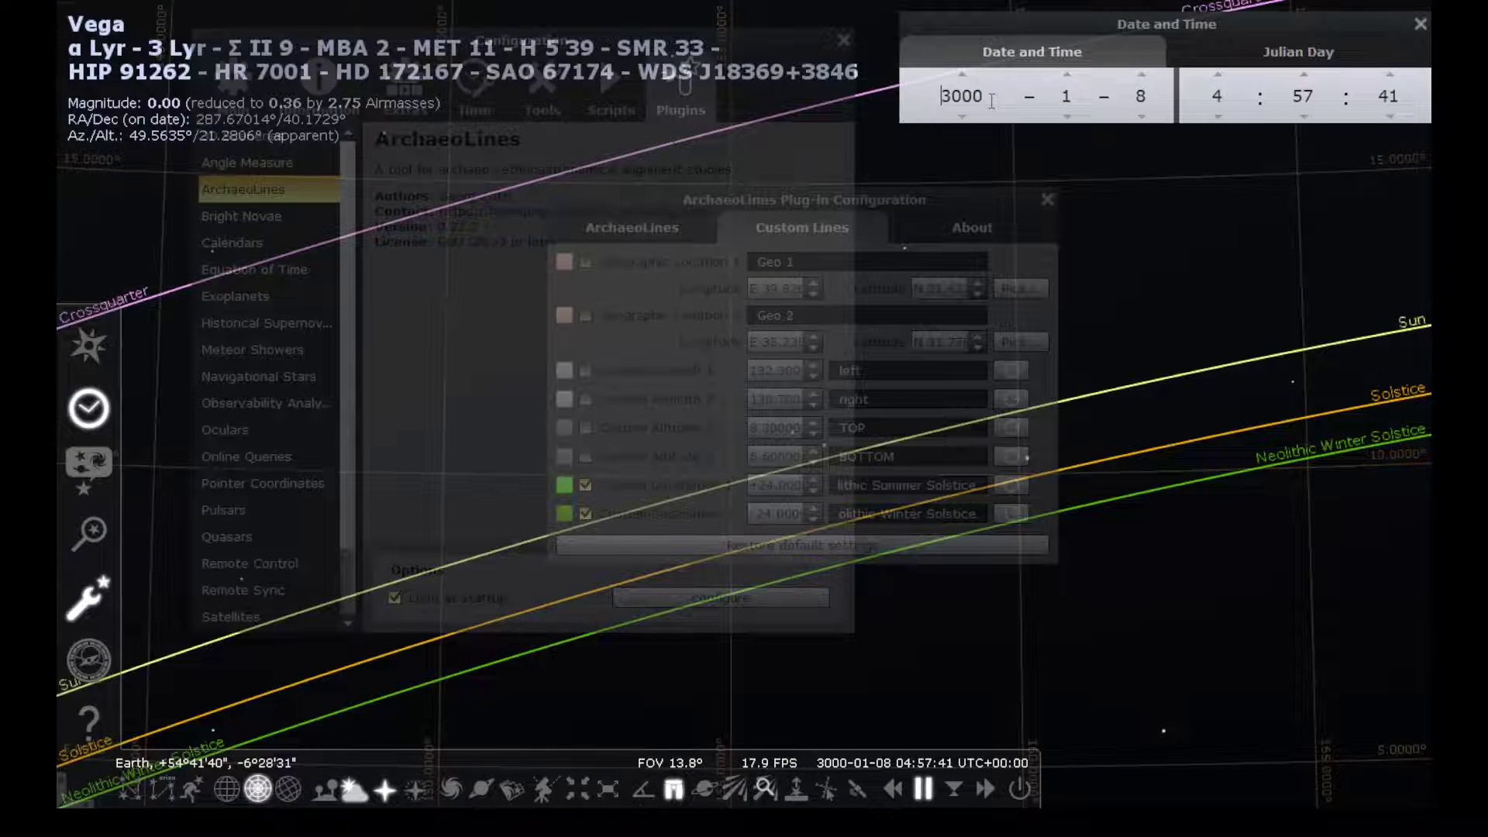
{"action": "type", "text": "-"}
{"action": "scroll", "coordinate": [1286, 458], "scroll_direction": "up", "scroll_amount": 5}
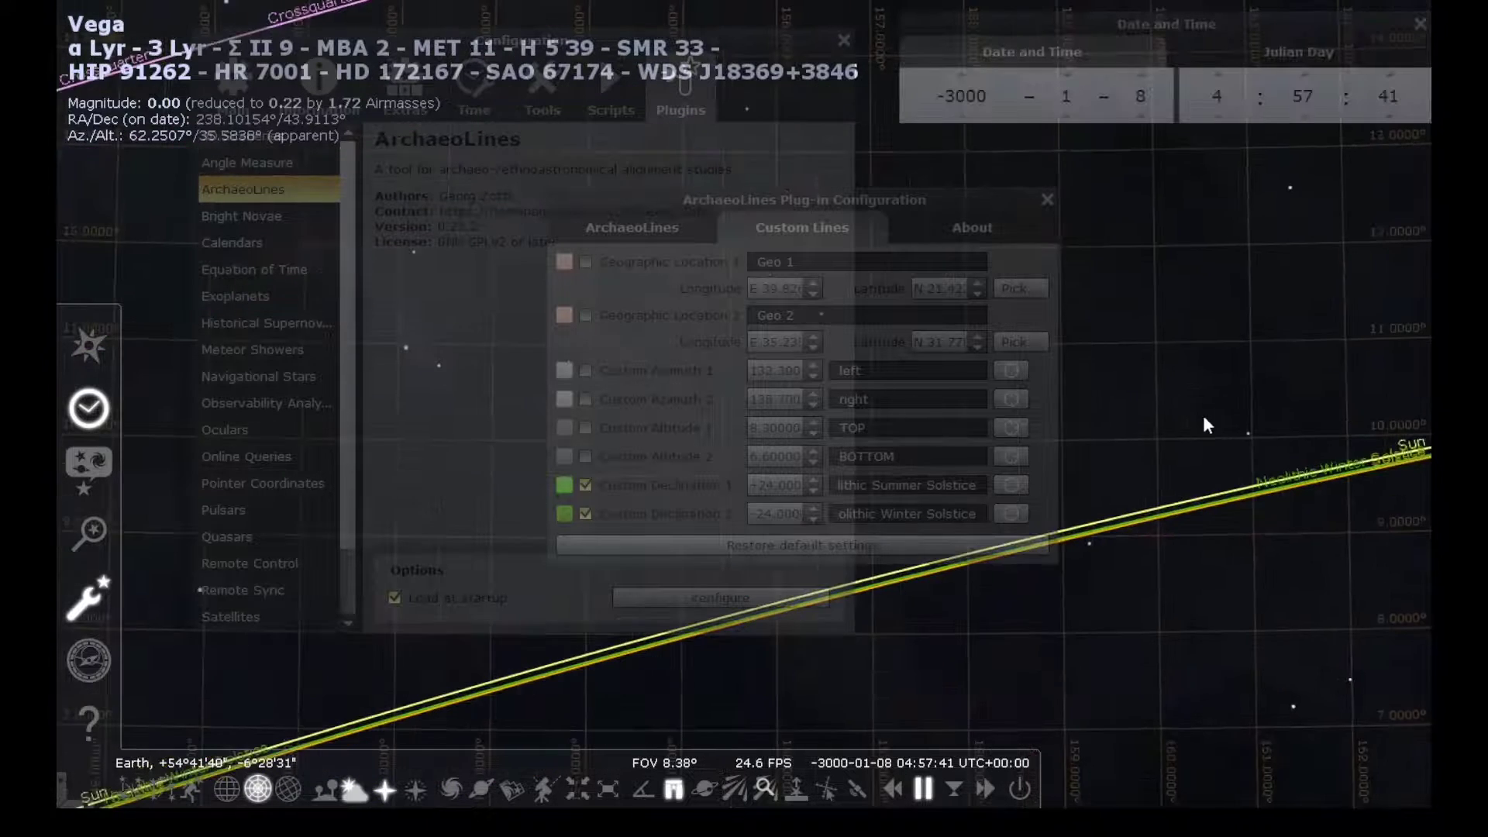
{"action": "left_click", "coordinate": [1141, 73]}
{"action": "left_click", "coordinate": [1139, 71]}
{"action": "left_click_drag", "start_coordinate": [1142, 113], "coordinate": [1142, 113]}
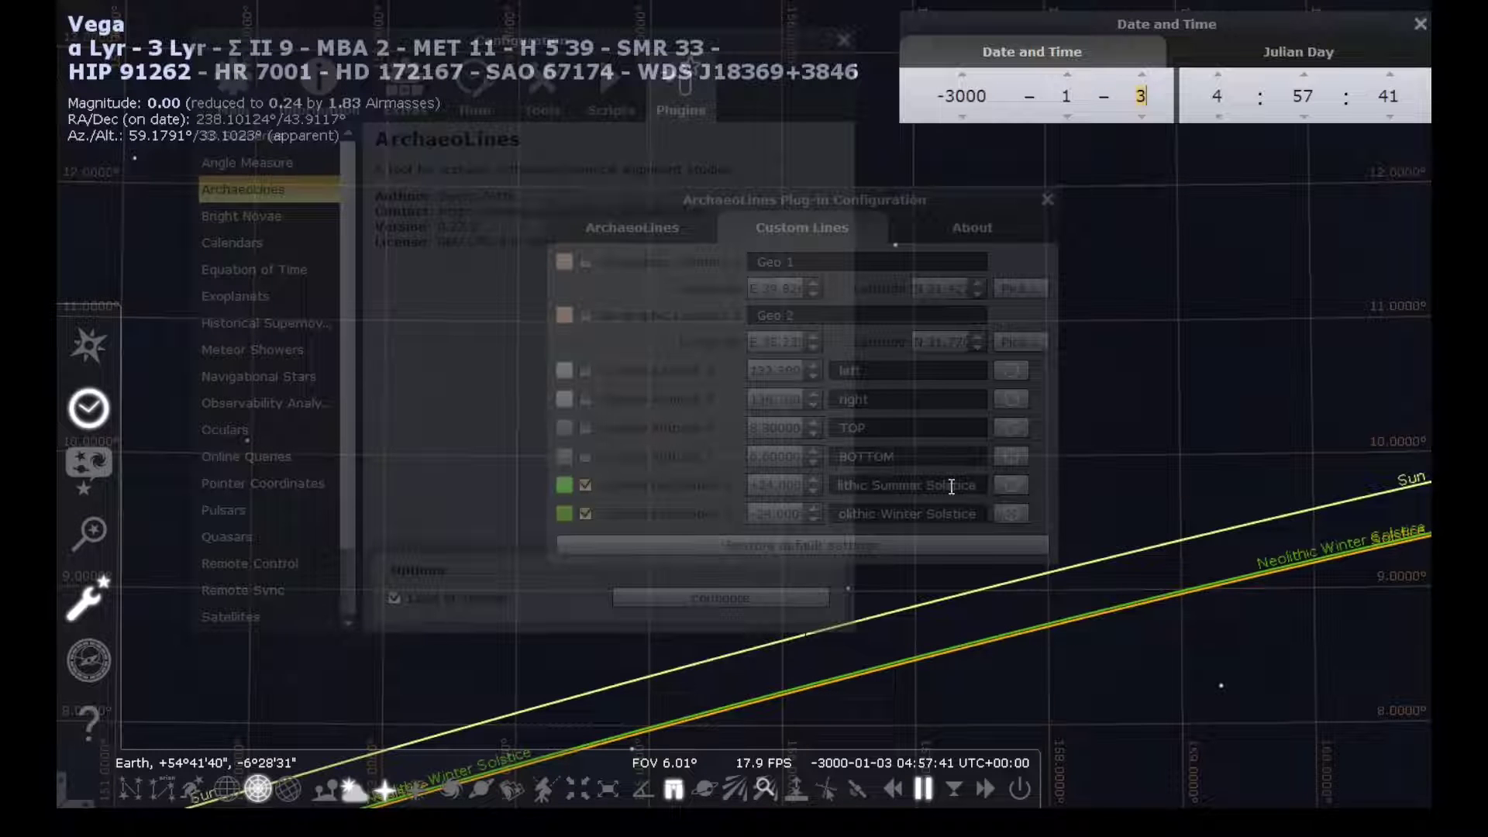
{"action": "scroll", "coordinate": [1240, 593], "scroll_direction": "down", "scroll_amount": 2}
{"action": "scroll", "coordinate": [1251, 485], "scroll_direction": "down", "scroll_amount": 2}
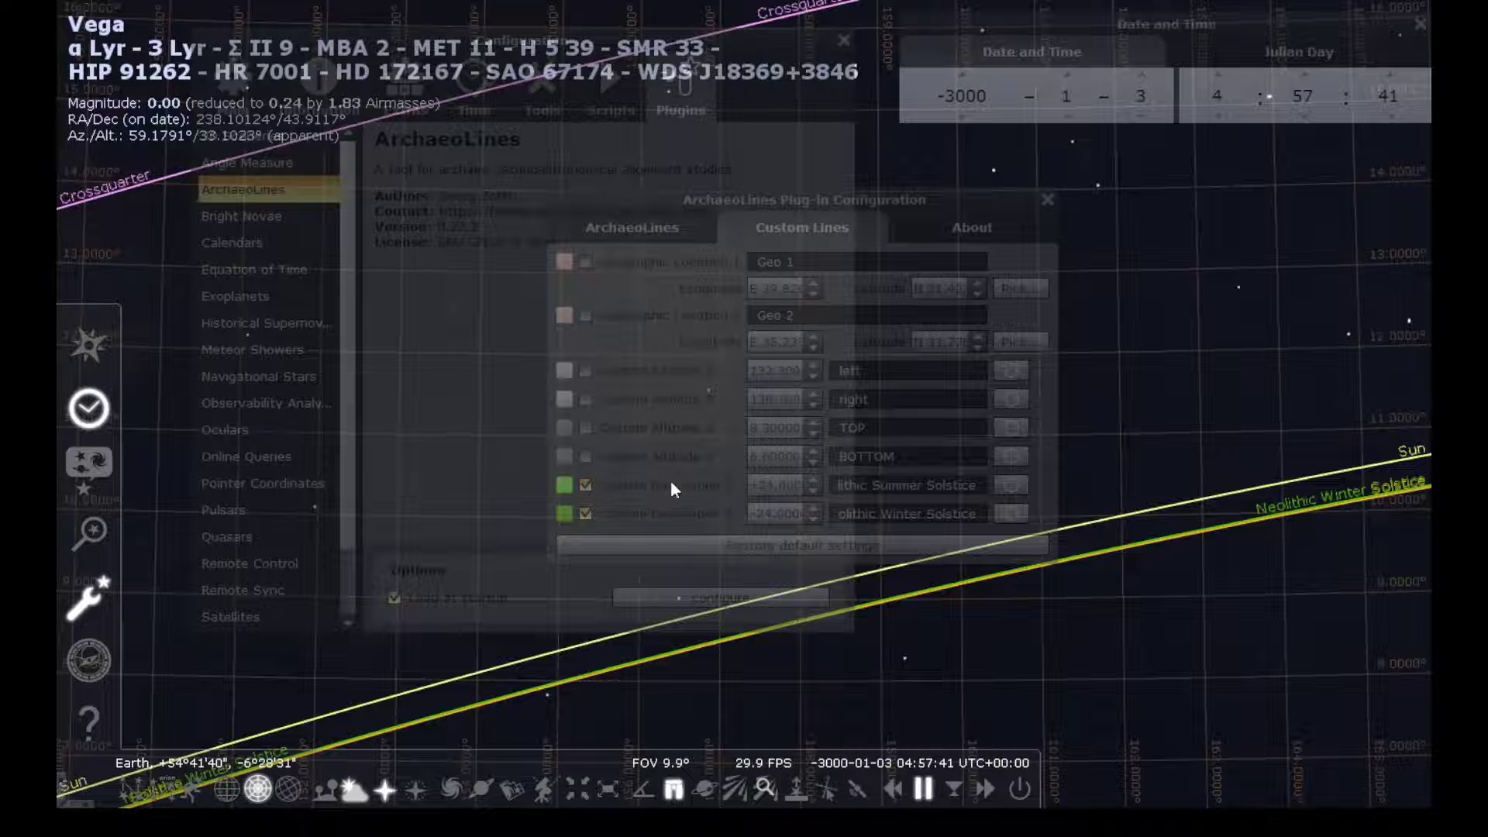
Hide the Neolithic Summer and Winter Solstice custom declination lines
{"action": "left_click", "coordinate": [585, 485]}
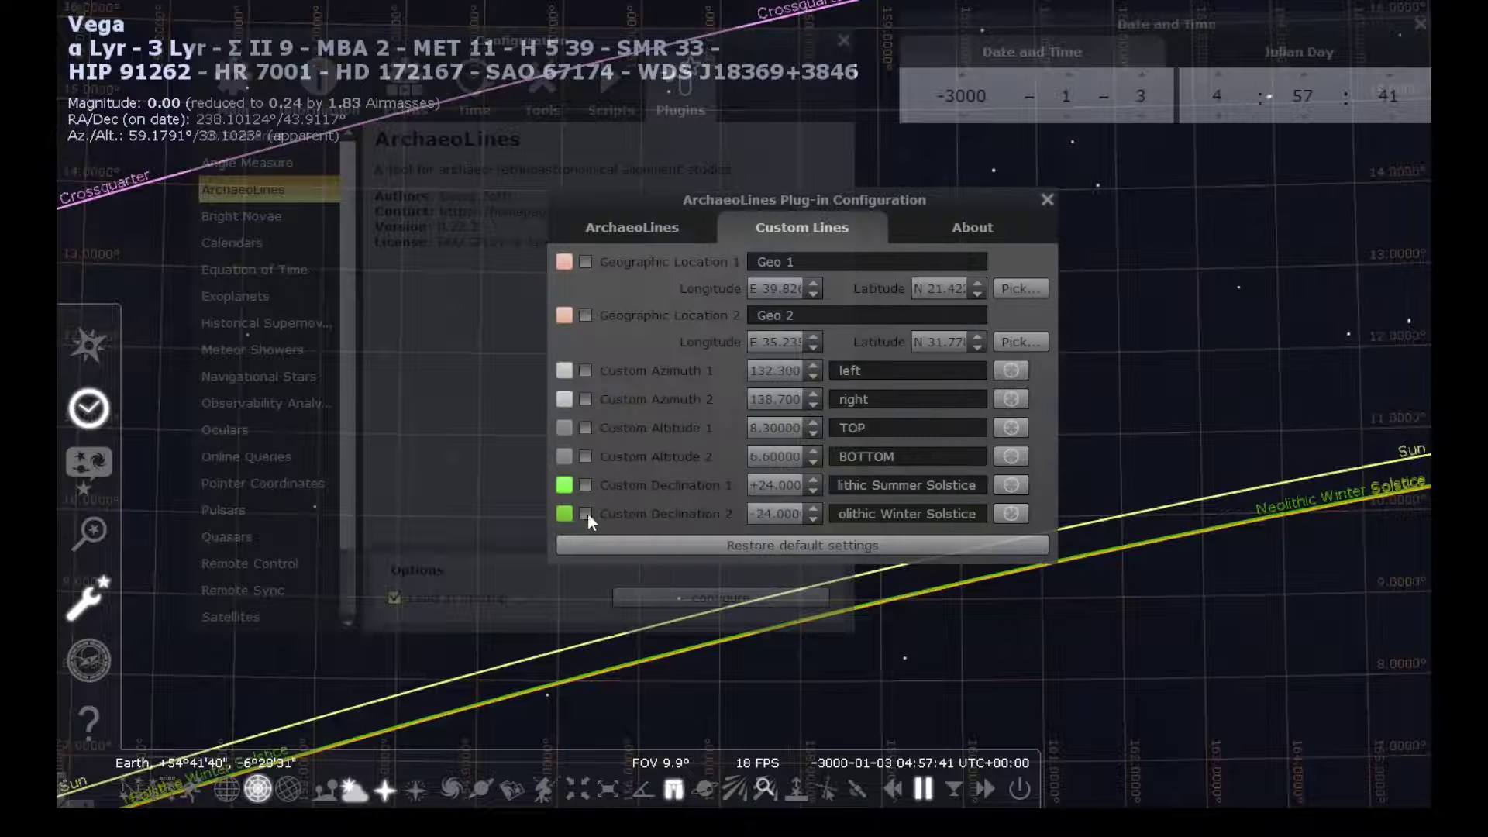
{"action": "left_click", "coordinate": [585, 513]}
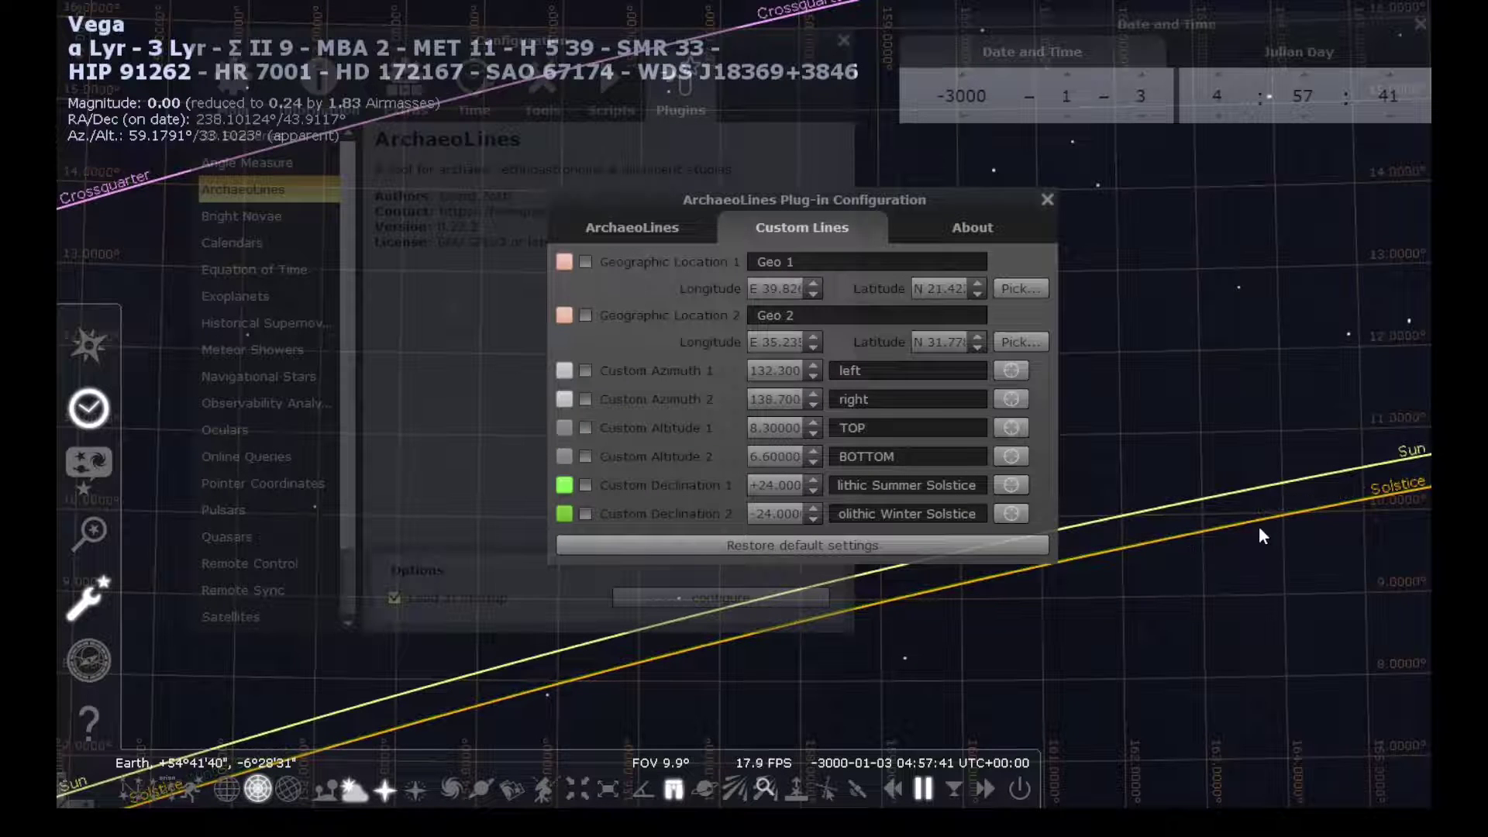
{"action": "scroll", "coordinate": [1255, 534], "scroll_direction": "up", "scroll_amount": 3}
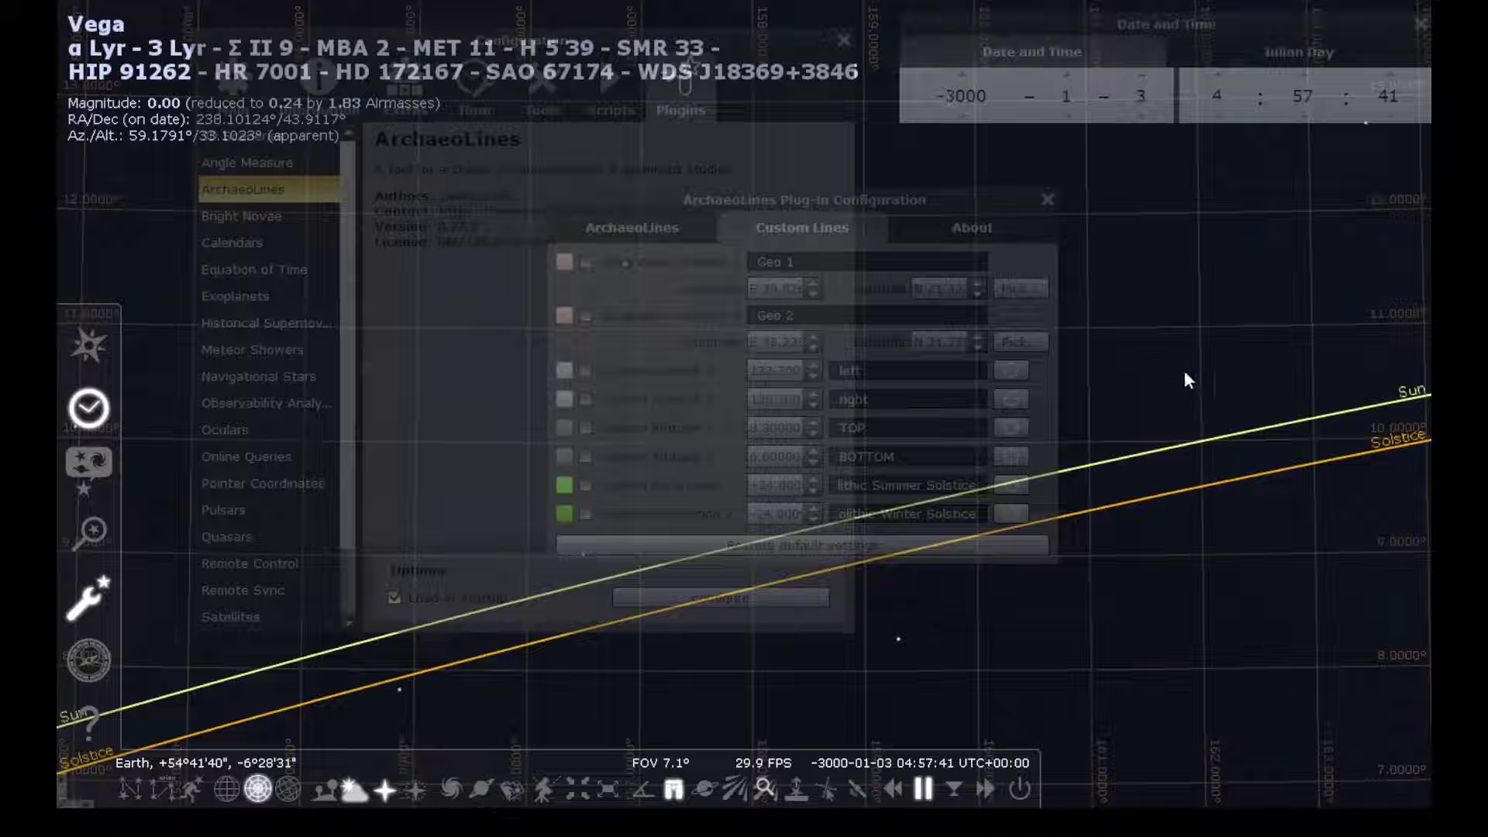
{"action": "scroll", "coordinate": [1245, 382], "scroll_direction": "down", "scroll_amount": 3}
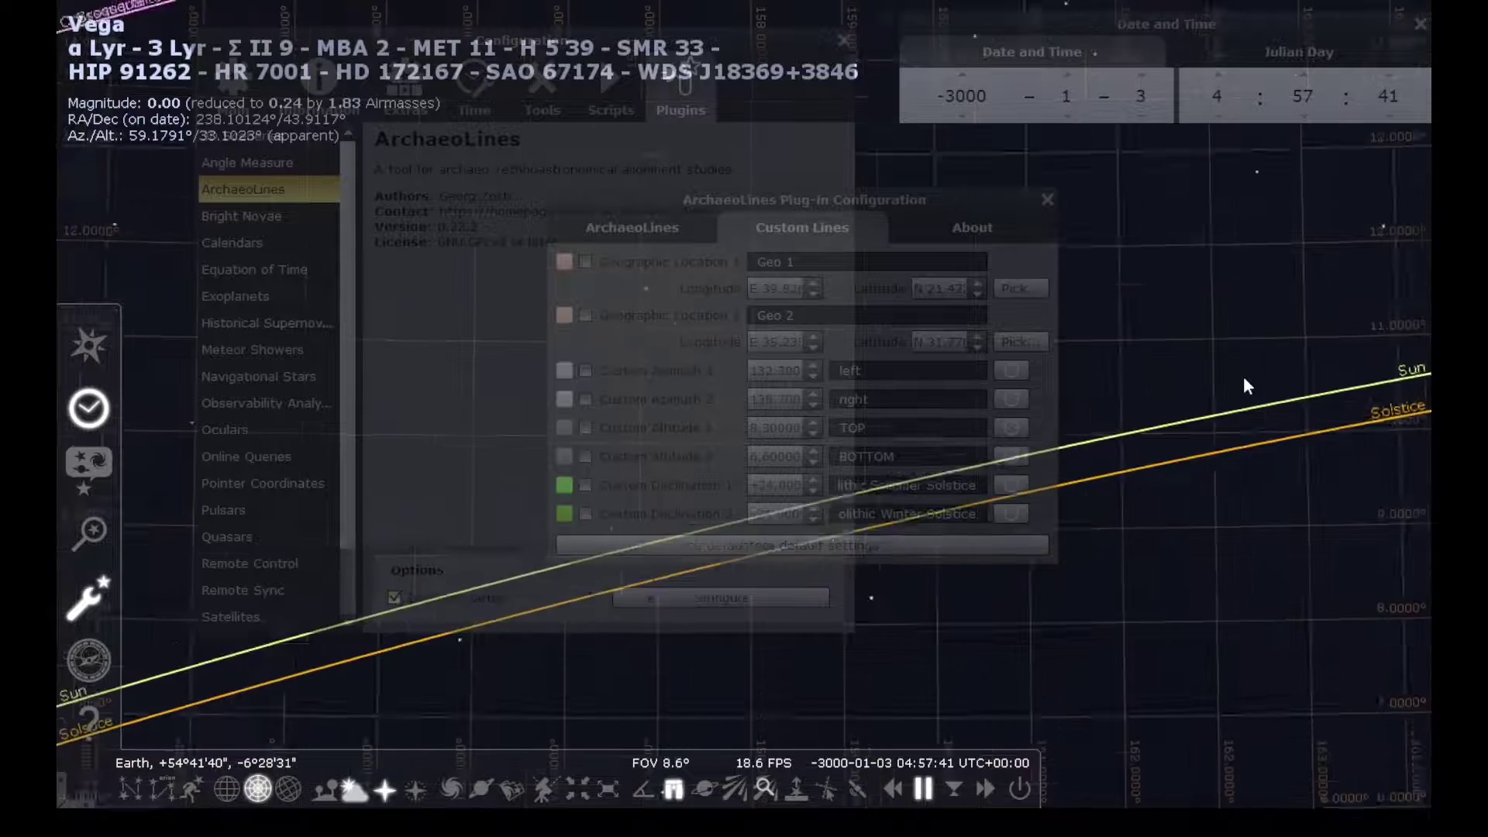
{"action": "left_click", "coordinate": [668, 225]}
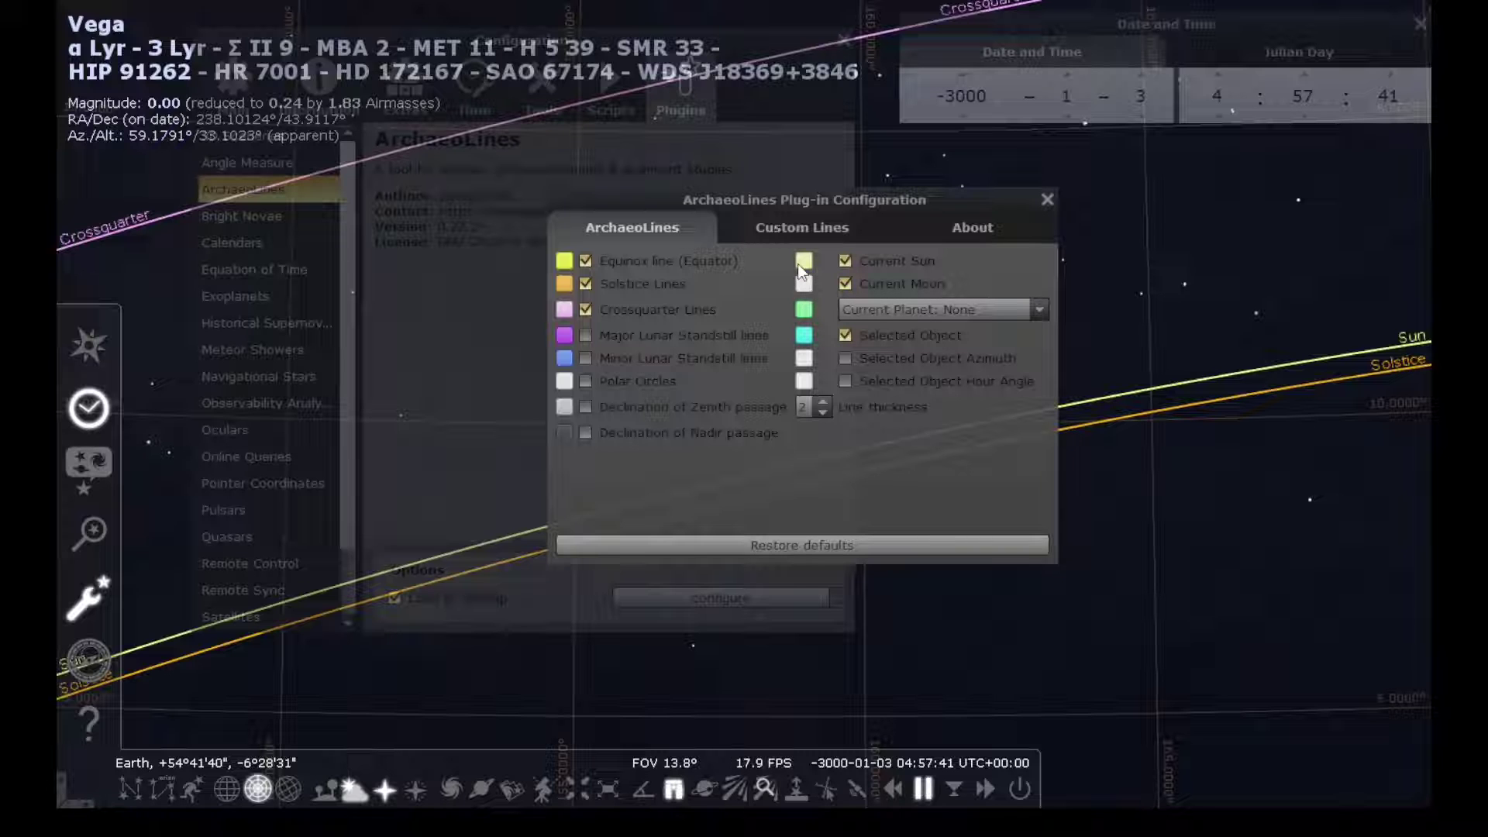
{"action": "left_click", "coordinate": [803, 223]}
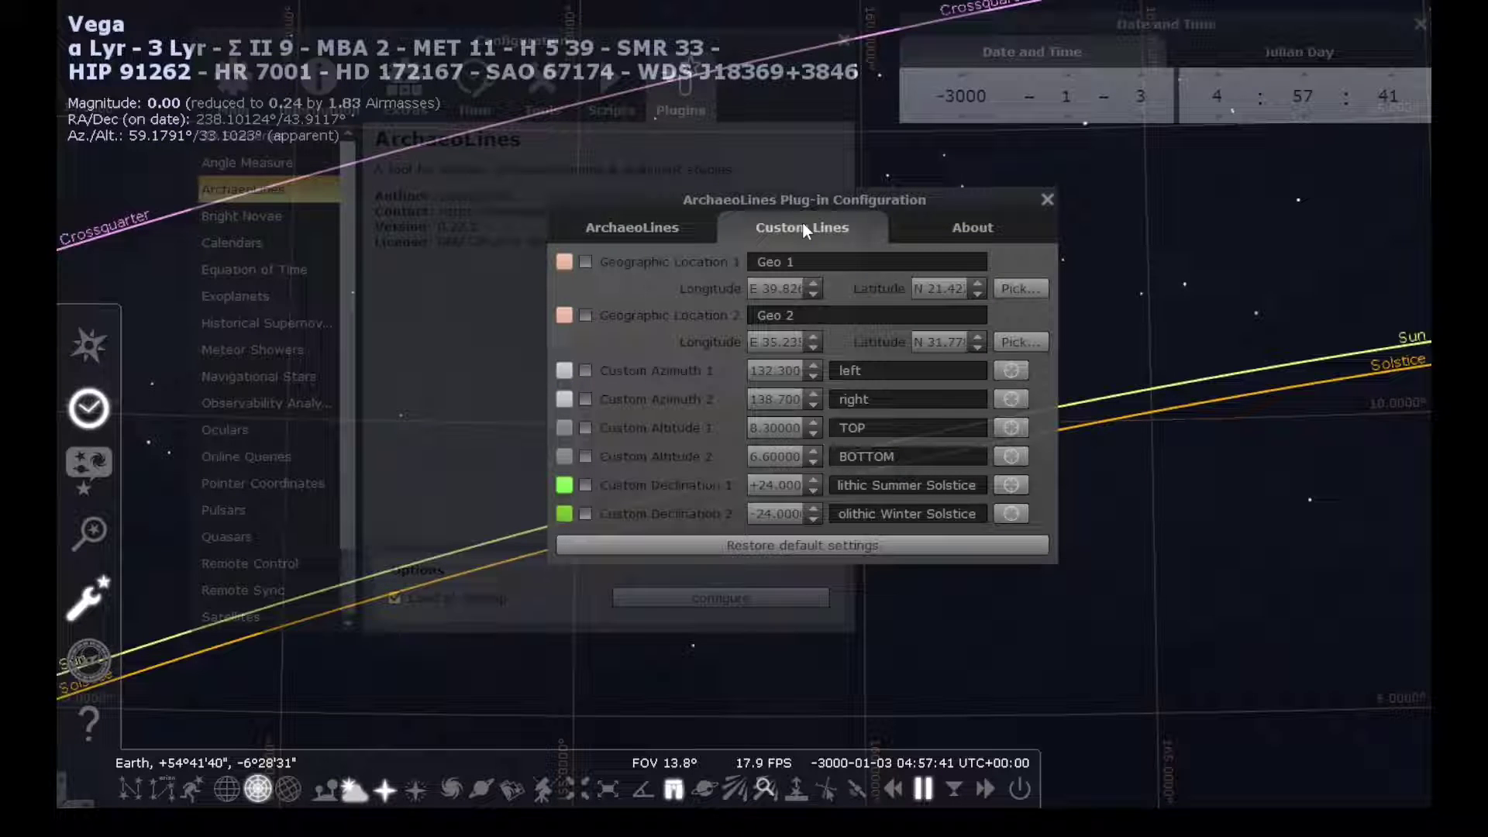
Close the ArchaeoLines settings and switch off the ArchaeoLines overlay and azimuthal grid
{"action": "left_click", "coordinate": [1047, 199]}
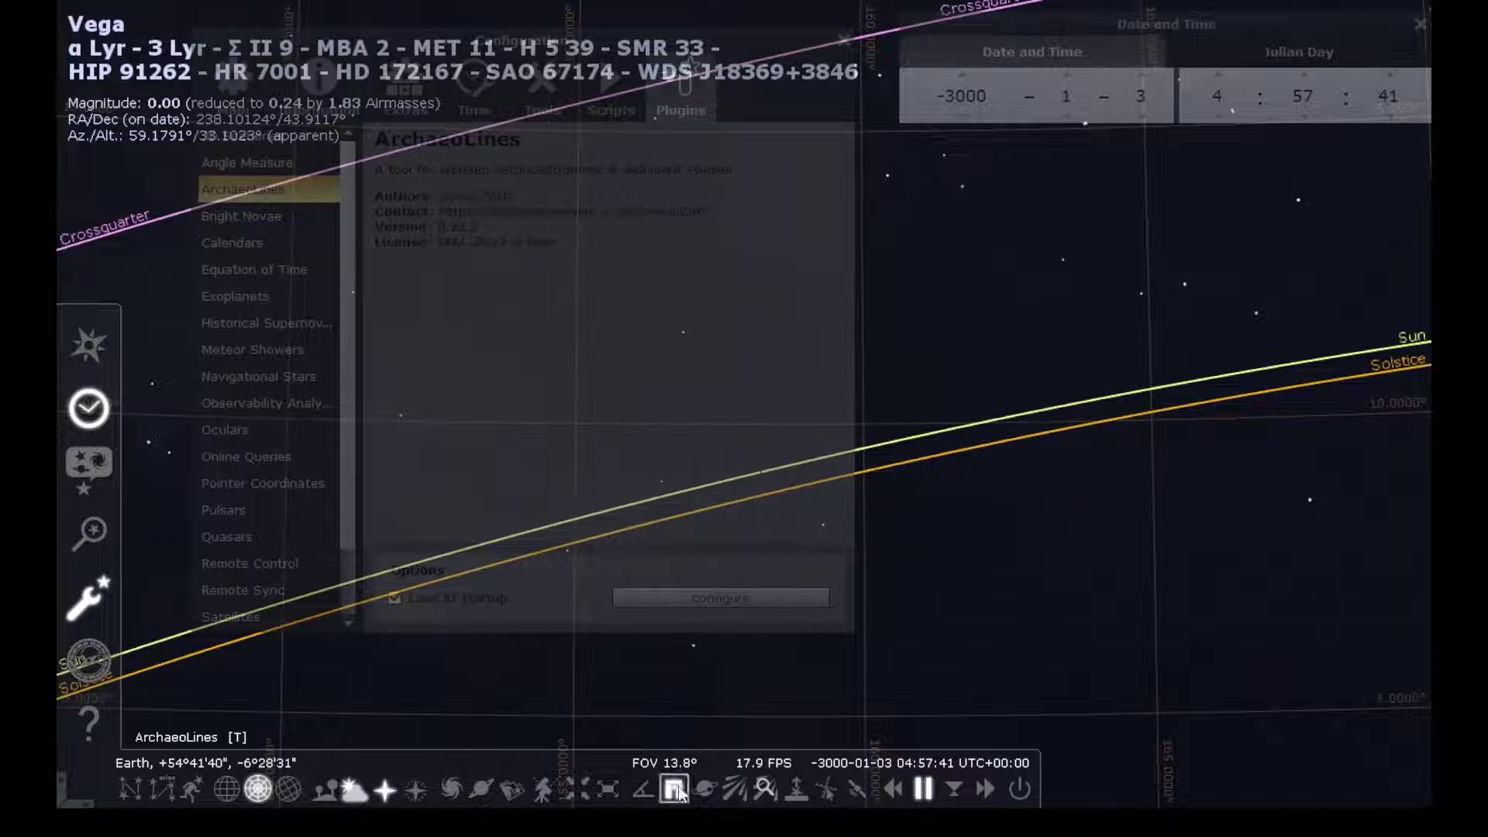
{"action": "left_click", "coordinate": [676, 788]}
{"action": "scroll", "coordinate": [1151, 465], "scroll_direction": "down", "scroll_amount": 2}
{"action": "scroll", "coordinate": [1145, 461], "scroll_direction": "down", "scroll_amount": 3}
{"action": "left_click", "coordinate": [232, 786]}
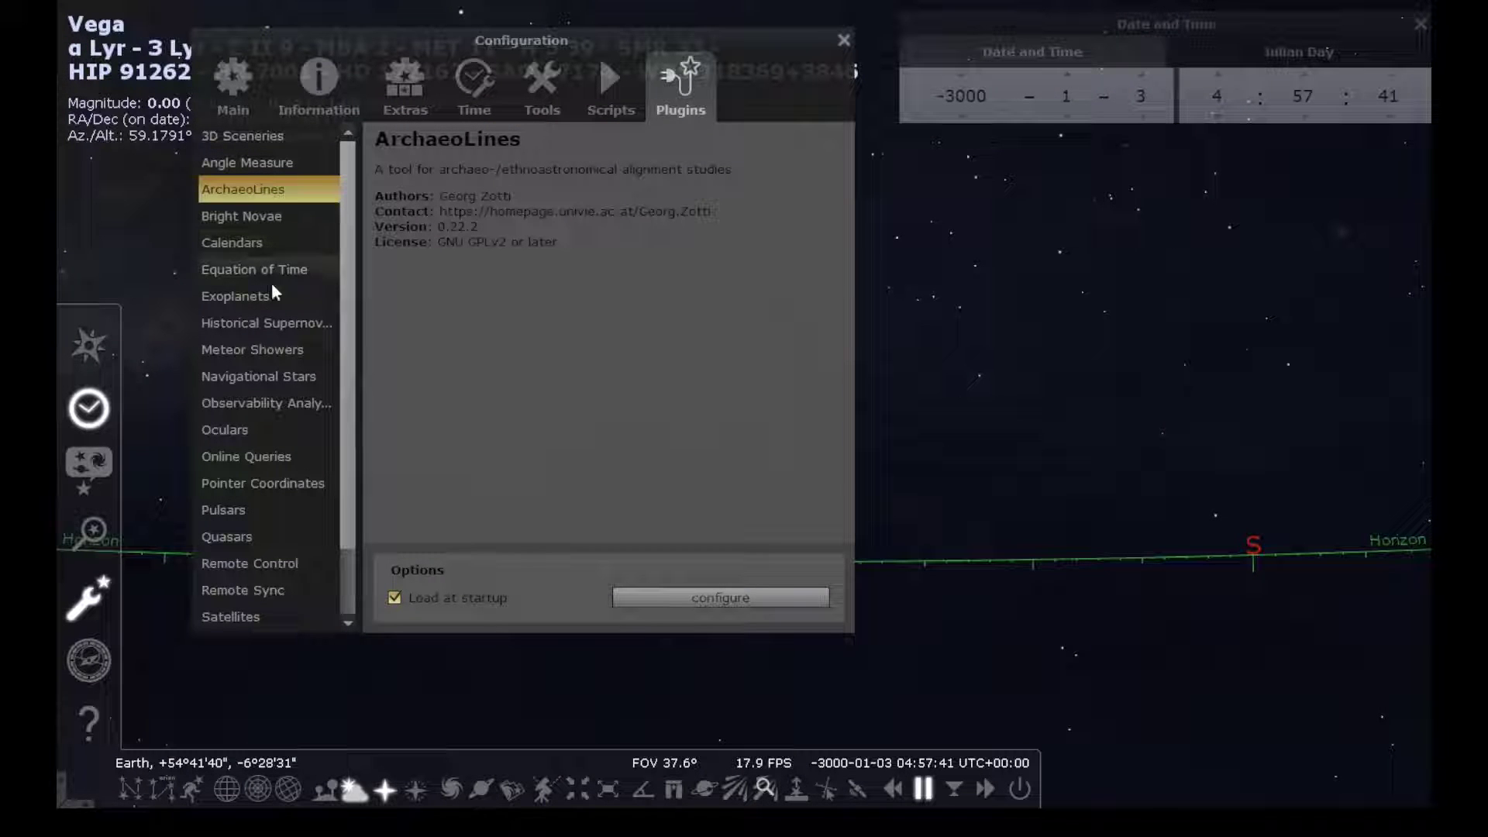
Review the Historical Supernovae settings, close it and Configuration, then centre the eastern horizon
{"action": "left_click", "coordinate": [281, 322]}
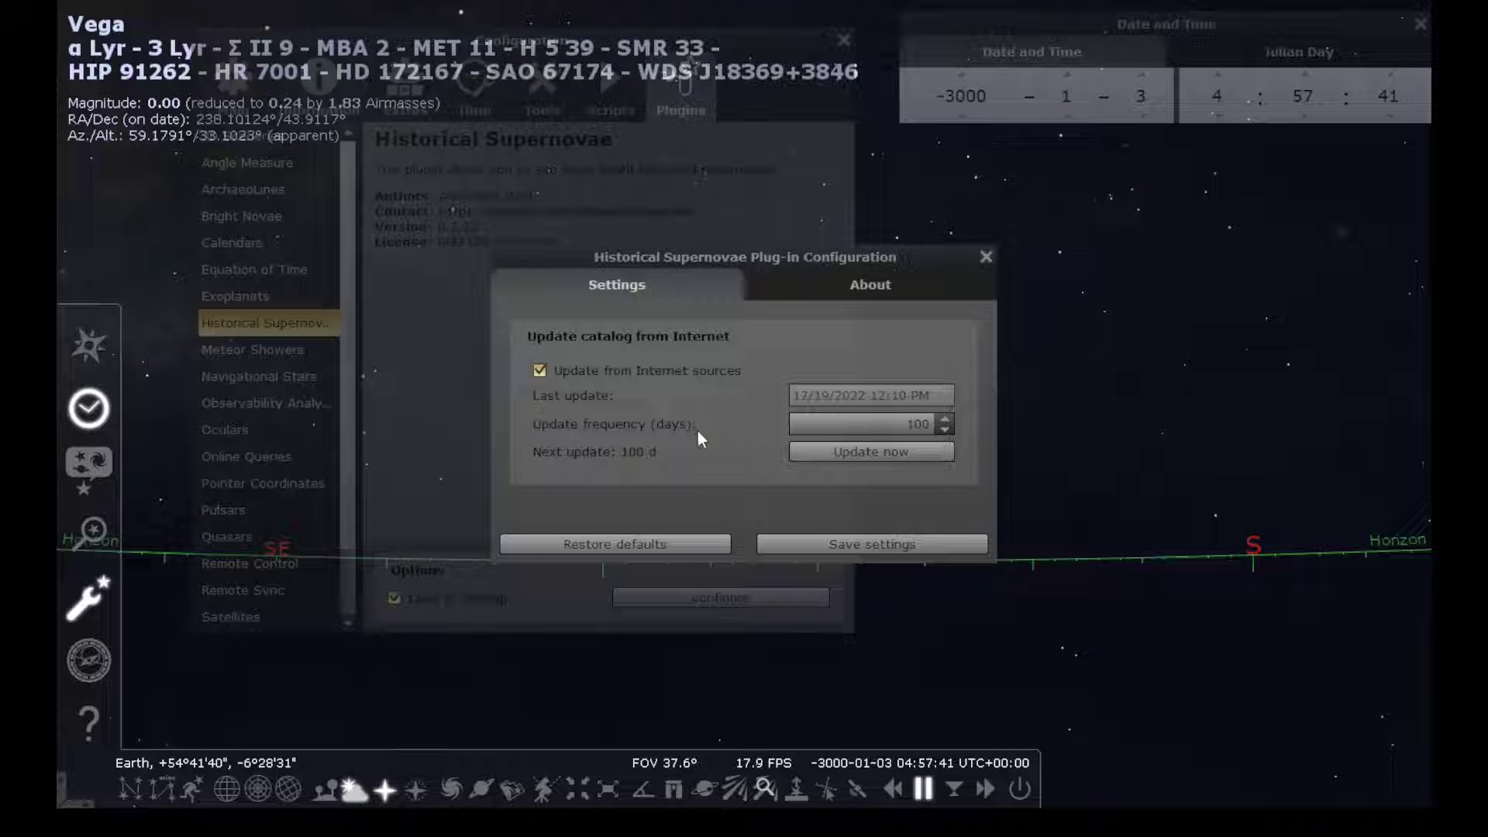
{"action": "left_click", "coordinate": [985, 257]}
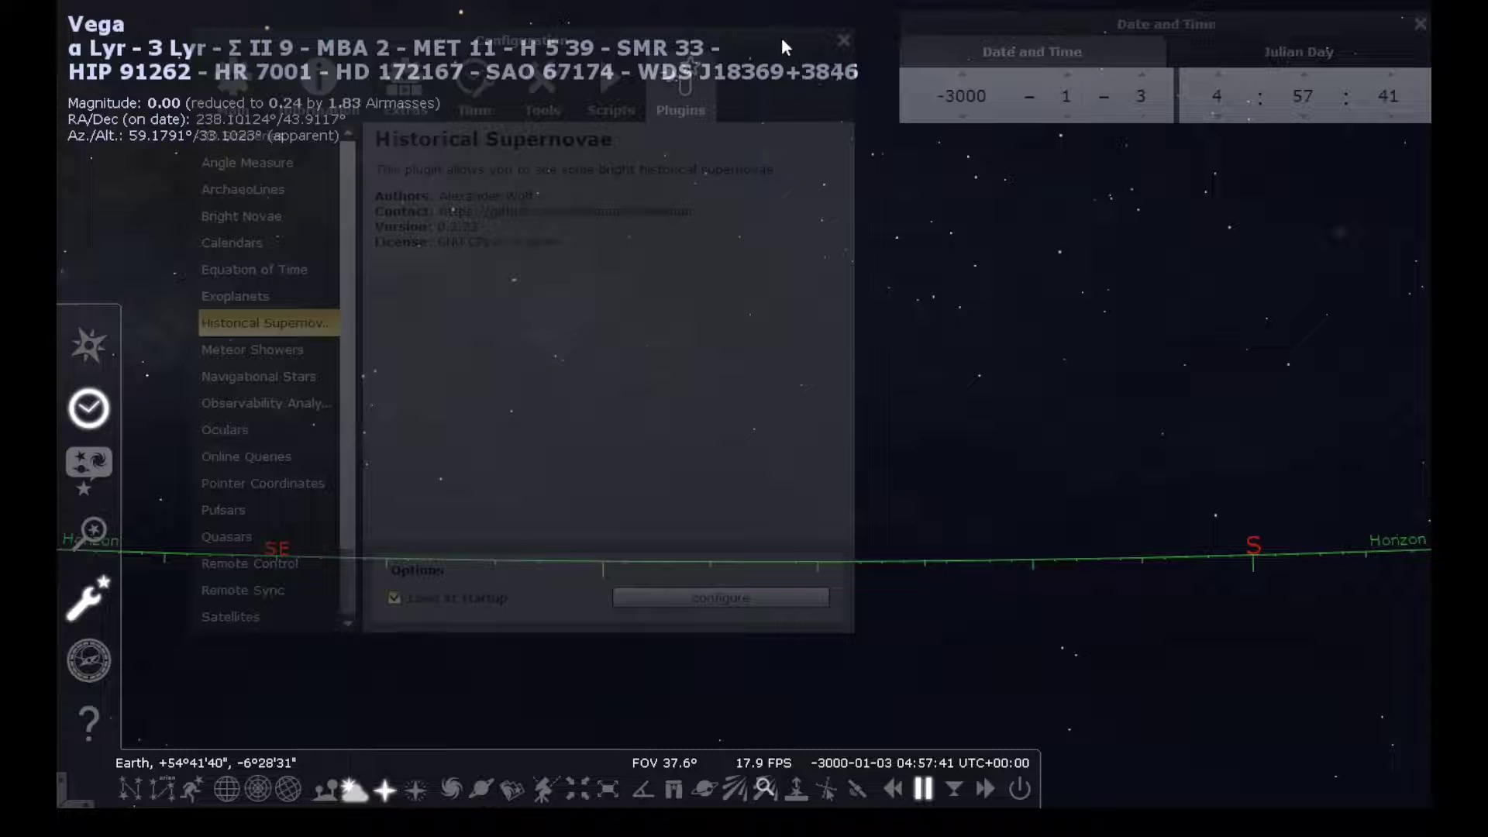
{"action": "left_click_drag", "start_coordinate": [779, 44], "coordinate": [841, 126]}
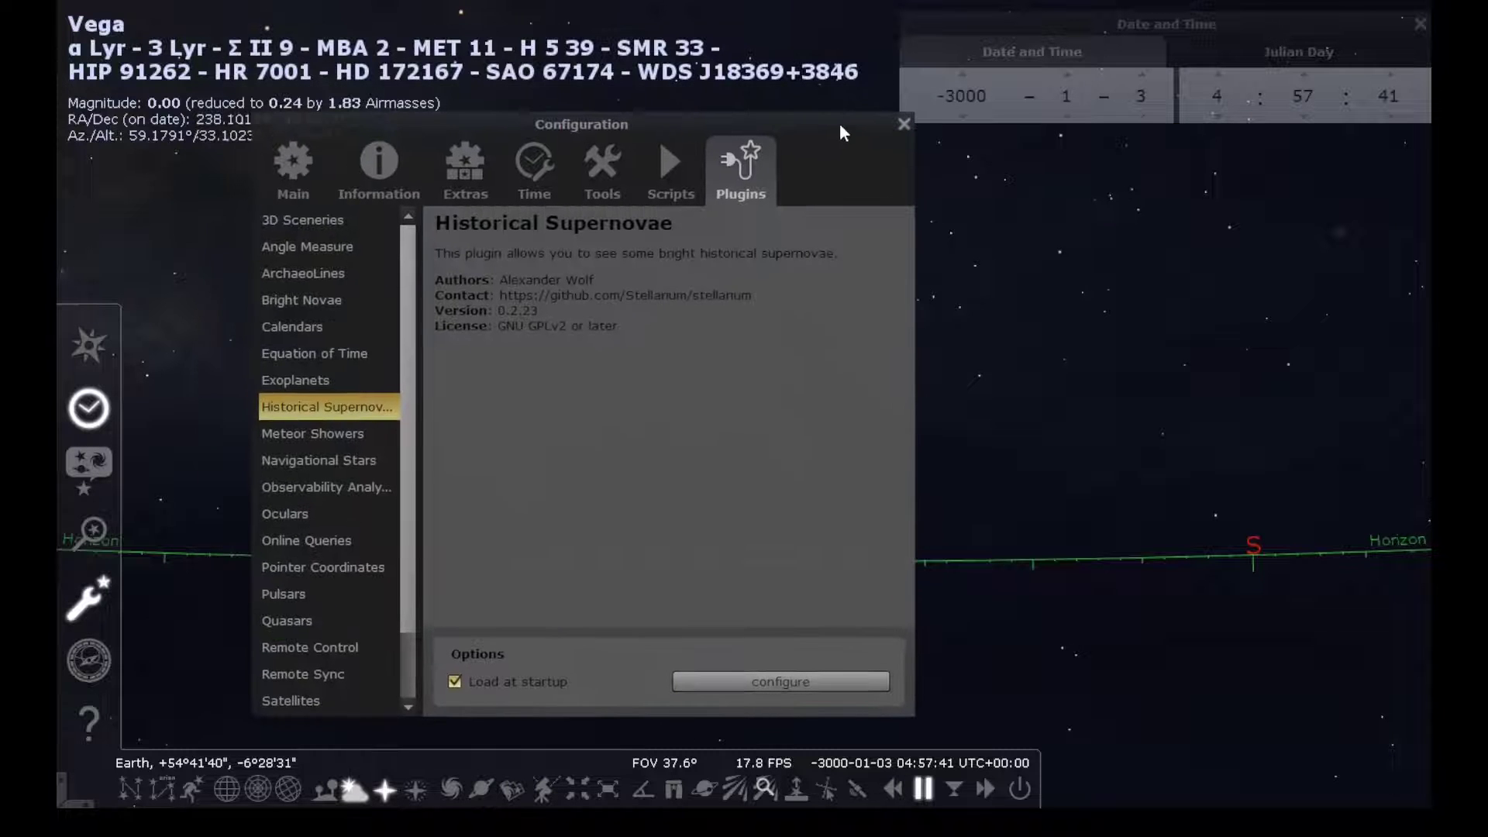
{"action": "left_click", "coordinate": [905, 125]}
{"action": "mouse_move", "coordinate": [927, 273]}
{"action": "left_mouse_down"}
{"action": "mouse_move", "coordinate": [653, 366]}
{"action": "mouse_move", "coordinate": [1136, 487]}
{"action": "left_mouse_up"}
{"action": "scroll", "coordinate": [755, 407], "scroll_direction": "down", "scroll_amount": 5}
{"action": "mouse_move", "coordinate": [718, 448]}
{"action": "left_mouse_down"}
{"action": "mouse_move", "coordinate": [804, 375]}
{"action": "mouse_move", "coordinate": [522, 385]}
{"action": "left_mouse_up"}
Clear the star selection and change the year from -3000 to 1054
{"action": "left_click", "coordinate": [654, 327]}
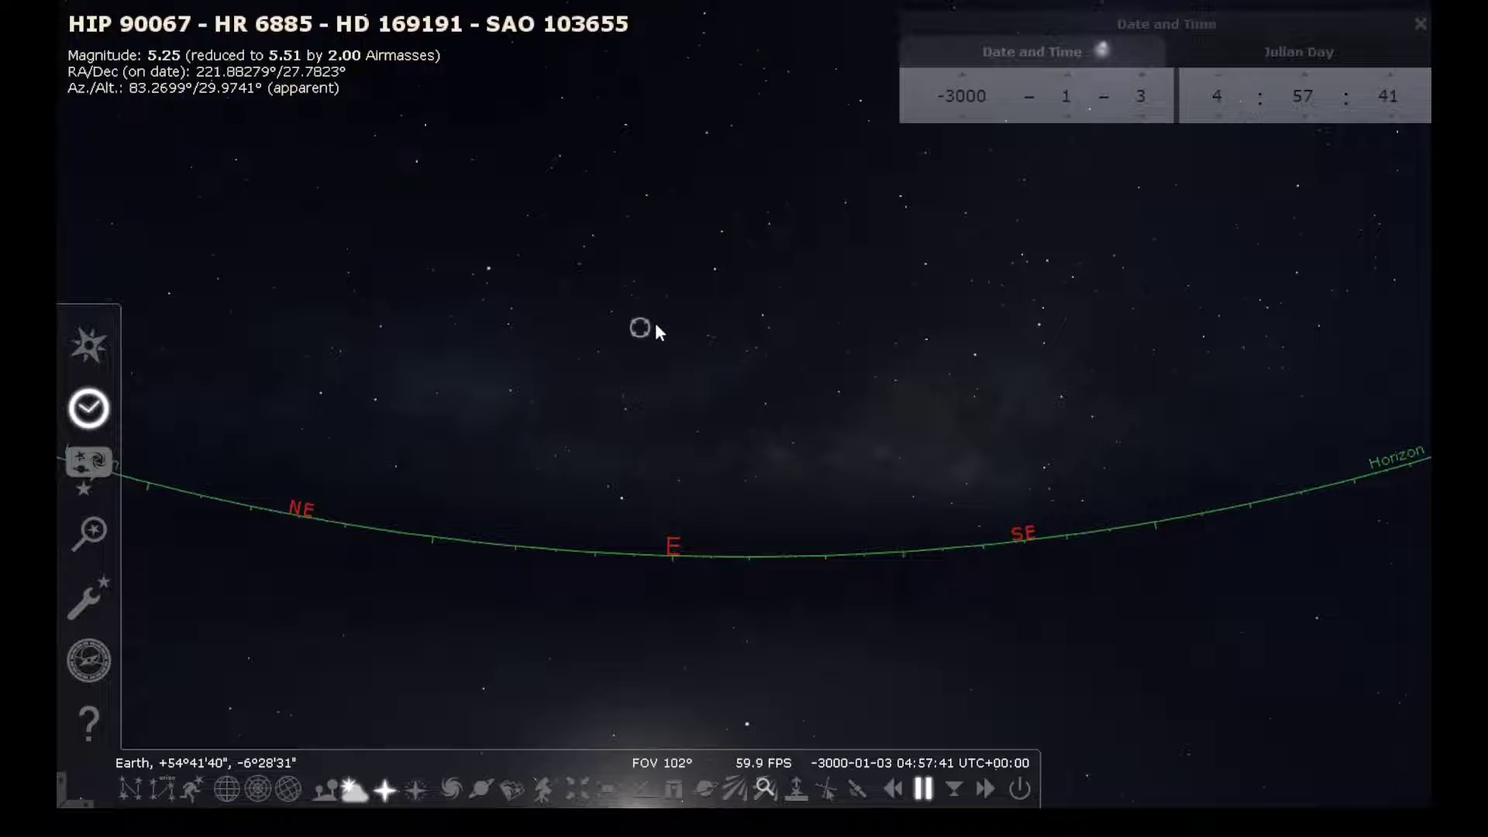
{"action": "right_click", "coordinate": [702, 360]}
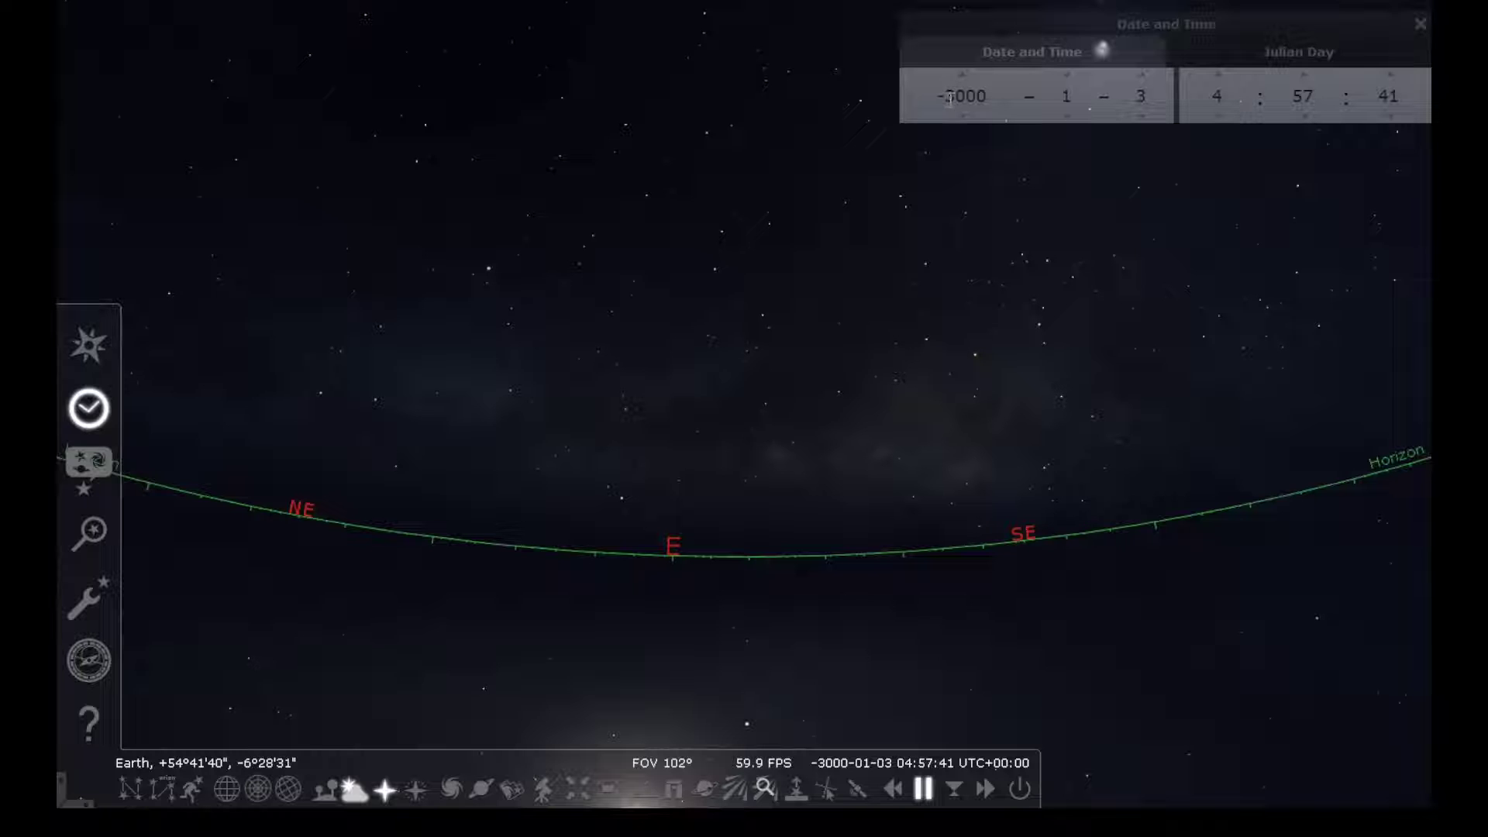
{"action": "left_click_drag", "start_coordinate": [947, 96], "coordinate": [998, 99]}
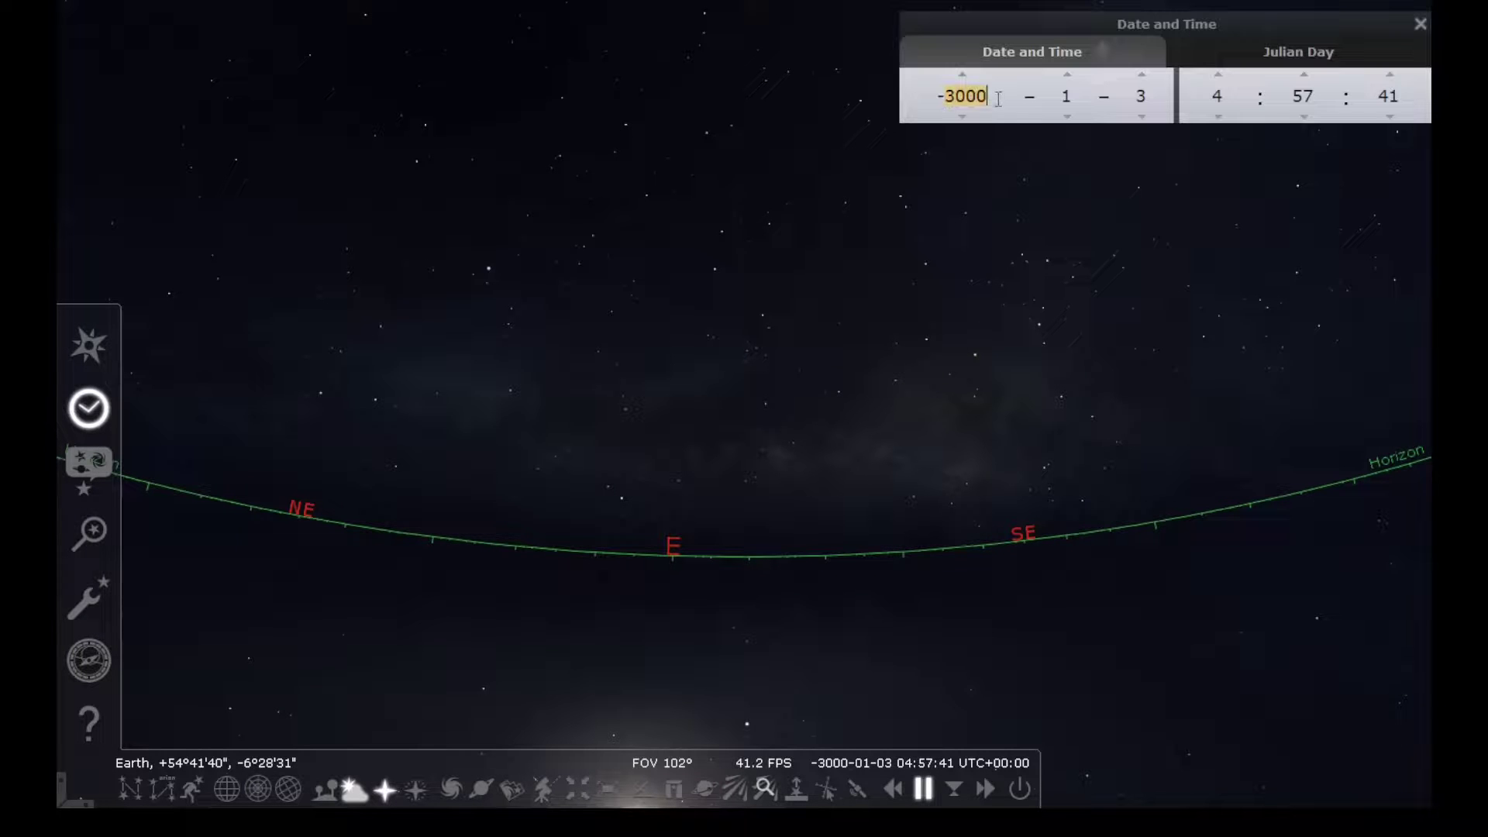
{"action": "key", "text": "Left"}
{"action": "key", "text": "BackSpace"}
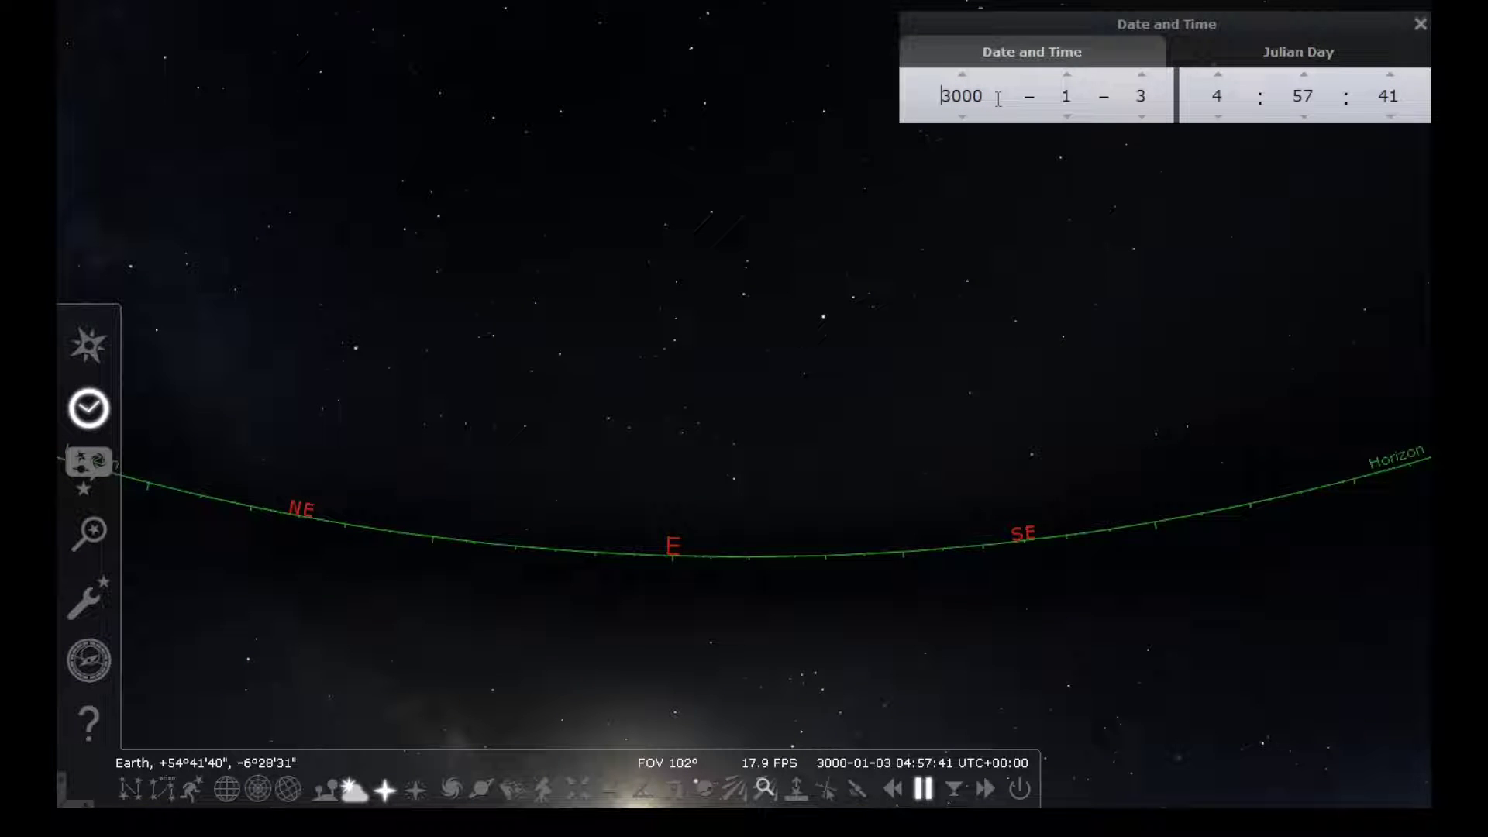
{"action": "key", "text": "shift+Right"}
{"action": "key", "text": "shift+Right"}
{"action": "key", "text": "shift+Right"}
{"action": "key", "text": "shift+Right"}
{"action": "type", "text": "105"}
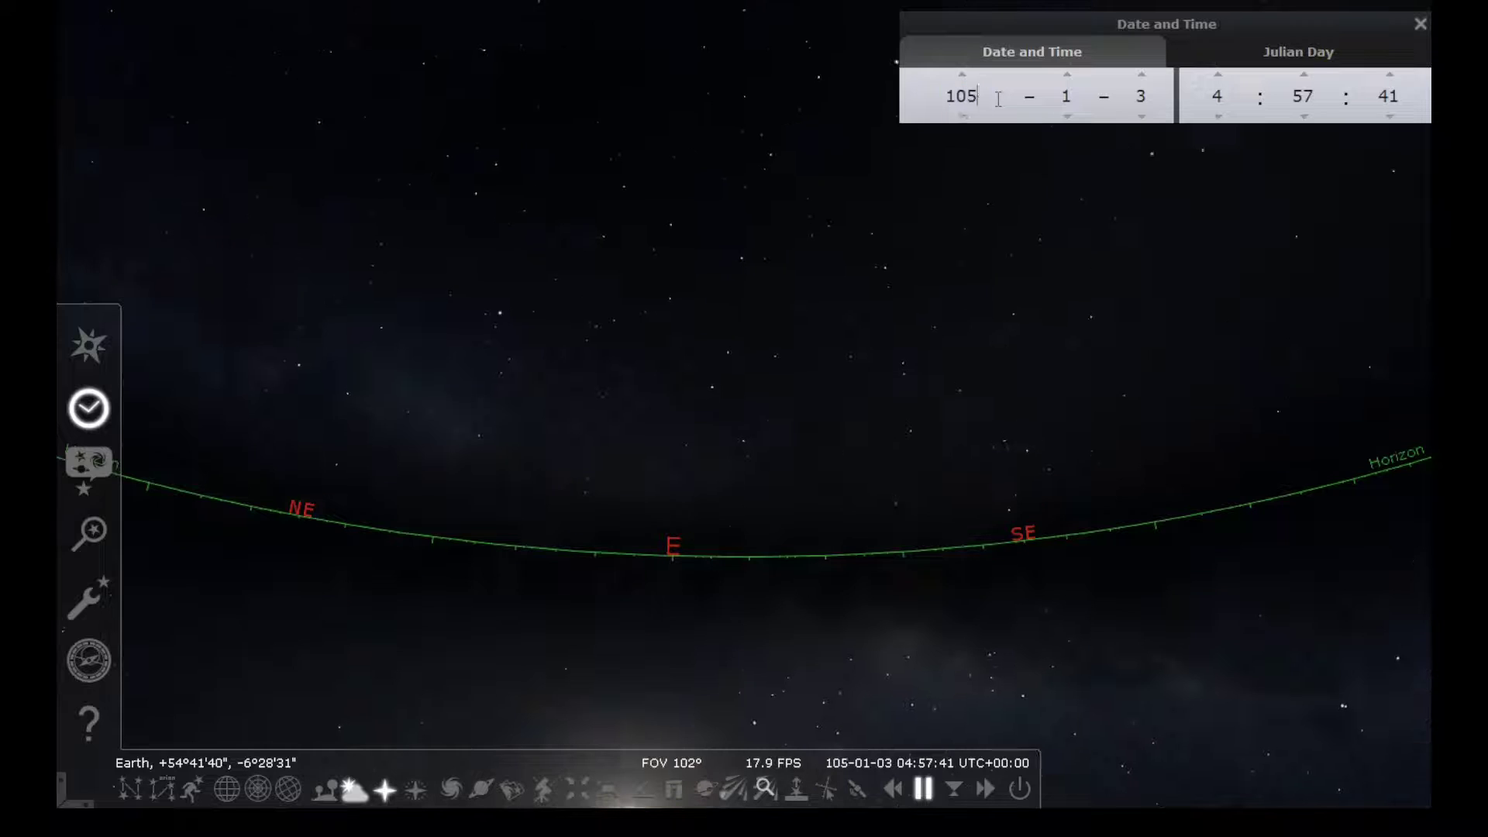
{"action": "type", "text": "4"}
Step the date forward to July 4, 1054
{"action": "left_click_drag", "start_coordinate": [1064, 264], "coordinate": [801, 291]}
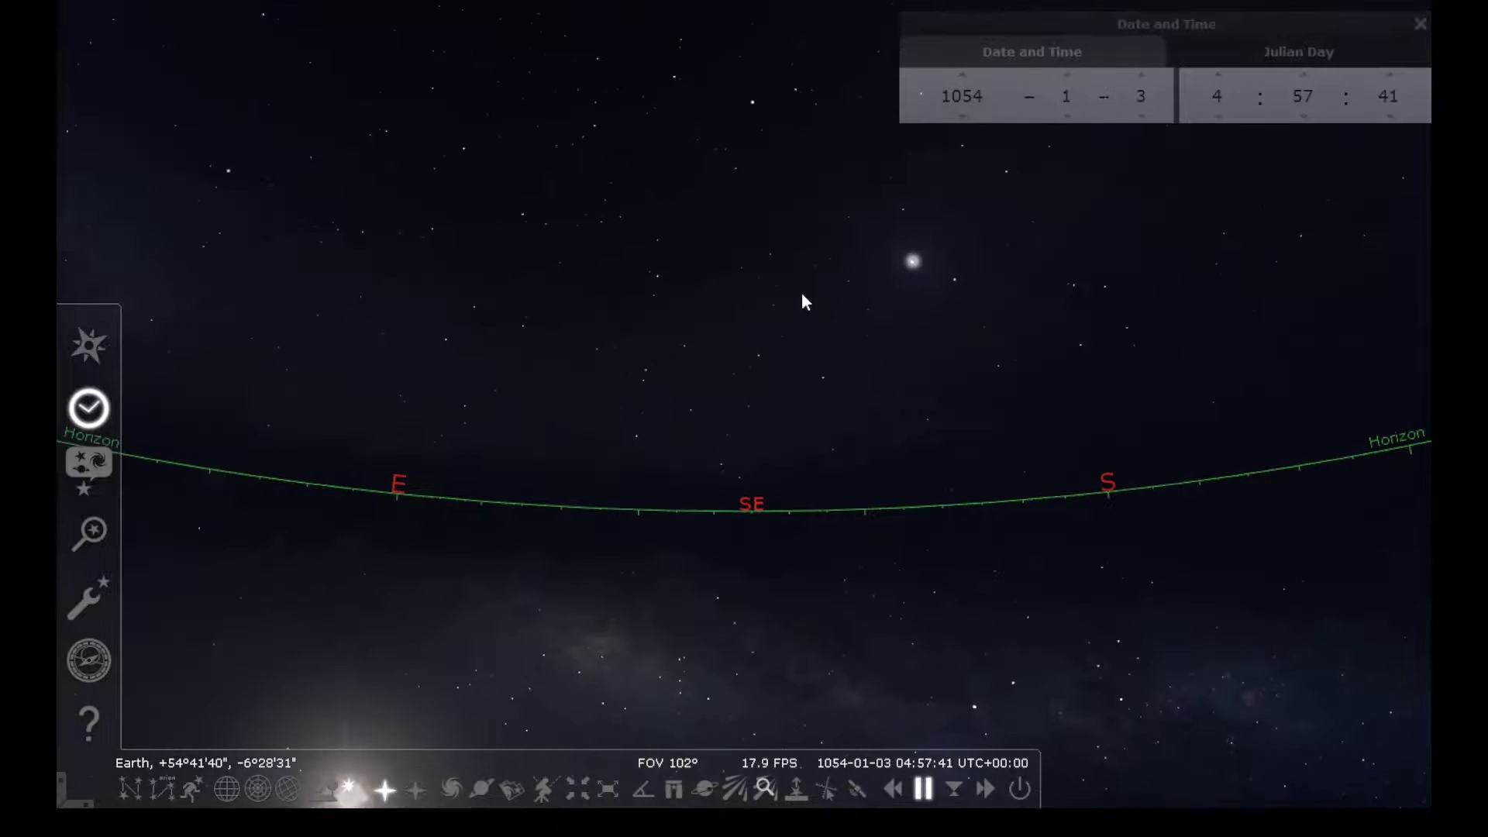
{"action": "left_click", "coordinate": [1066, 73]}
{"action": "left_click", "coordinate": [1066, 73]}
{"action": "left_click", "coordinate": [1066, 73]}
{"action": "left_click", "coordinate": [1066, 74]}
{"action": "left_click", "coordinate": [1066, 73]}
{"action": "left_click", "coordinate": [1066, 73]}
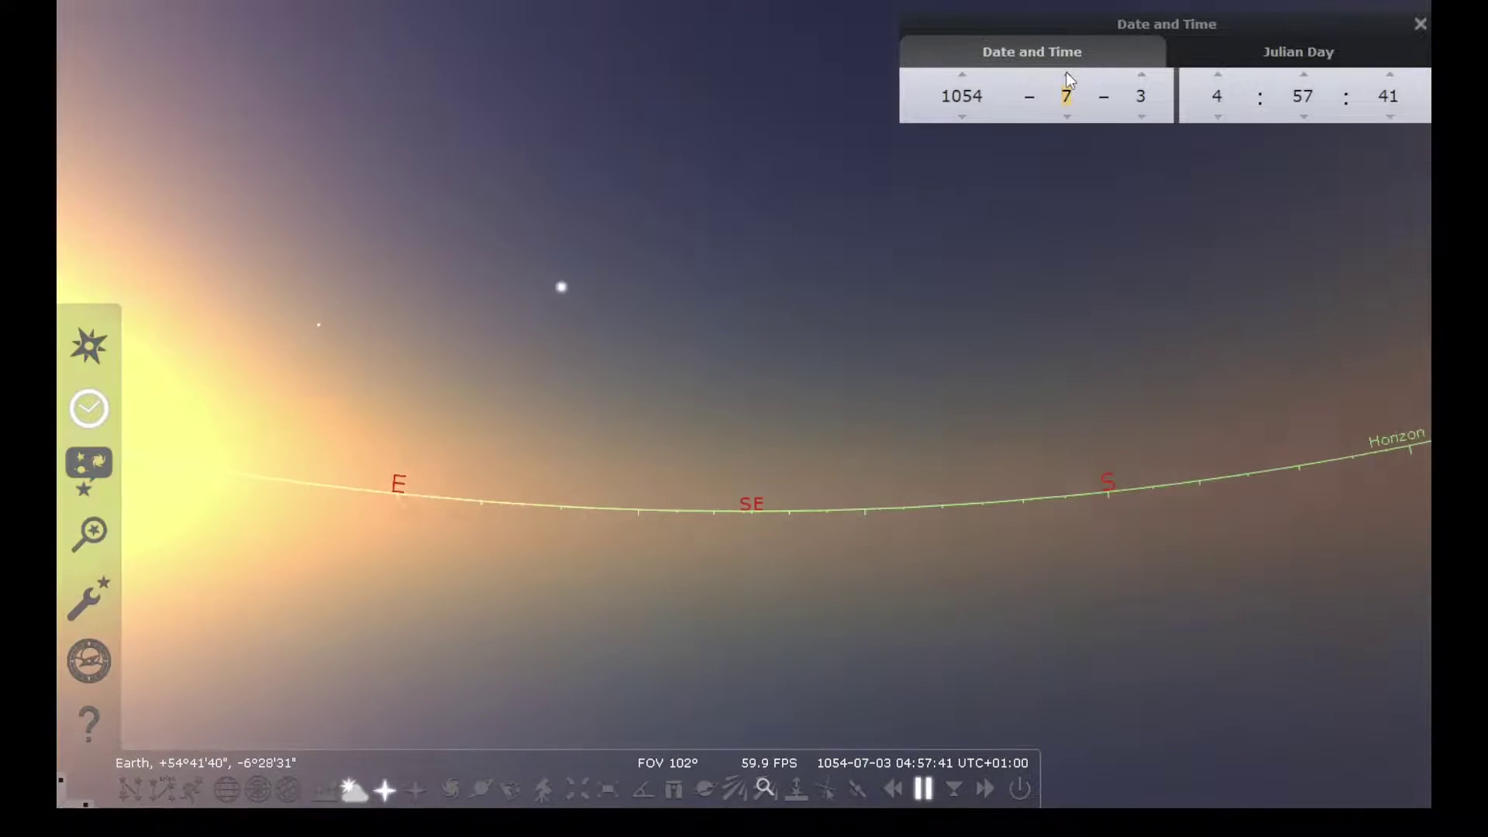
{"action": "left_click", "coordinate": [1140, 74]}
Wind the time back to about 03:11 and frame SN 1054A above the northeast horizon
{"action": "key", "text": "Left"}
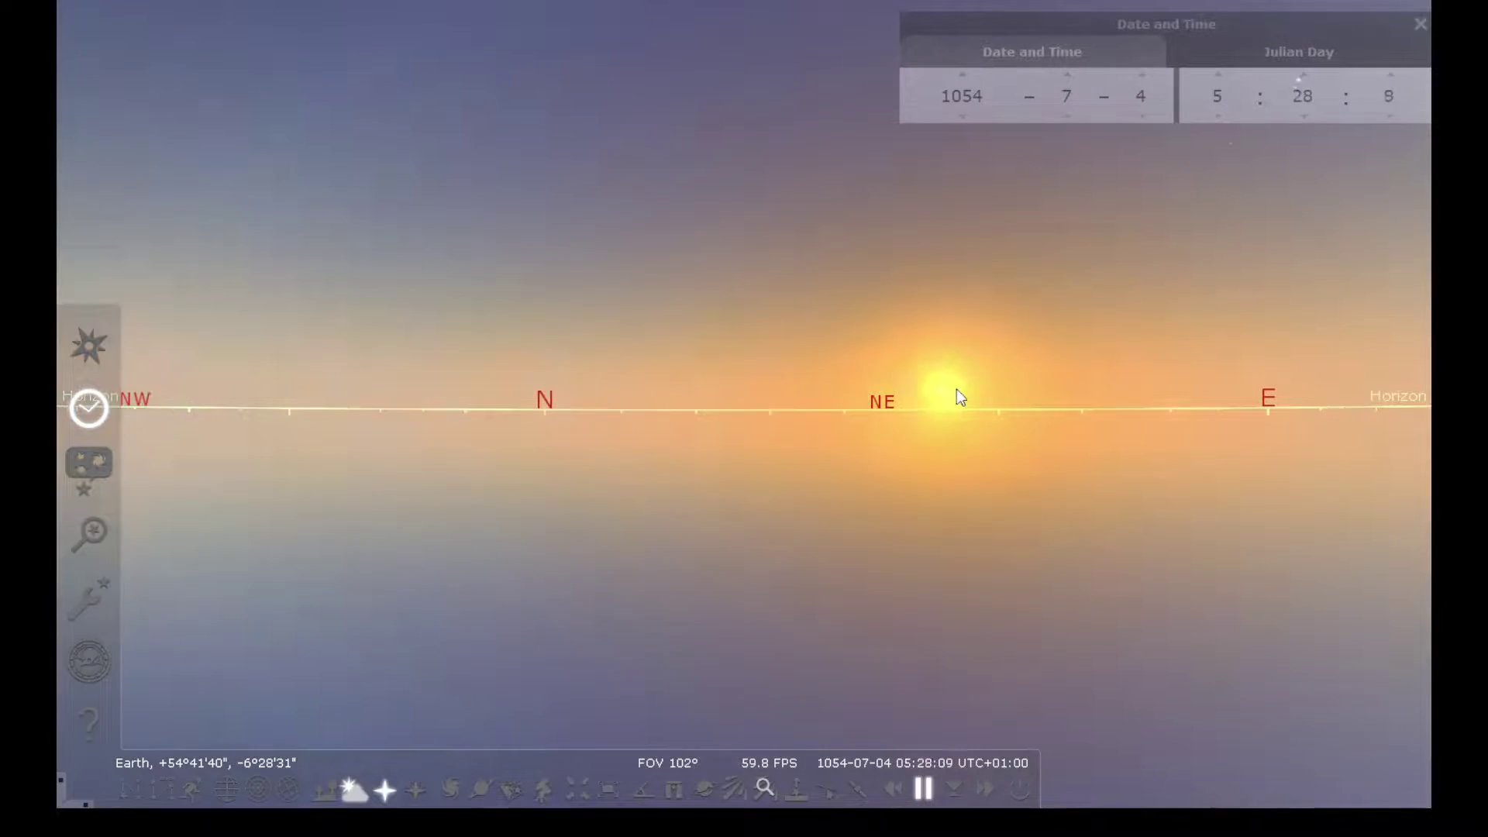
{"action": "left_click_drag", "start_coordinate": [956, 389], "coordinate": [803, 458]}
{"action": "left_click_drag", "start_coordinate": [950, 485], "coordinate": [764, 364]}
{"action": "scroll", "coordinate": [974, 398], "scroll_direction": "up", "scroll_amount": 3}
{"action": "left_click_drag", "start_coordinate": [951, 329], "coordinate": [639, 374]}
{"action": "scroll", "coordinate": [543, 395], "scroll_direction": "up", "scroll_amount": 3}
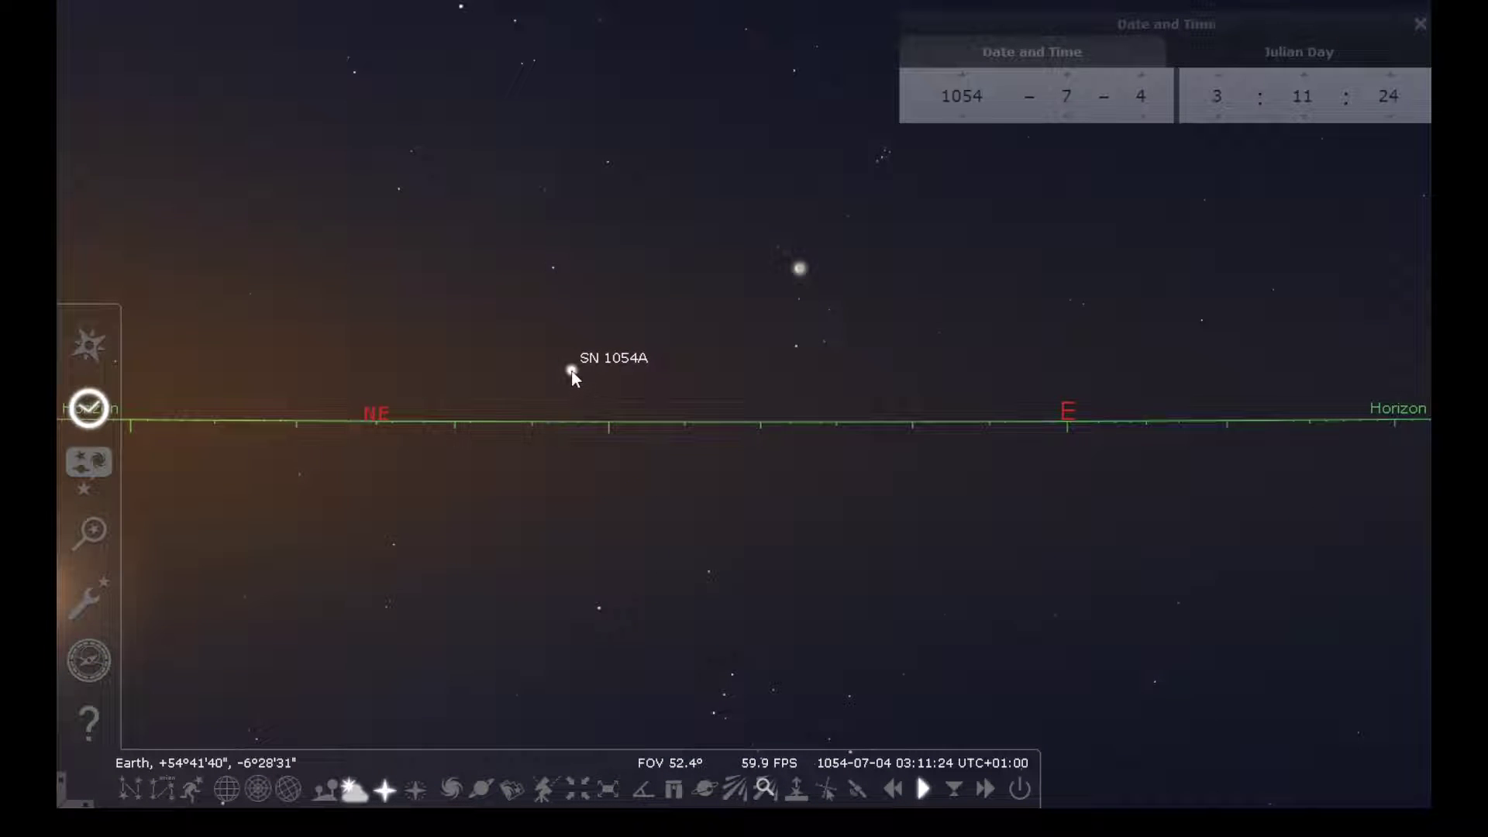
Select and centre SN 1054A, then show the constellation lines and artwork
{"action": "left_click", "coordinate": [571, 371]}
{"action": "scroll", "coordinate": [543, 399], "scroll_direction": "up", "scroll_amount": 4}
{"action": "key", "text": "space"}
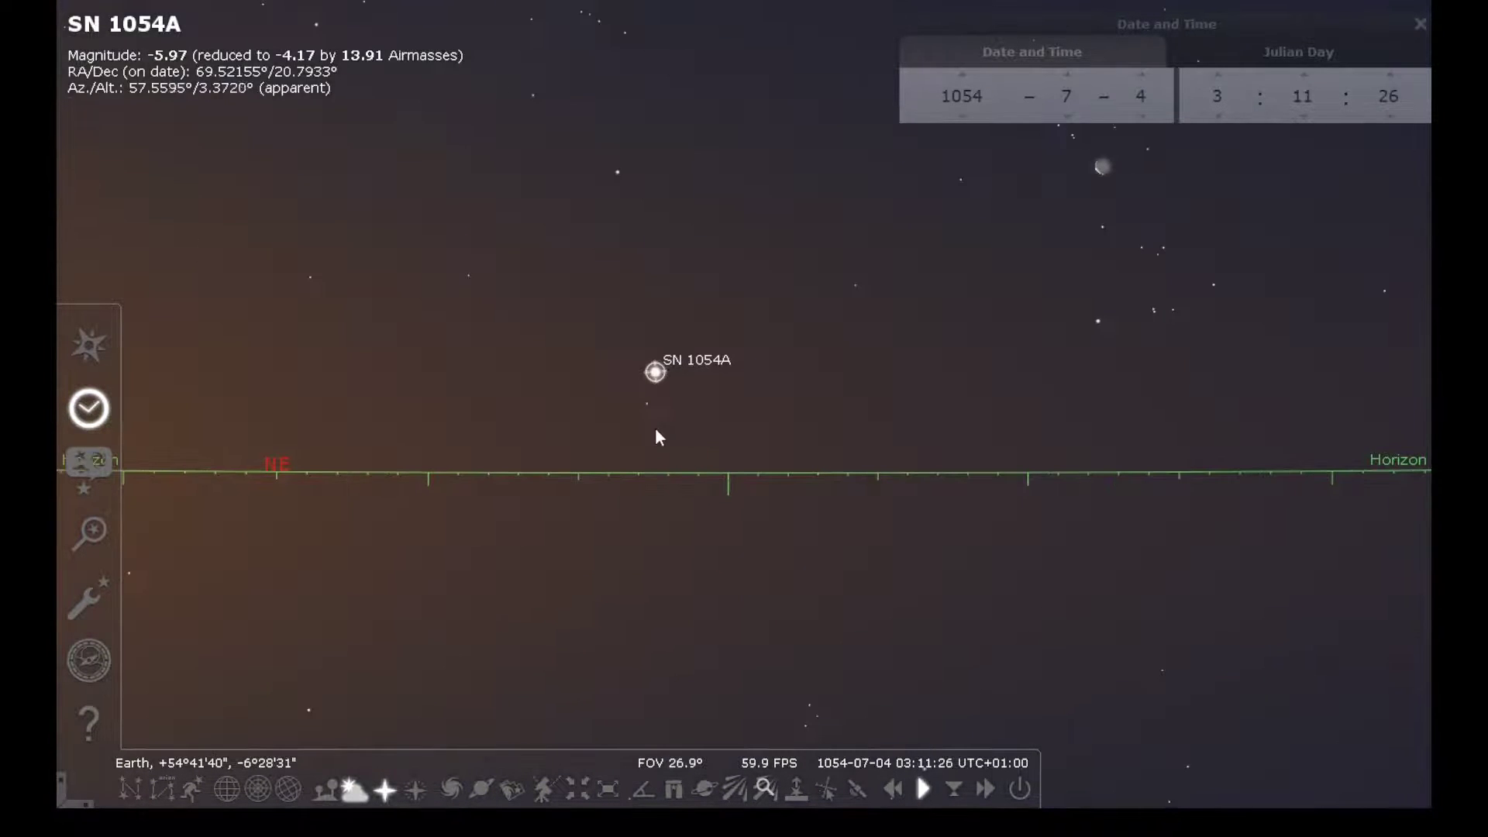
{"action": "scroll", "coordinate": [640, 394], "scroll_direction": "up", "scroll_amount": 5}
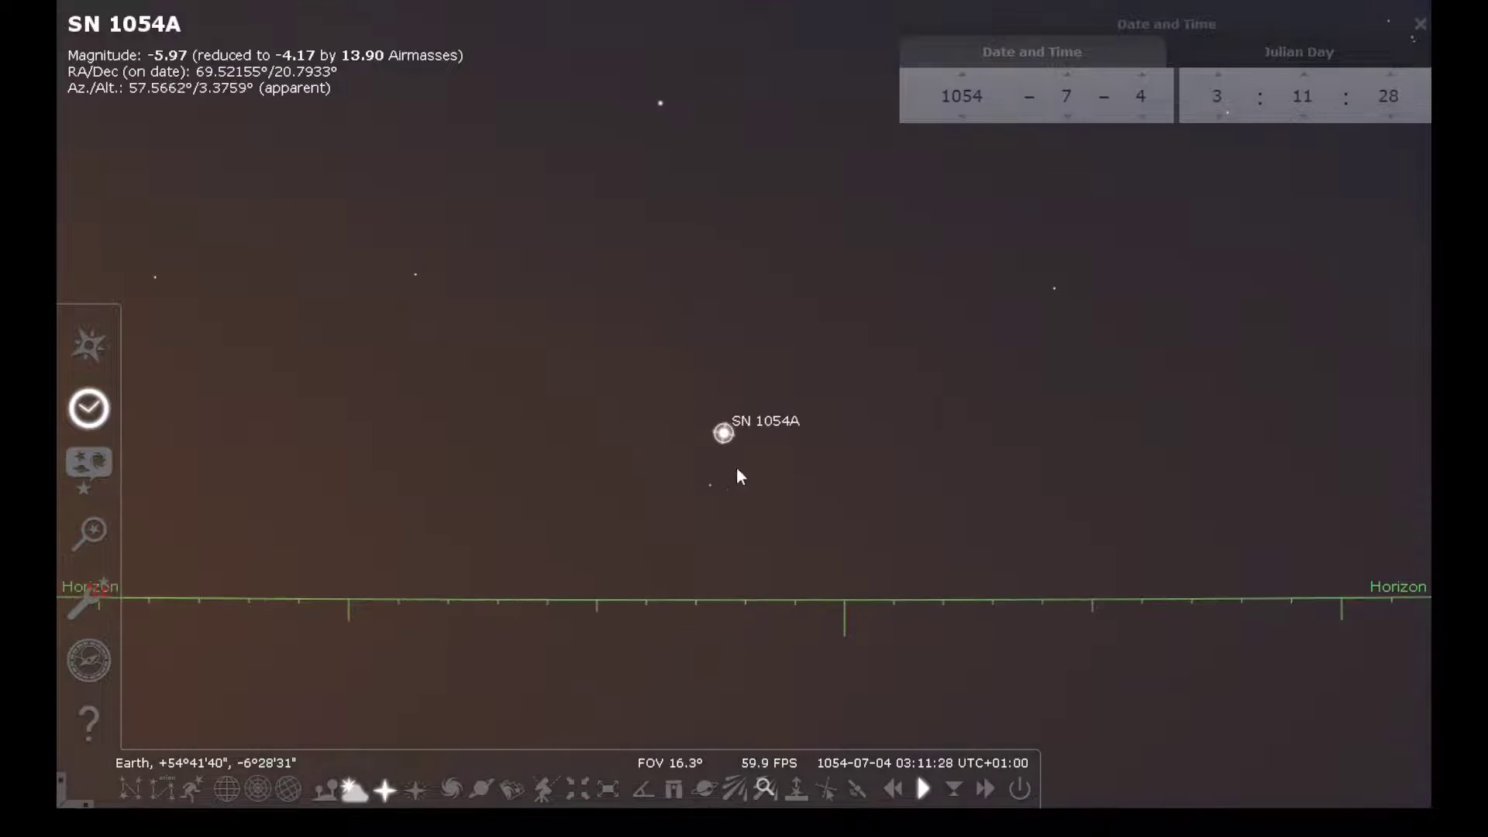
{"action": "scroll", "coordinate": [745, 465], "scroll_direction": "down", "scroll_amount": 5}
{"action": "key", "text": "c"}
{"action": "scroll", "coordinate": [771, 444], "scroll_direction": "down", "scroll_amount": 3}
{"action": "key", "text": "r"}
{"action": "key", "text": "r"}
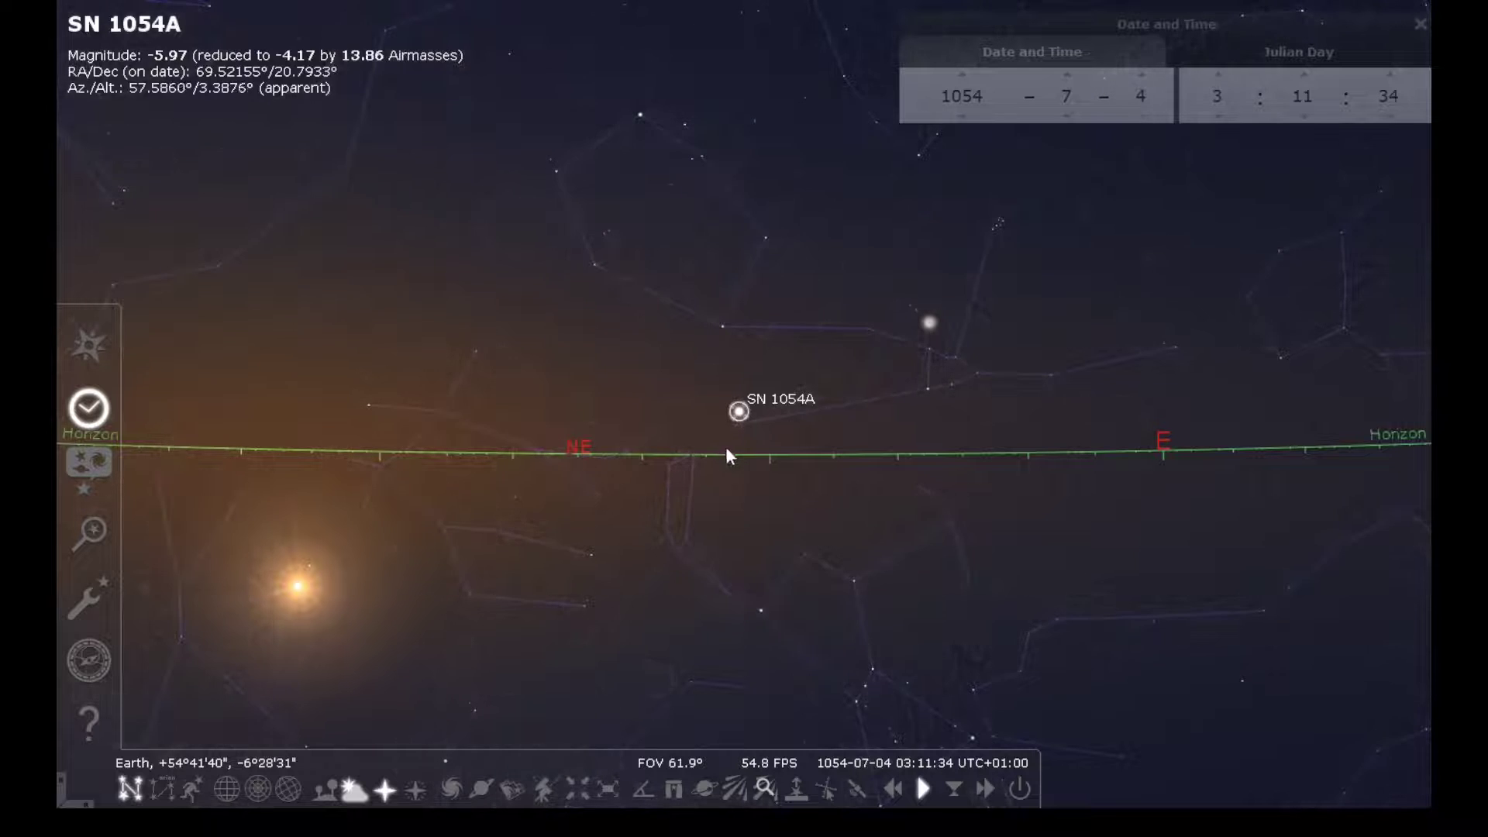
Step the month back to June, speed up time, then advance the month to October
{"action": "left_click", "coordinate": [1067, 116]}
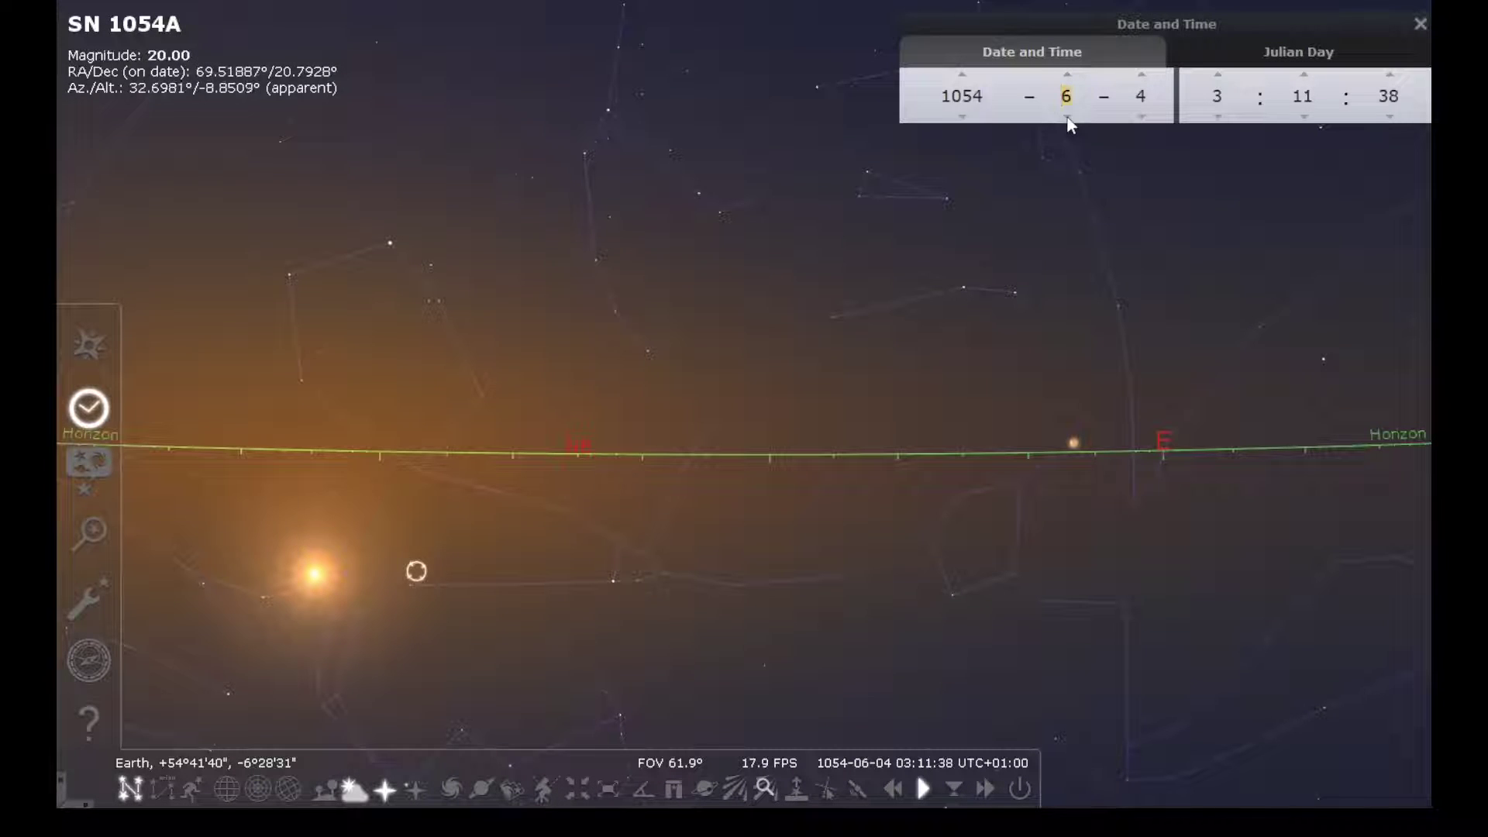
{"action": "key", "text": "l"}
{"action": "key", "text": "l"}
{"action": "key", "text": "l"}
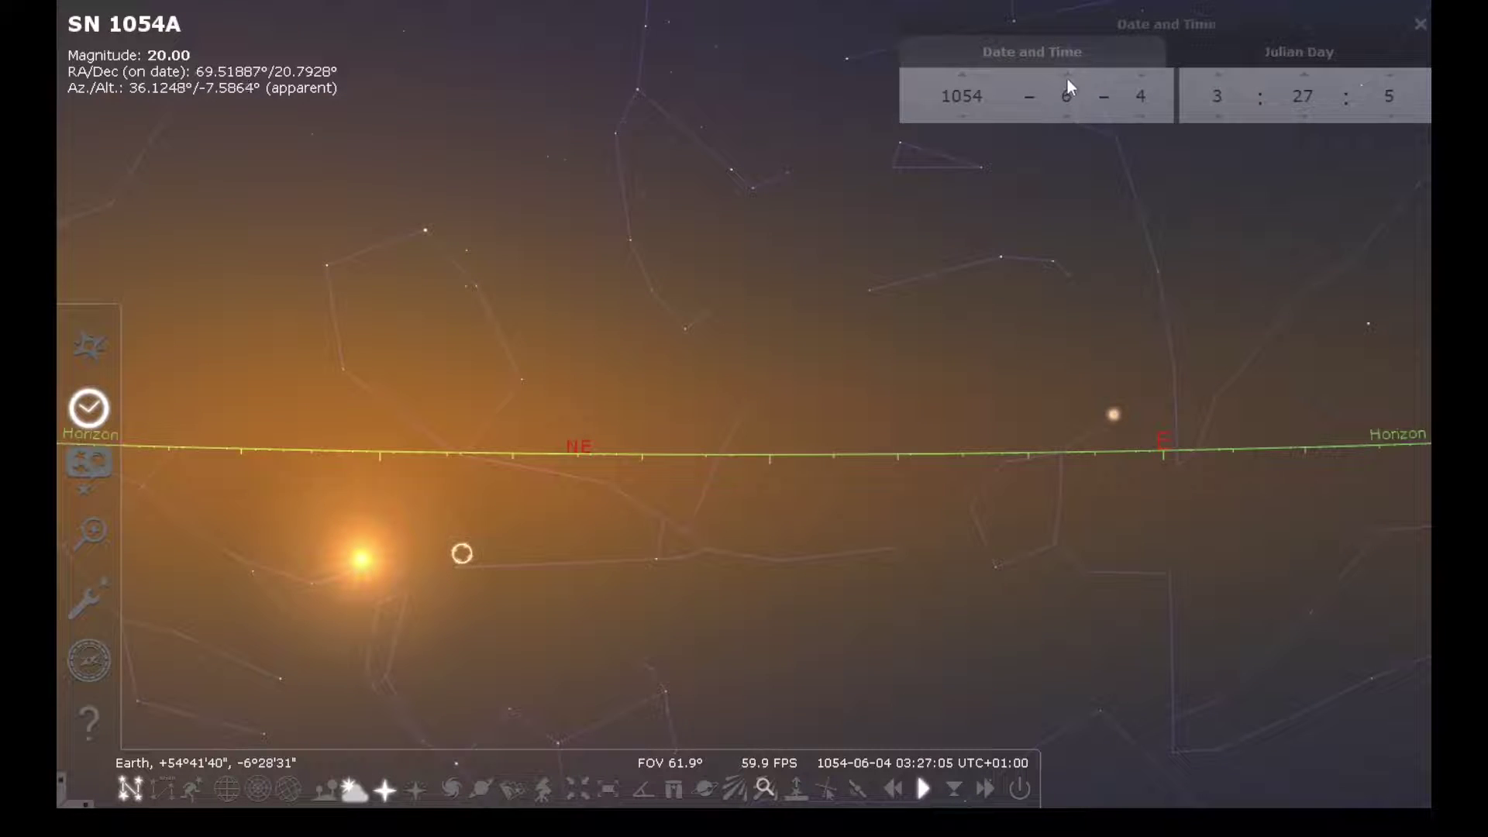
{"action": "left_click", "coordinate": [1067, 73]}
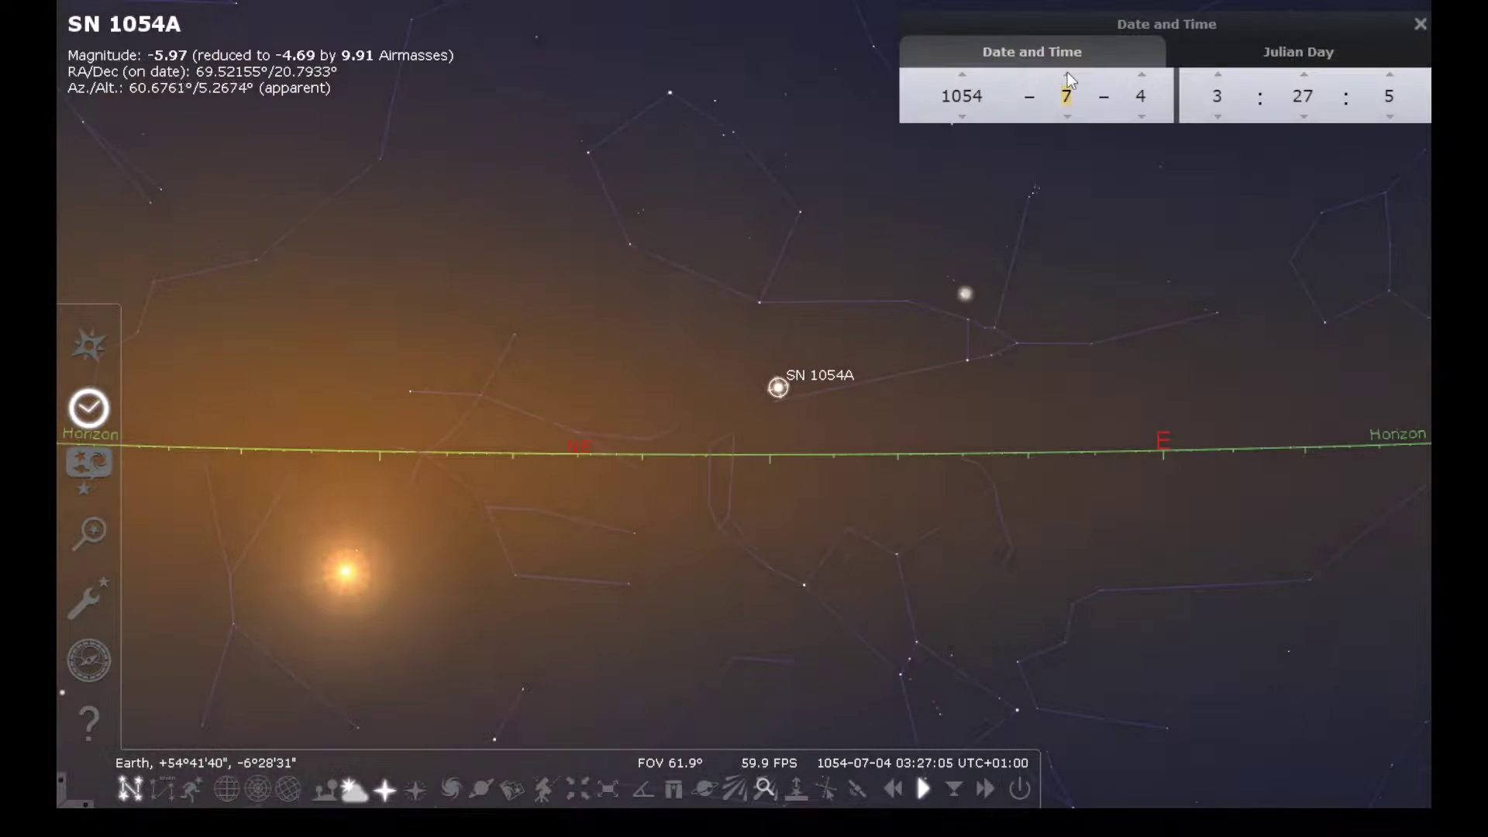
{"action": "left_click", "coordinate": [1067, 74]}
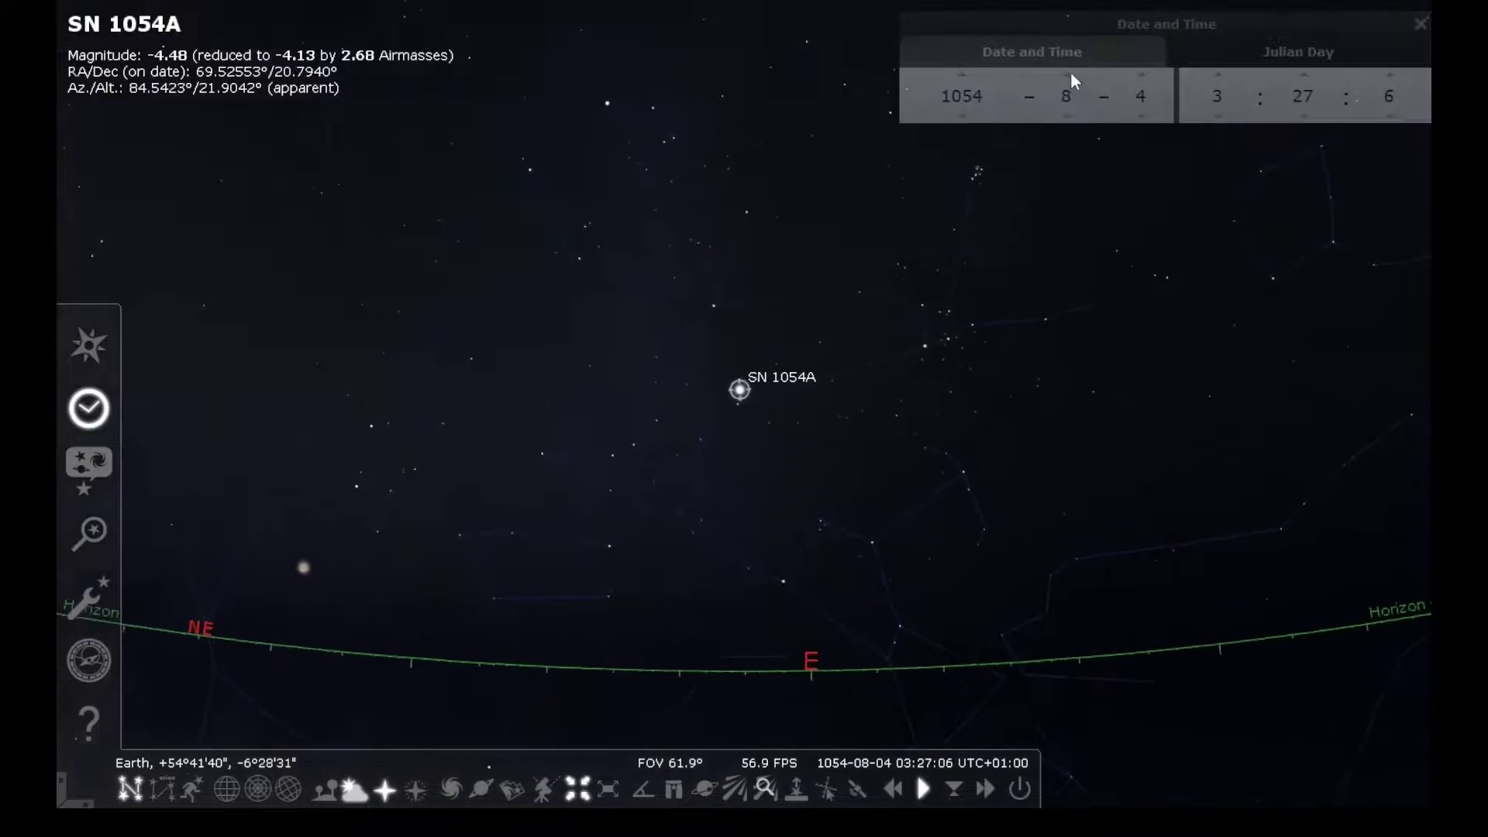
{"action": "left_click", "coordinate": [1067, 74]}
{"action": "left_click", "coordinate": [1066, 74]}
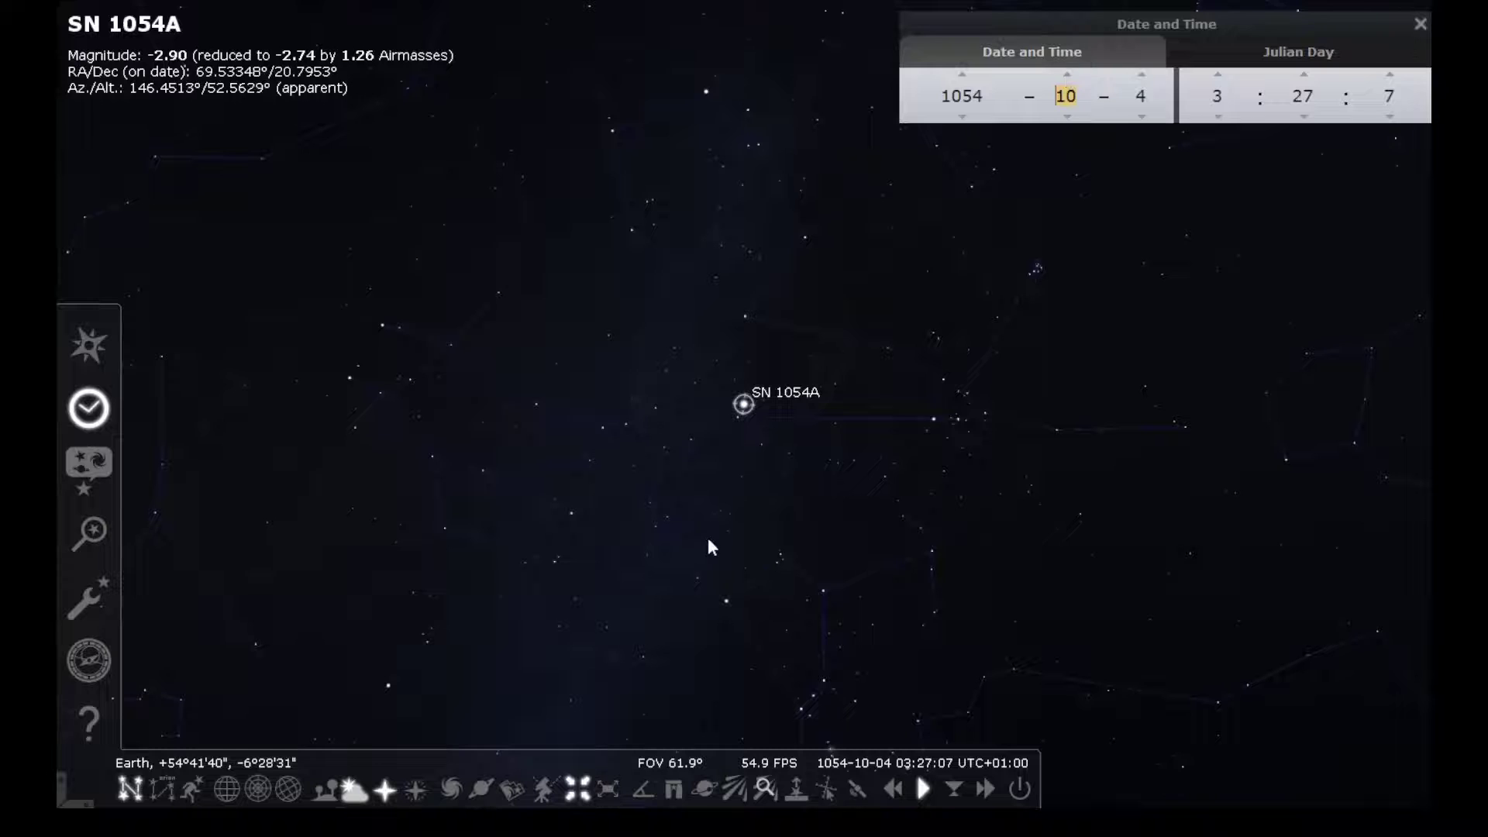
Pan the sky to bring the horizon into view and recentre on SN 1054A
{"action": "left_click_drag", "start_coordinate": [696, 541], "coordinate": [833, 289]}
{"action": "scroll", "coordinate": [717, 333], "scroll_direction": "down", "scroll_amount": 5}
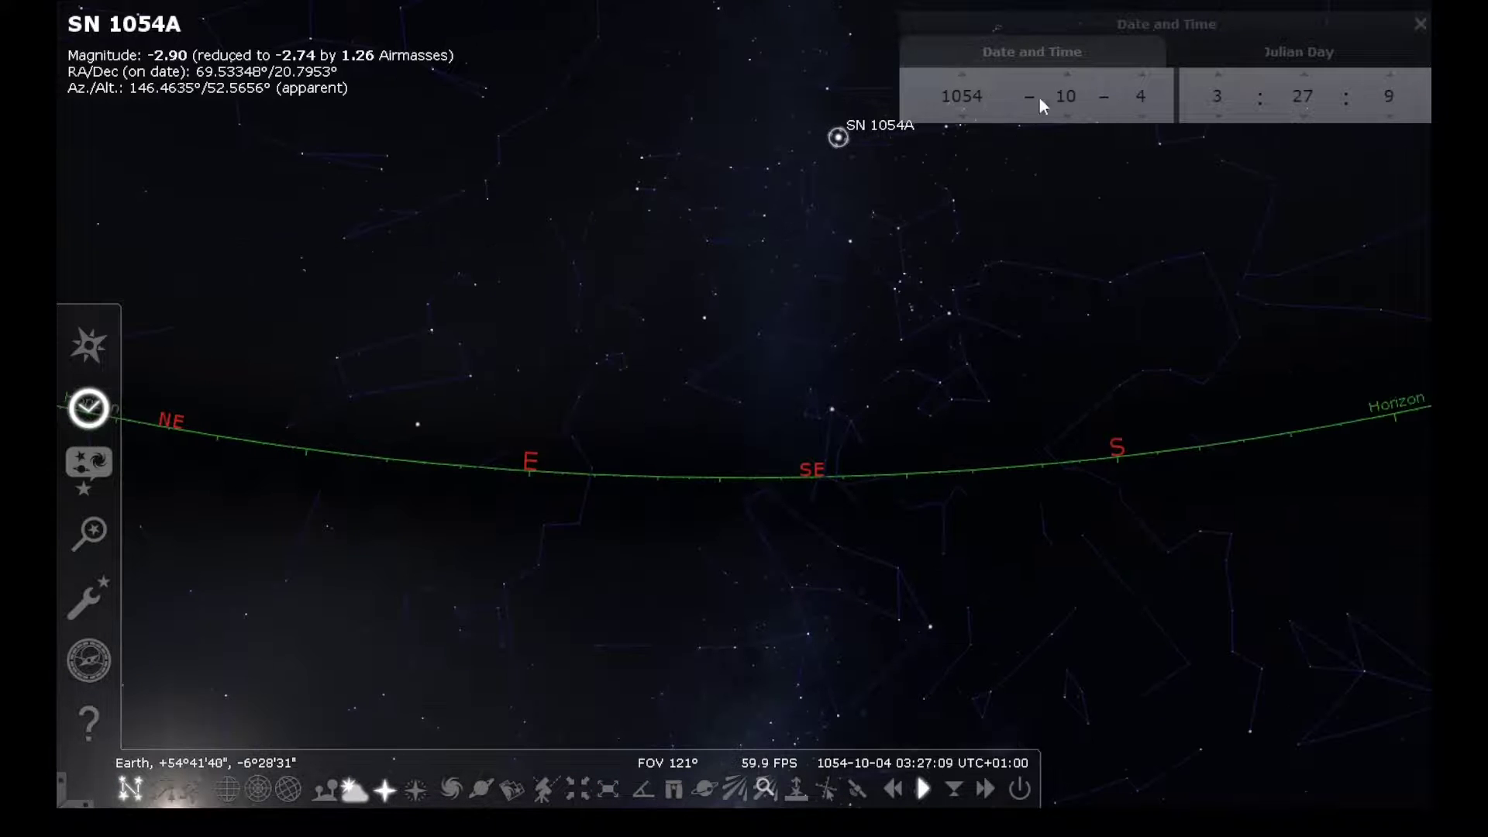
{"action": "left_click_drag", "start_coordinate": [1020, 305], "coordinate": [769, 653]}
{"action": "scroll", "coordinate": [745, 517], "scroll_direction": "up", "scroll_amount": 3}
{"action": "left_click_drag", "start_coordinate": [644, 439], "coordinate": [1010, 625]}
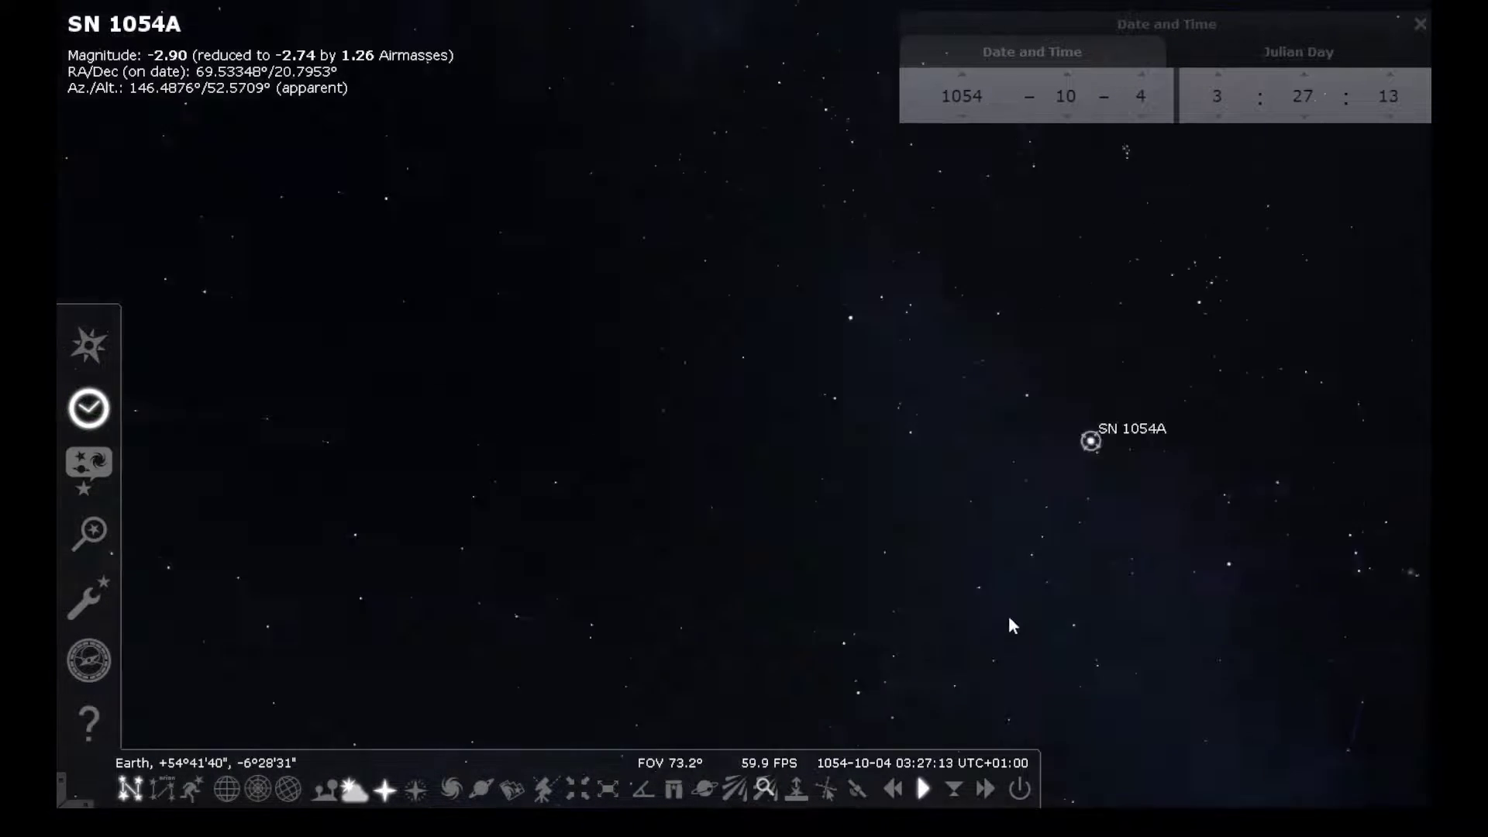
{"action": "left_click_drag", "start_coordinate": [724, 488], "coordinate": [695, 204]}
{"action": "left_click_drag", "start_coordinate": [628, 344], "coordinate": [724, 356]}
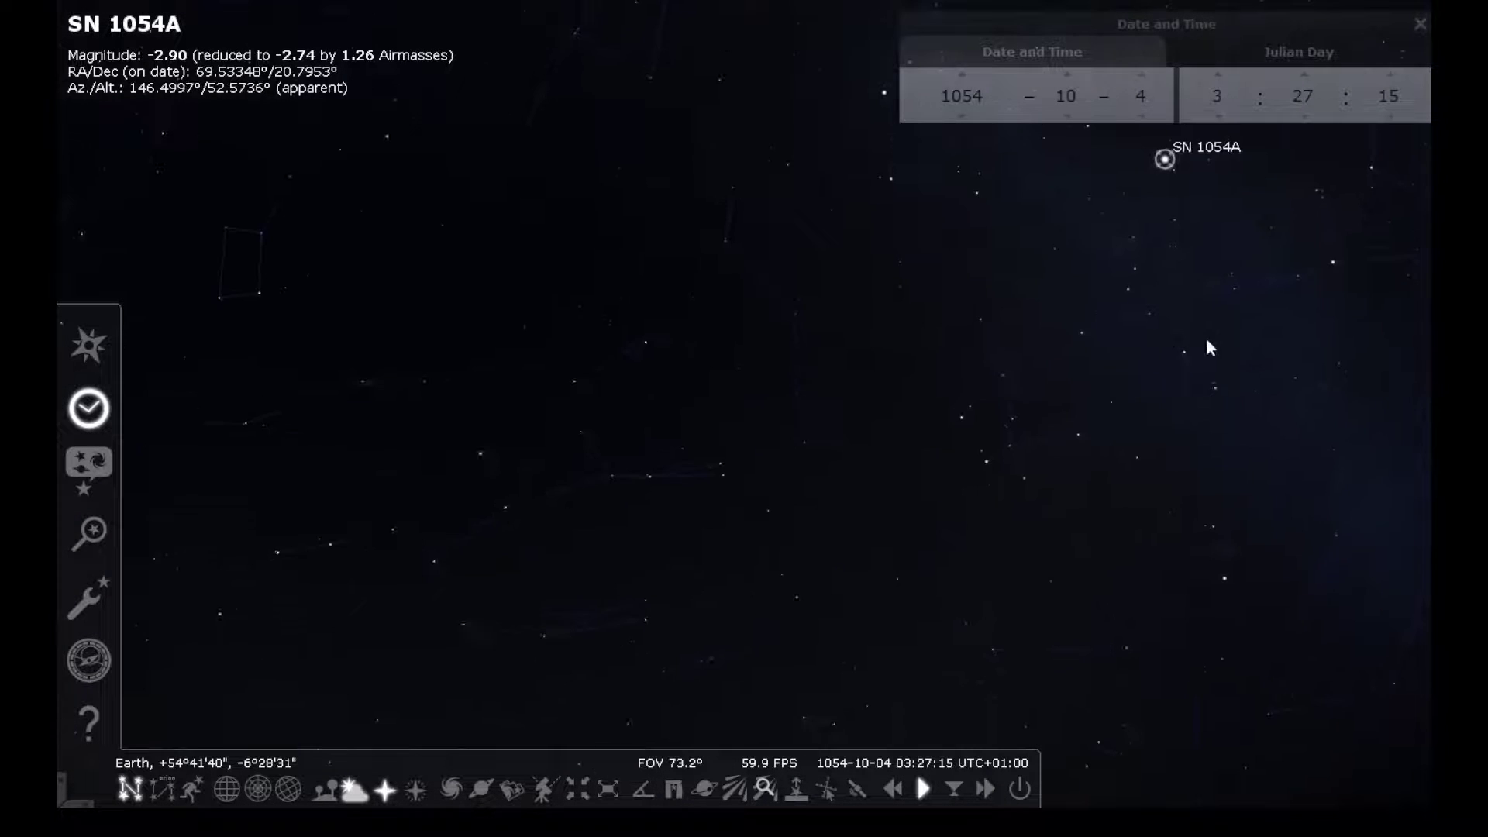
{"action": "left_click_drag", "start_coordinate": [1205, 346], "coordinate": [690, 338]}
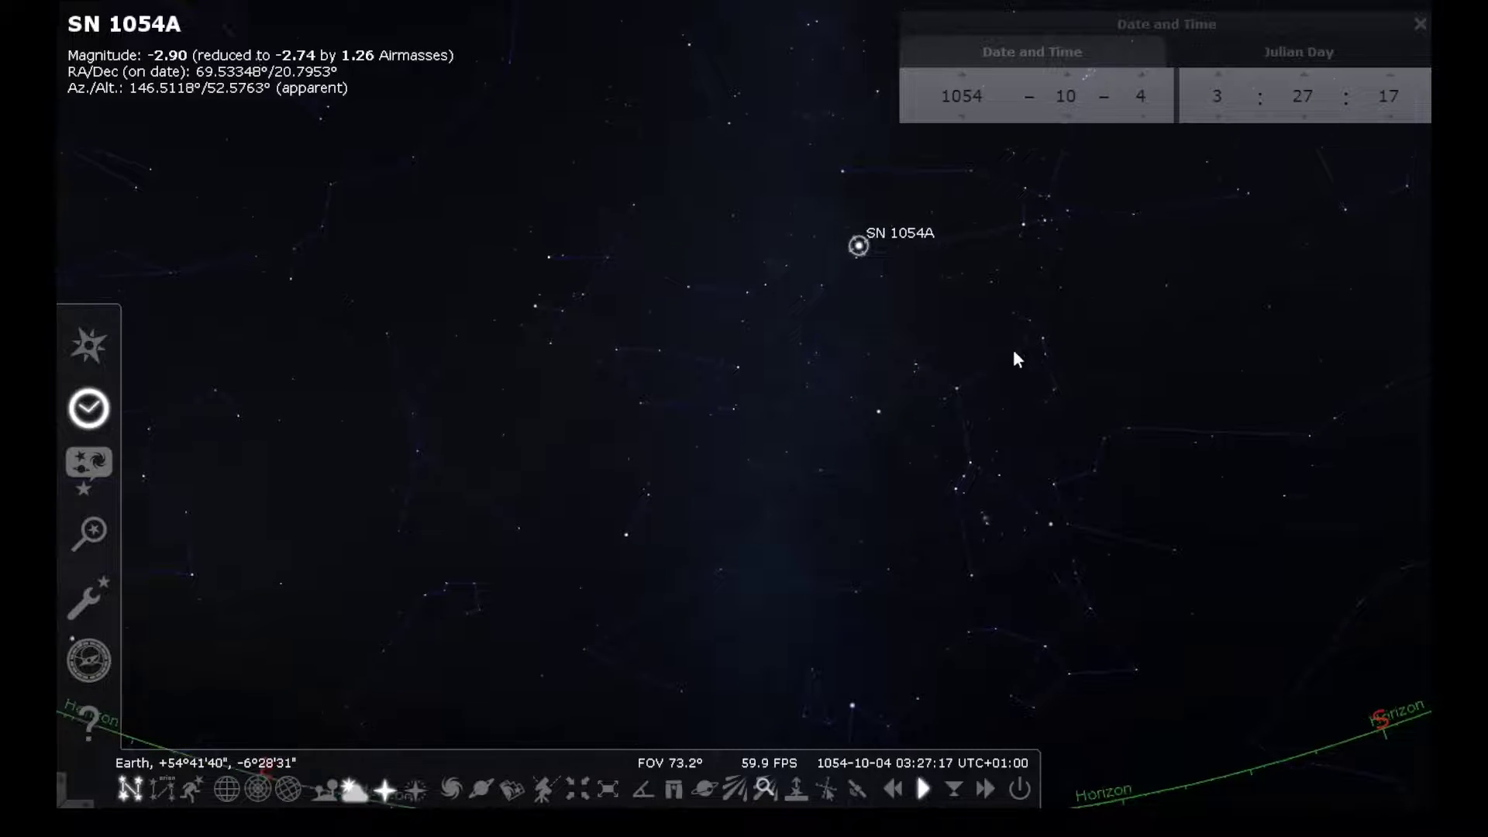
{"action": "left_click_drag", "start_coordinate": [963, 348], "coordinate": [684, 258]}
{"action": "key", "text": "space"}
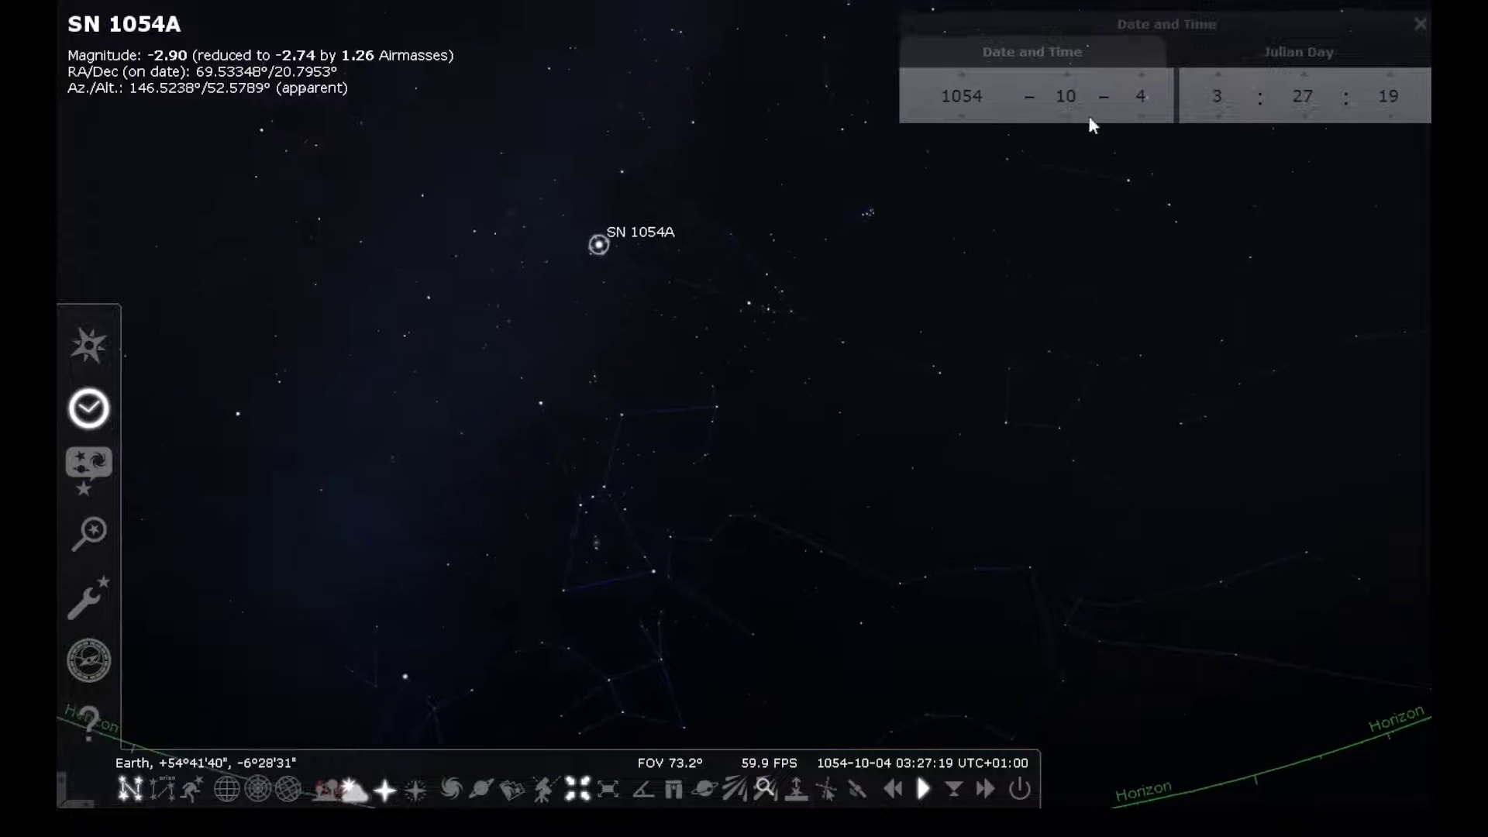
Advance the month through November and December into January 1055, then back to December 1054
{"action": "left_click", "coordinate": [1067, 74]}
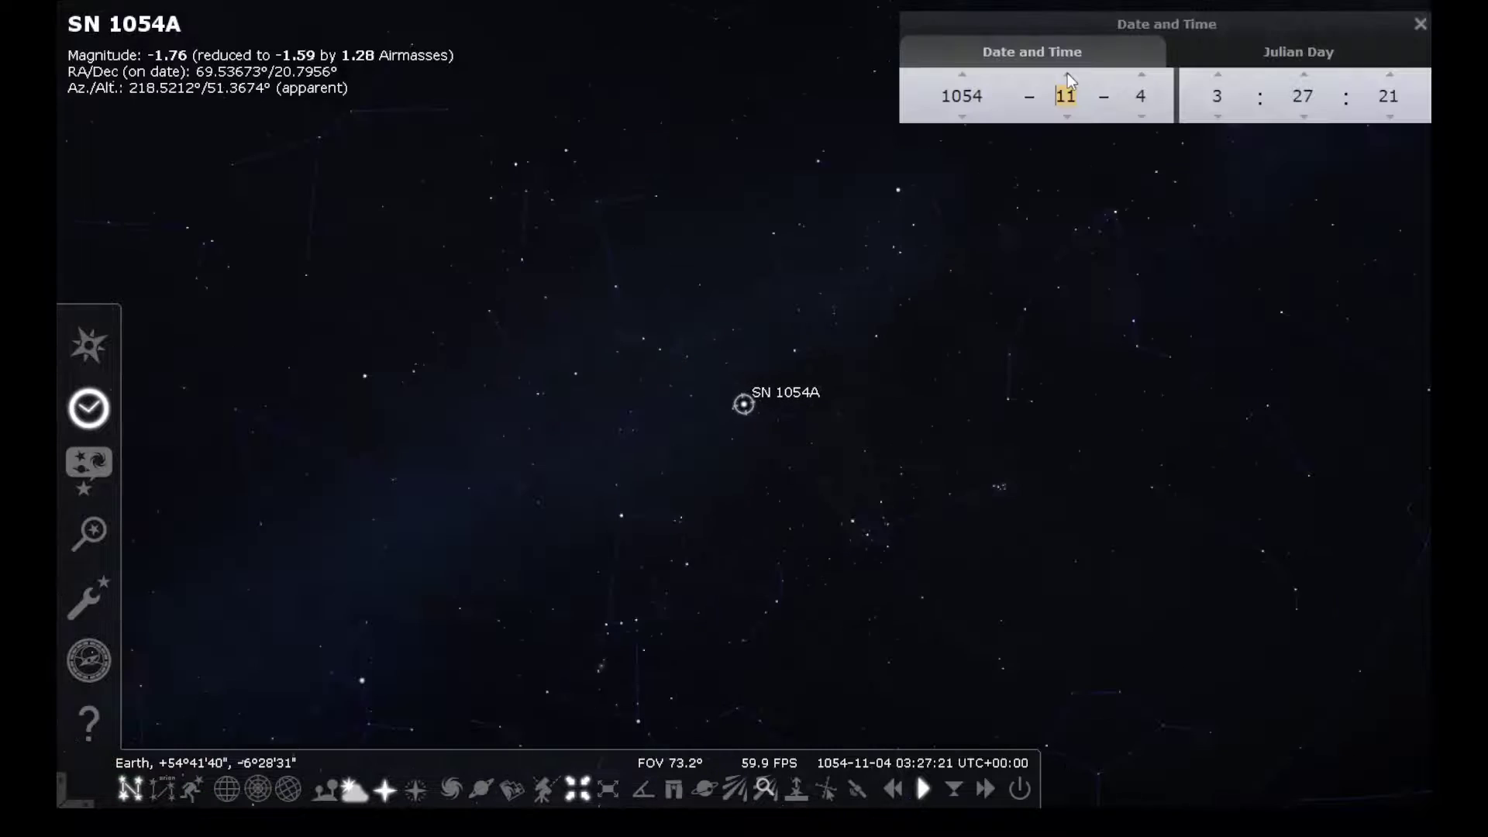
{"action": "left_click", "coordinate": [1067, 74]}
{"action": "left_click", "coordinate": [1067, 73]}
{"action": "scroll", "coordinate": [756, 434], "scroll_direction": "up", "scroll_amount": 5}
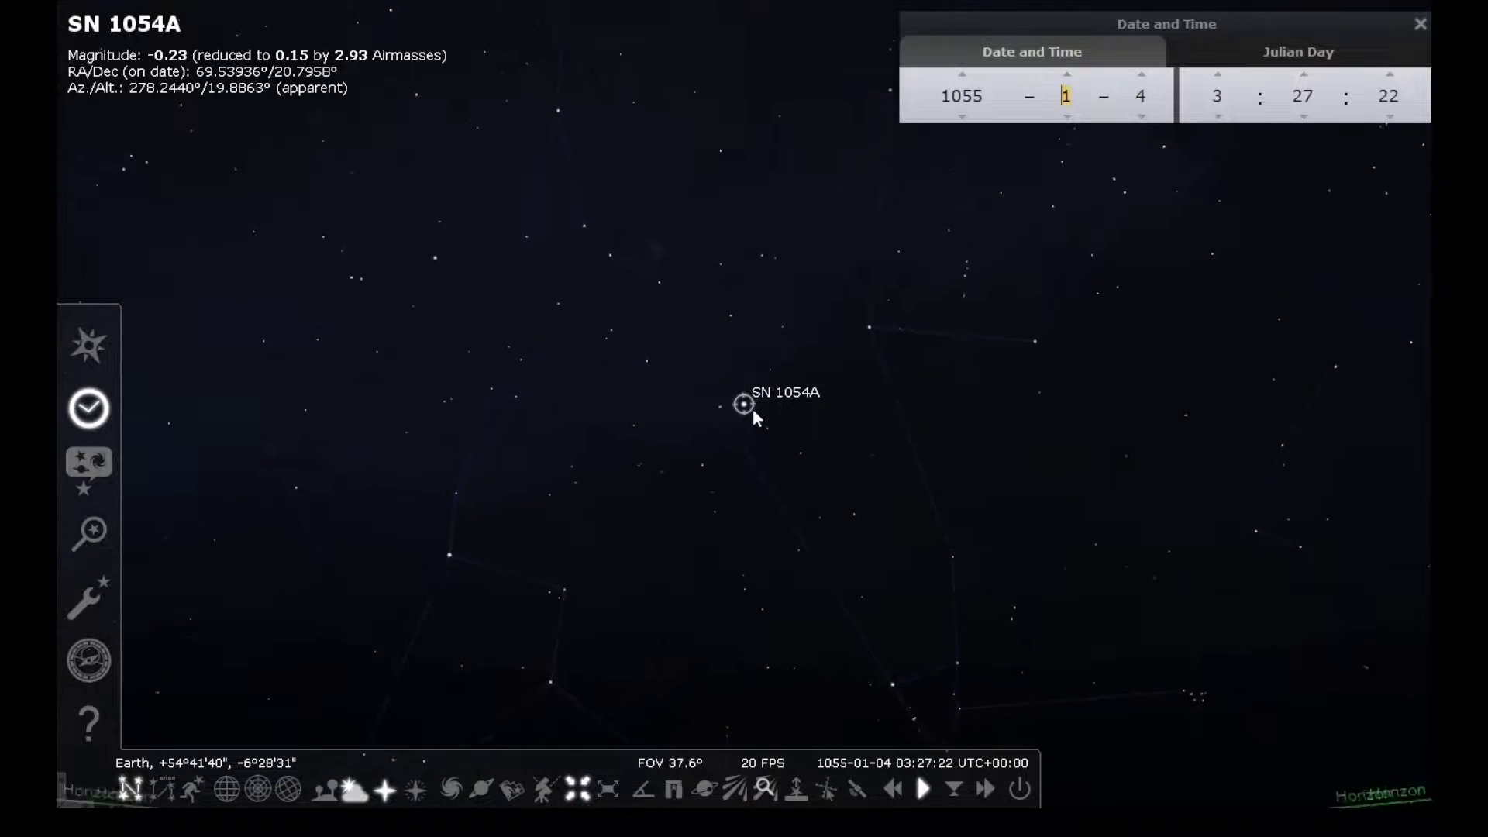
{"action": "left_click", "coordinate": [1067, 116]}
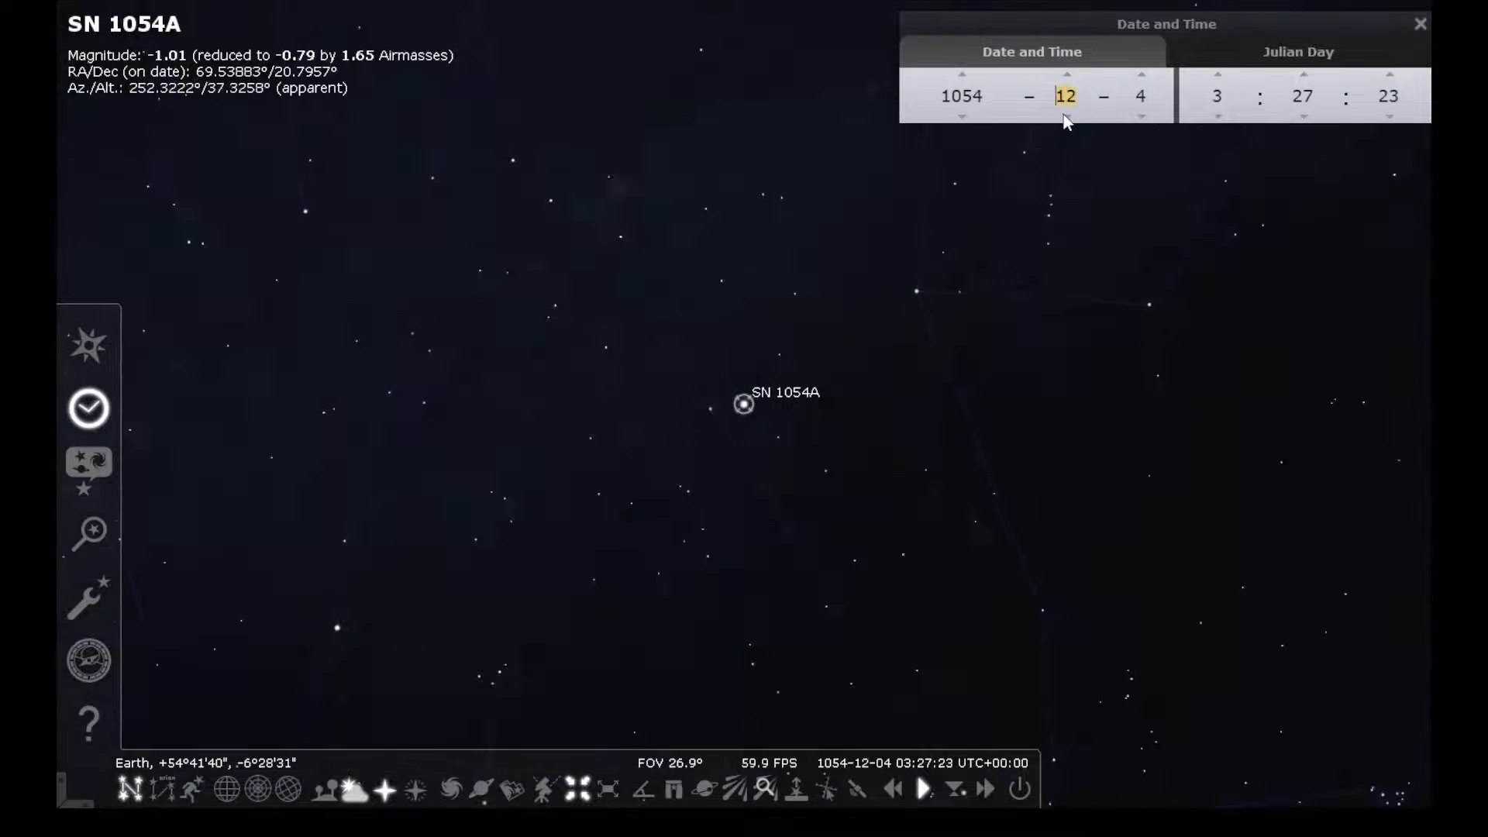
Advance the month one by one from January to December 1055
{"action": "left_click", "coordinate": [1067, 73]}
{"action": "left_click", "coordinate": [1067, 73]}
{"action": "left_click", "coordinate": [1067, 73]}
{"action": "left_click", "coordinate": [1067, 74]}
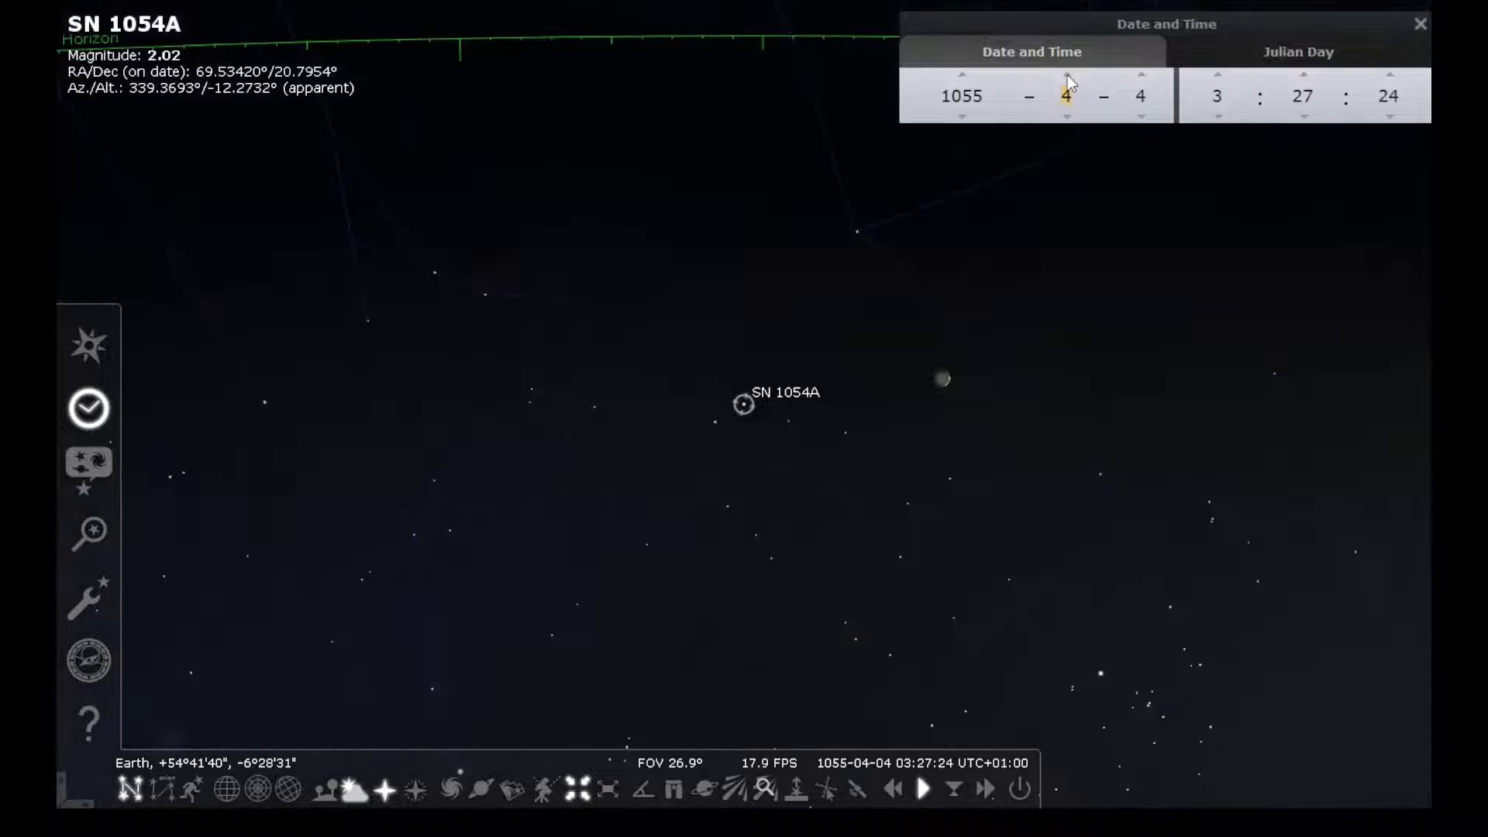
{"action": "left_click", "coordinate": [1067, 73]}
{"action": "left_click", "coordinate": [1067, 74]}
{"action": "left_click", "coordinate": [1067, 74]}
{"action": "left_click", "coordinate": [1067, 73]}
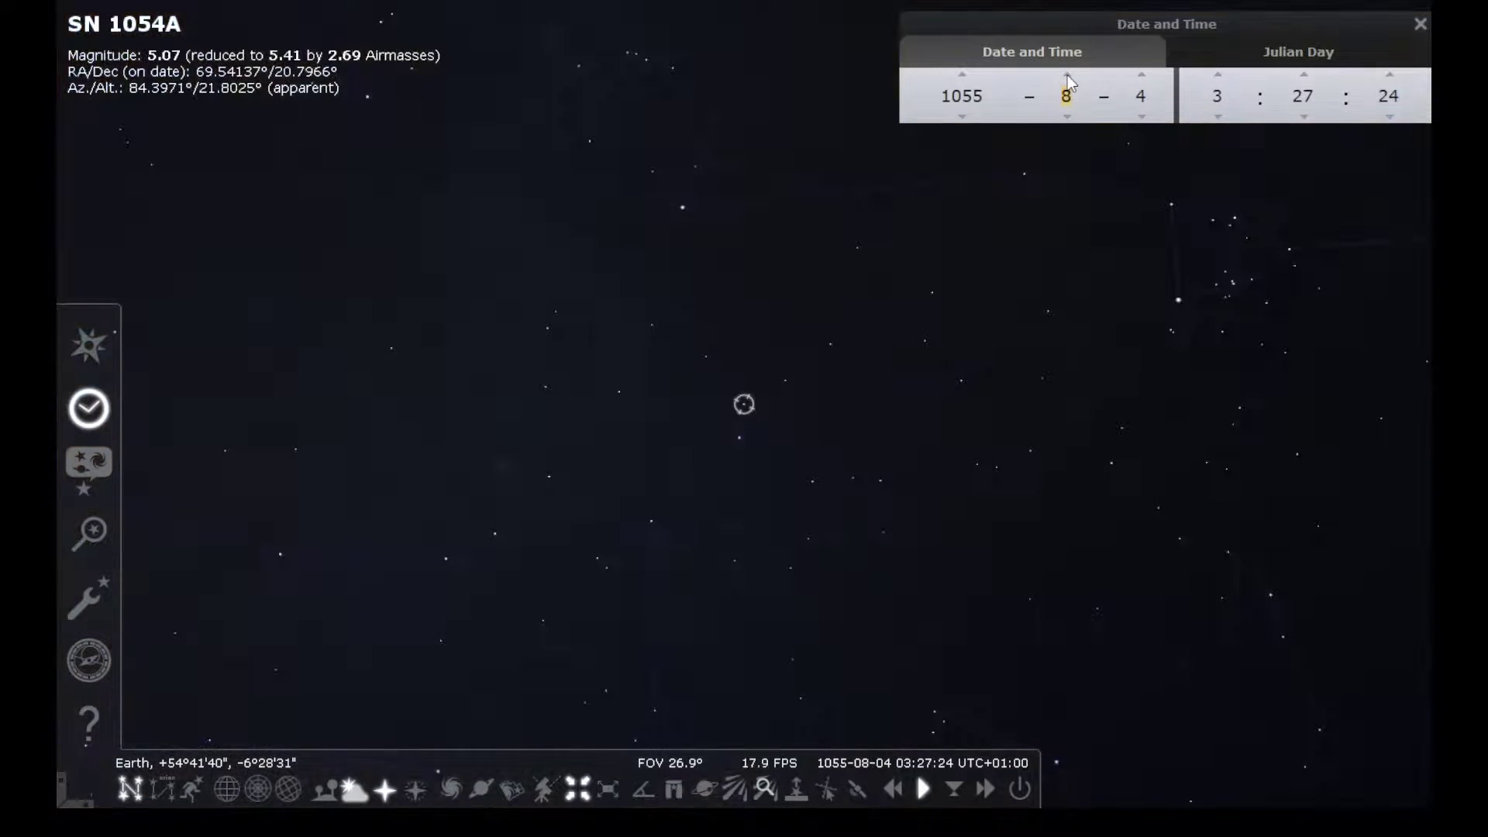
{"action": "left_click", "coordinate": [1067, 74]}
{"action": "left_click", "coordinate": [1067, 74]}
{"action": "left_click", "coordinate": [1066, 74]}
{"action": "left_click", "coordinate": [1067, 73]}
{"action": "left_click", "coordinate": [1067, 74]}
{"action": "left_click", "coordinate": [1067, 74]}
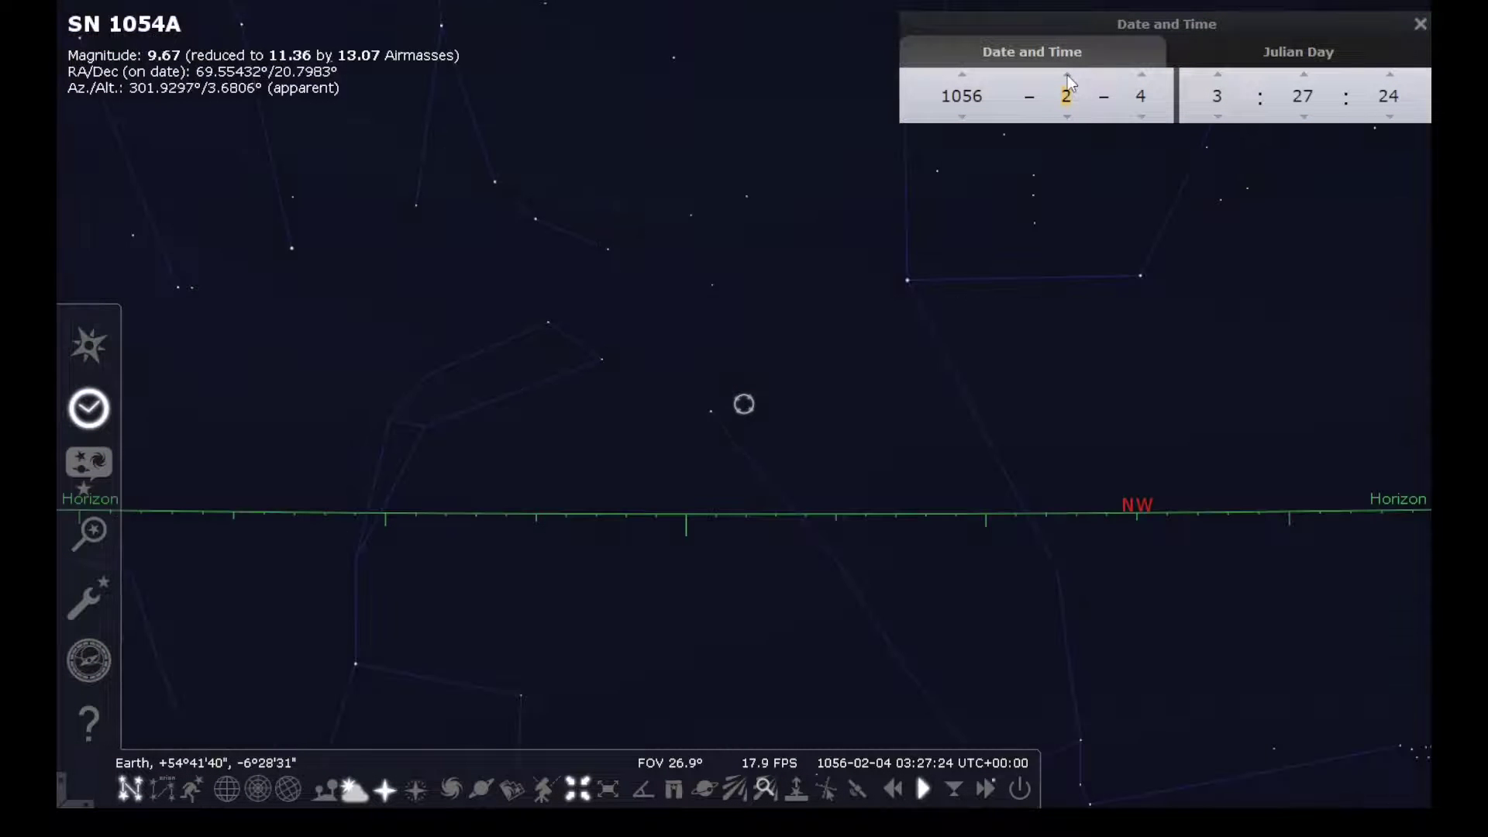
Step back to November 1055, then advance the month through to September 1056
{"action": "scroll", "coordinate": [745, 407], "scroll_direction": "up", "scroll_amount": 5}
{"action": "scroll", "coordinate": [746, 411], "scroll_direction": "up", "scroll_amount": 2}
{"action": "scroll", "coordinate": [747, 419], "scroll_direction": "down", "scroll_amount": 5}
{"action": "left_click", "coordinate": [1067, 116]}
{"action": "left_click", "coordinate": [1067, 117]}
{"action": "left_click", "coordinate": [1067, 117]}
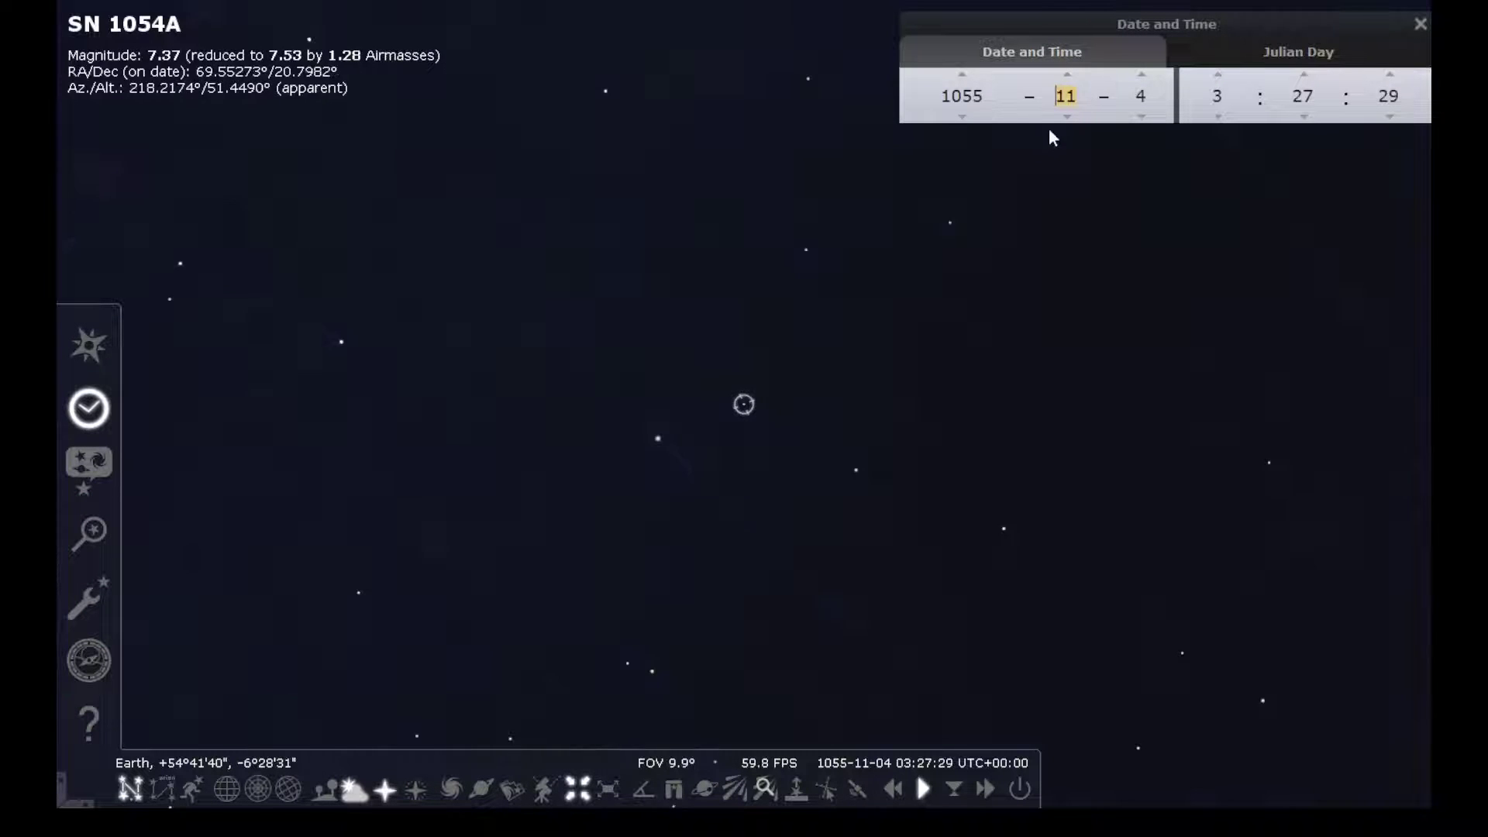
{"action": "scroll", "coordinate": [1042, 233], "scroll_direction": "down", "scroll_amount": 2}
{"action": "left_click", "coordinate": [1067, 74]}
{"action": "left_click", "coordinate": [1067, 74]}
{"action": "left_click", "coordinate": [1067, 74]}
{"action": "left_click", "coordinate": [1067, 74]}
{"action": "left_click", "coordinate": [1066, 74]}
{"action": "left_click", "coordinate": [1066, 74]}
{"action": "left_click", "coordinate": [1066, 74]}
{"action": "left_click", "coordinate": [1066, 75]}
{"action": "left_click", "coordinate": [1066, 75]}
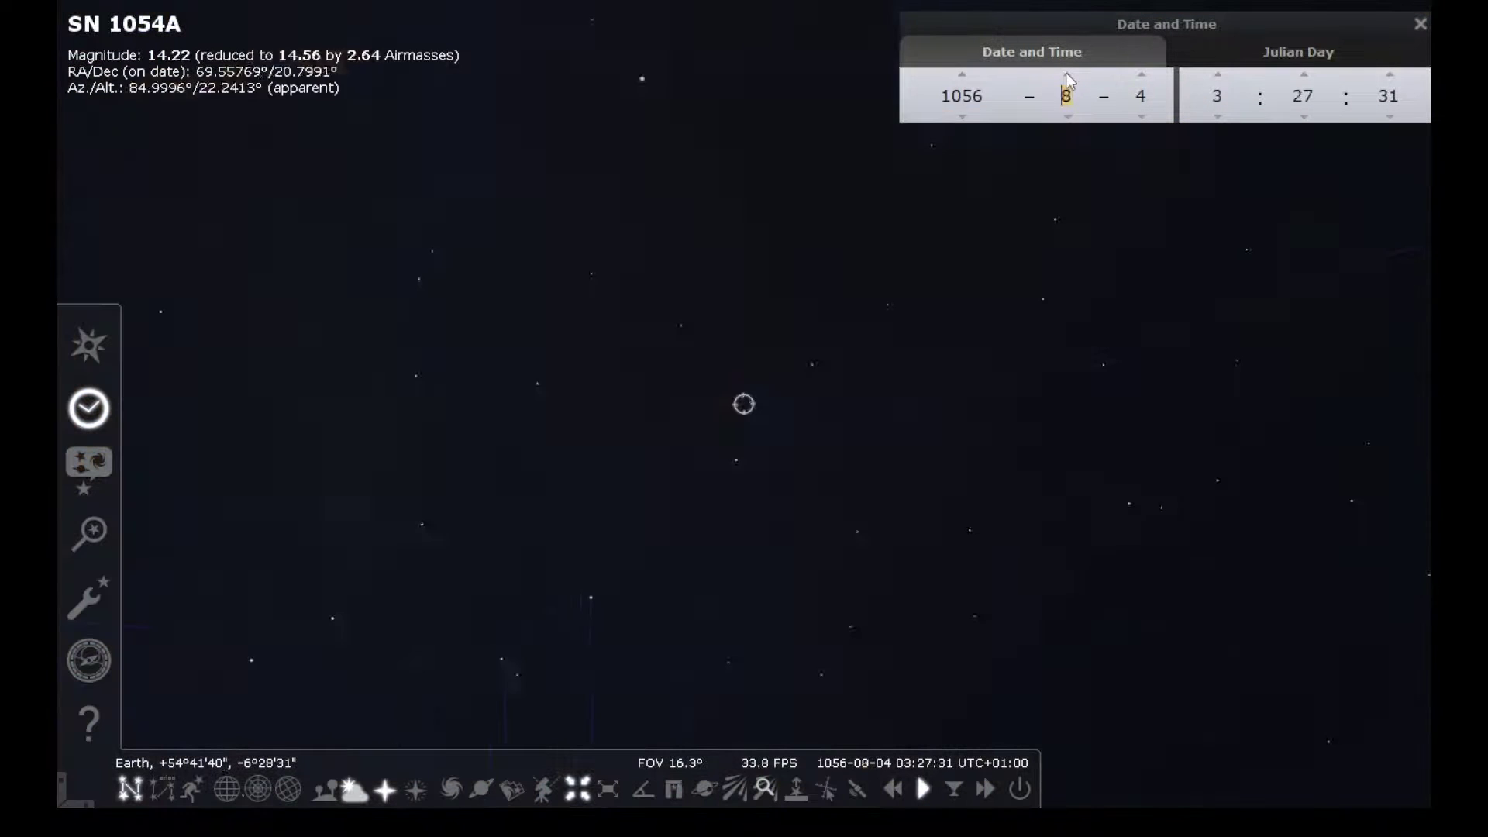
{"action": "left_click", "coordinate": [1066, 74]}
Pan the sky left and right to relocate SN 1054A
{"action": "left_click_drag", "start_coordinate": [1025, 310], "coordinate": [899, 338]}
{"action": "scroll", "coordinate": [871, 443], "scroll_direction": "down", "scroll_amount": 1}
{"action": "left_click_drag", "start_coordinate": [650, 516], "coordinate": [687, 375]}
{"action": "scroll", "coordinate": [692, 357], "scroll_direction": "down", "scroll_amount": 2}
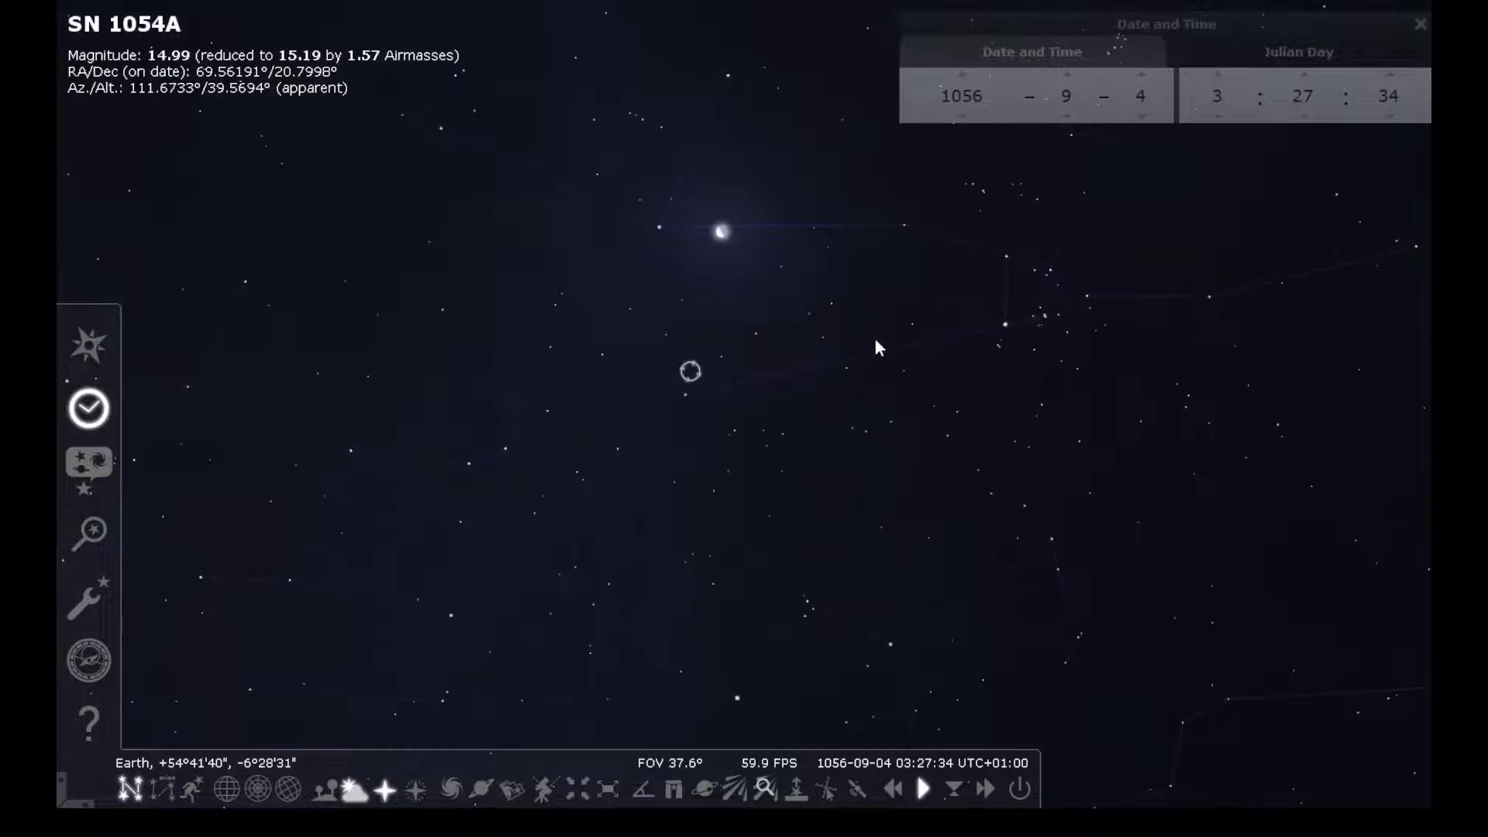
{"action": "left_click_drag", "start_coordinate": [886, 339], "coordinate": [404, 427]}
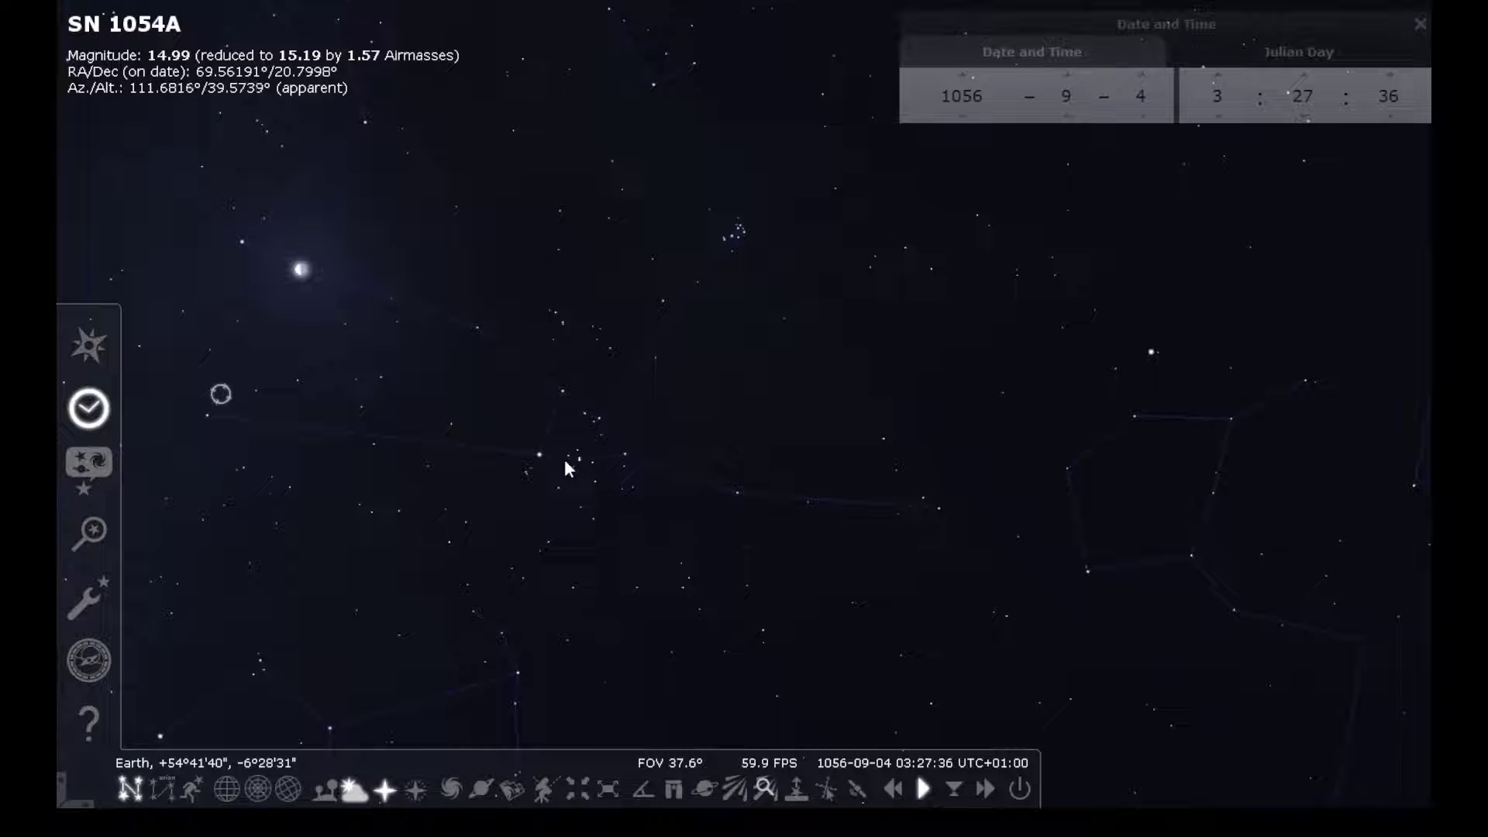
{"action": "left_click_drag", "start_coordinate": [565, 468], "coordinate": [494, 478]}
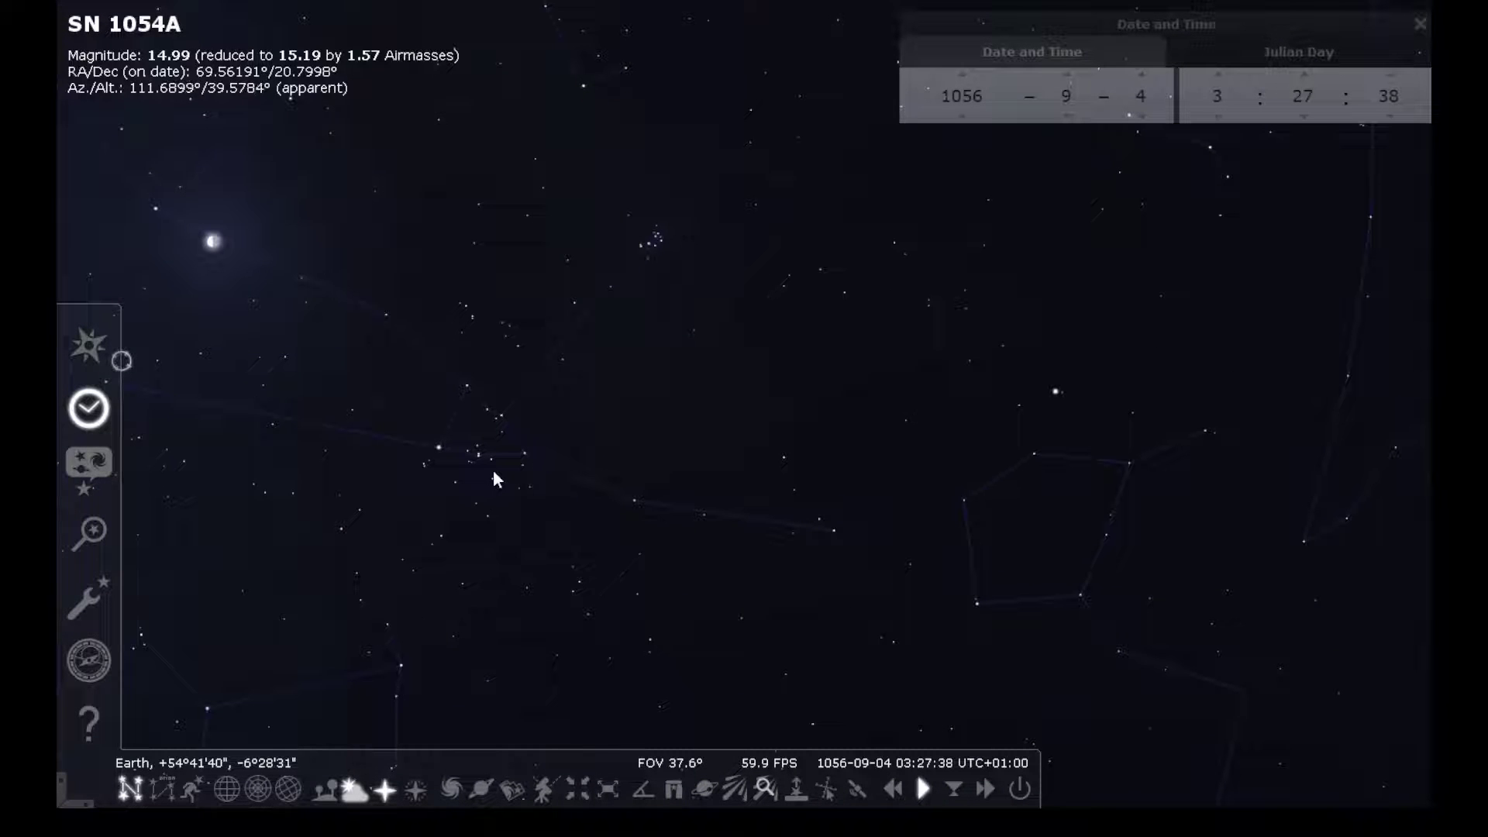
{"action": "left_click_drag", "start_coordinate": [395, 335], "coordinate": [478, 372]}
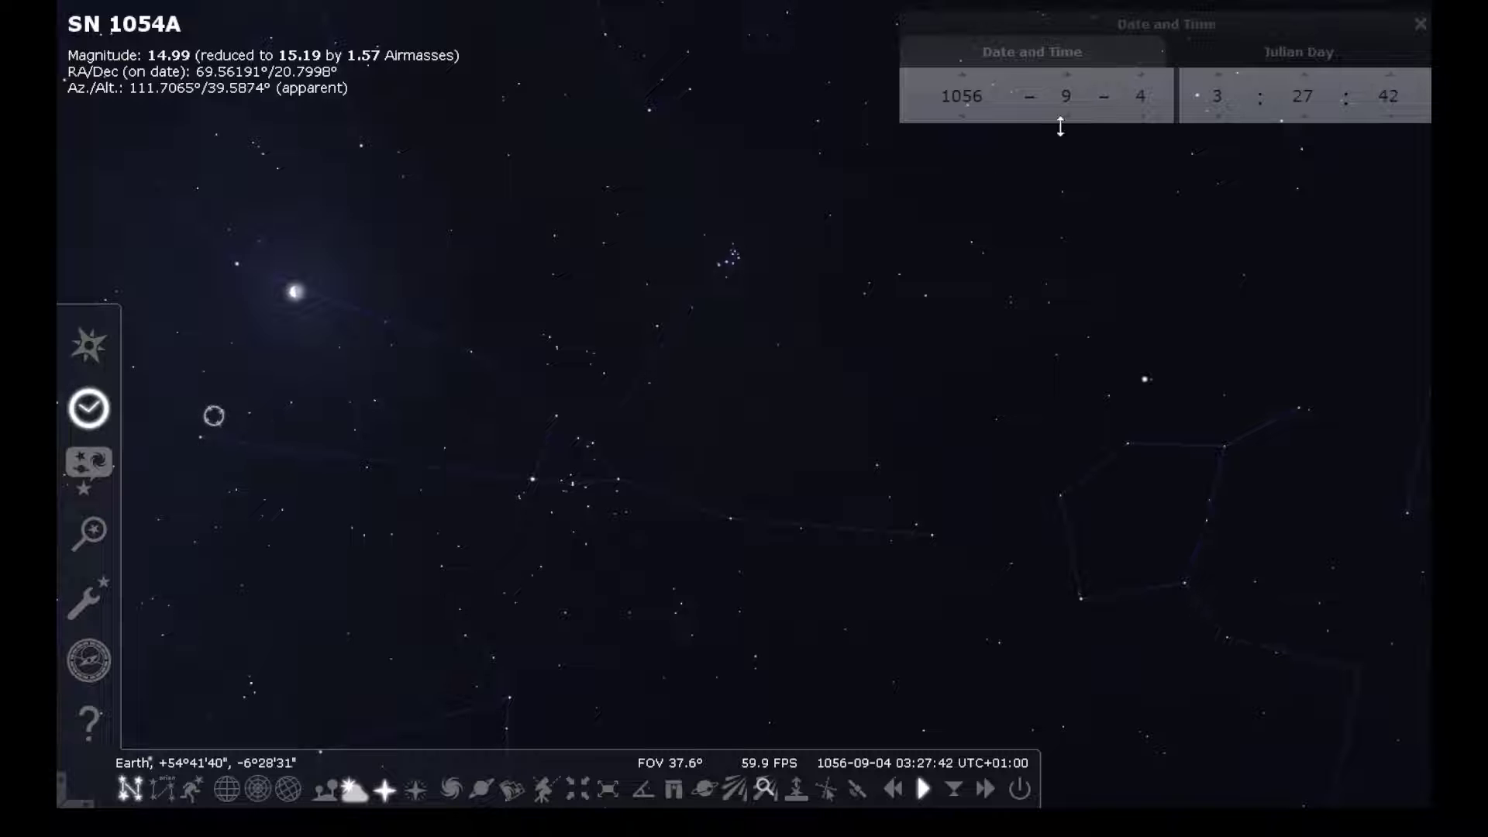
Zoom out, then bring SN 1054A toward the middle of the view
{"action": "scroll", "coordinate": [1068, 115], "scroll_direction": "down", "scroll_amount": 4}
{"action": "scroll", "coordinate": [1067, 116], "scroll_direction": "down", "scroll_amount": 6}
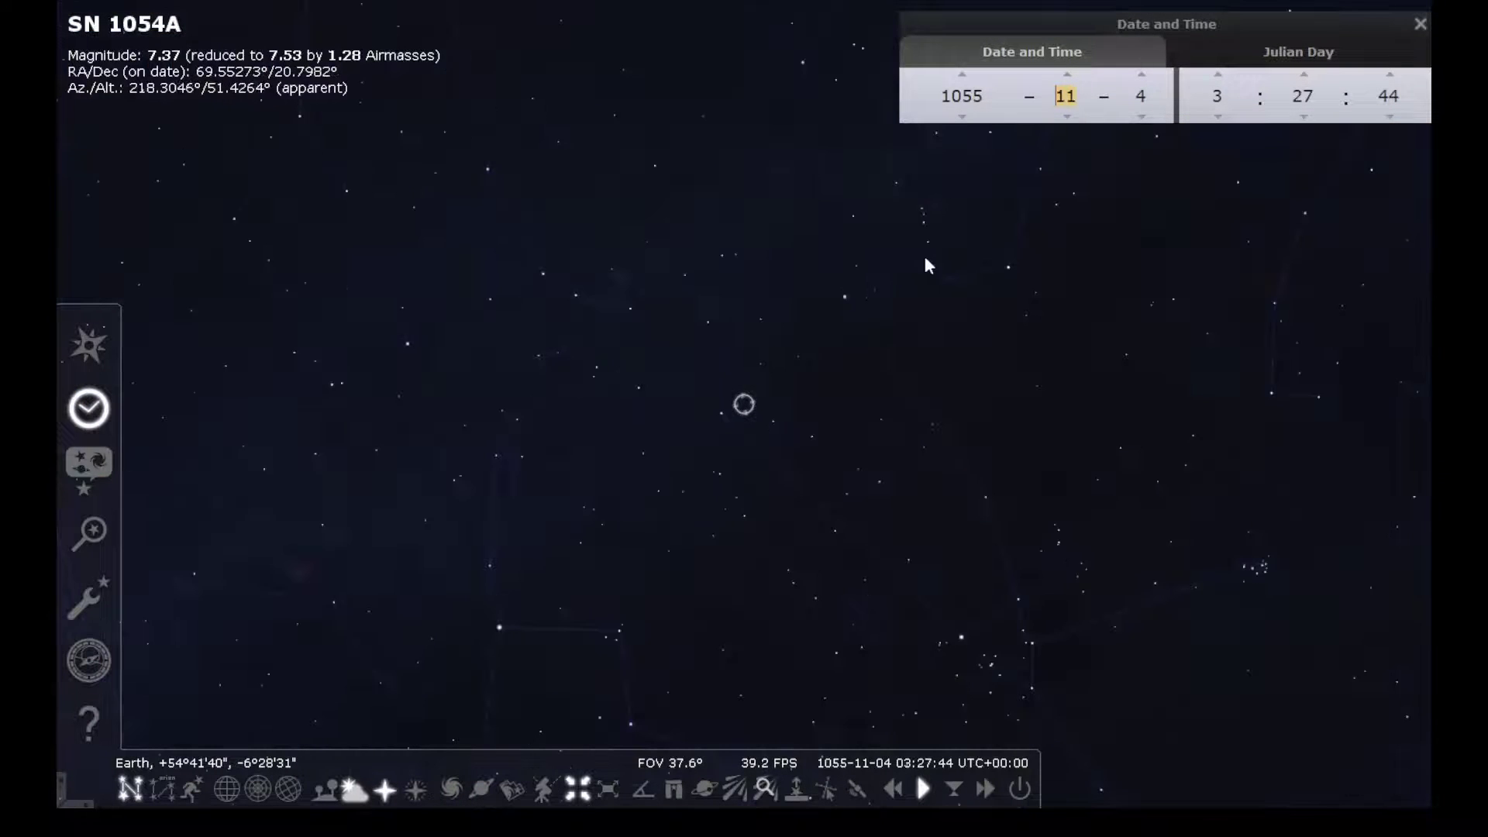
{"action": "scroll", "coordinate": [1066, 116], "scroll_direction": "down", "scroll_amount": 3}
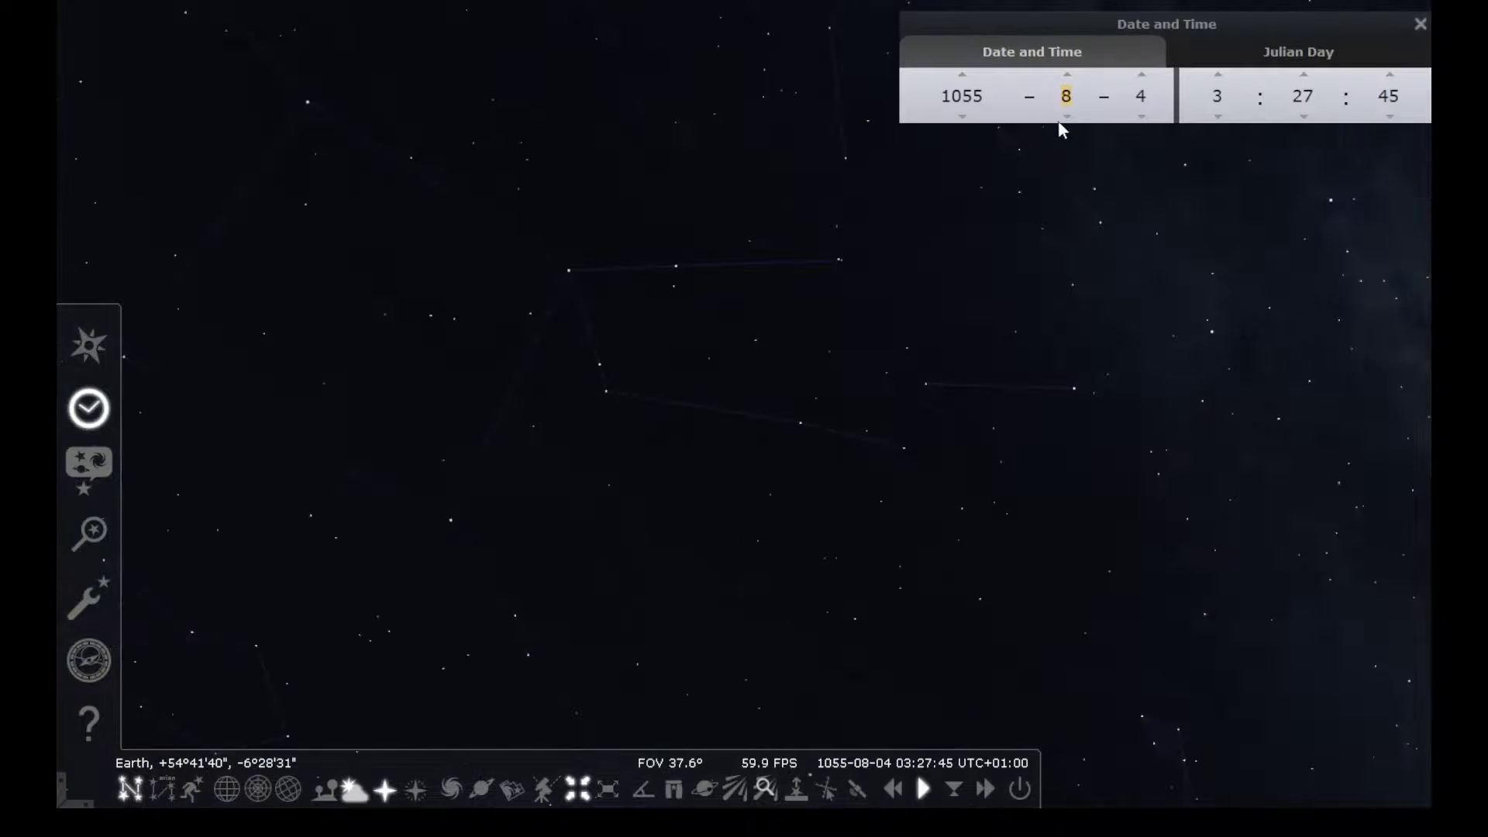
{"action": "scroll", "coordinate": [1068, 117], "scroll_direction": "down", "scroll_amount": 7}
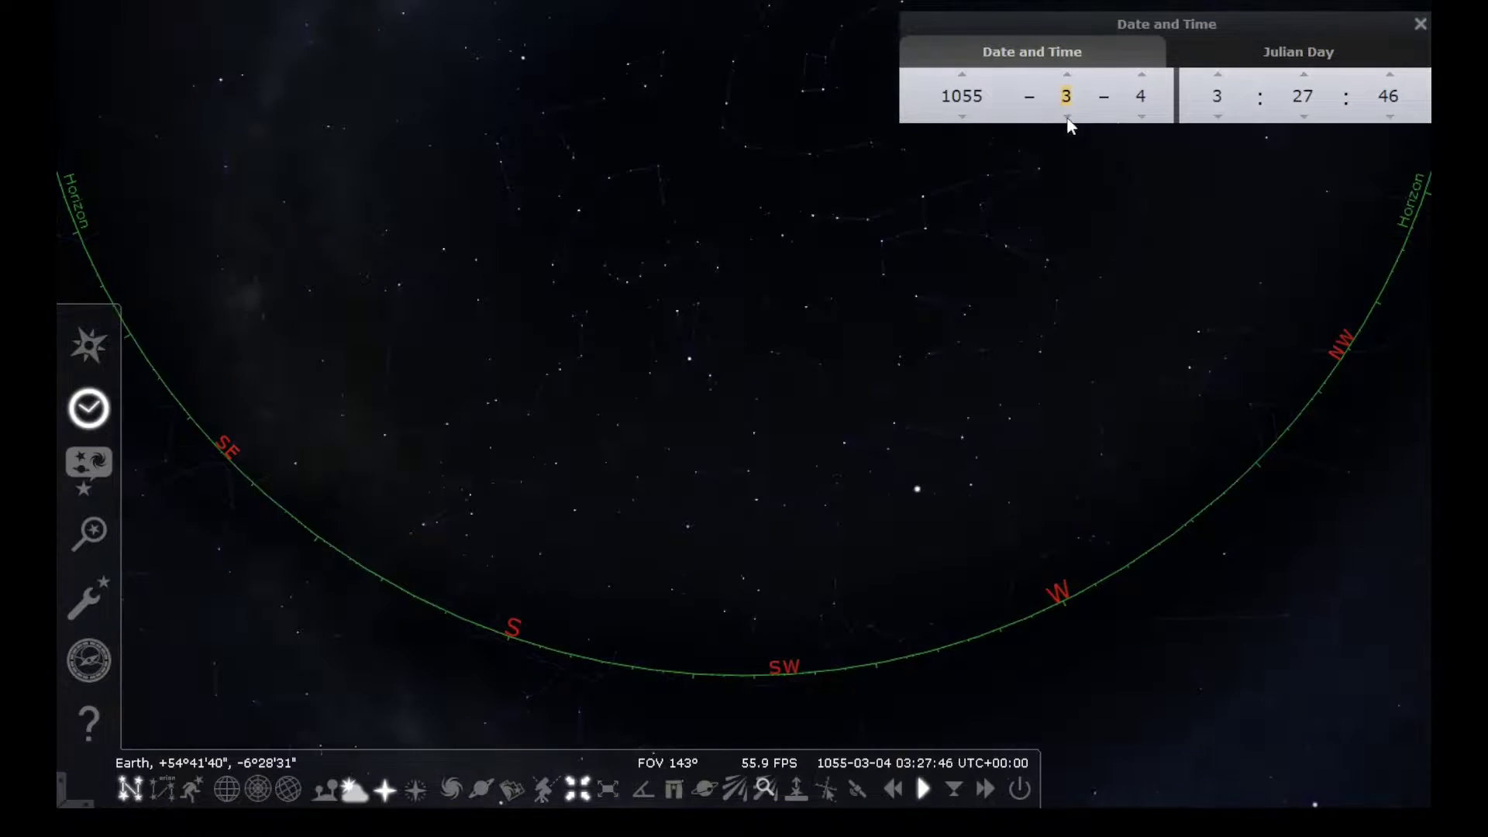
{"action": "scroll", "coordinate": [1068, 117], "scroll_direction": "down", "scroll_amount": 2}
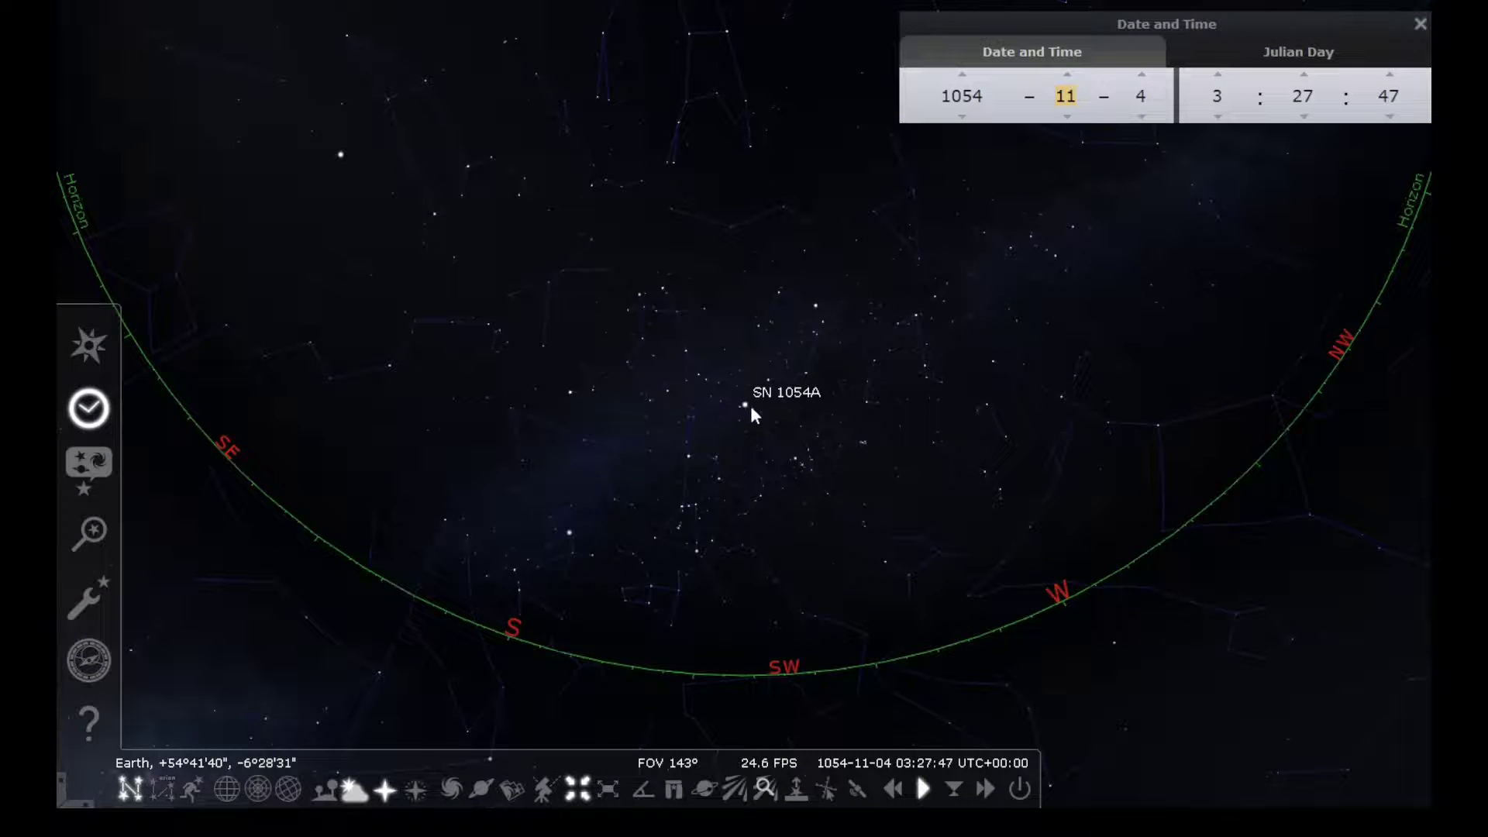
{"action": "scroll", "coordinate": [750, 406], "scroll_direction": "up", "scroll_amount": 3}
{"action": "scroll", "coordinate": [754, 421], "scroll_direction": "up", "scroll_amount": 3}
{"action": "left_click_drag", "start_coordinate": [750, 452], "coordinate": [731, 358]}
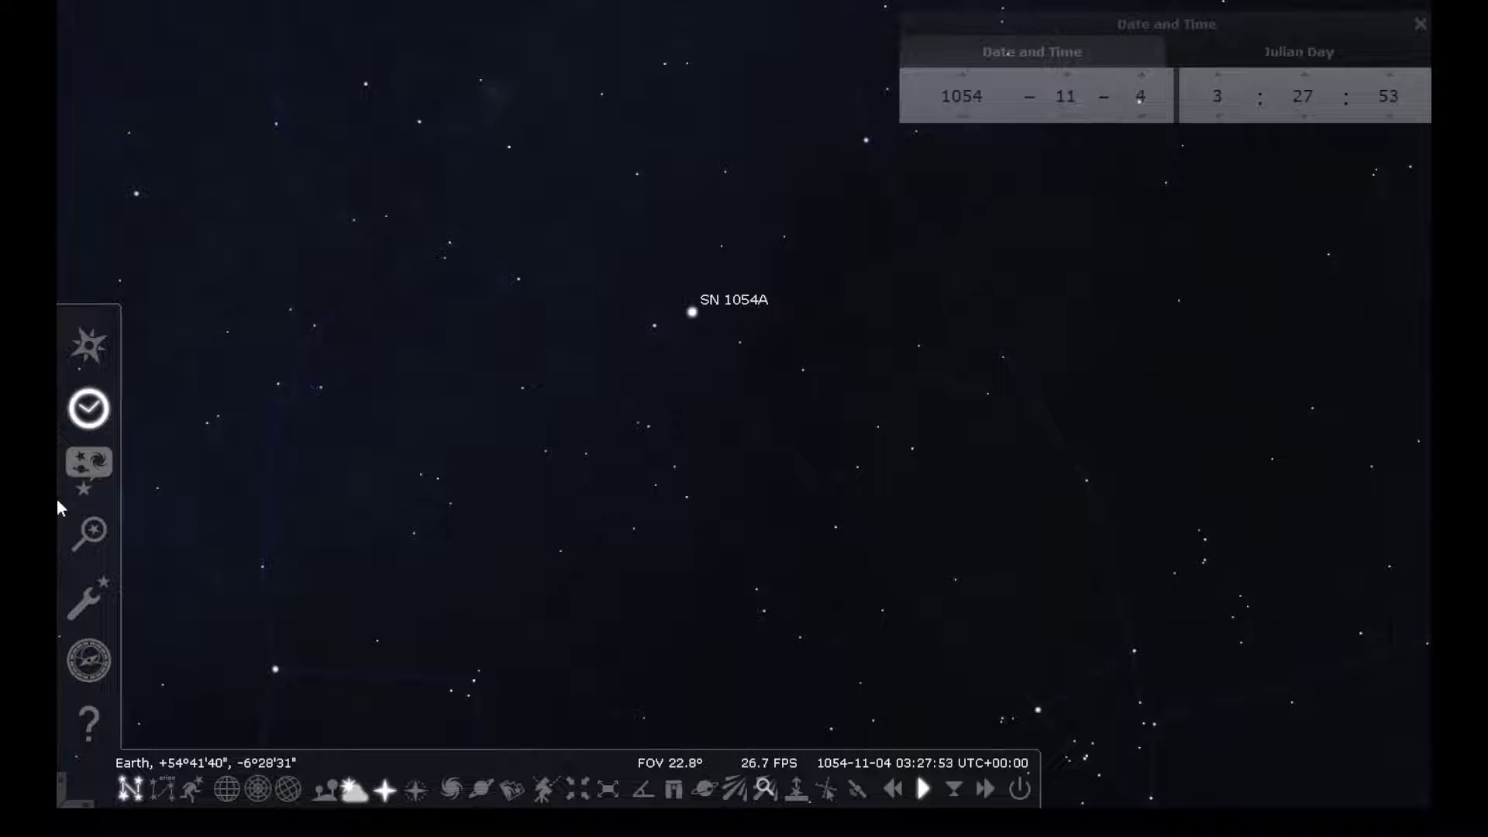
View the Observability Analysis plugin description, then enable the Observability toolbar button
{"action": "left_click", "coordinate": [96, 604]}
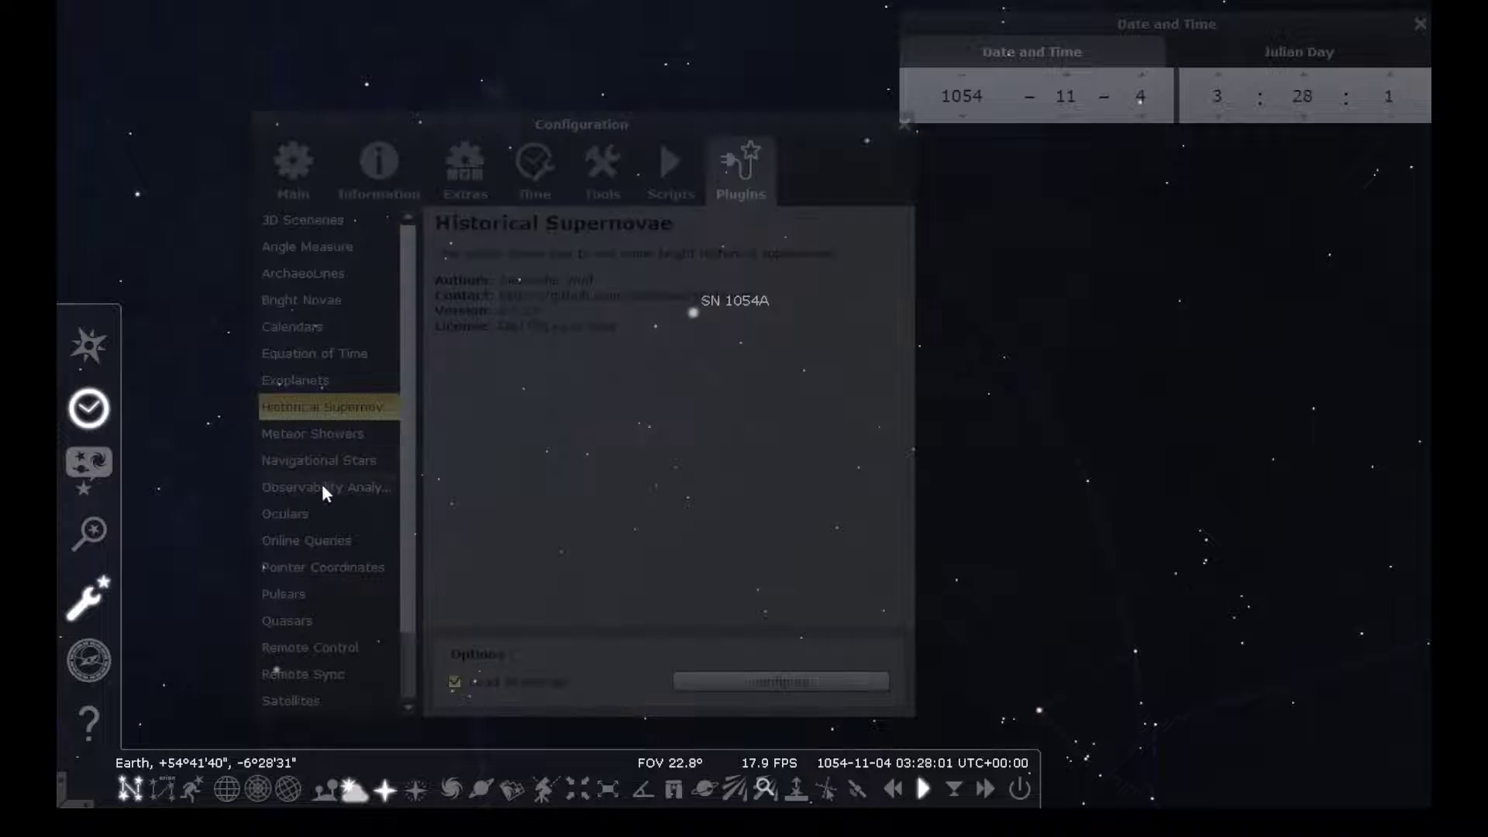
{"action": "left_click", "coordinate": [324, 486]}
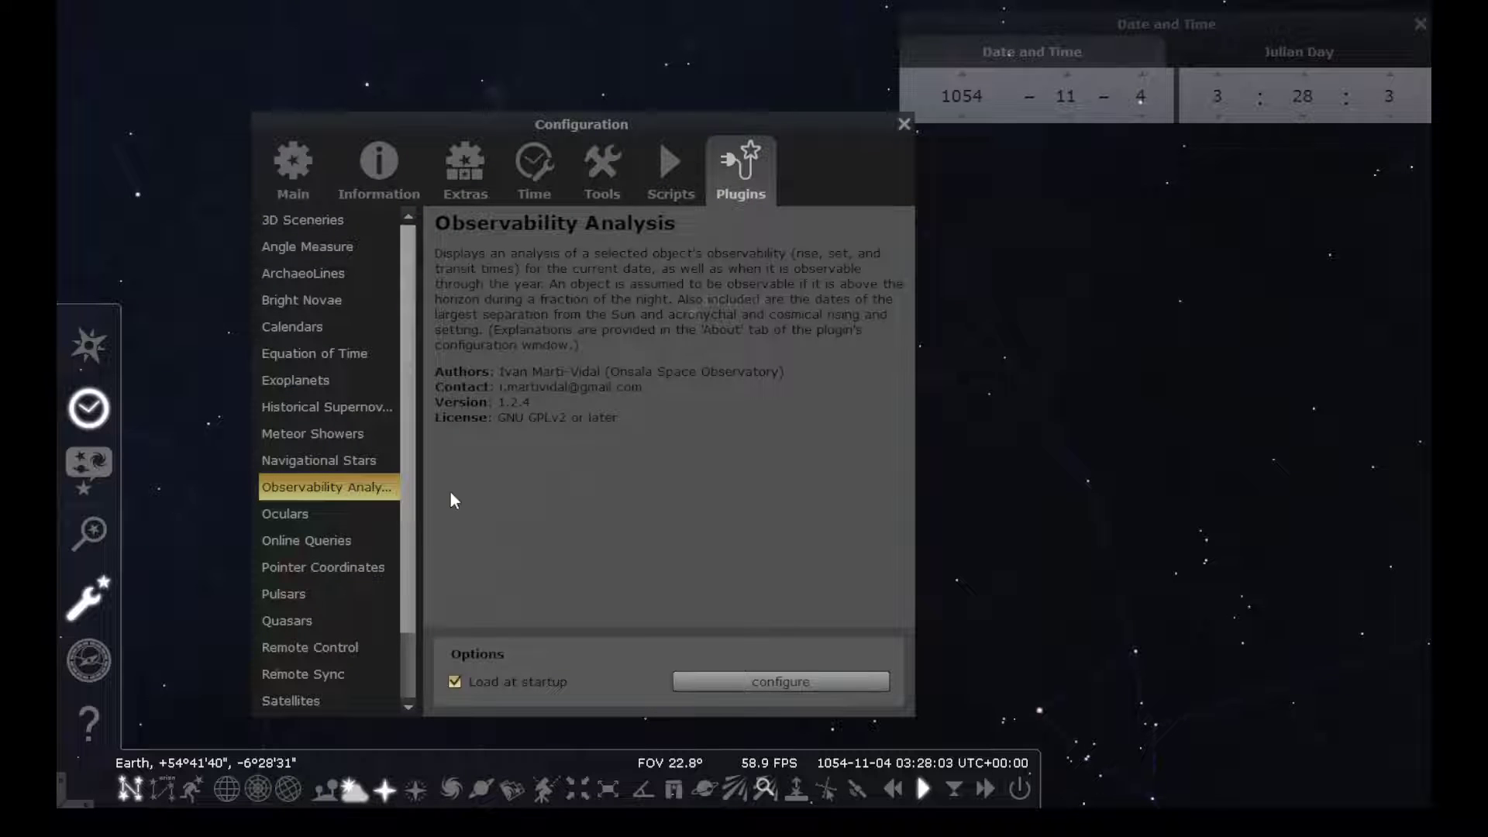
{"action": "left_click", "coordinate": [902, 124]}
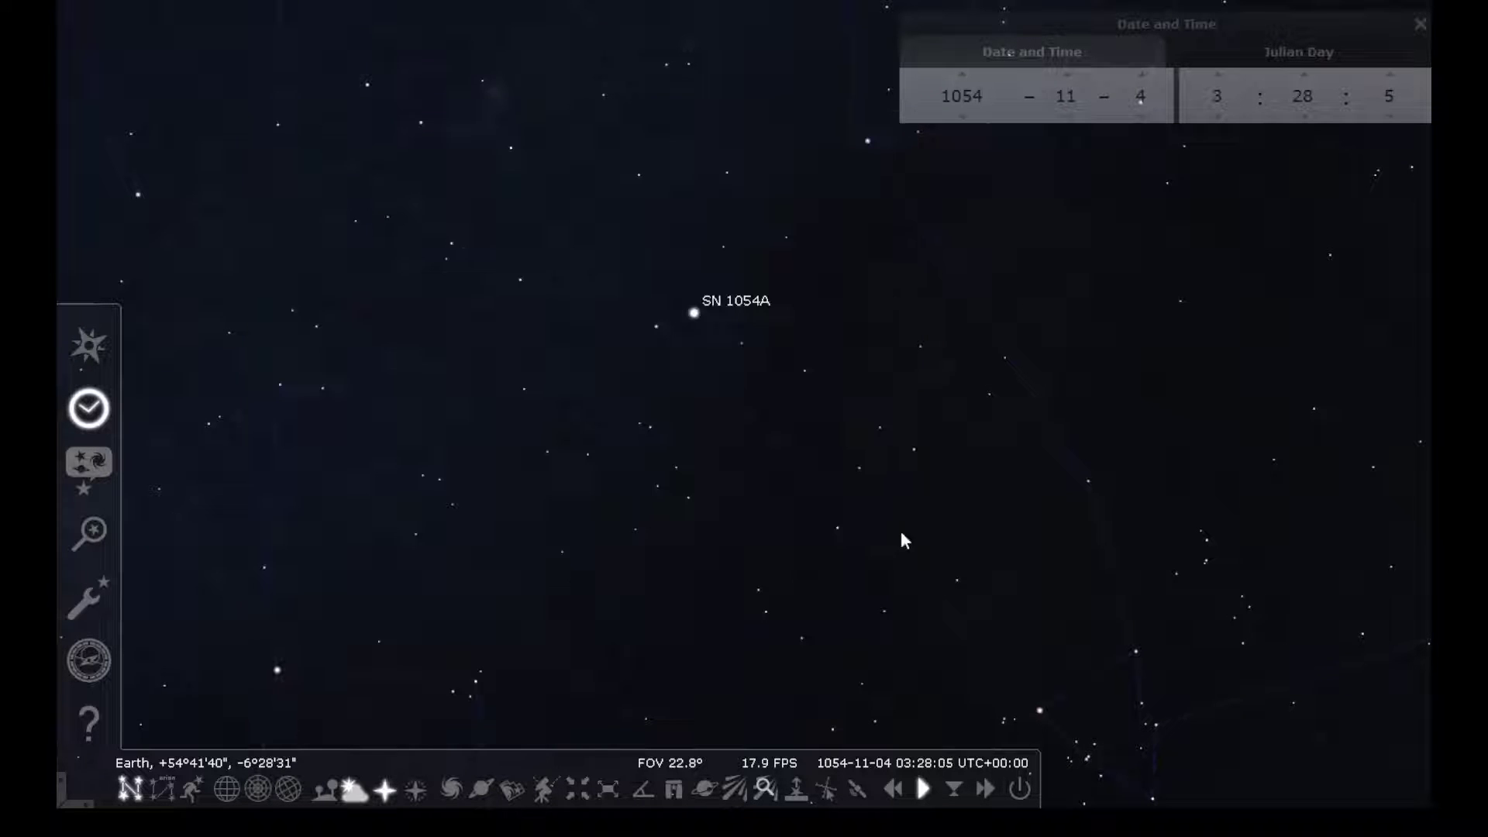
{"action": "left_click", "coordinate": [795, 801]}
Select Betelgeuse and show its observability dates for the year
{"action": "left_click_drag", "start_coordinate": [333, 638], "coordinate": [546, 451]}
{"action": "left_click", "coordinate": [393, 401]}
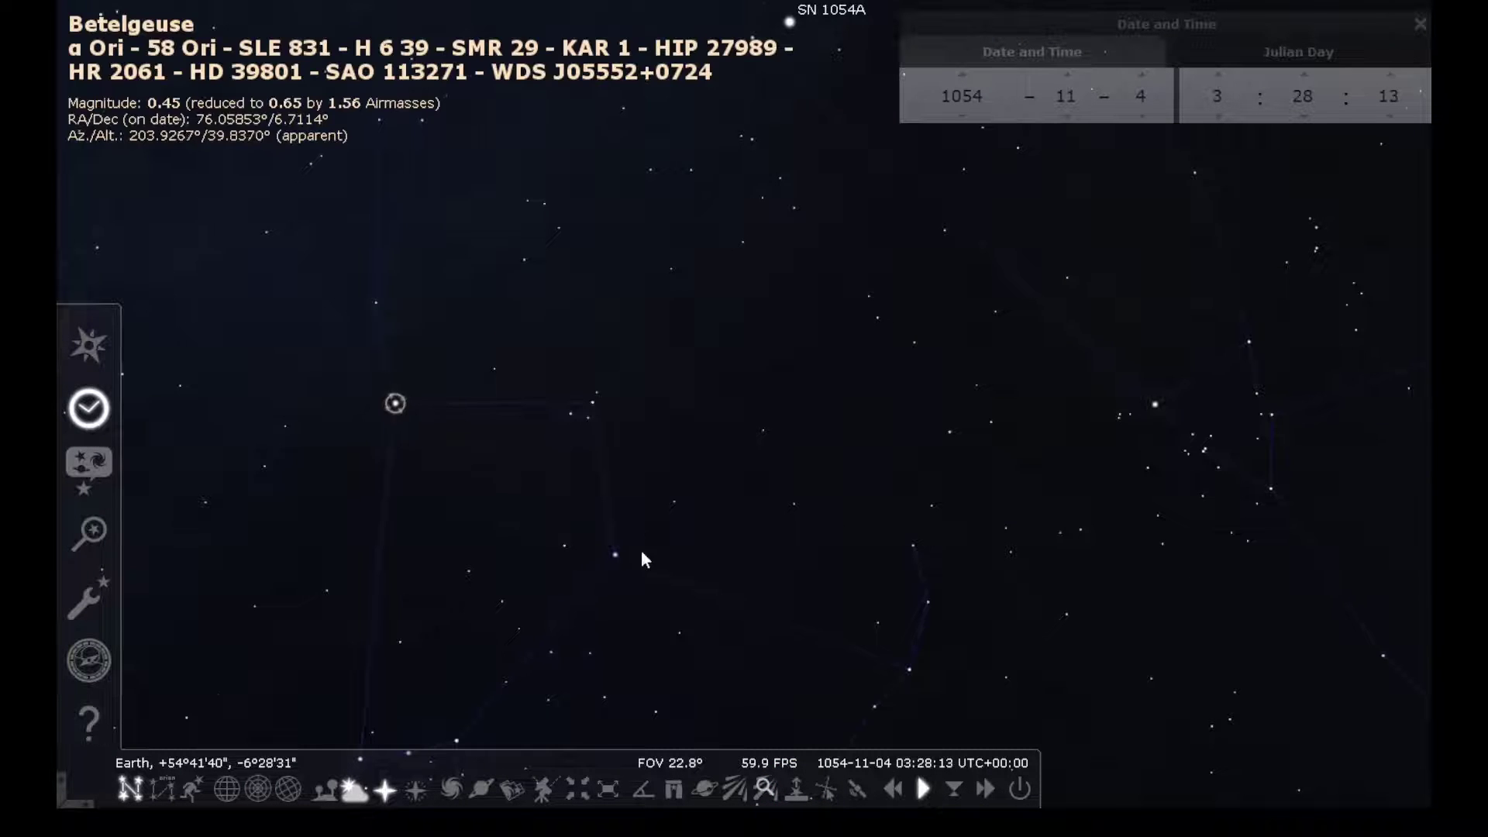
{"action": "left_click", "coordinate": [799, 788]}
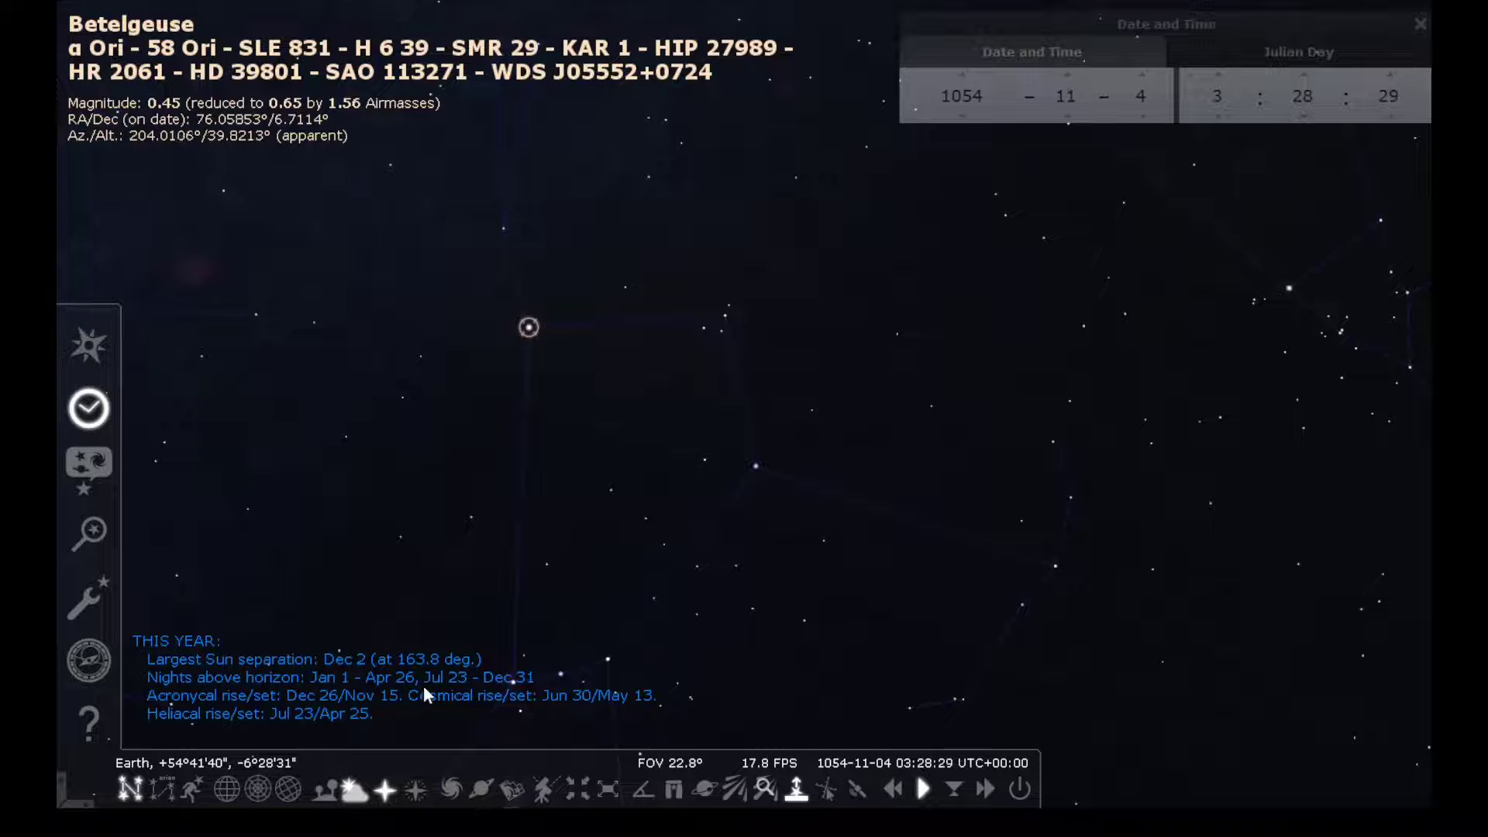
{"action": "mouse_move", "coordinate": [500, 661]}
{"action": "left_mouse_down"}
{"action": "mouse_move", "coordinate": [884, 471]}
{"action": "mouse_move", "coordinate": [918, 383]}
{"action": "left_mouse_up"}
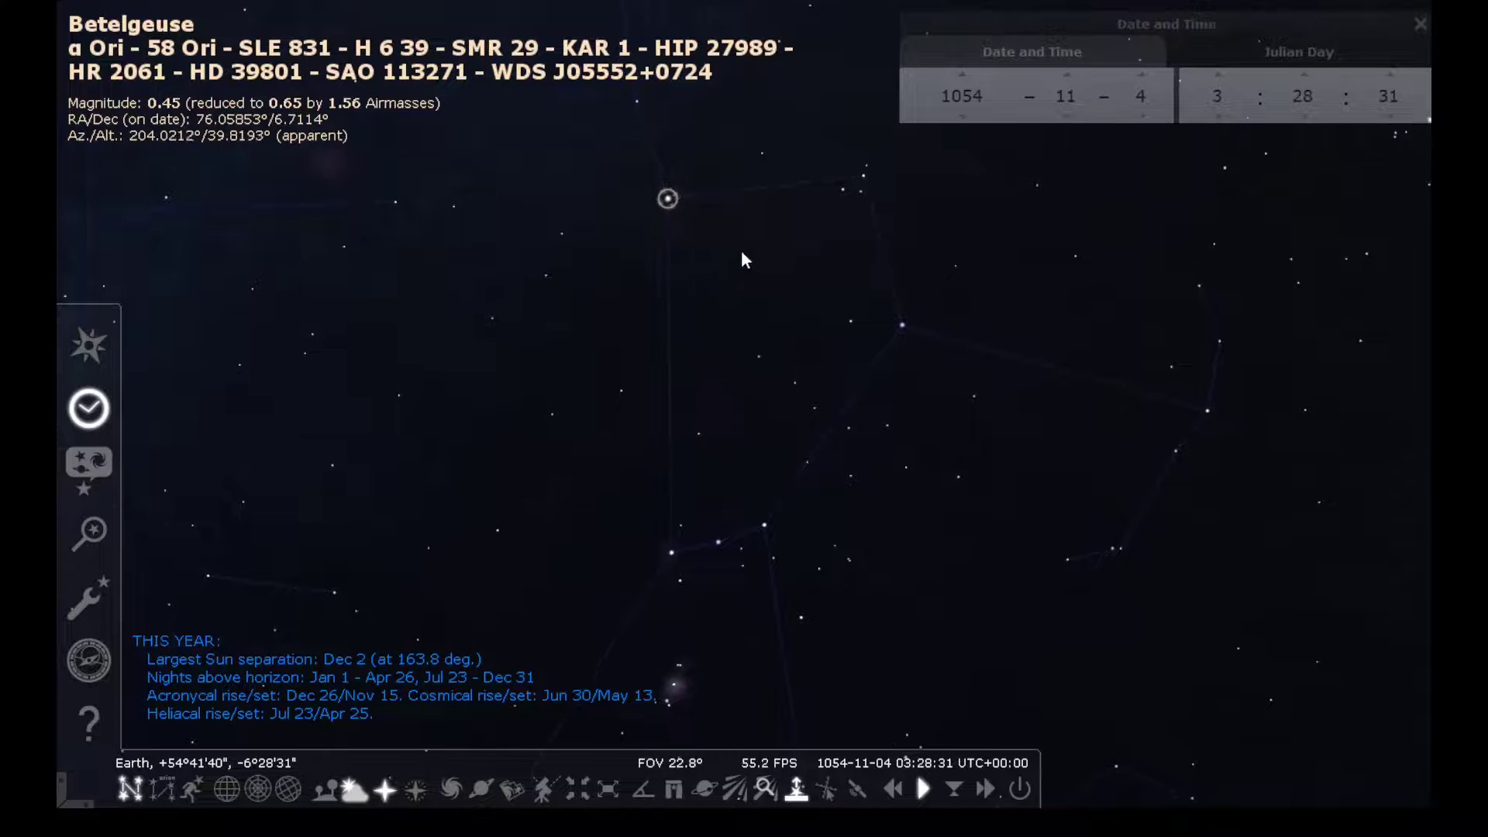
{"action": "left_click_drag", "start_coordinate": [744, 258], "coordinate": [628, 318]}
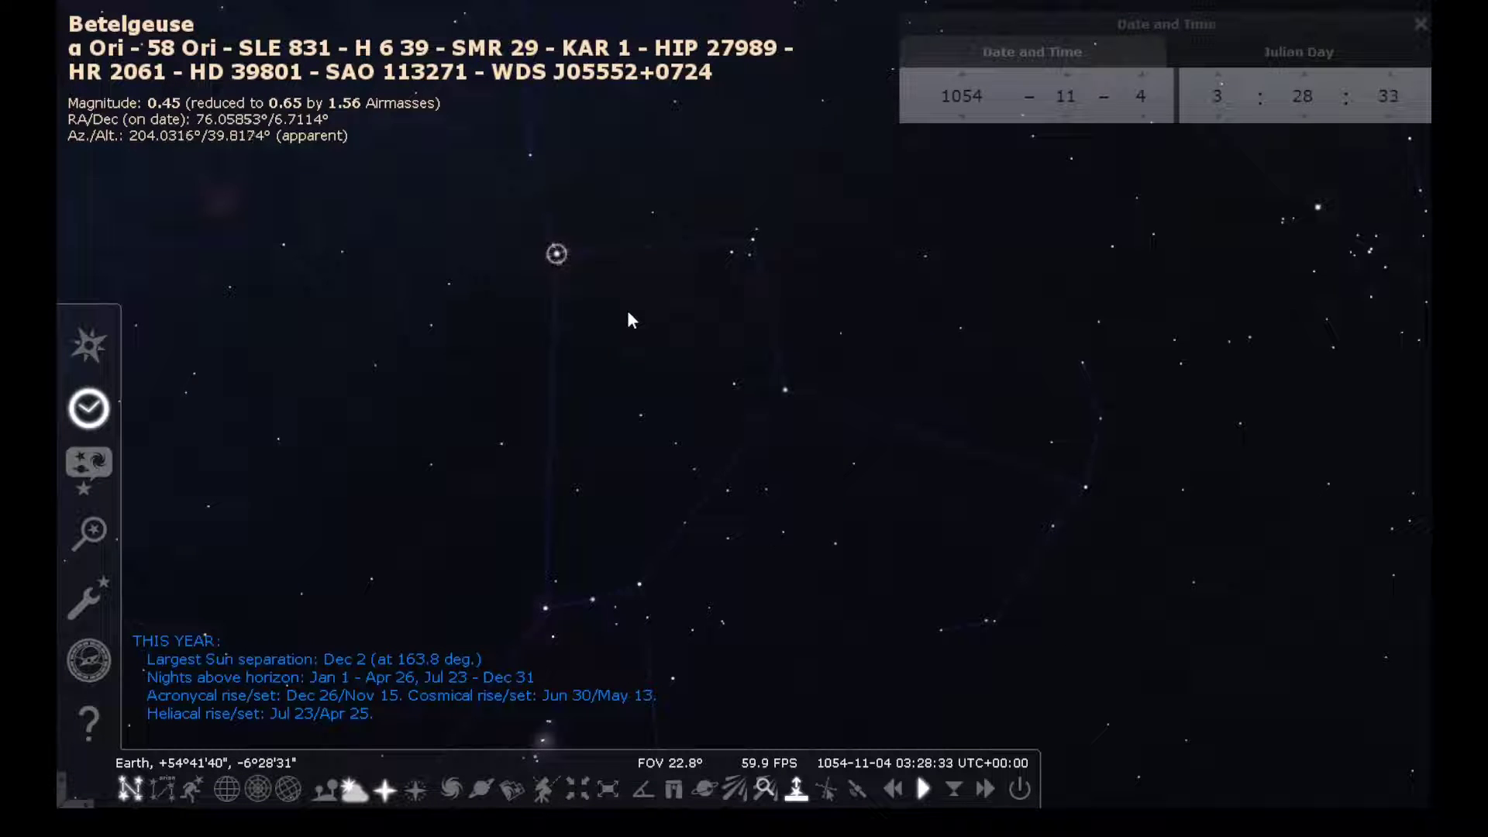
{"action": "mouse_move", "coordinate": [694, 360]}
{"action": "left_mouse_down"}
{"action": "mouse_move", "coordinate": [607, 416]}
{"action": "mouse_move", "coordinate": [681, 424]}
{"action": "left_mouse_up"}
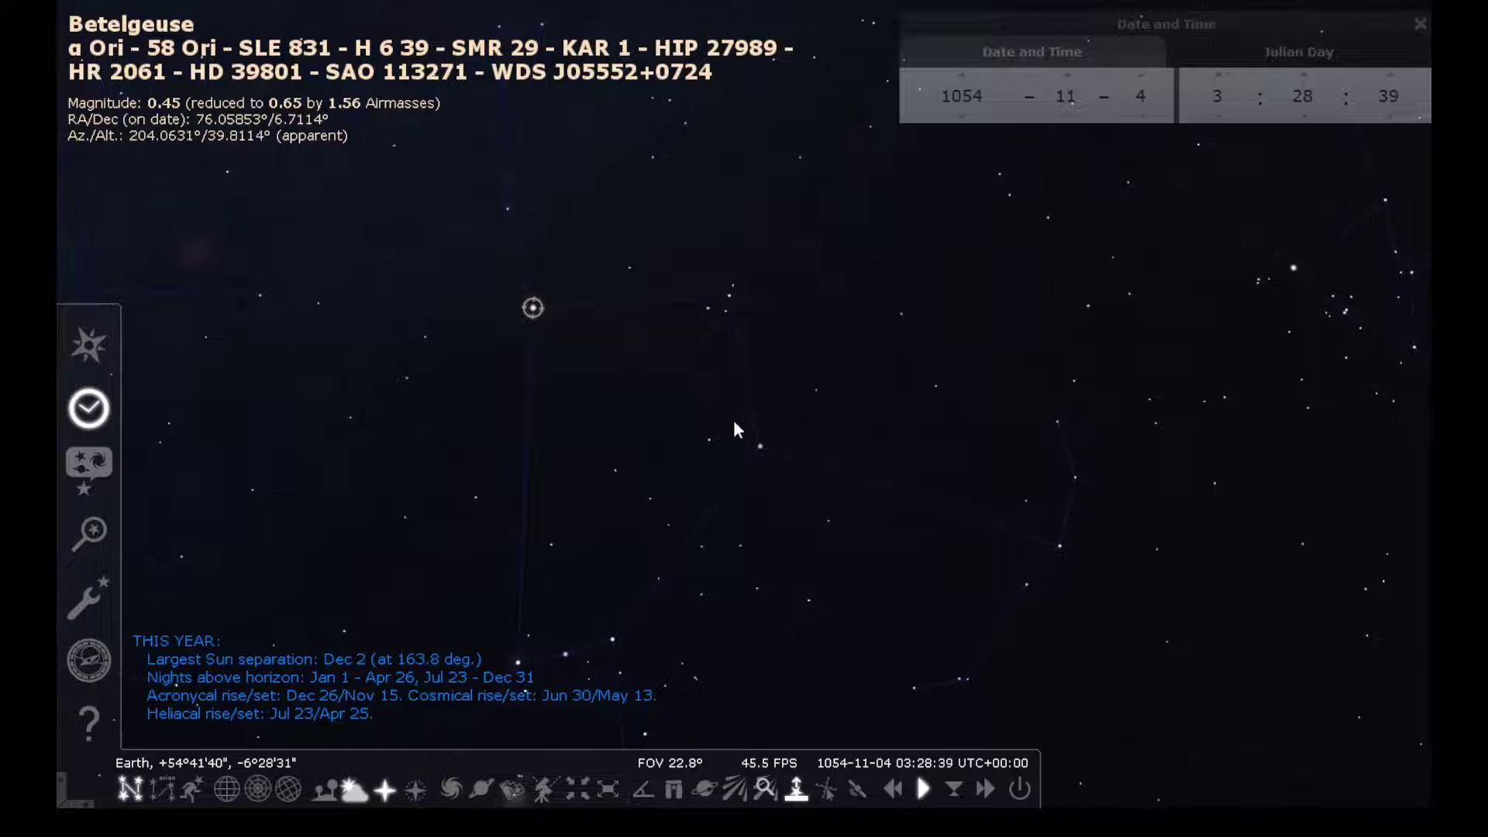
{"action": "scroll", "coordinate": [733, 420], "scroll_direction": "down", "scroll_amount": 3}
{"action": "scroll", "coordinate": [727, 405], "scroll_direction": "down", "scroll_amount": 2}
{"action": "left_click_drag", "start_coordinate": [730, 441], "coordinate": [805, 385]}
{"action": "scroll", "coordinate": [814, 322], "scroll_direction": "down", "scroll_amount": 3}
{"action": "left_click_drag", "start_coordinate": [793, 485], "coordinate": [965, 324]}
{"action": "key", "text": "j"}
{"action": "key", "text": "j"}
{"action": "key", "text": "j"}
{"action": "key", "text": "j"}
{"action": "key", "text": "j"}
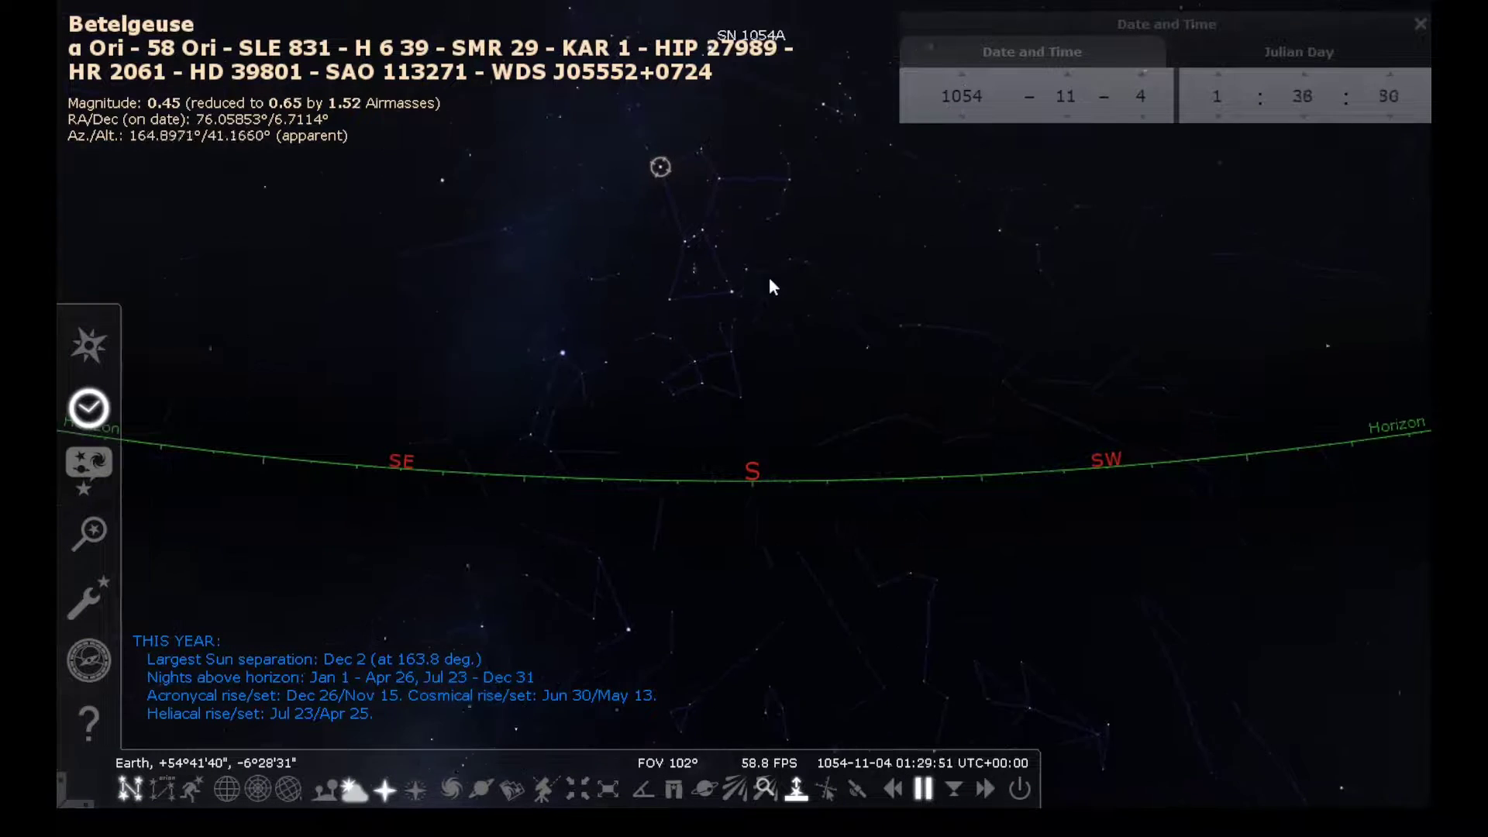
{"action": "key", "text": "k"}
{"action": "left_click_drag", "start_coordinate": [658, 295], "coordinate": [713, 349]}
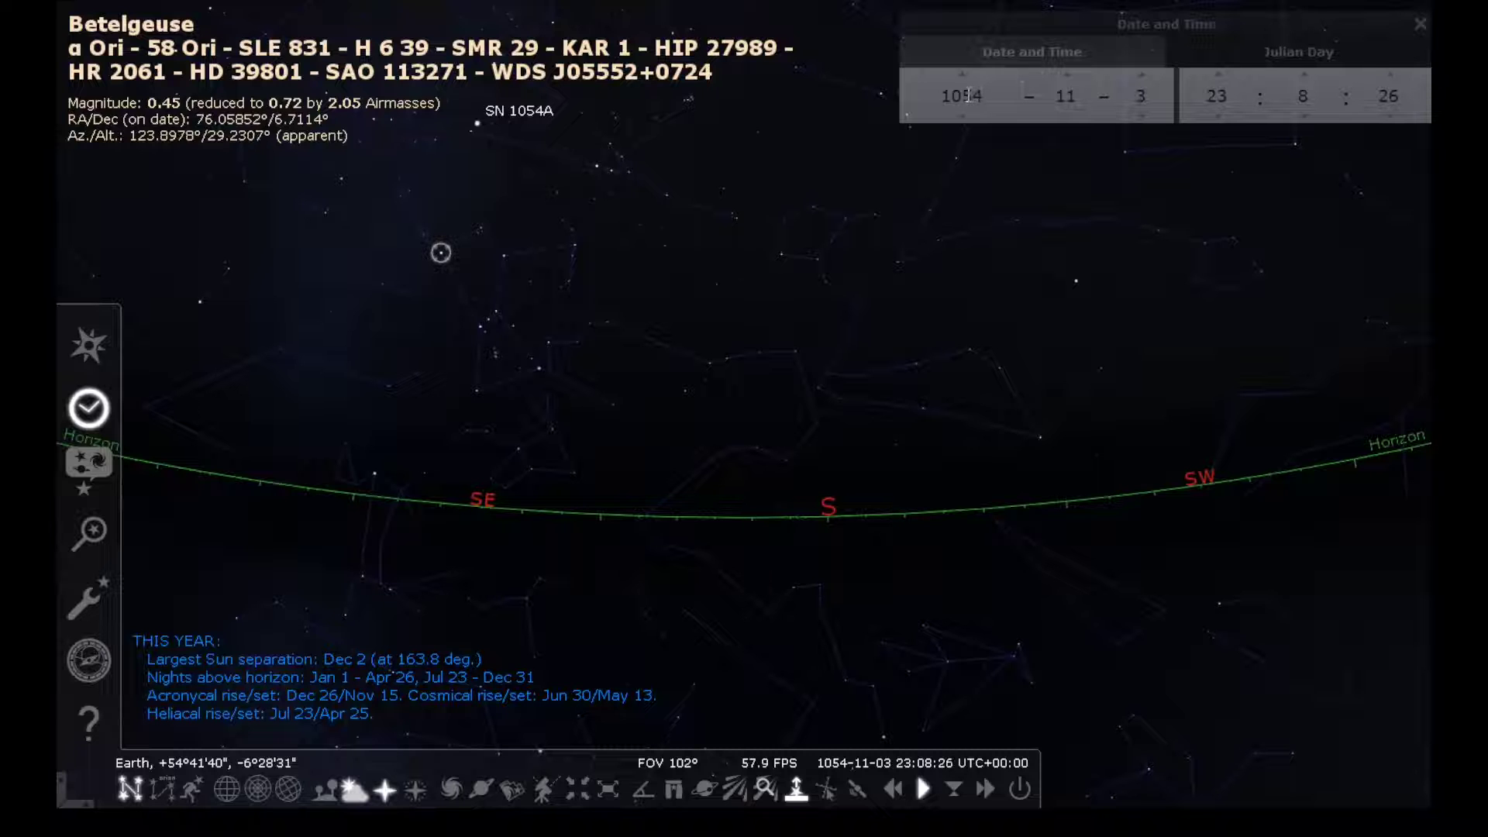
Set the date to 26 December by entering month 12 and day 26
{"action": "double_click", "coordinate": [1077, 95]}
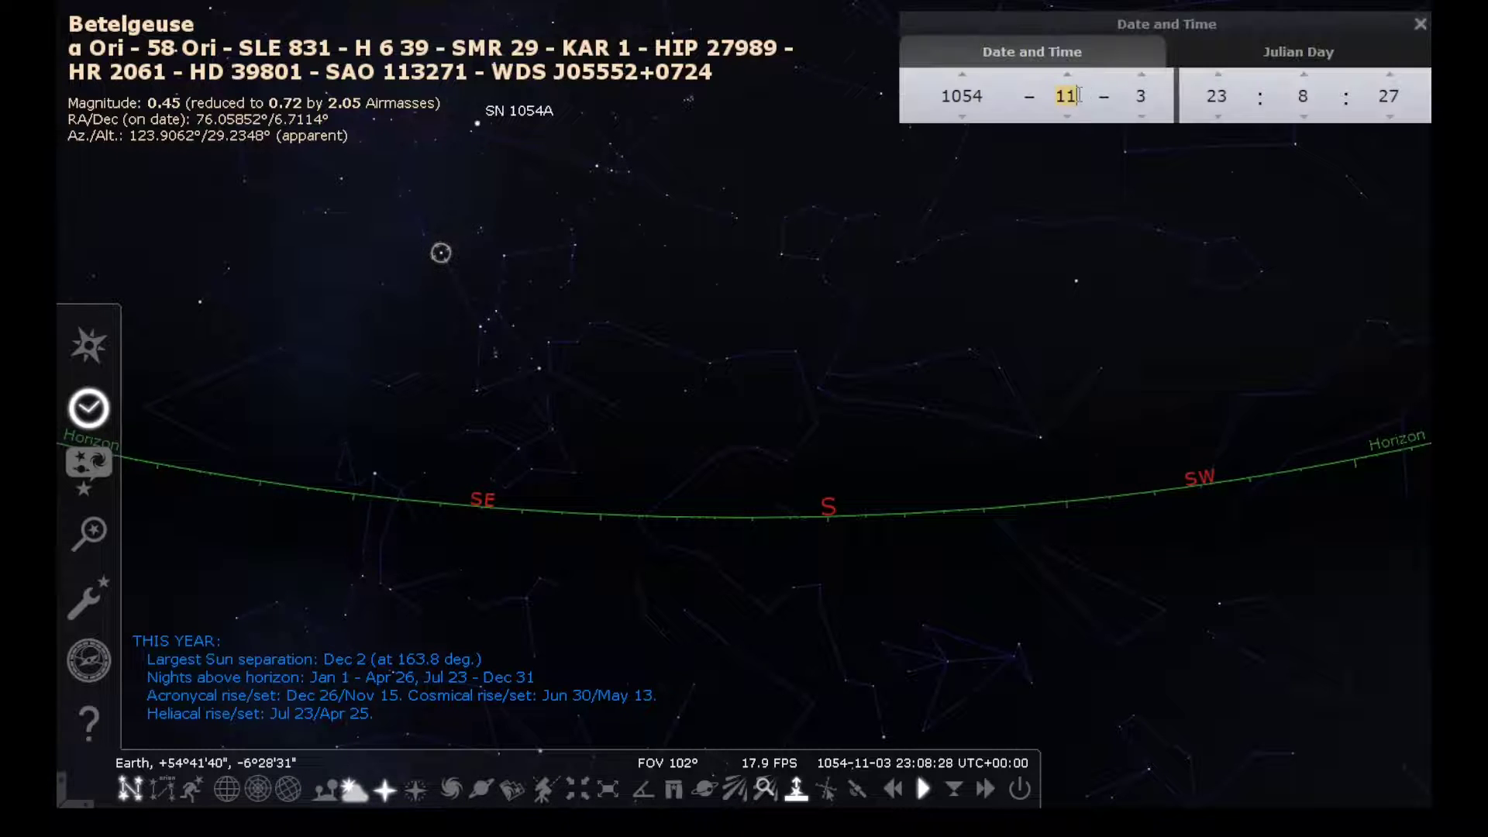
{"action": "type", "text": "12"}
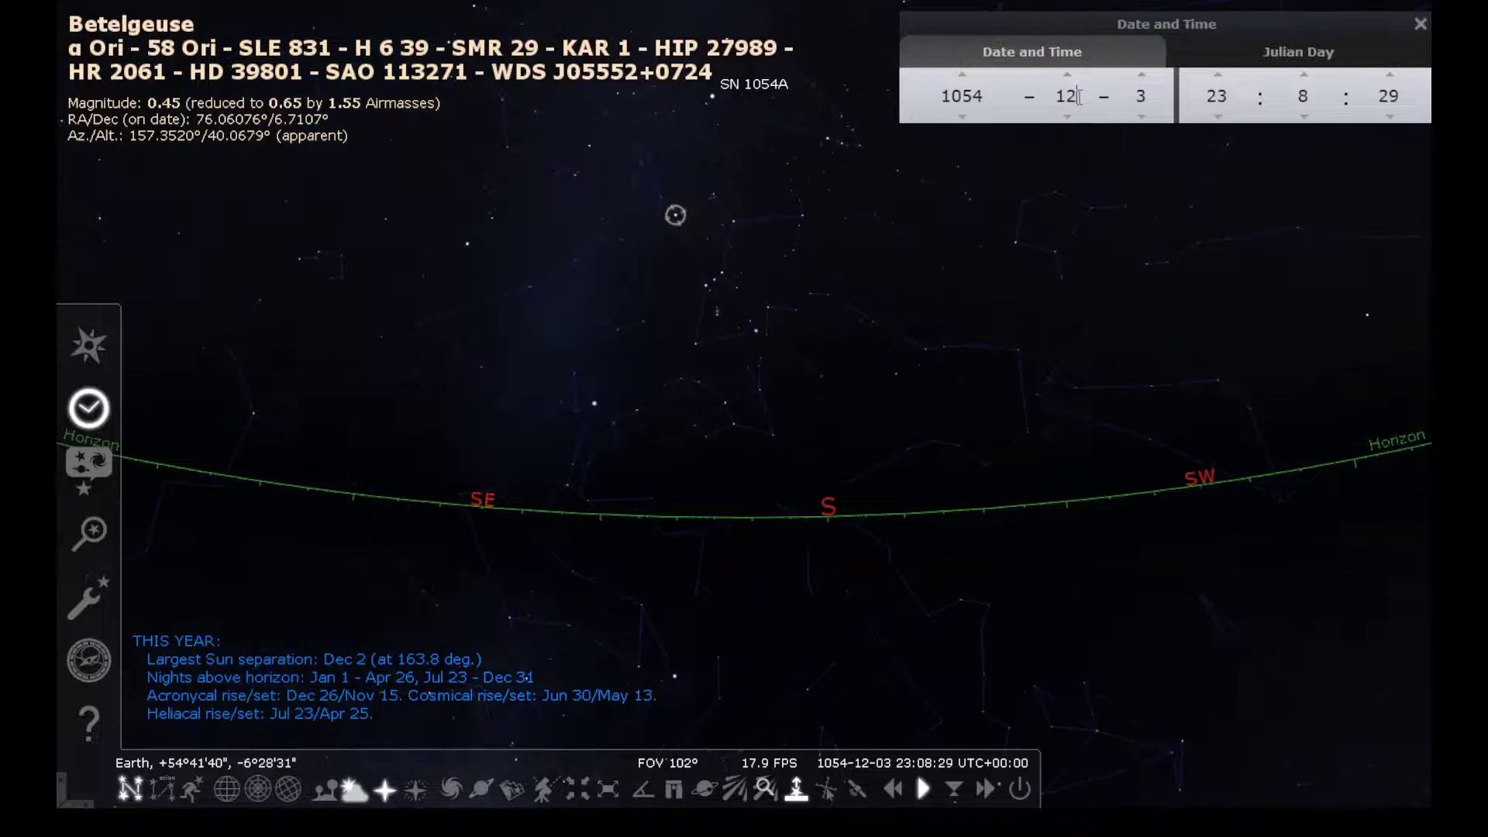
{"action": "double_click", "coordinate": [1140, 96]}
{"action": "type", "text": "26"}
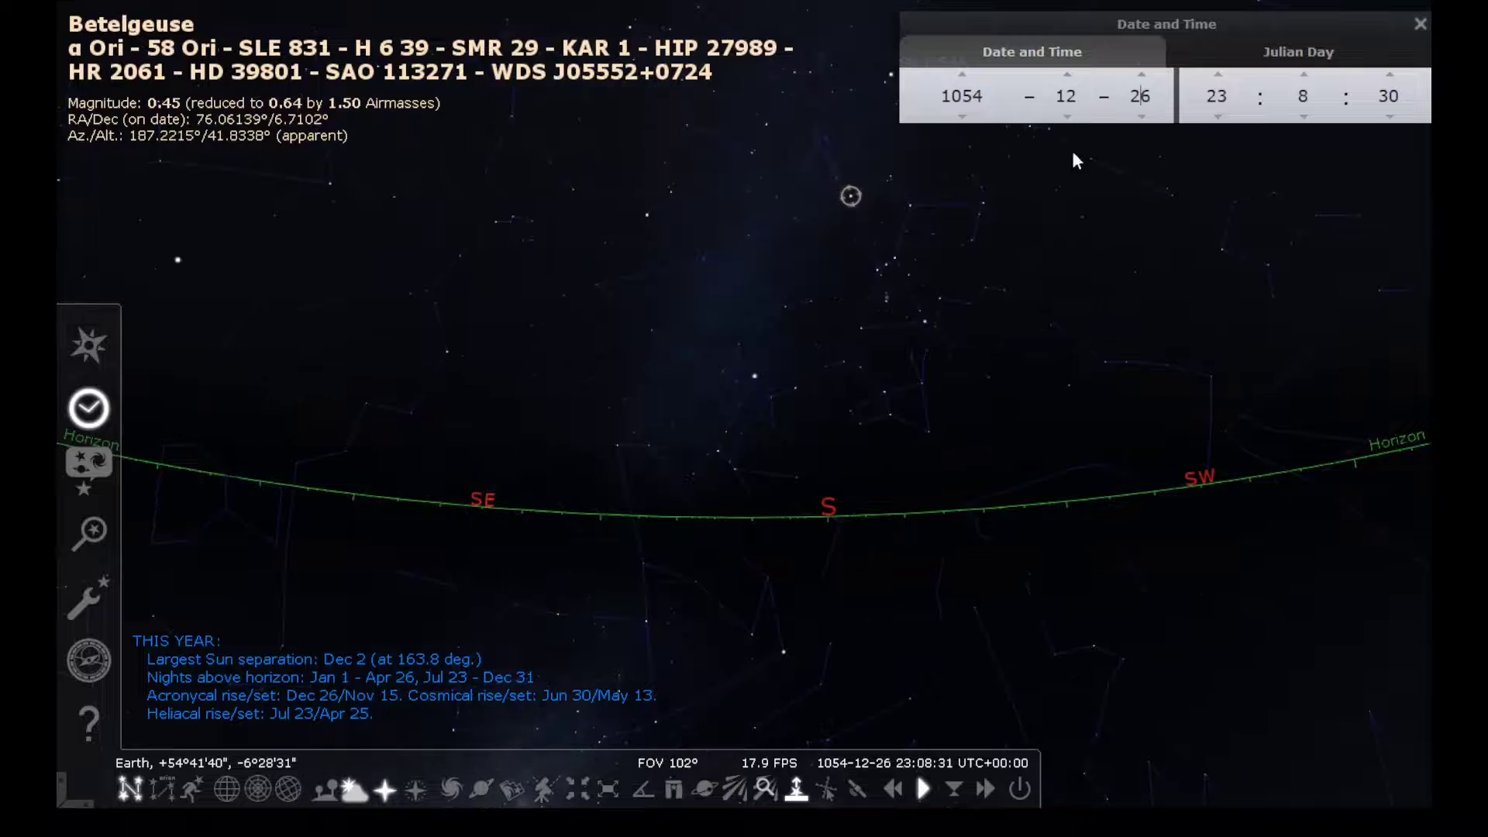
Rewind time to about 16:06 and frame the setting Sun in the southwest
{"action": "key", "text": "j"}
{"action": "key", "text": "j"}
{"action": "key", "text": "j"}
{"action": "key", "text": "j"}
{"action": "key", "text": "j"}
{"action": "left_click_drag", "start_coordinate": [253, 475], "coordinate": [675, 375]}
{"action": "key", "text": "7"}
{"action": "left_click_drag", "start_coordinate": [823, 356], "coordinate": [397, 304]}
{"action": "scroll", "coordinate": [1007, 395], "scroll_direction": "up", "scroll_amount": 5}
{"action": "left_click_drag", "start_coordinate": [1152, 412], "coordinate": [465, 421]}
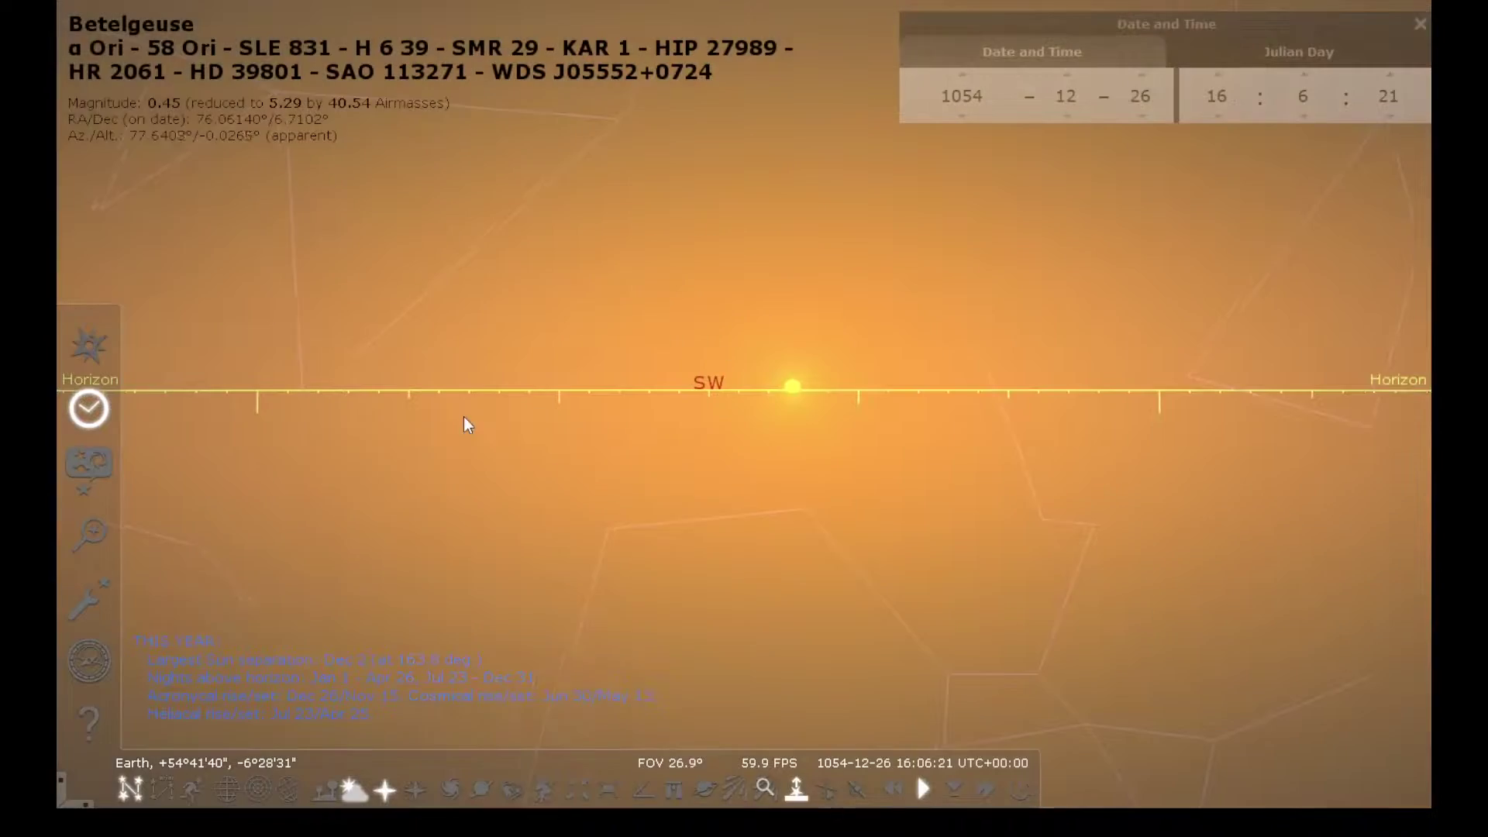
{"action": "scroll", "coordinate": [793, 397], "scroll_direction": "up", "scroll_amount": 3}
{"action": "scroll", "coordinate": [894, 342], "scroll_direction": "down", "scroll_amount": 3}
{"action": "scroll", "coordinate": [760, 423], "scroll_direction": "down", "scroll_amount": 8}
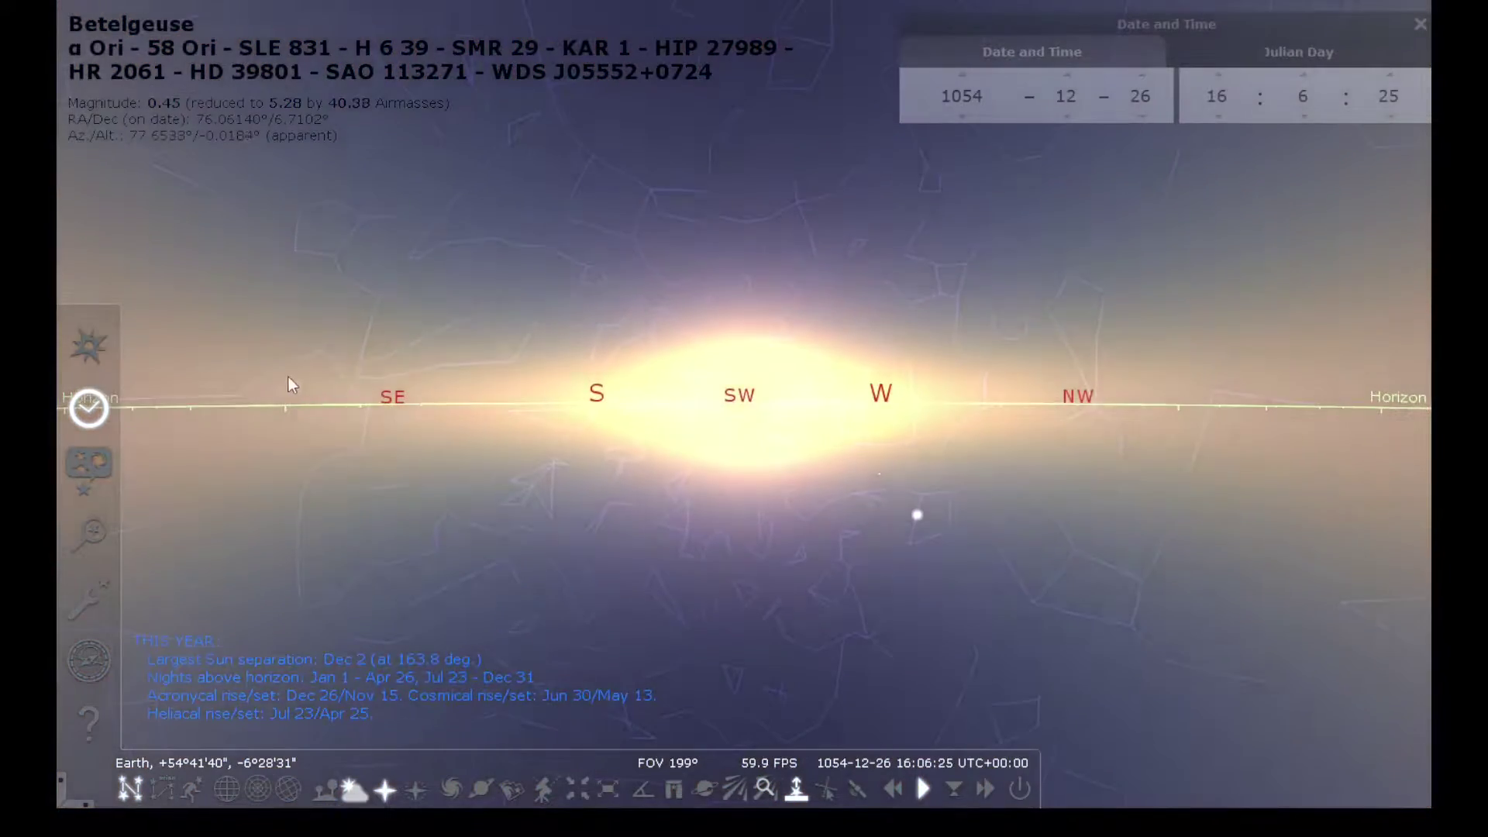
{"action": "left_click_drag", "start_coordinate": [296, 385], "coordinate": [767, 386]}
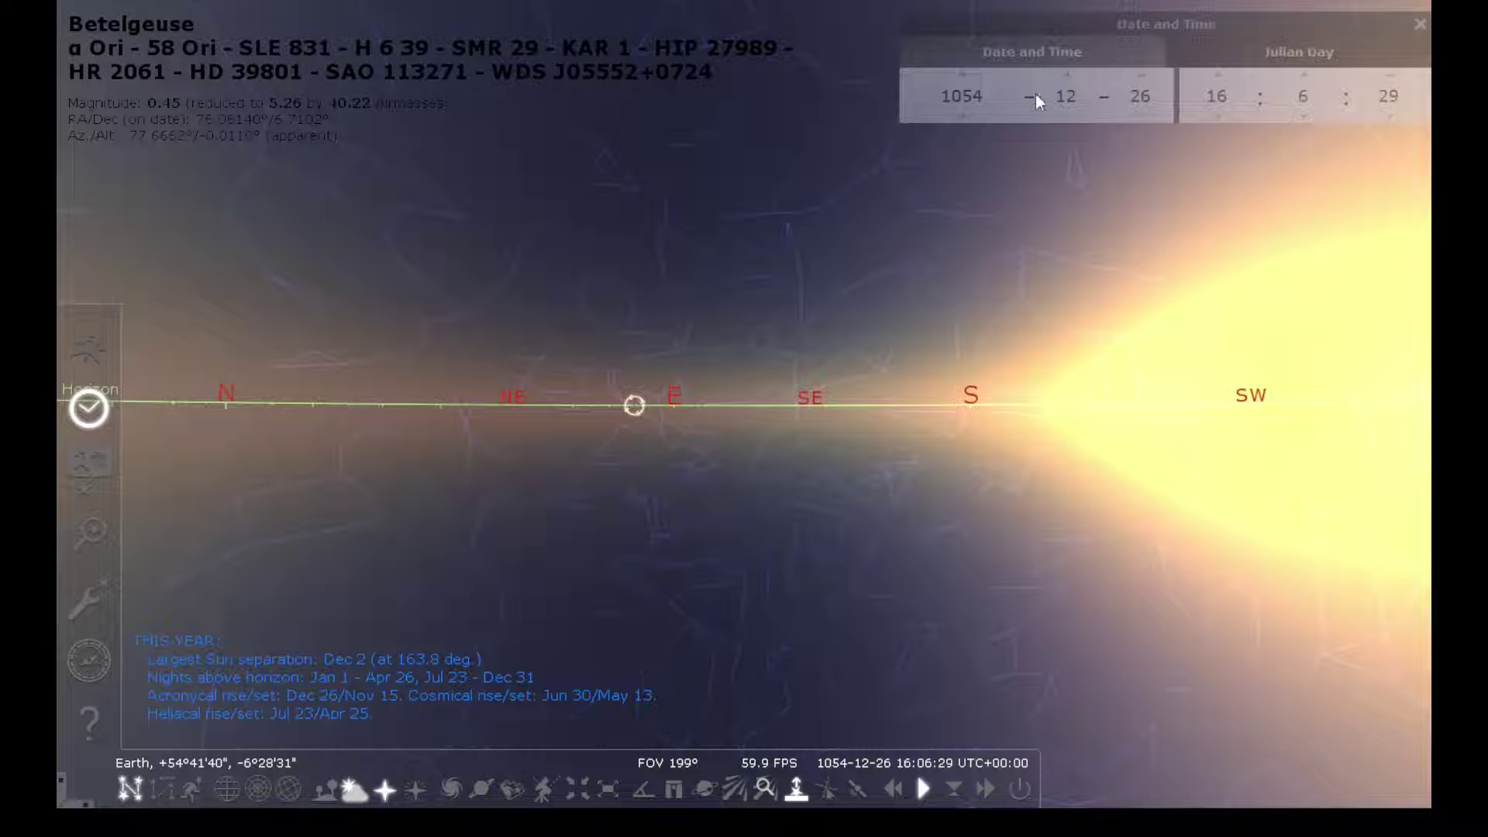
Advance the month toward June 1055 and move to the day value
{"action": "left_click", "coordinate": [1067, 75]}
{"action": "left_click", "coordinate": [1067, 76]}
{"action": "left_click", "coordinate": [1067, 75]}
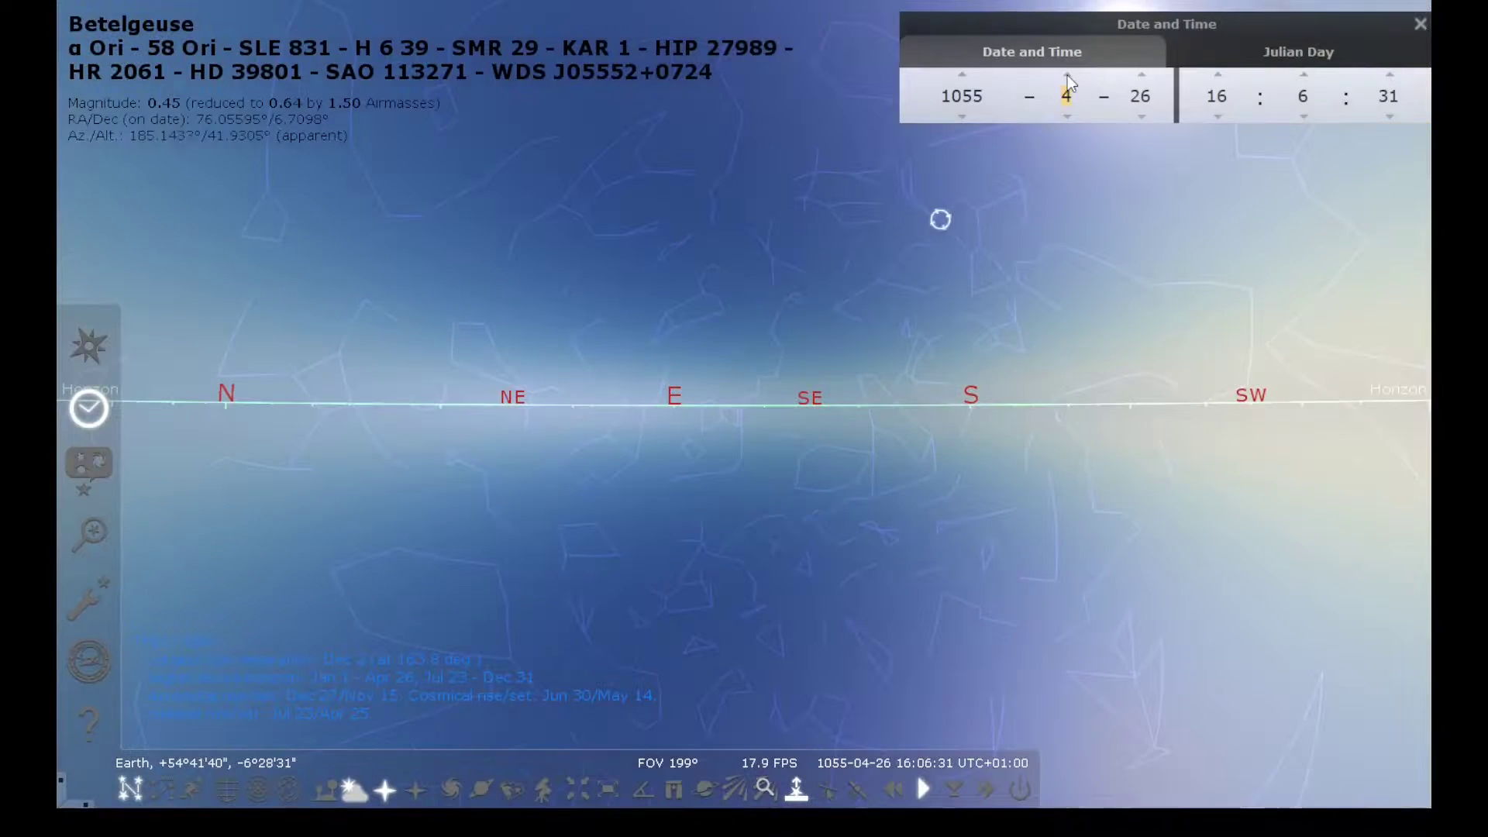
{"action": "left_click", "coordinate": [1067, 76]}
{"action": "left_click", "coordinate": [1067, 75]}
{"action": "left_click", "coordinate": [1067, 75]}
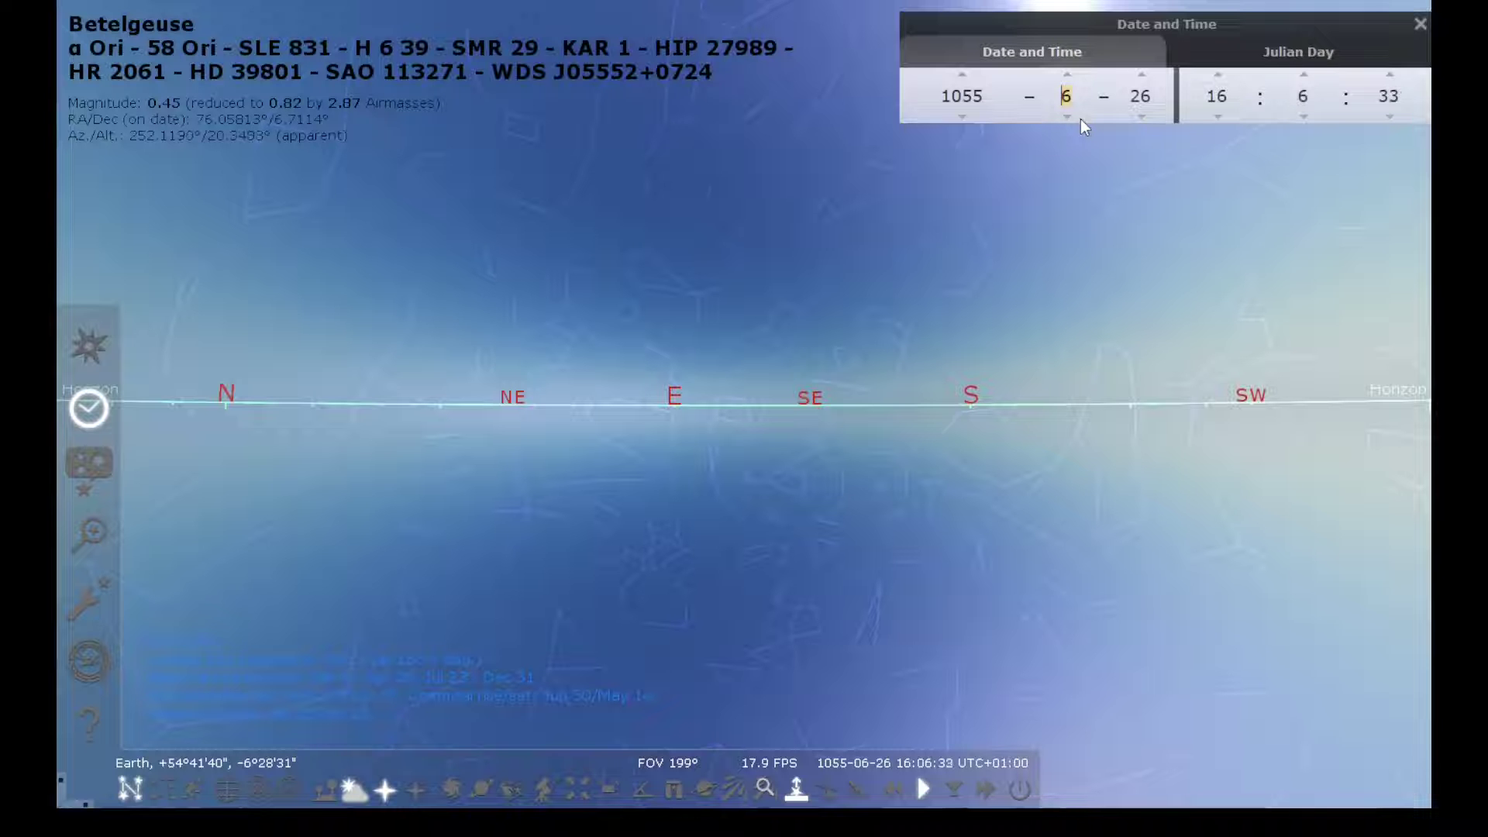
{"action": "left_click", "coordinate": [1148, 92]}
{"action": "scroll", "coordinate": [1164, 87], "scroll_direction": "up", "scroll_amount": 4}
{"action": "mouse_move", "coordinate": [821, 318]}
{"action": "left_mouse_down"}
{"action": "mouse_move", "coordinate": [806, 328]}
{"action": "mouse_move", "coordinate": [857, 337]}
{"action": "mouse_move", "coordinate": [818, 323]}
{"action": "left_mouse_up"}
Rewind time toward sunrise while panning toward the eastern horizon
{"action": "key", "text": "j"}
{"action": "key", "text": "j"}
{"action": "key", "text": "j"}
{"action": "key", "text": "j"}
{"action": "key", "text": "j"}
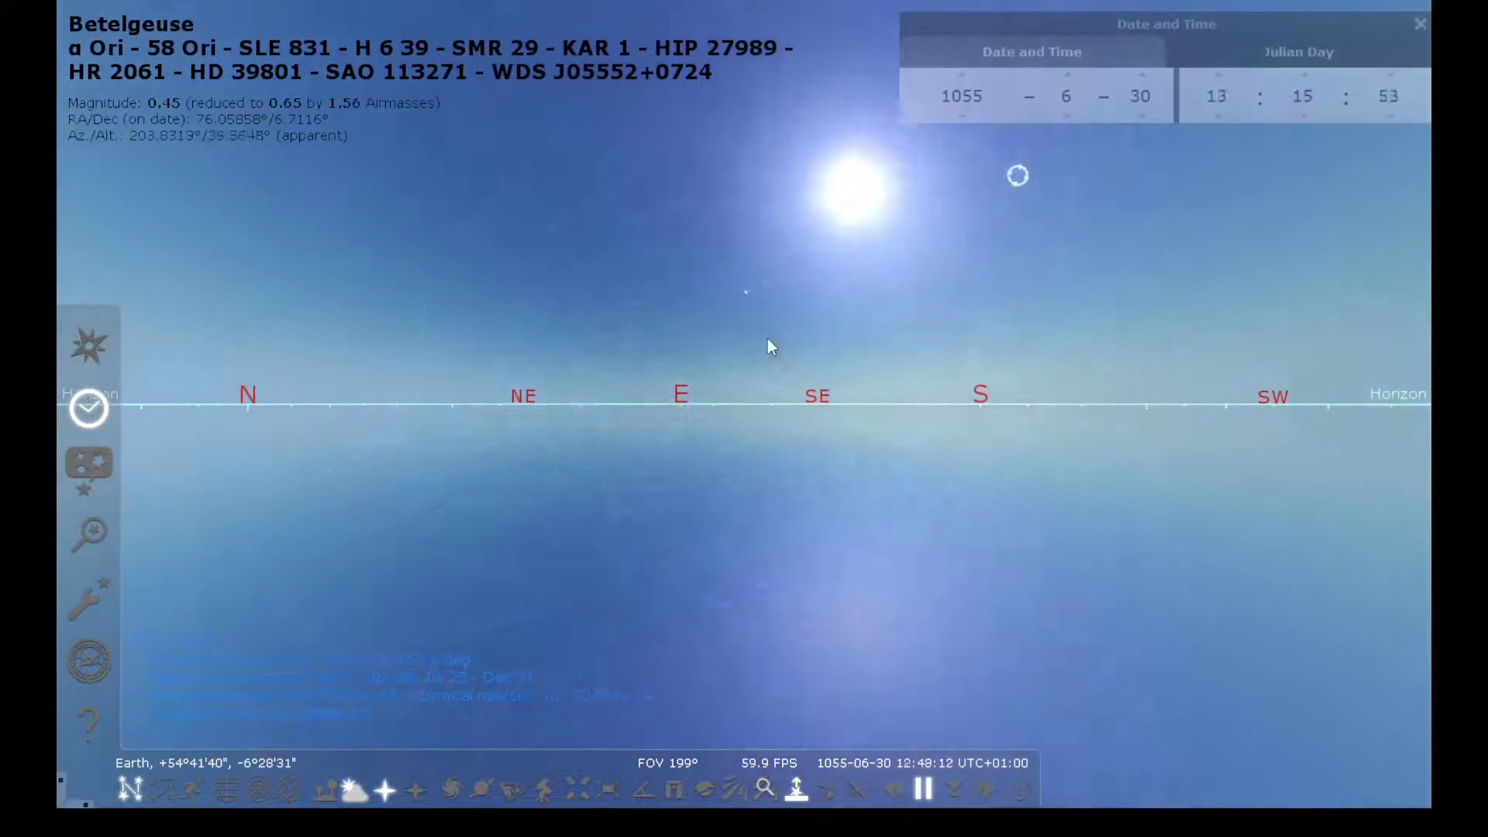
{"action": "key", "text": "k"}
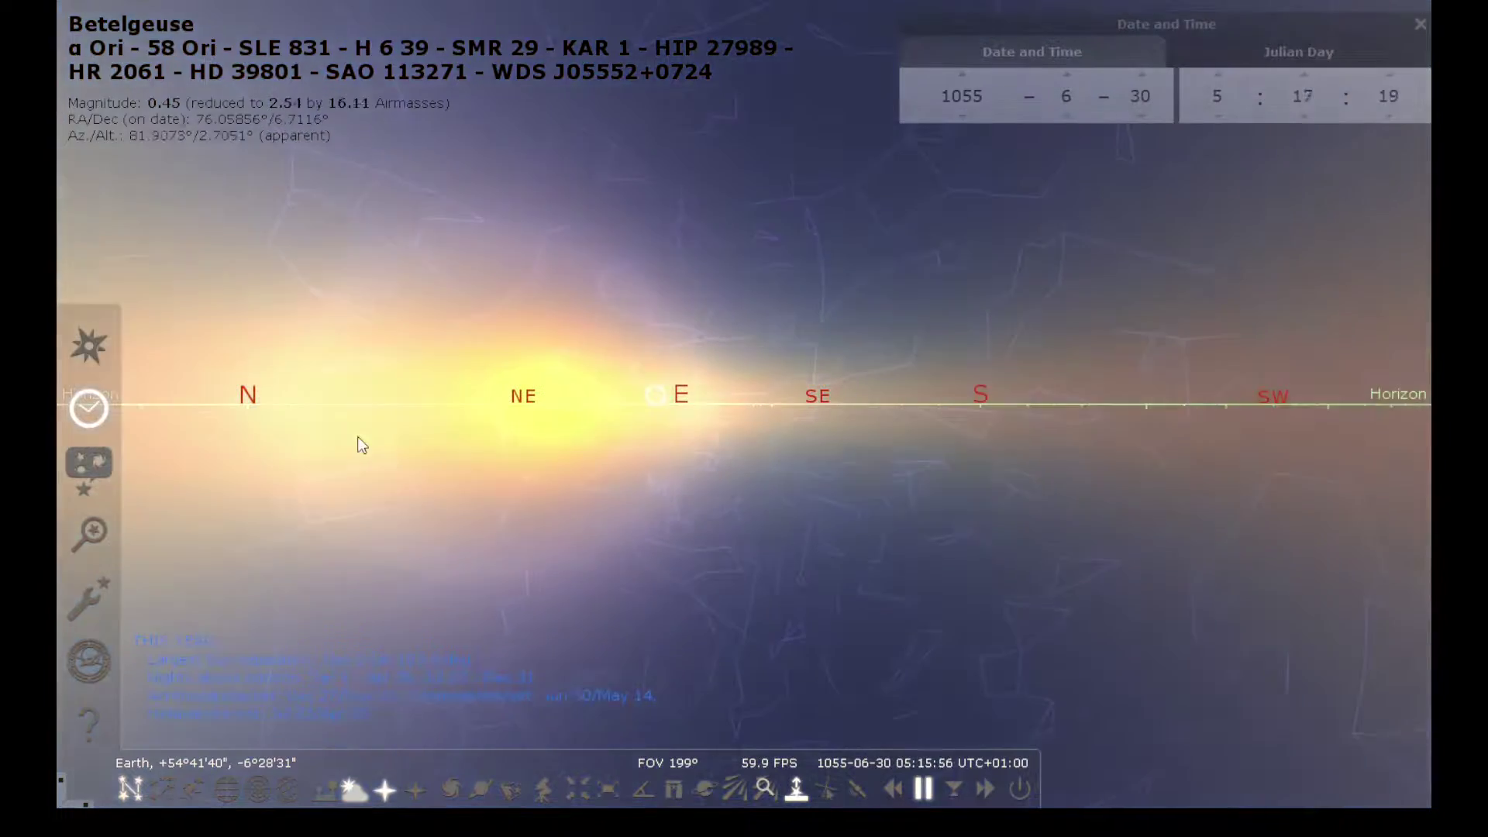
{"action": "scroll", "coordinate": [621, 455], "scroll_direction": "up", "scroll_amount": 5}
{"action": "left_click_drag", "start_coordinate": [501, 410], "coordinate": [1174, 390]}
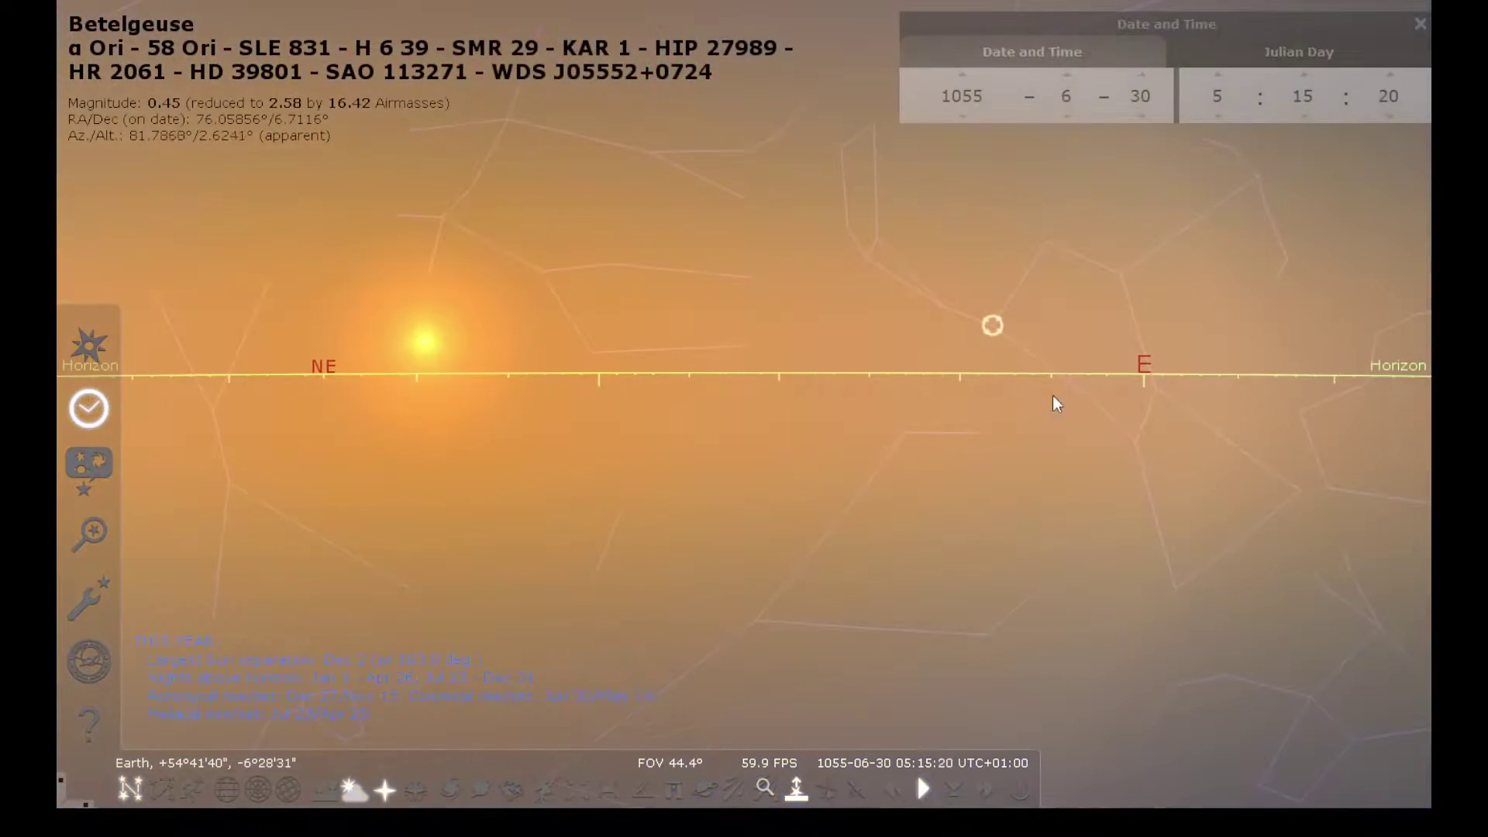
{"action": "key", "text": "j"}
{"action": "key", "text": "j"}
{"action": "key", "text": "j"}
{"action": "key", "text": "j"}
{"action": "key", "text": "j"}
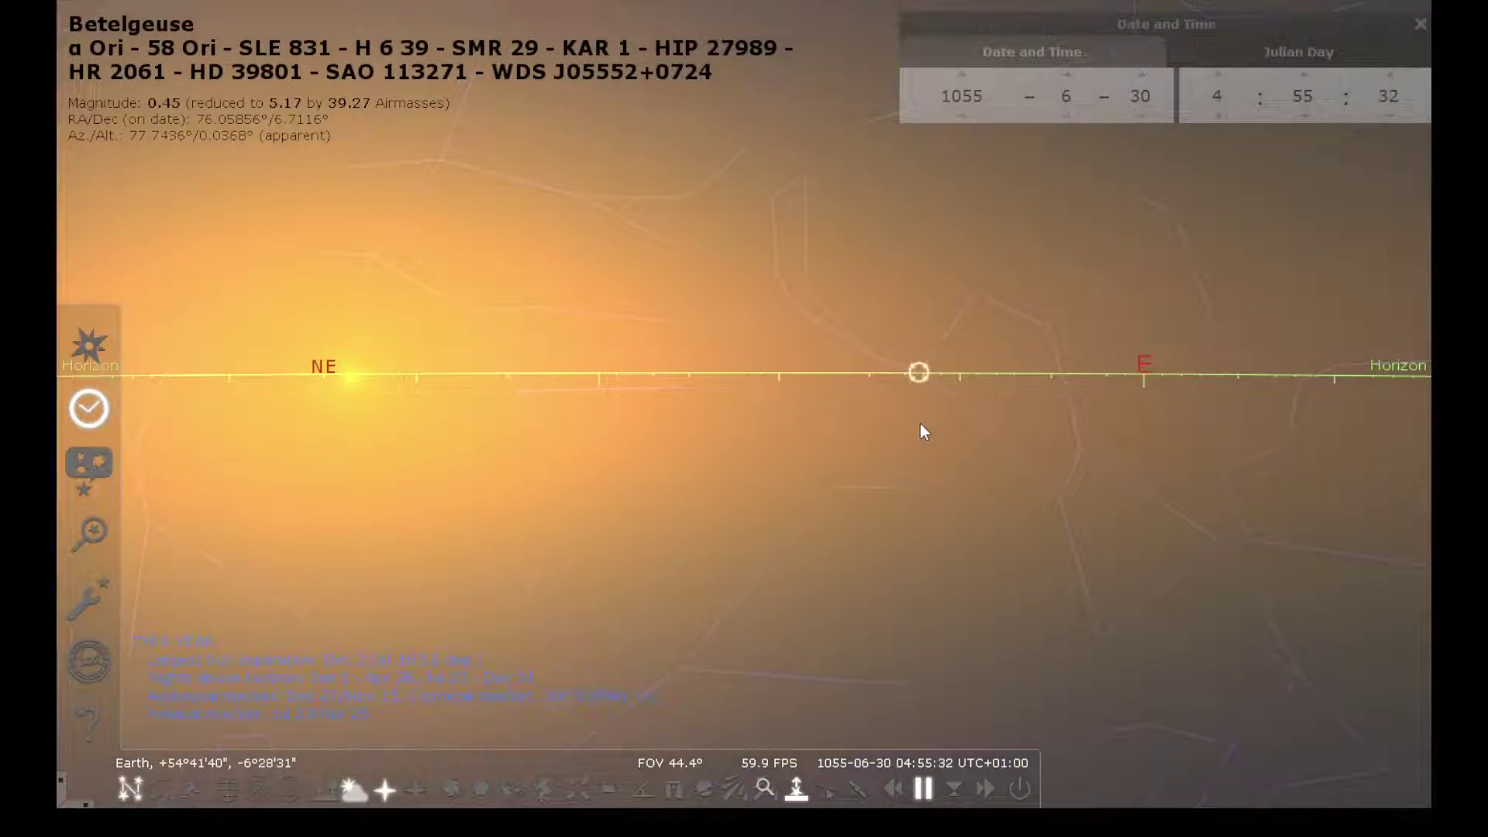
{"action": "key", "text": "k"}
Frame the eastern horizon with Betelgeuse in the dawn glow at 05:09
{"action": "left_click_drag", "start_coordinate": [583, 488], "coordinate": [1027, 457]}
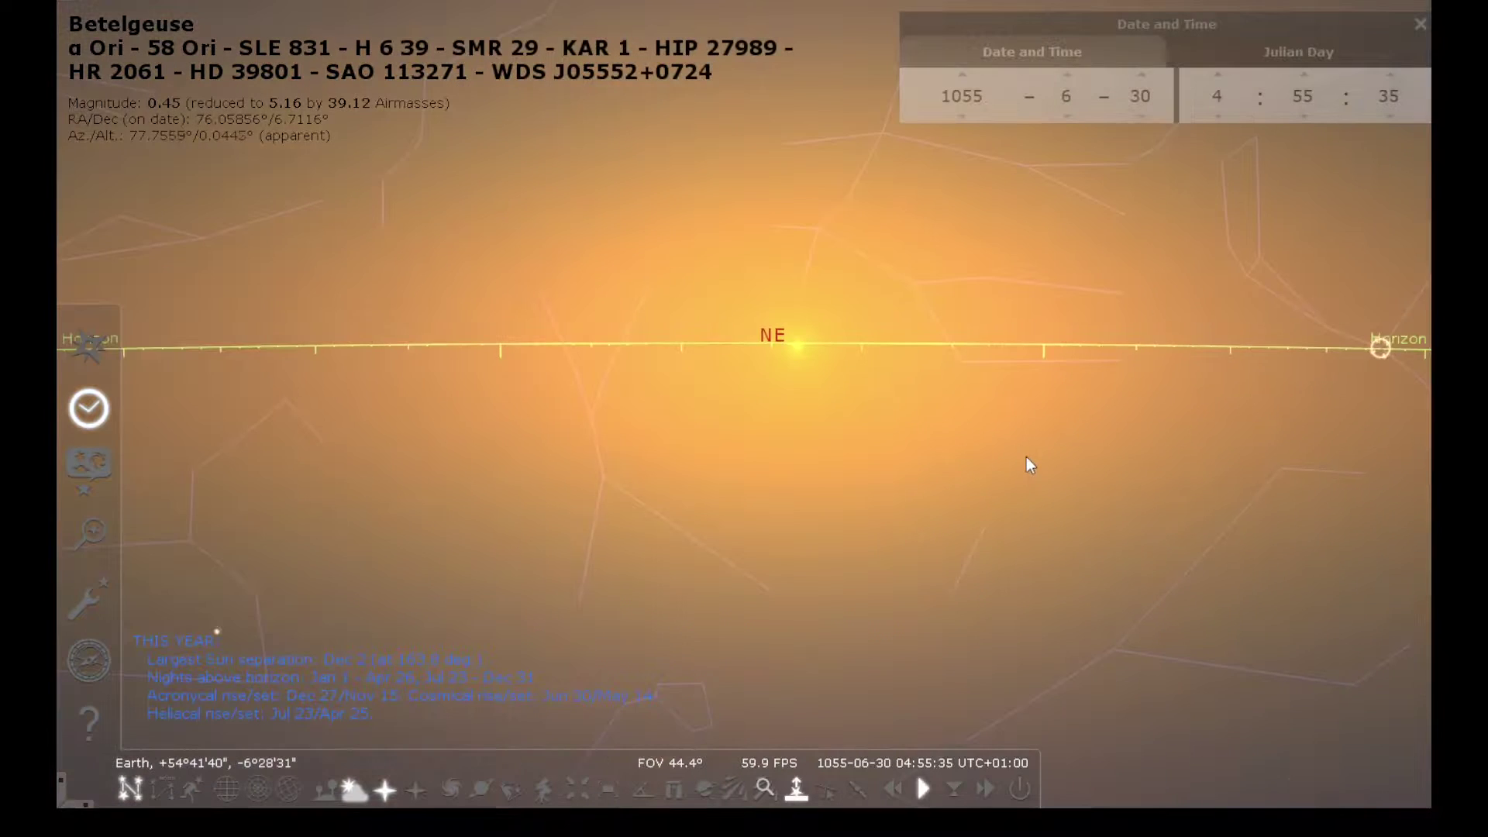
{"action": "left_click_drag", "start_coordinate": [886, 442], "coordinate": [592, 439]}
{"action": "left_click_drag", "start_coordinate": [869, 471], "coordinate": [806, 448]}
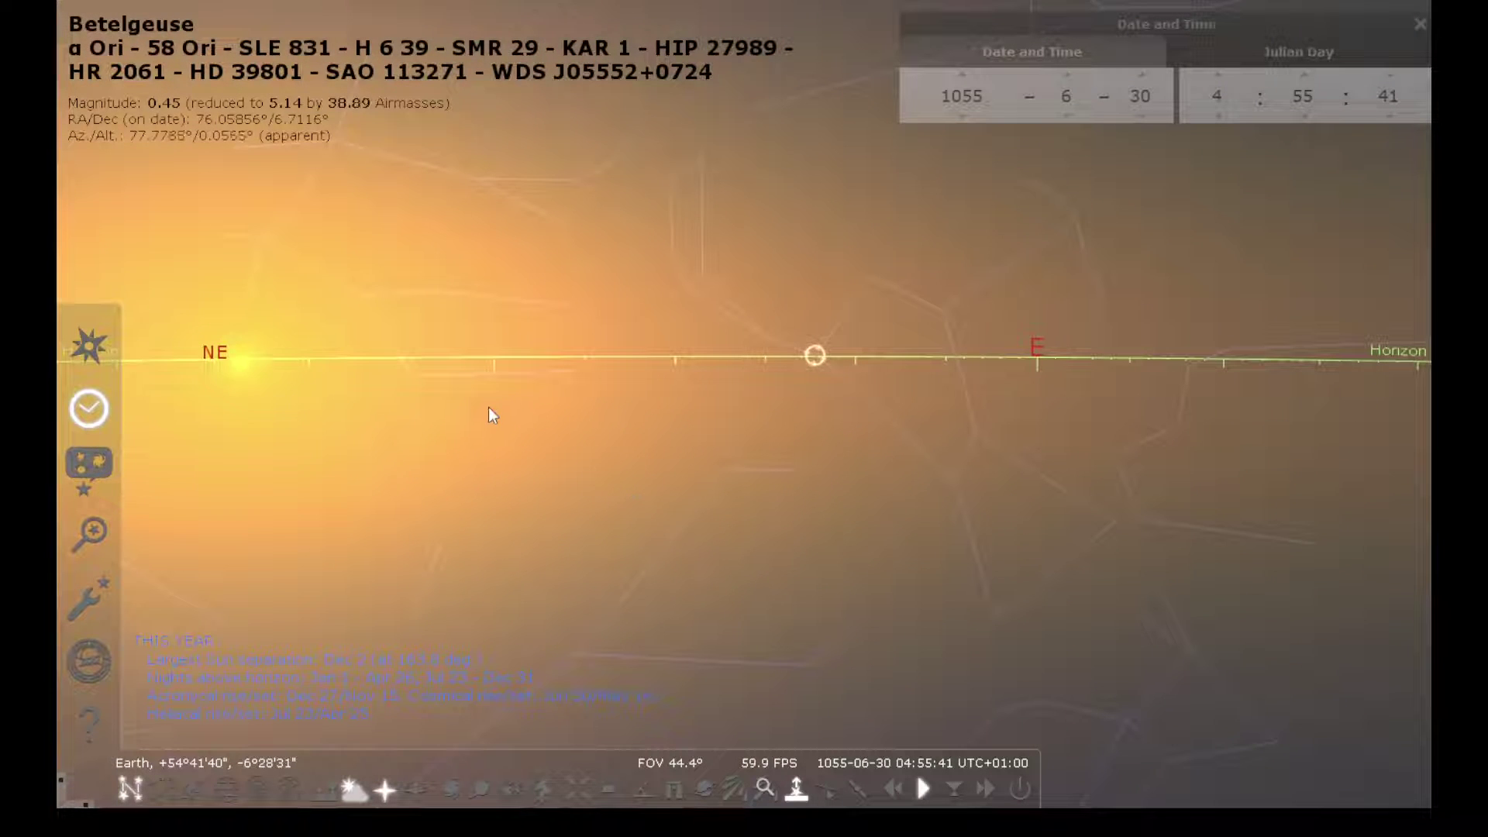
{"action": "left_click_drag", "start_coordinate": [436, 605], "coordinate": [604, 372]}
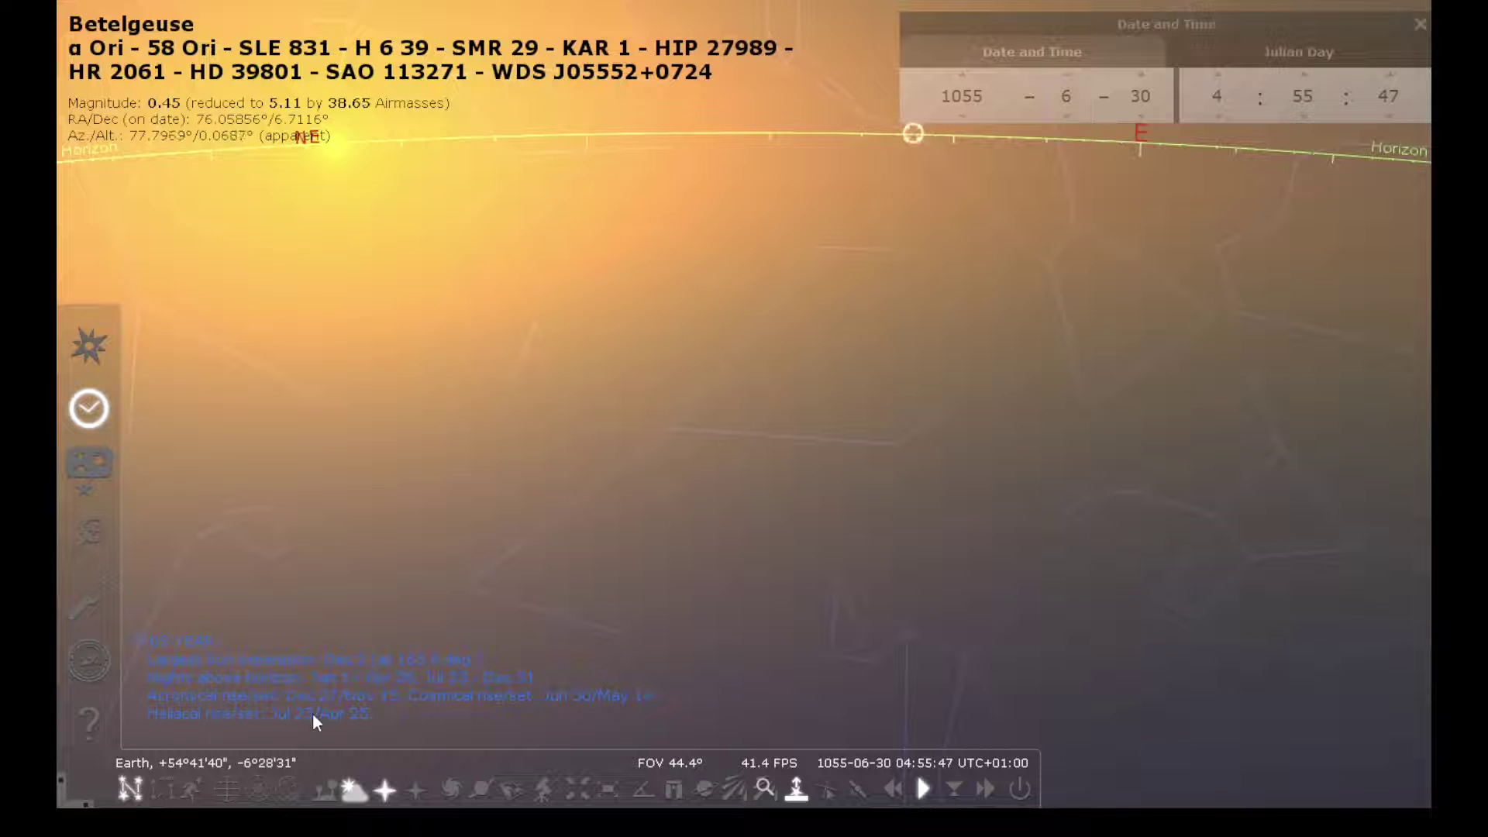
{"action": "left_click_drag", "start_coordinate": [954, 362], "coordinate": [760, 463]}
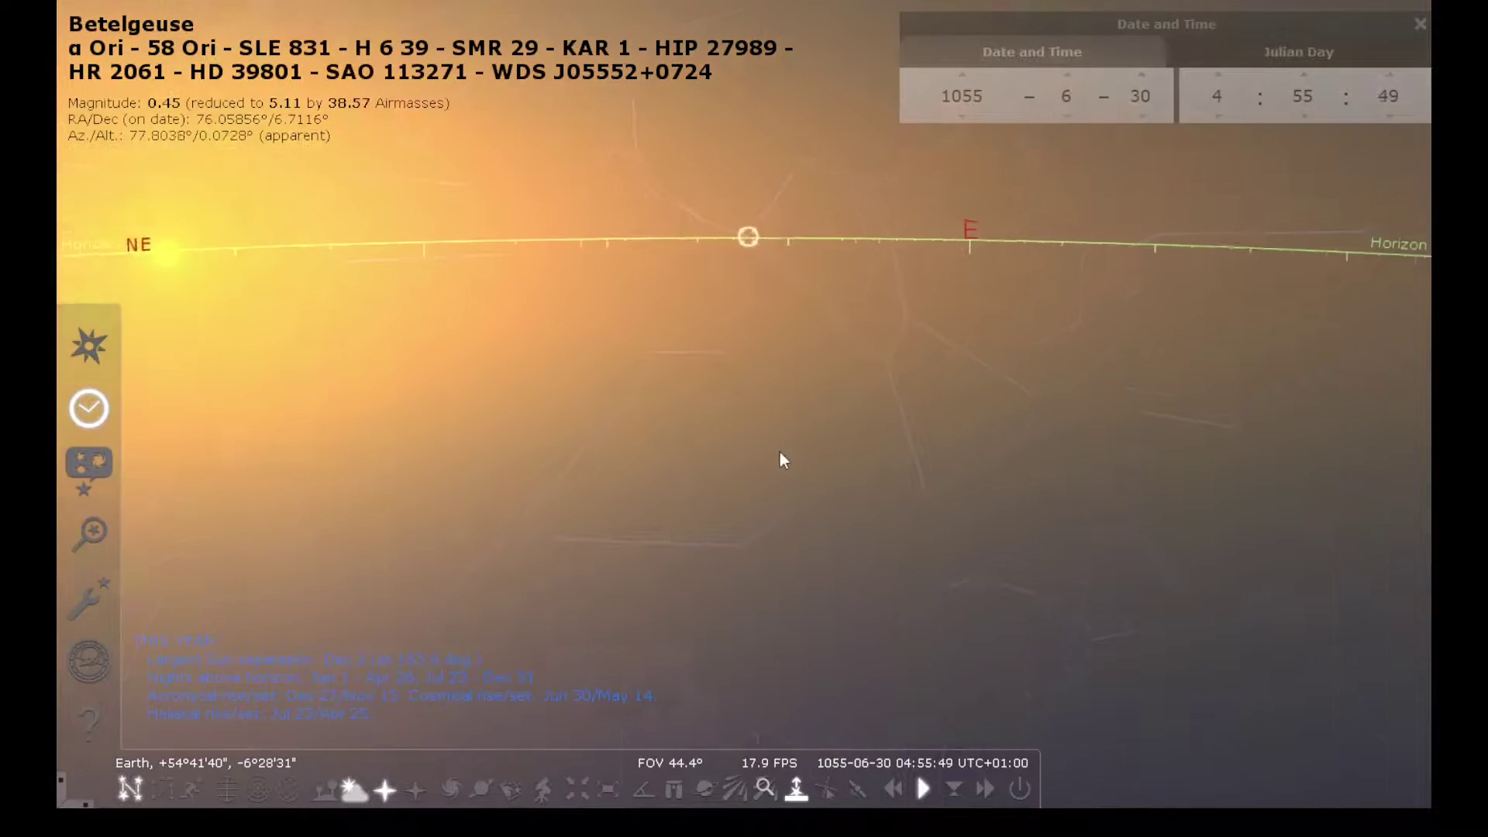
{"action": "left_click_drag", "start_coordinate": [857, 449], "coordinate": [651, 459]}
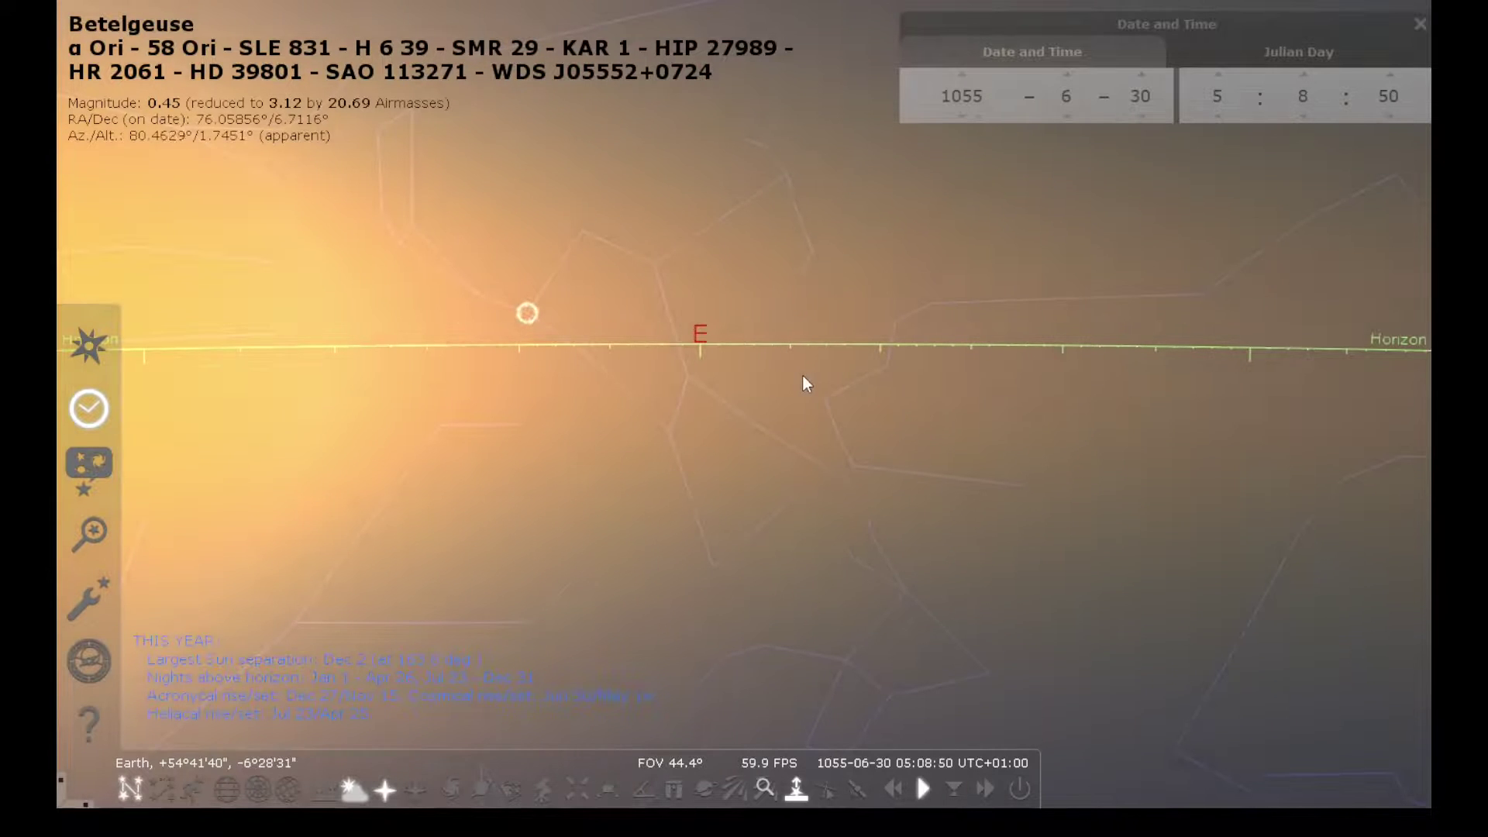
{"action": "mouse_move", "coordinate": [802, 375]}
{"action": "left_mouse_down"}
{"action": "mouse_move", "coordinate": [674, 475]}
{"action": "mouse_move", "coordinate": [717, 514]}
{"action": "mouse_move", "coordinate": [733, 504]}
{"action": "left_mouse_up"}
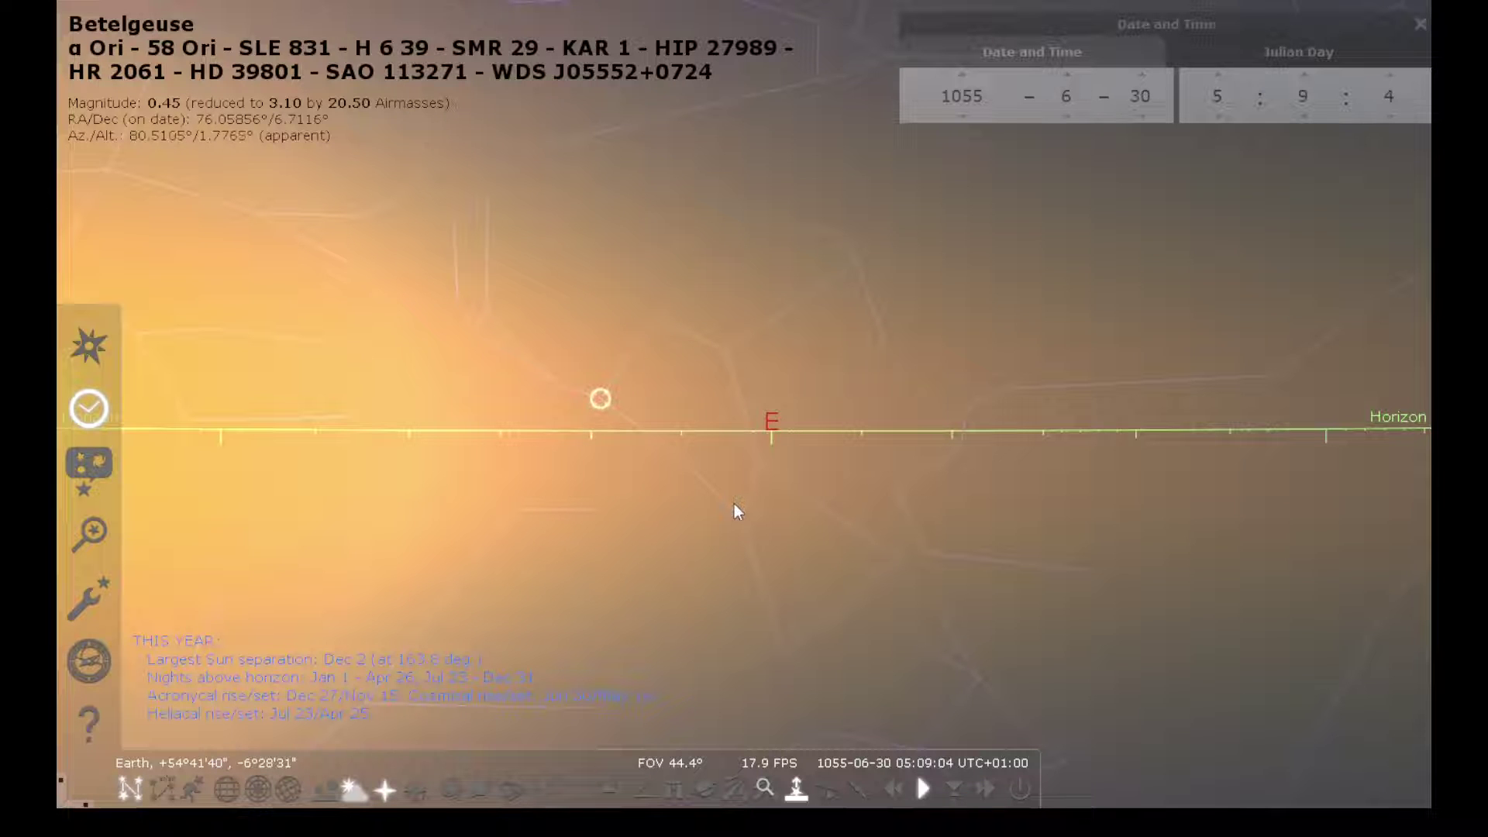
Show the Observability Analysis plugin page (version 1.2.4) in Configuration's Plugins tab
{"action": "left_click", "coordinate": [88, 466]}
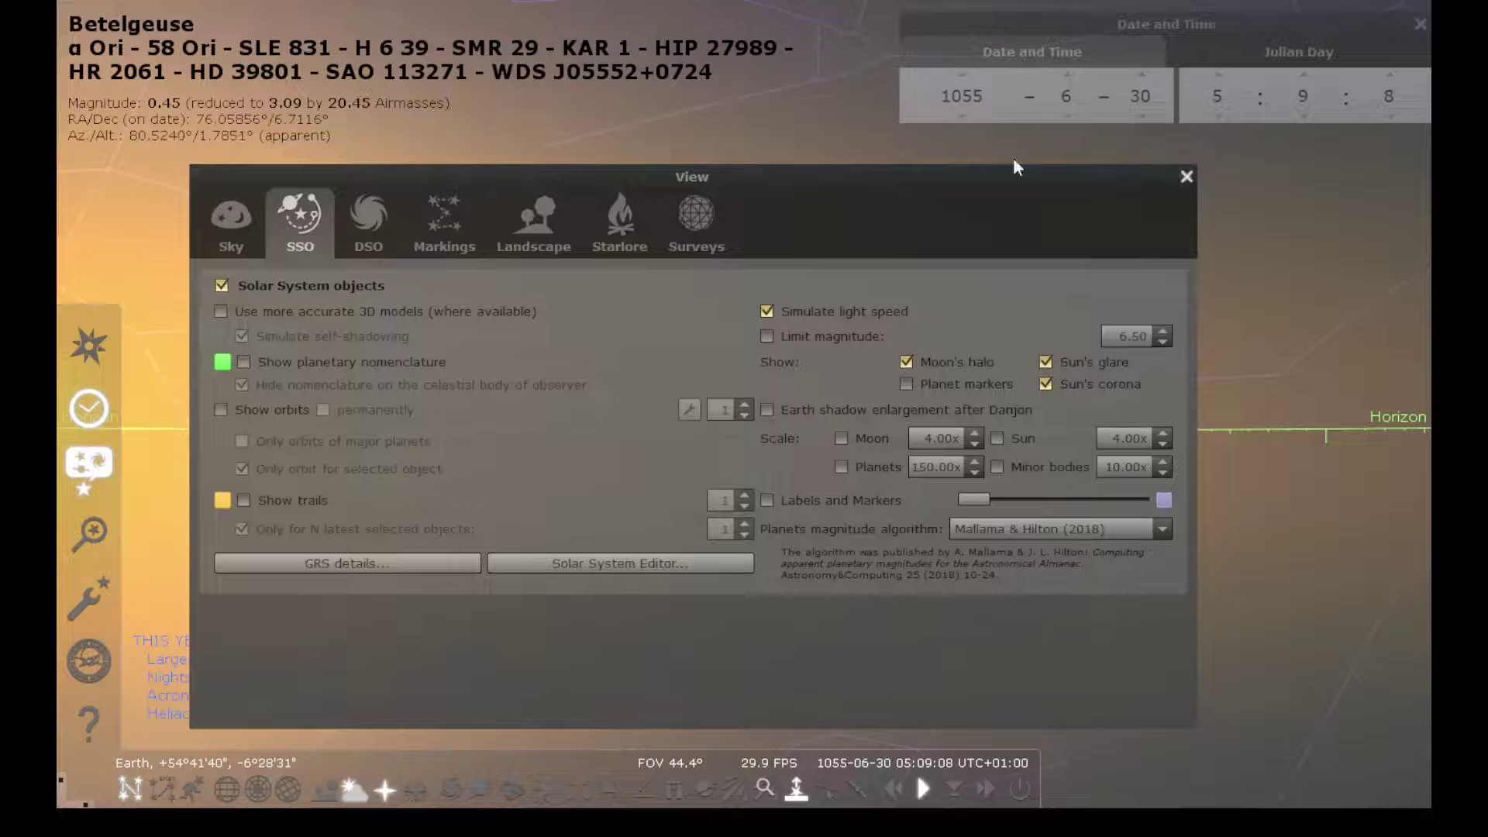
{"action": "left_click", "coordinate": [88, 596]}
{"action": "left_click", "coordinate": [1185, 181]}
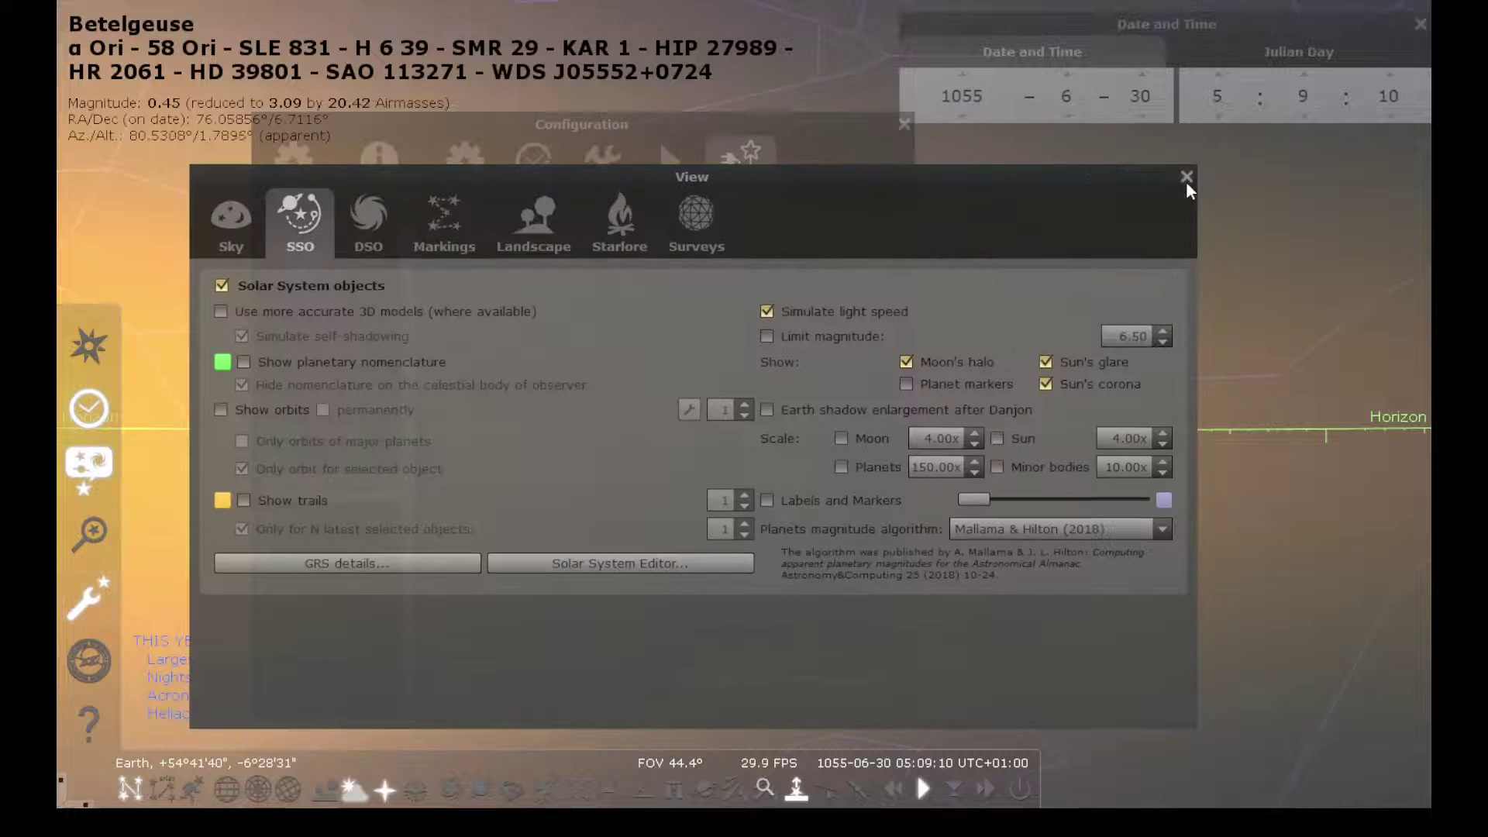
{"action": "left_click", "coordinate": [833, 128]}
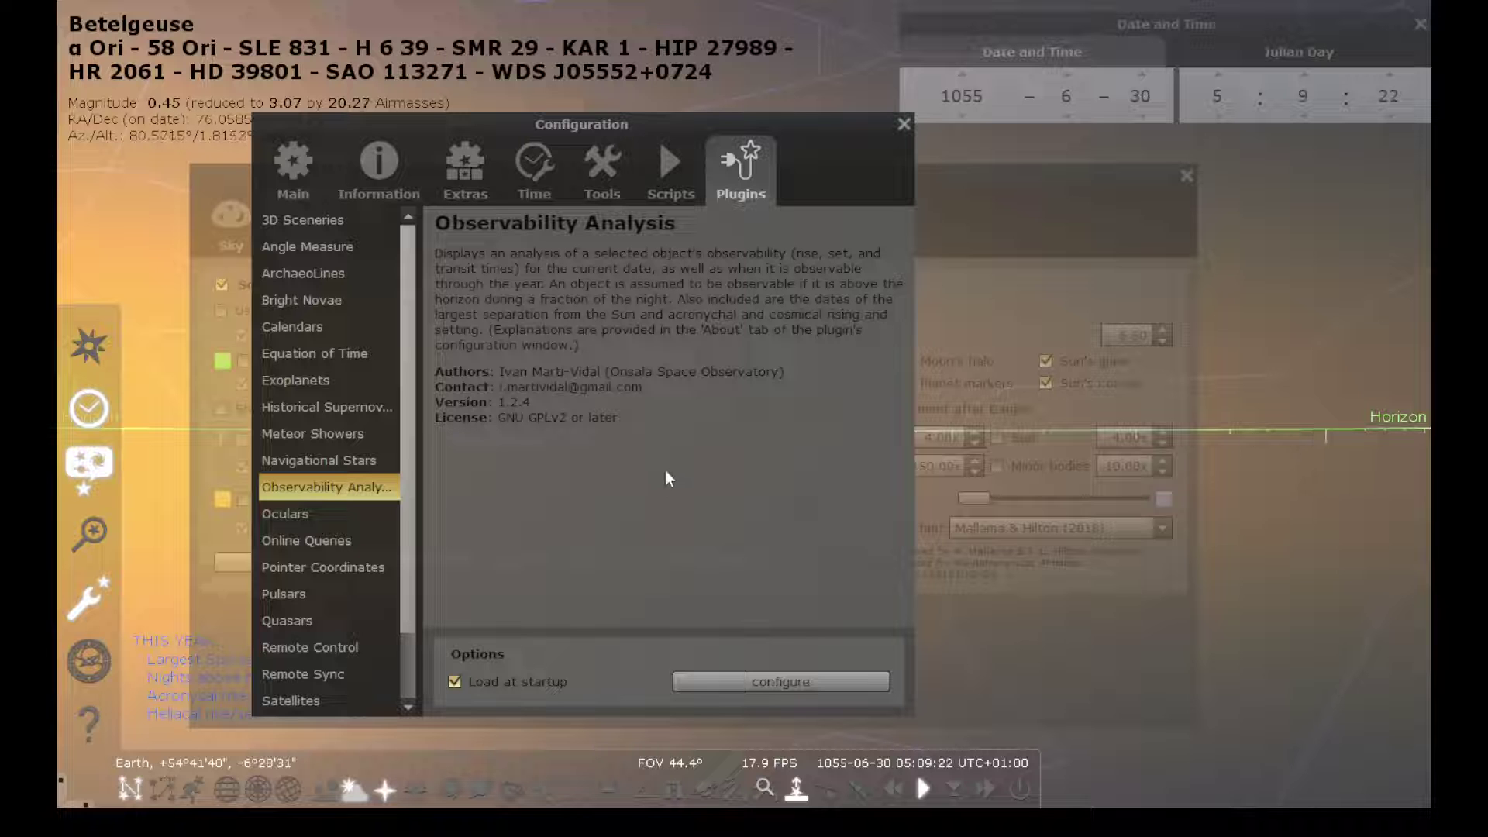
Open the Observability plug-in configuration dialog via the plugin's configure button
{"action": "left_click", "coordinate": [806, 681]}
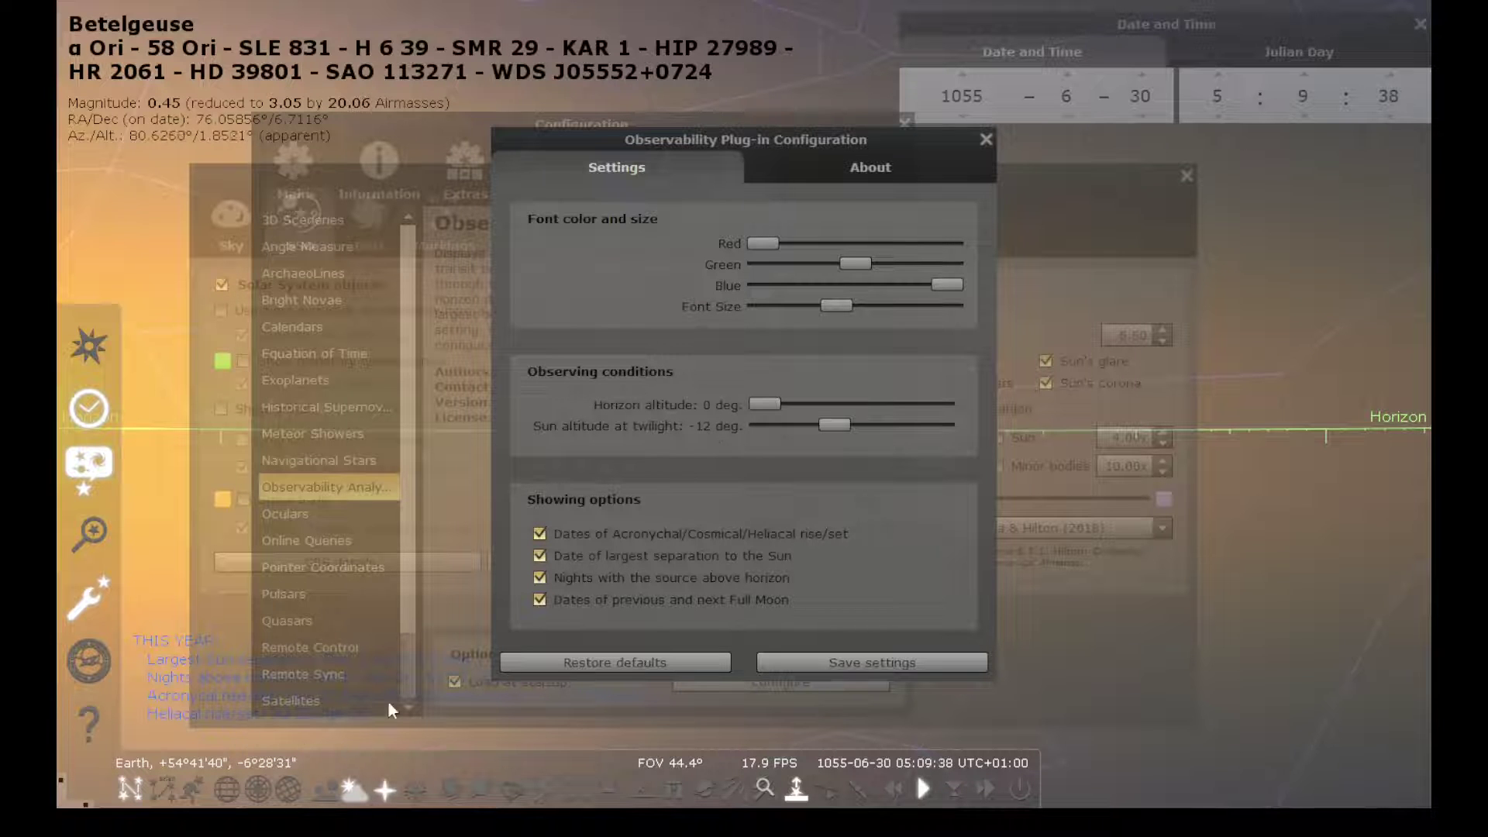
Step the date back to 25 April 1055 and close the plugin, configuration and sky windows
{"action": "left_click", "coordinate": [1066, 117]}
{"action": "left_click", "coordinate": [1066, 117]}
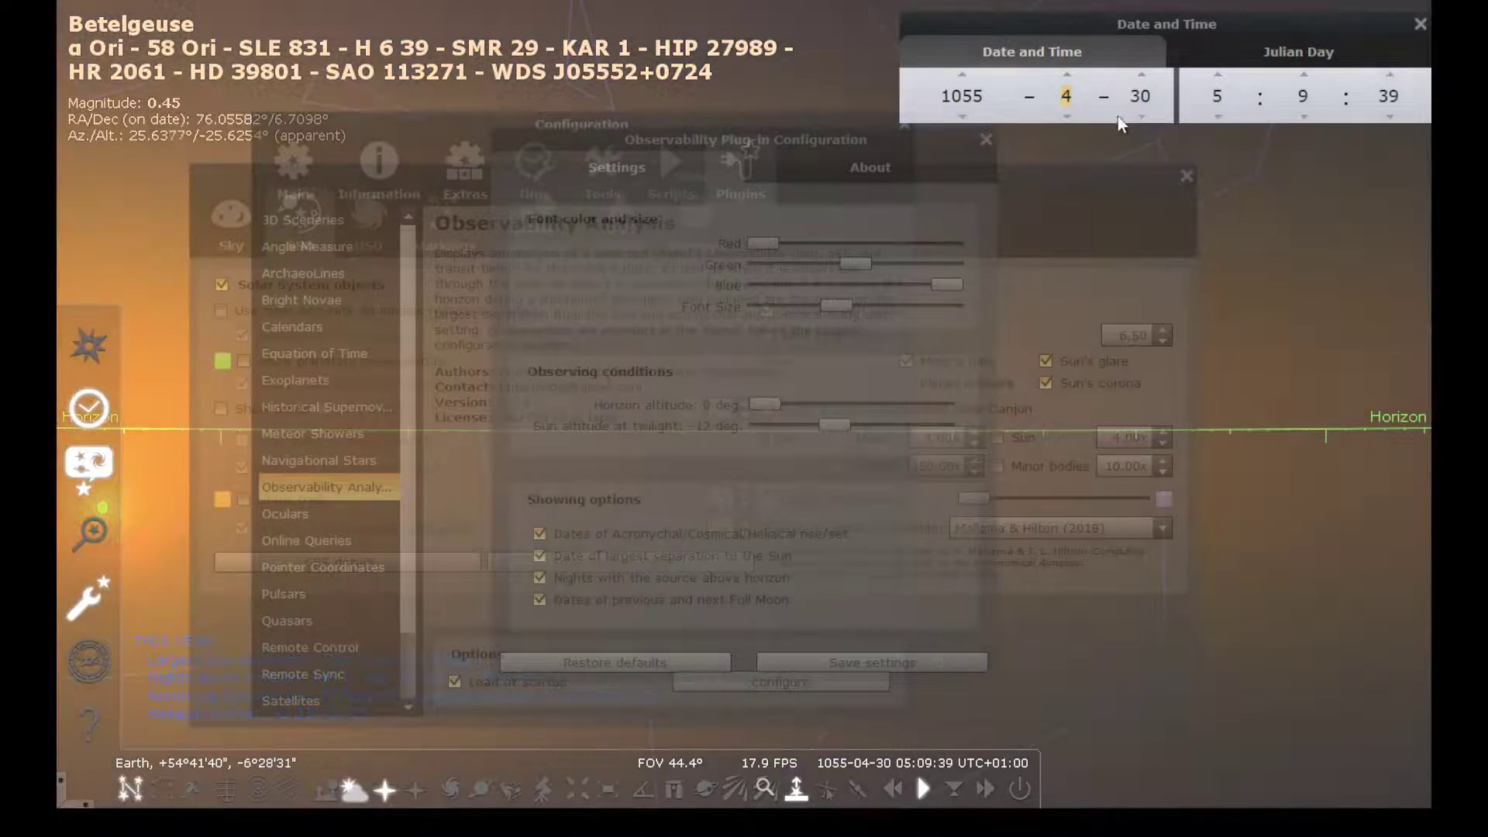
{"action": "left_click", "coordinate": [1141, 117]}
{"action": "left_click", "coordinate": [1140, 117]}
{"action": "left_click", "coordinate": [1140, 117]}
{"action": "left_click", "coordinate": [1140, 117]}
{"action": "left_click", "coordinate": [1140, 117]}
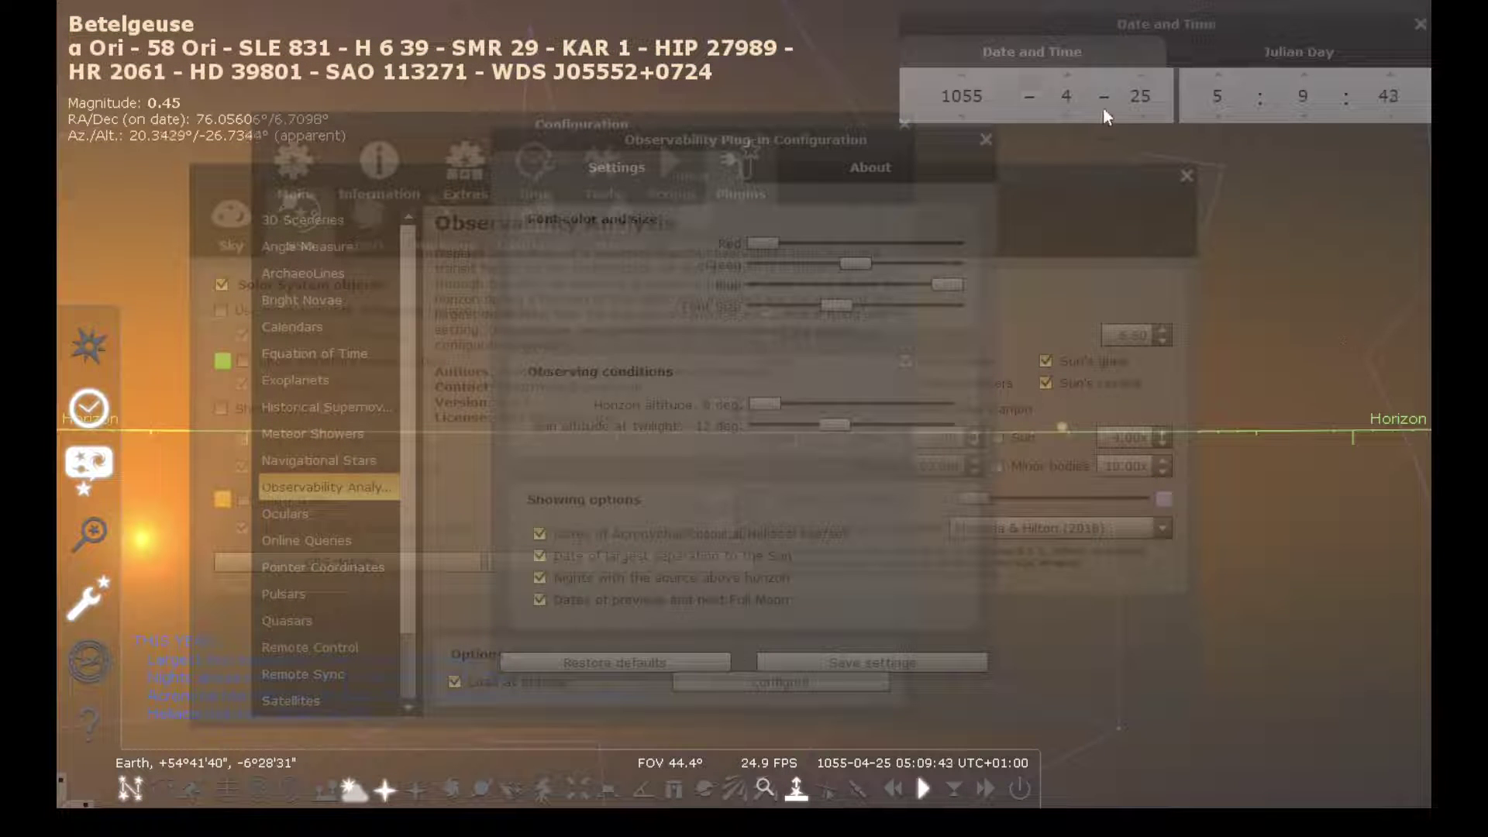
{"action": "left_click", "coordinate": [985, 140]}
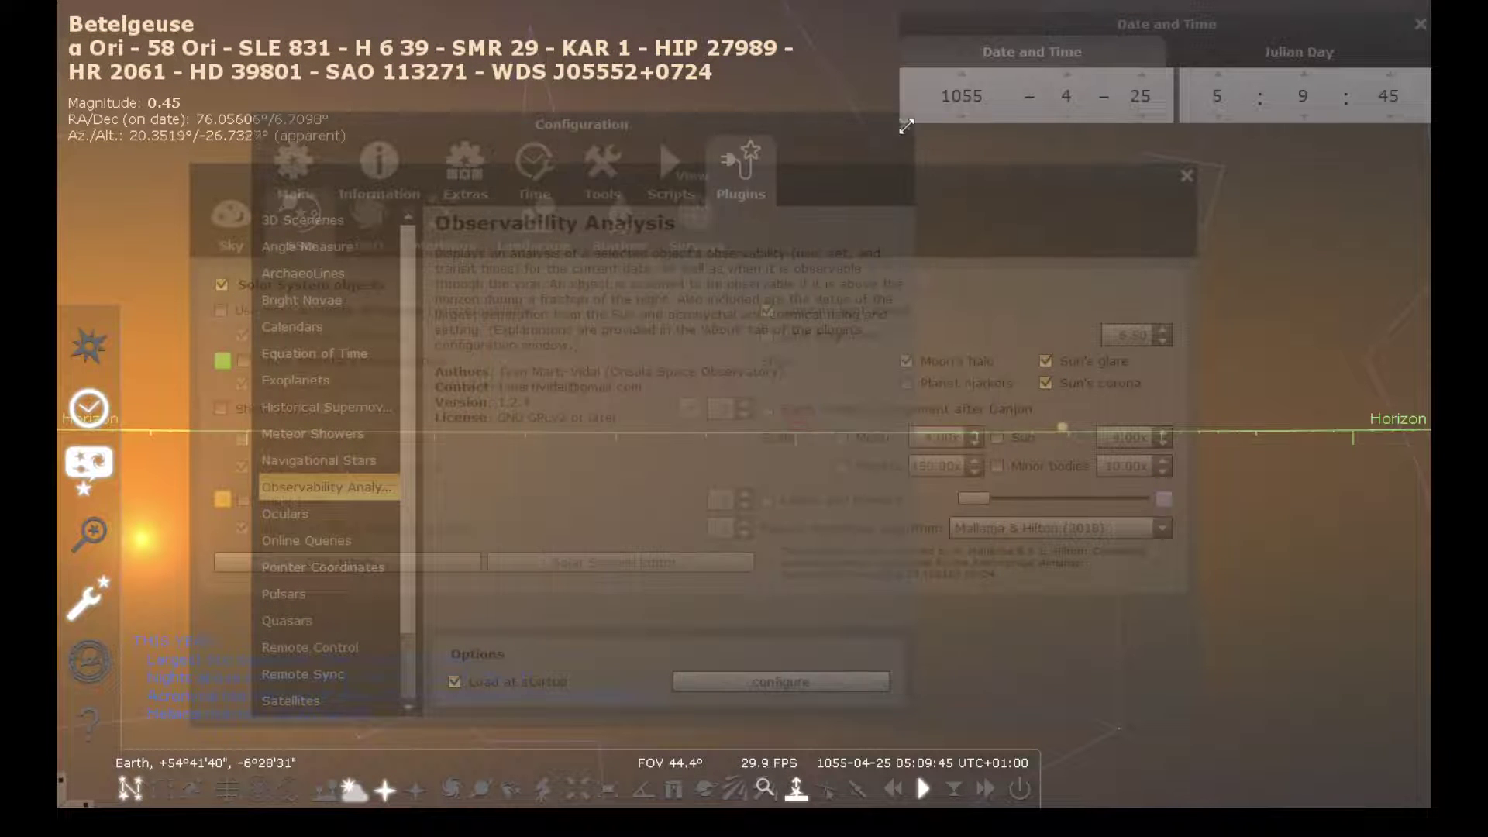
{"action": "left_click", "coordinate": [903, 125]}
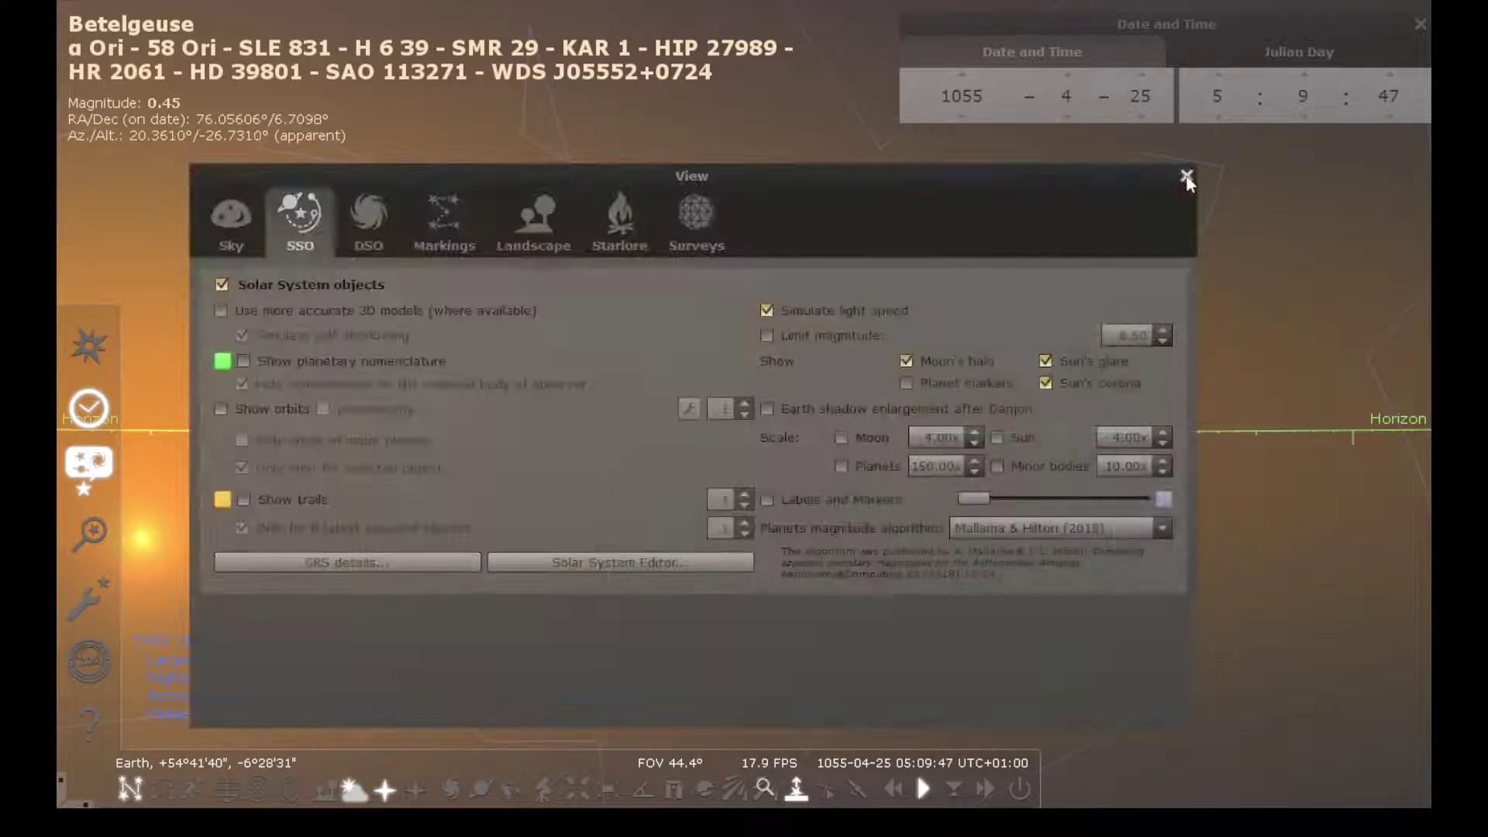
{"action": "left_click", "coordinate": [1186, 176]}
Centre on Betelgeuse with the horizon in view, fast-forward to nightfall (about 22:36), and stop time
{"action": "key", "text": "space"}
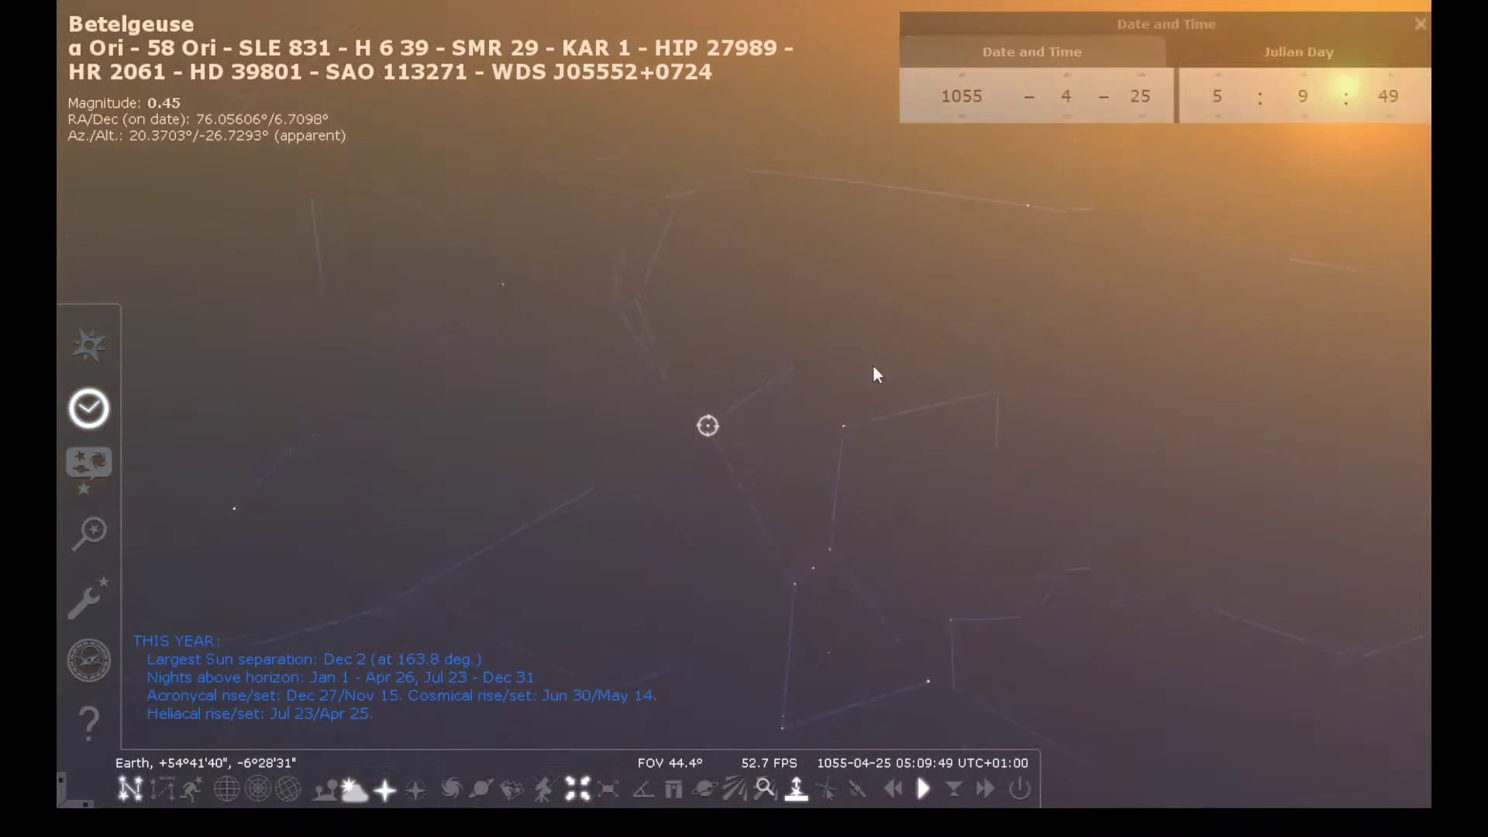
{"action": "left_click_drag", "start_coordinate": [884, 372], "coordinate": [620, 534]}
{"action": "key", "text": "l"}
{"action": "key", "text": "l"}
{"action": "key", "text": "l"}
{"action": "key", "text": "l"}
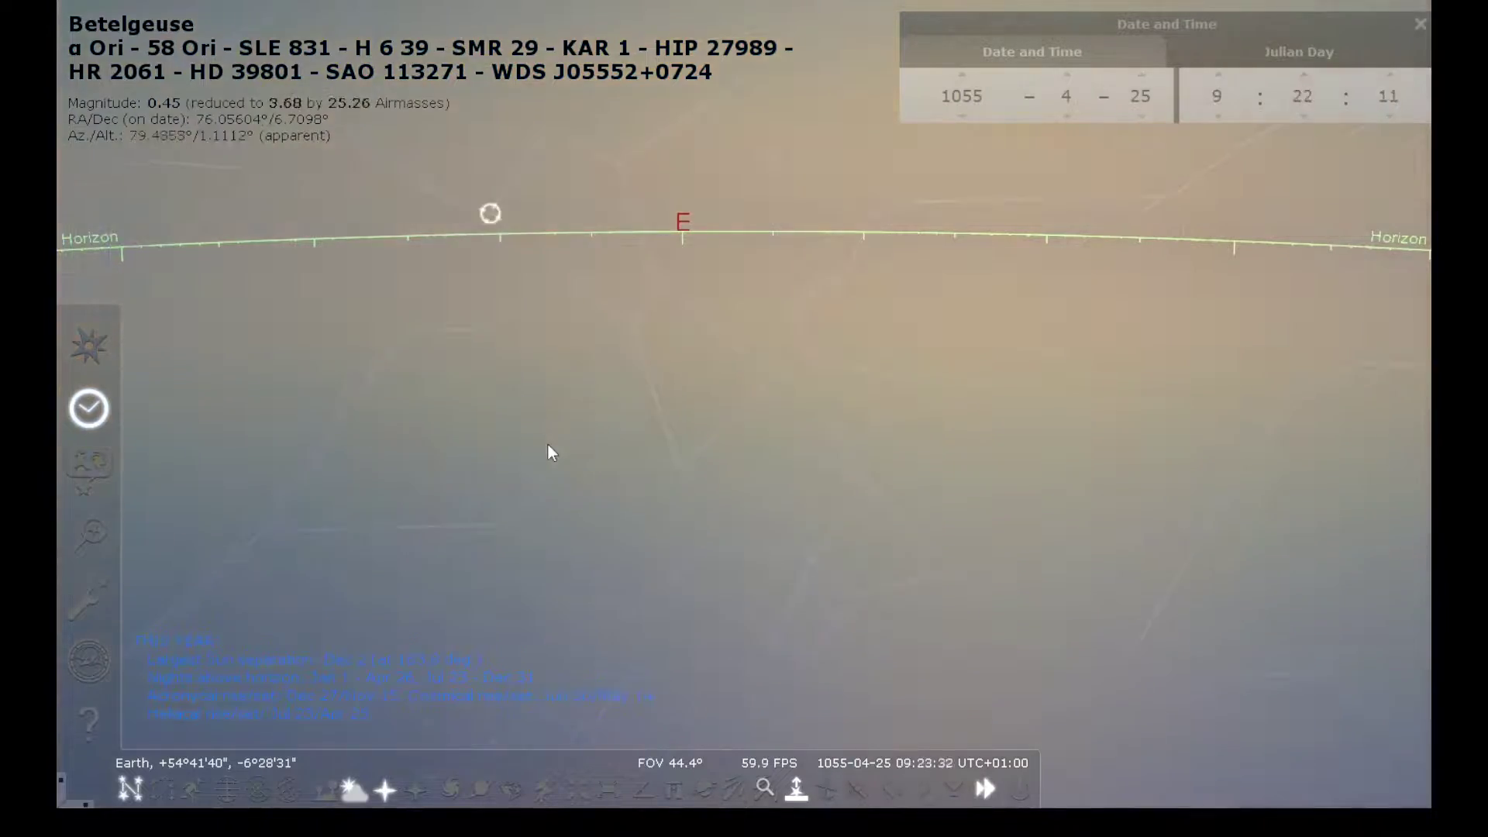
{"action": "key", "text": "space"}
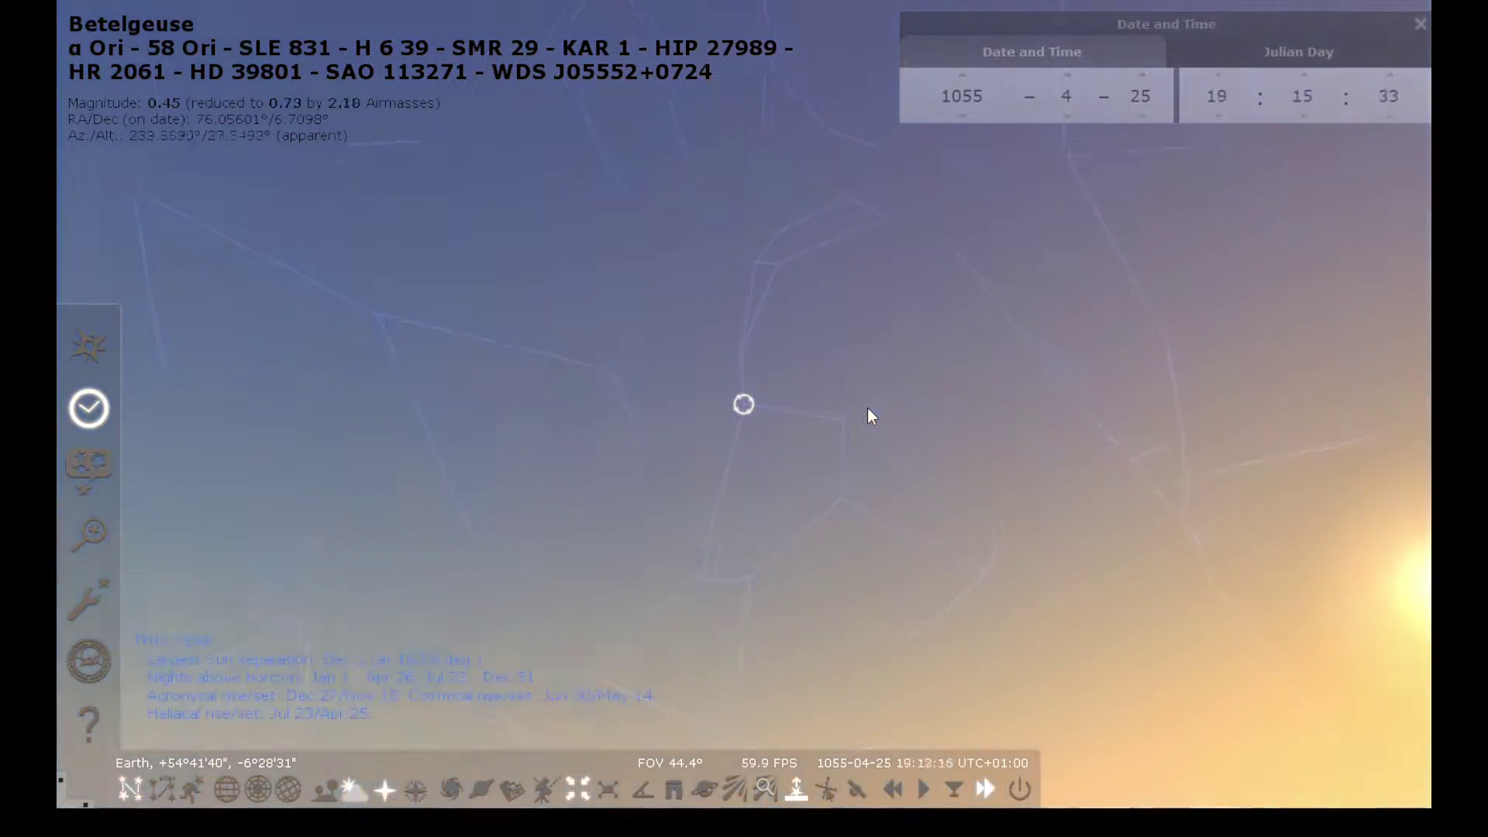
{"action": "key", "text": "k"}
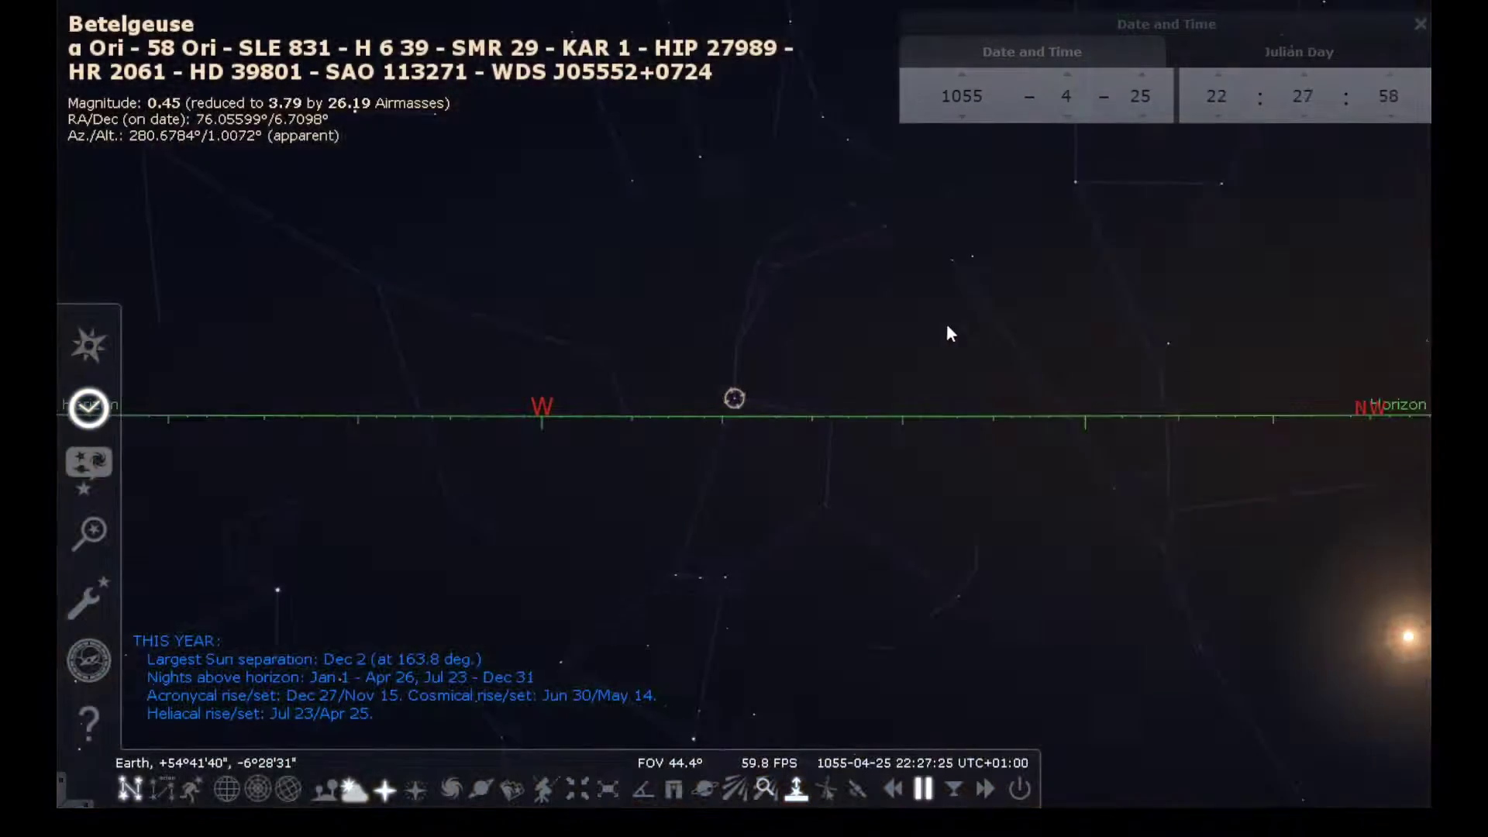
{"action": "key", "text": "k"}
Select the Sun low in the north-west, zoom out, and reopen the plugin configuration
{"action": "left_click_drag", "start_coordinate": [1062, 515], "coordinate": [678, 408]}
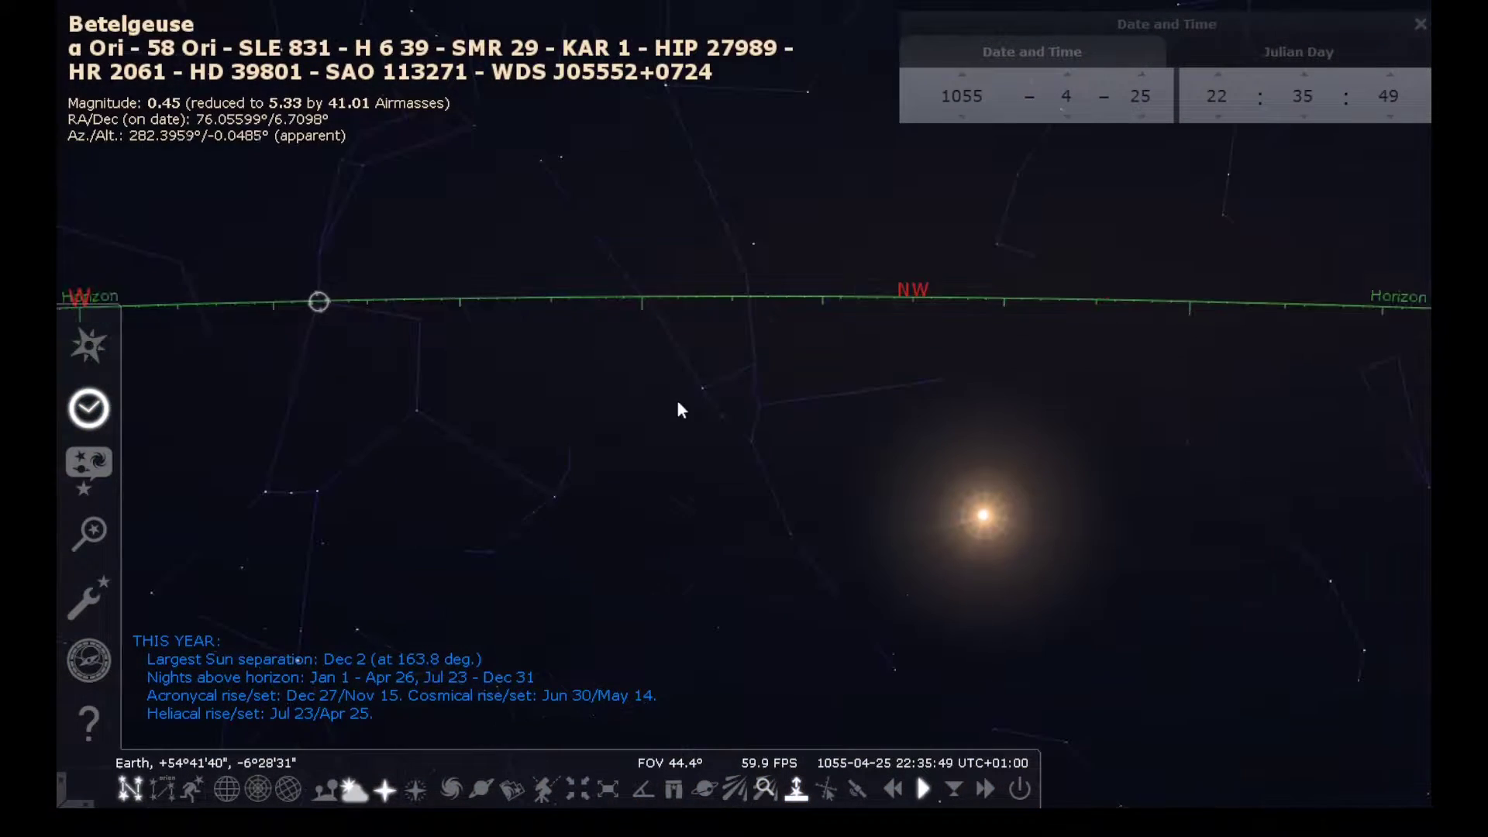
{"action": "left_click", "coordinate": [984, 518]}
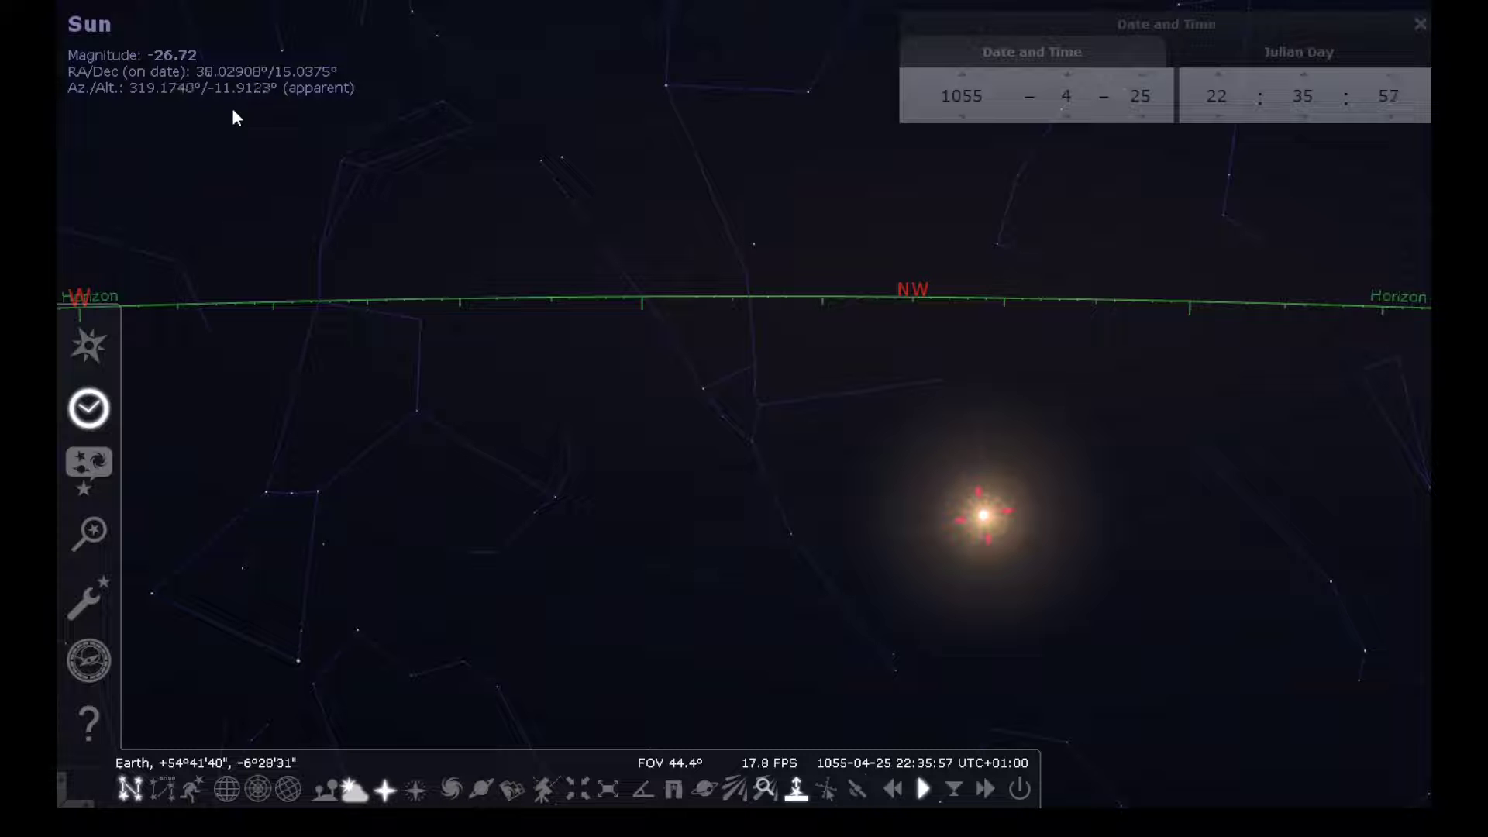
{"action": "scroll", "coordinate": [707, 332], "scroll_direction": "down", "scroll_amount": 2}
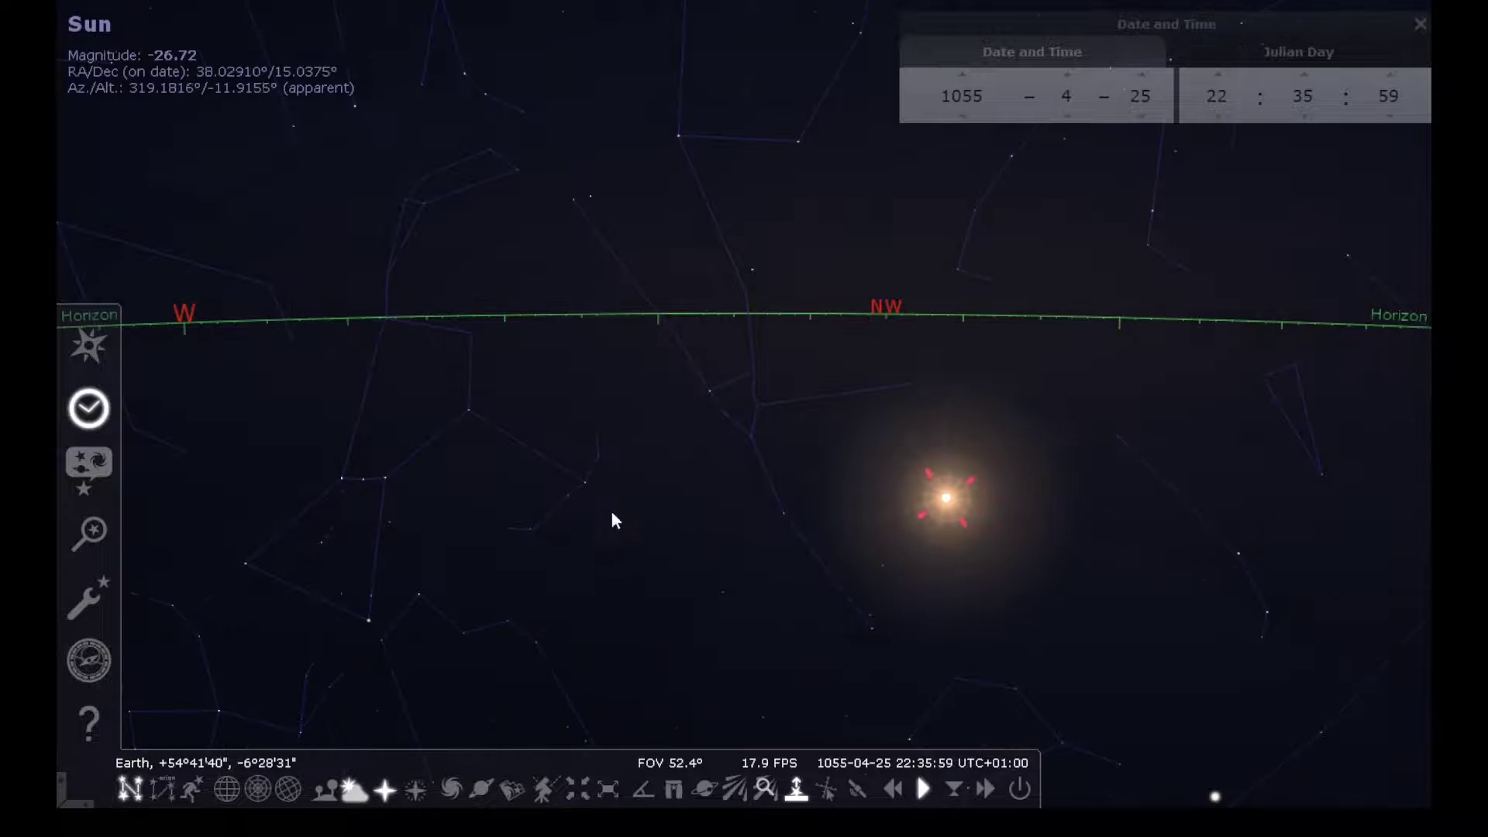
{"action": "scroll", "coordinate": [698, 426], "scroll_direction": "down", "scroll_amount": 2}
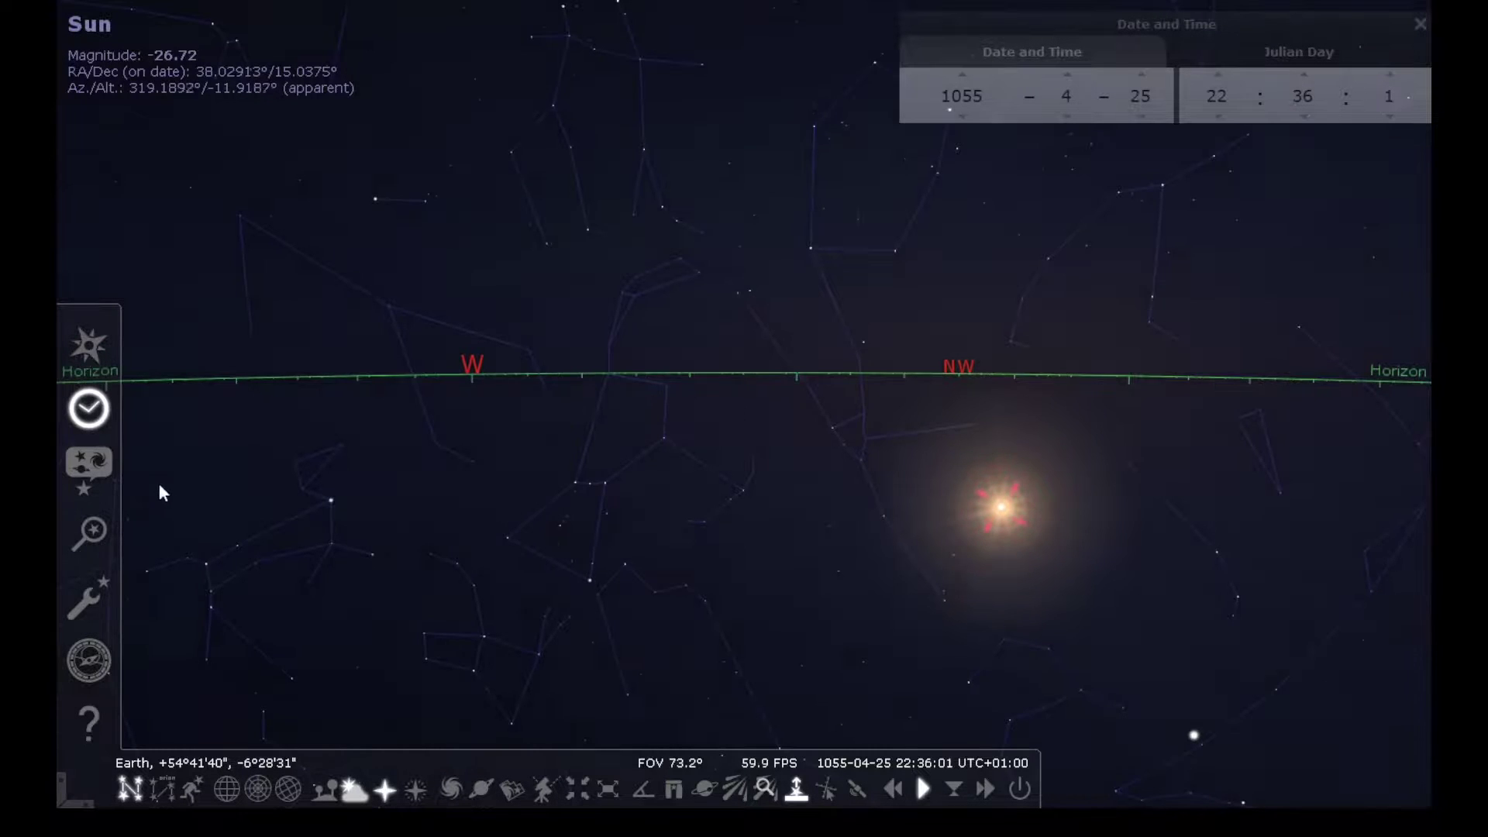
{"action": "left_click", "coordinate": [85, 616]}
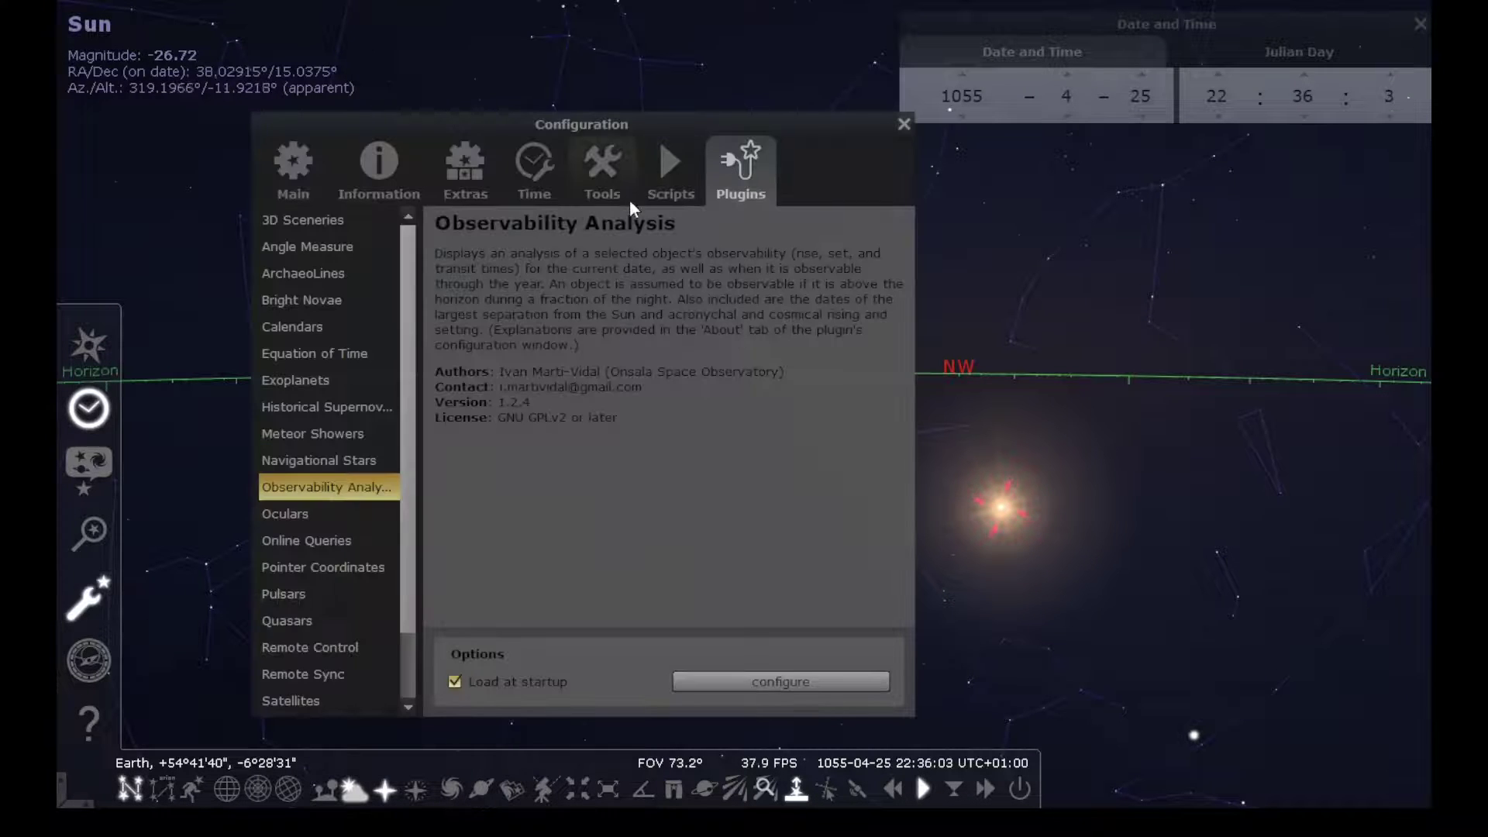
Open the Observability plugin settings and select Betelgeuse to show its observability report
{"action": "left_click", "coordinate": [694, 677]}
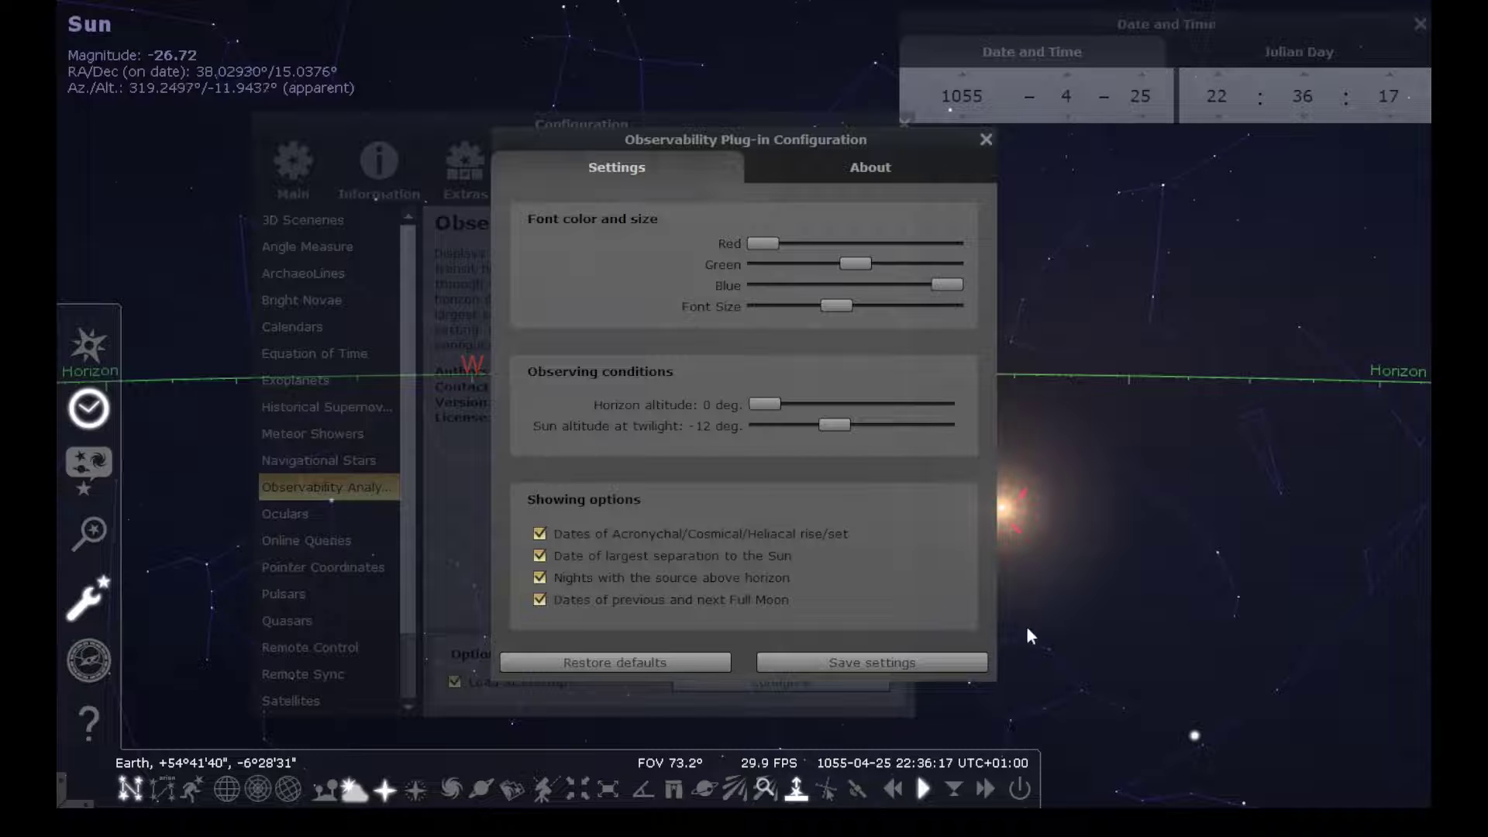
{"action": "key", "text": "Left"}
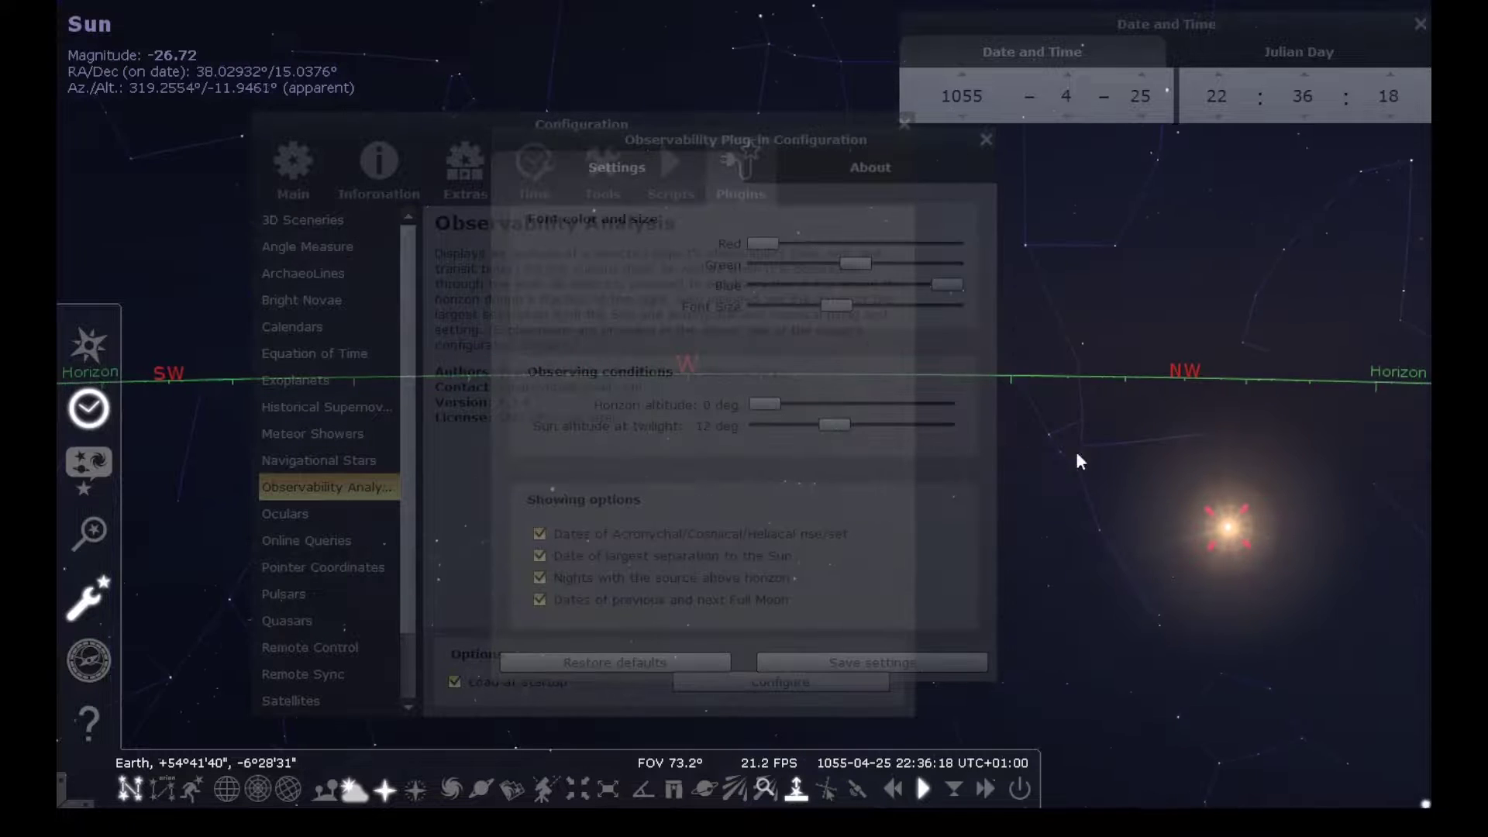
{"action": "left_click_drag", "start_coordinate": [1080, 461], "coordinate": [1285, 486]}
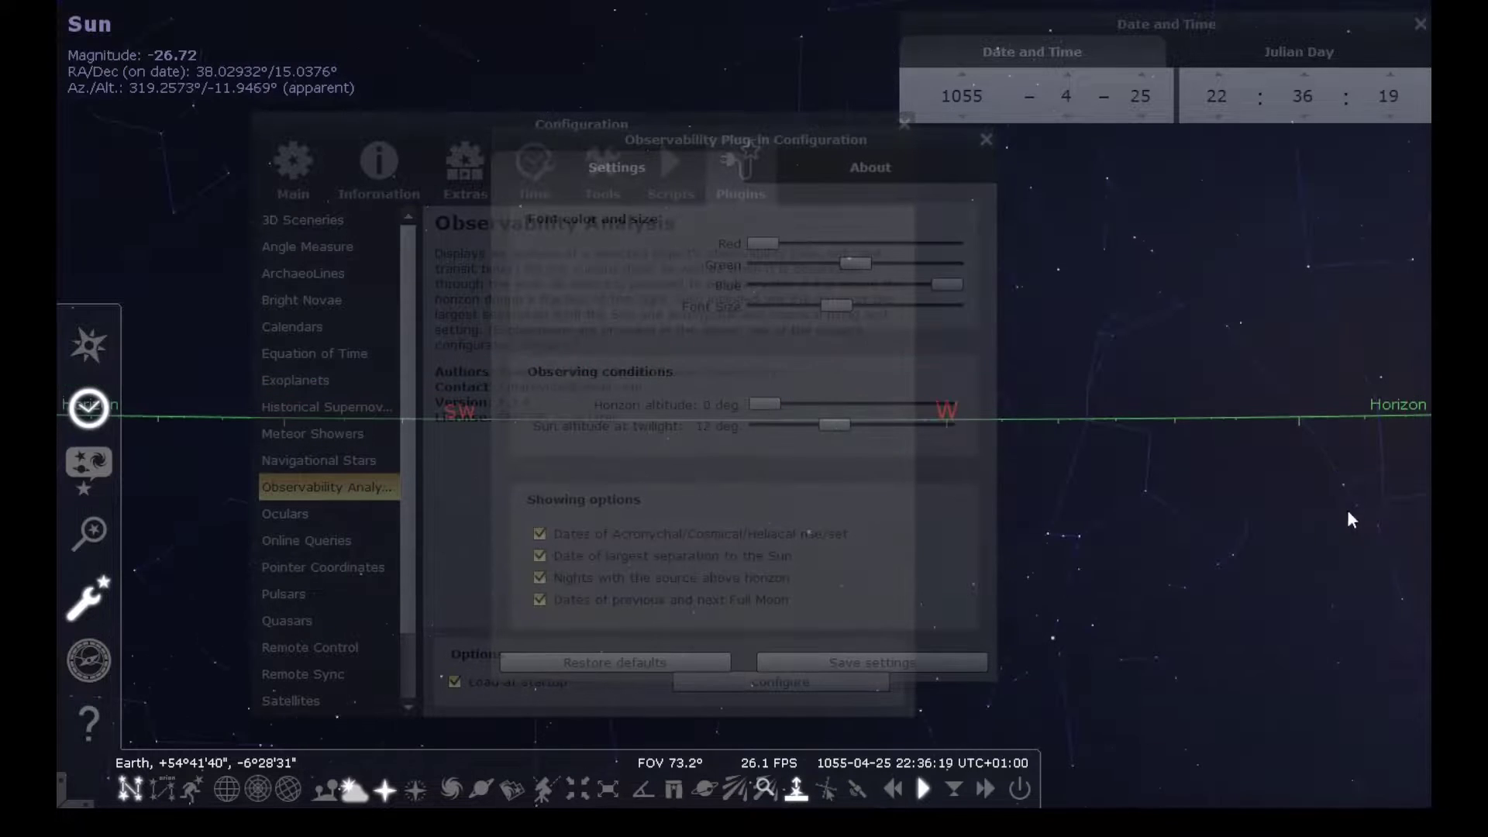
{"action": "left_click", "coordinate": [1086, 420]}
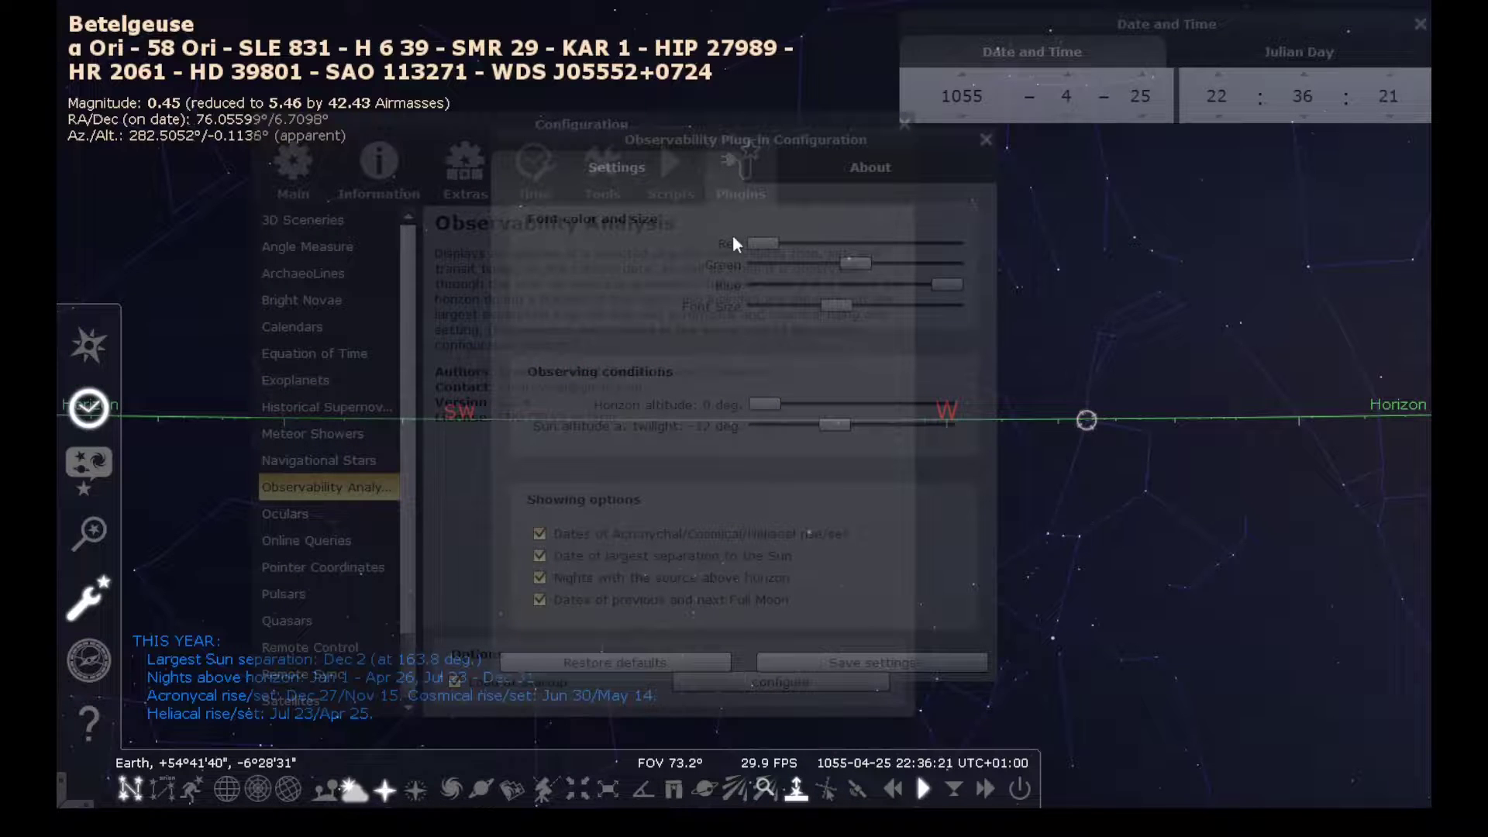
Toggle the Full Moon, rise/set dates and largest Sun separation lines off and back on
{"action": "left_click", "coordinate": [539, 600]}
{"action": "left_click", "coordinate": [539, 533]}
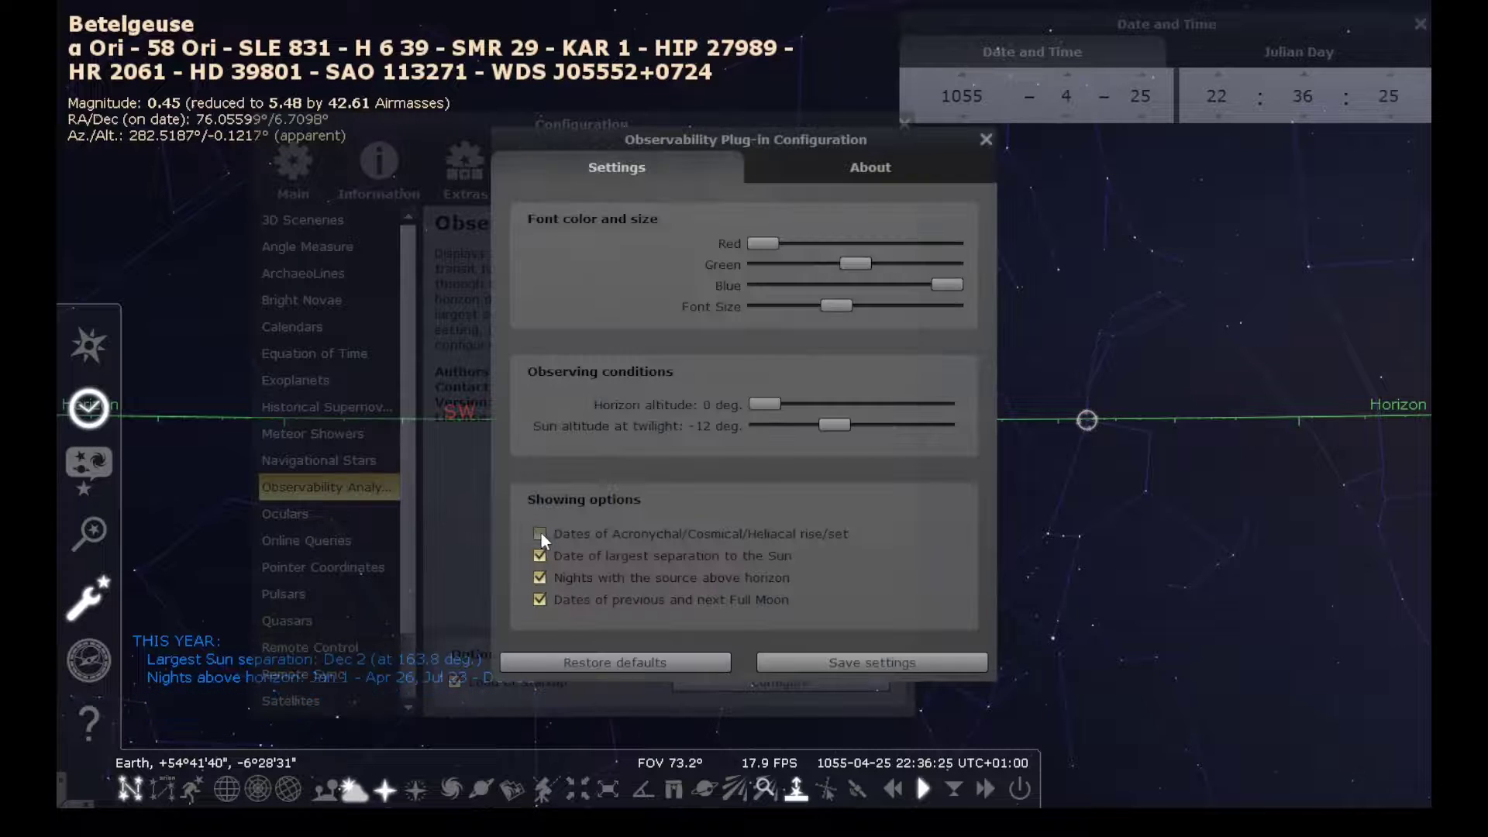
{"action": "left_click", "coordinate": [540, 556]}
{"action": "left_click", "coordinate": [539, 534]}
{"action": "left_click", "coordinate": [541, 555]}
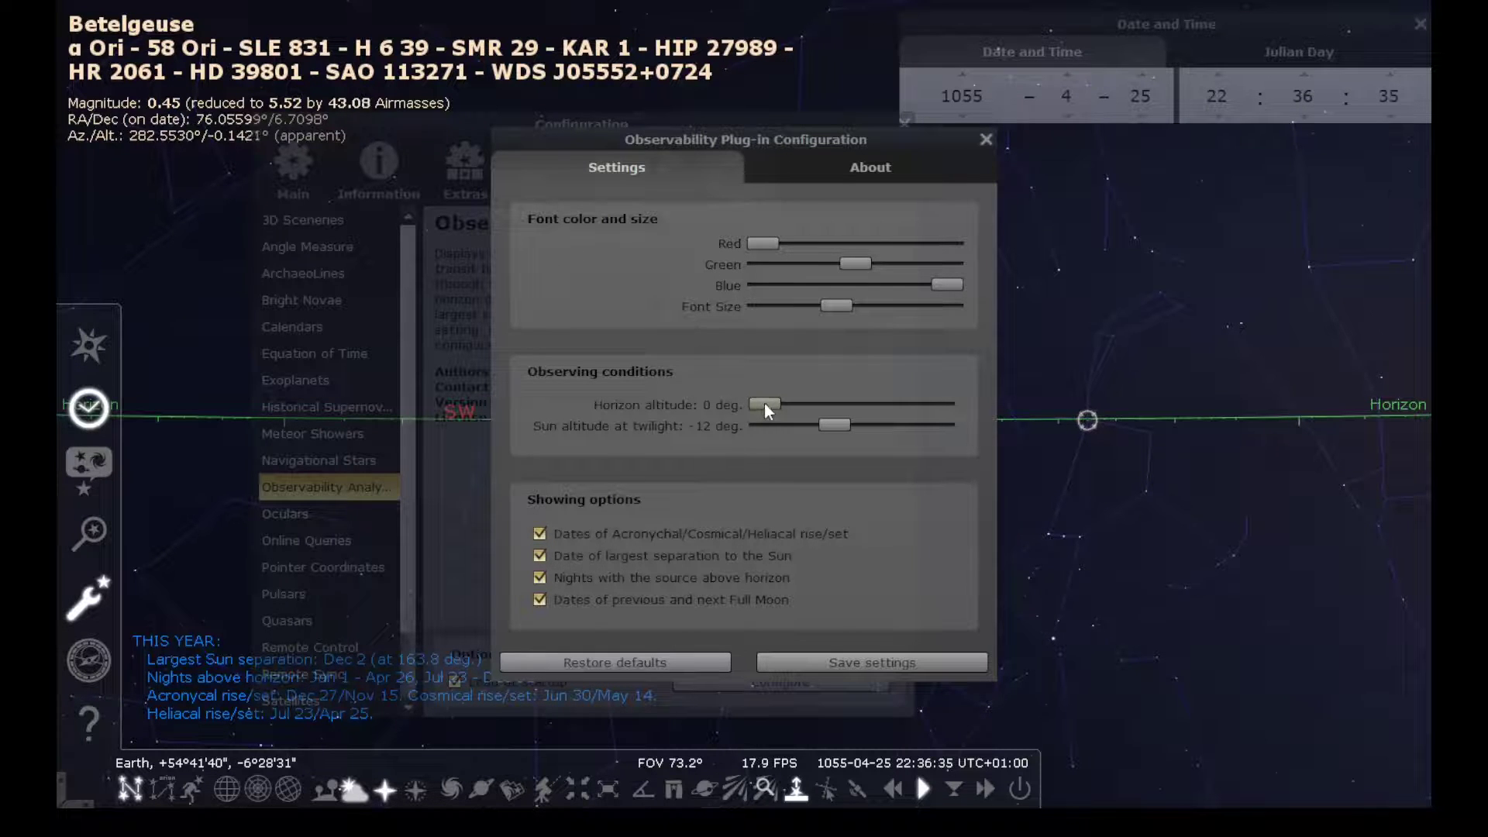
Raise the horizon altitude to 2°, return it to 0°, and close the Observability settings
{"action": "left_click_drag", "start_coordinate": [765, 401], "coordinate": [769, 403]}
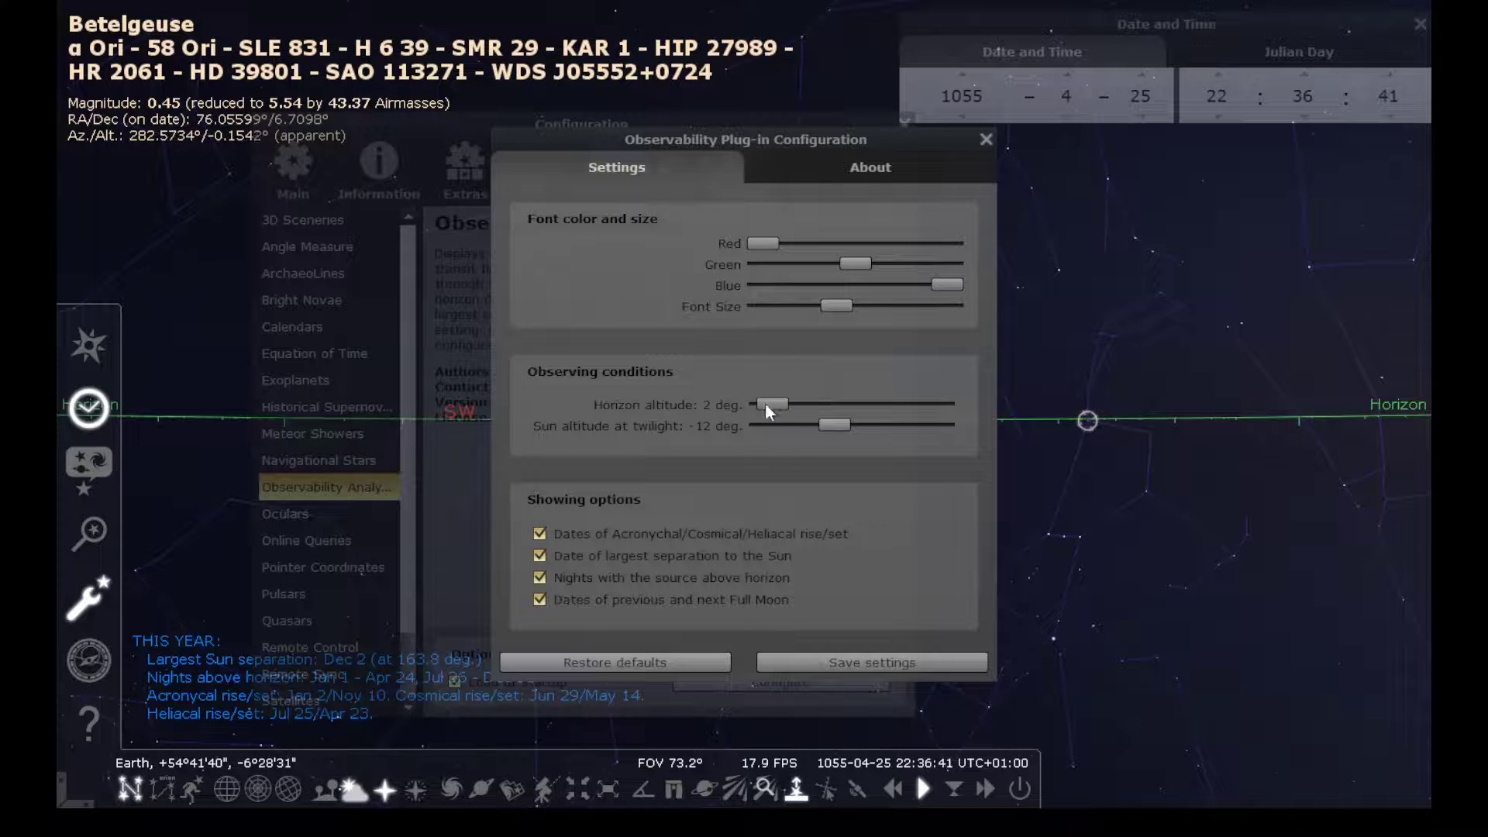
{"action": "left_click_drag", "start_coordinate": [764, 403], "coordinate": [750, 409]}
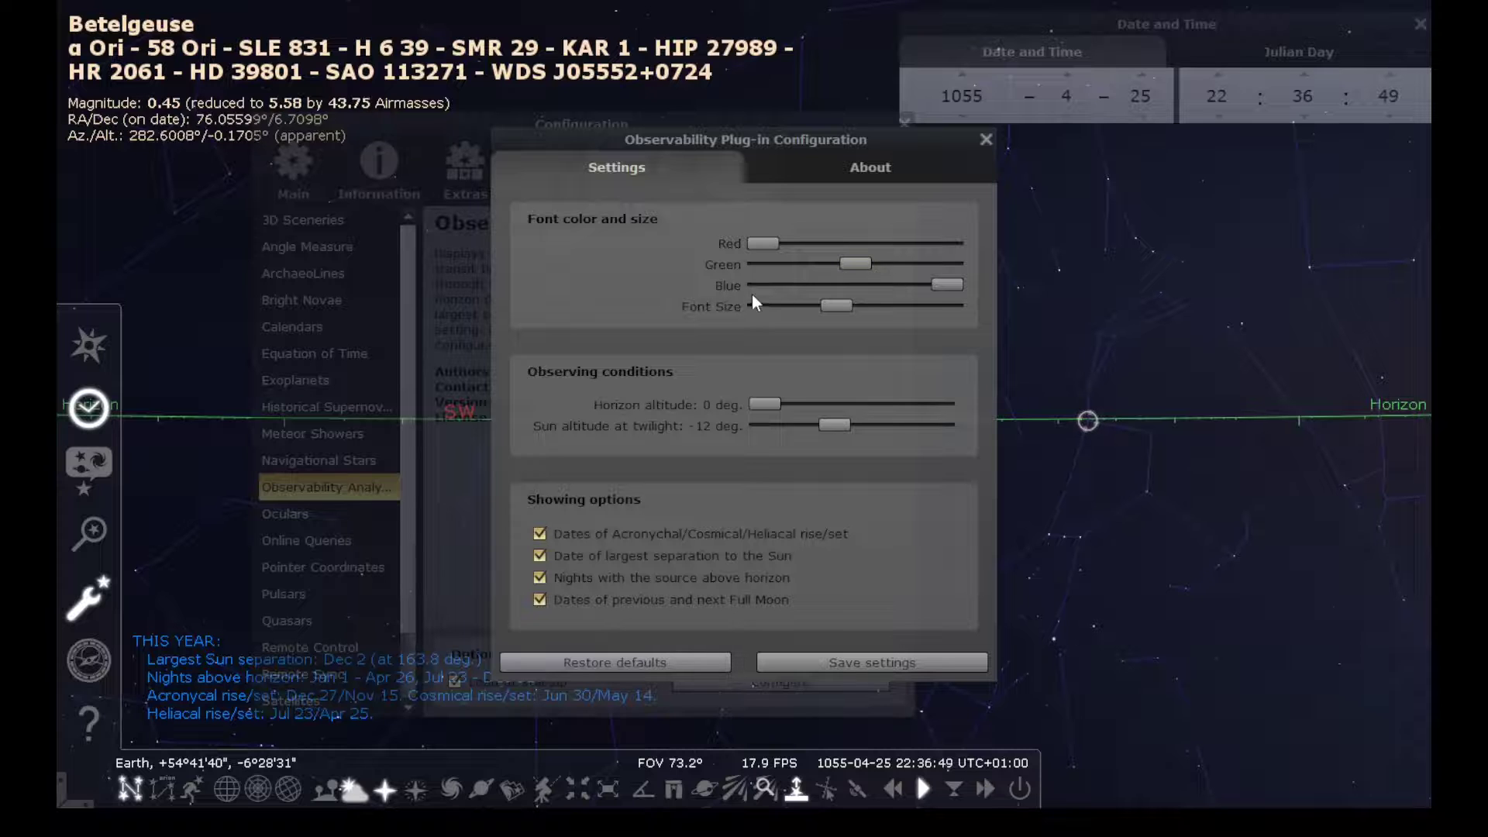
{"action": "left_click", "coordinate": [984, 140]}
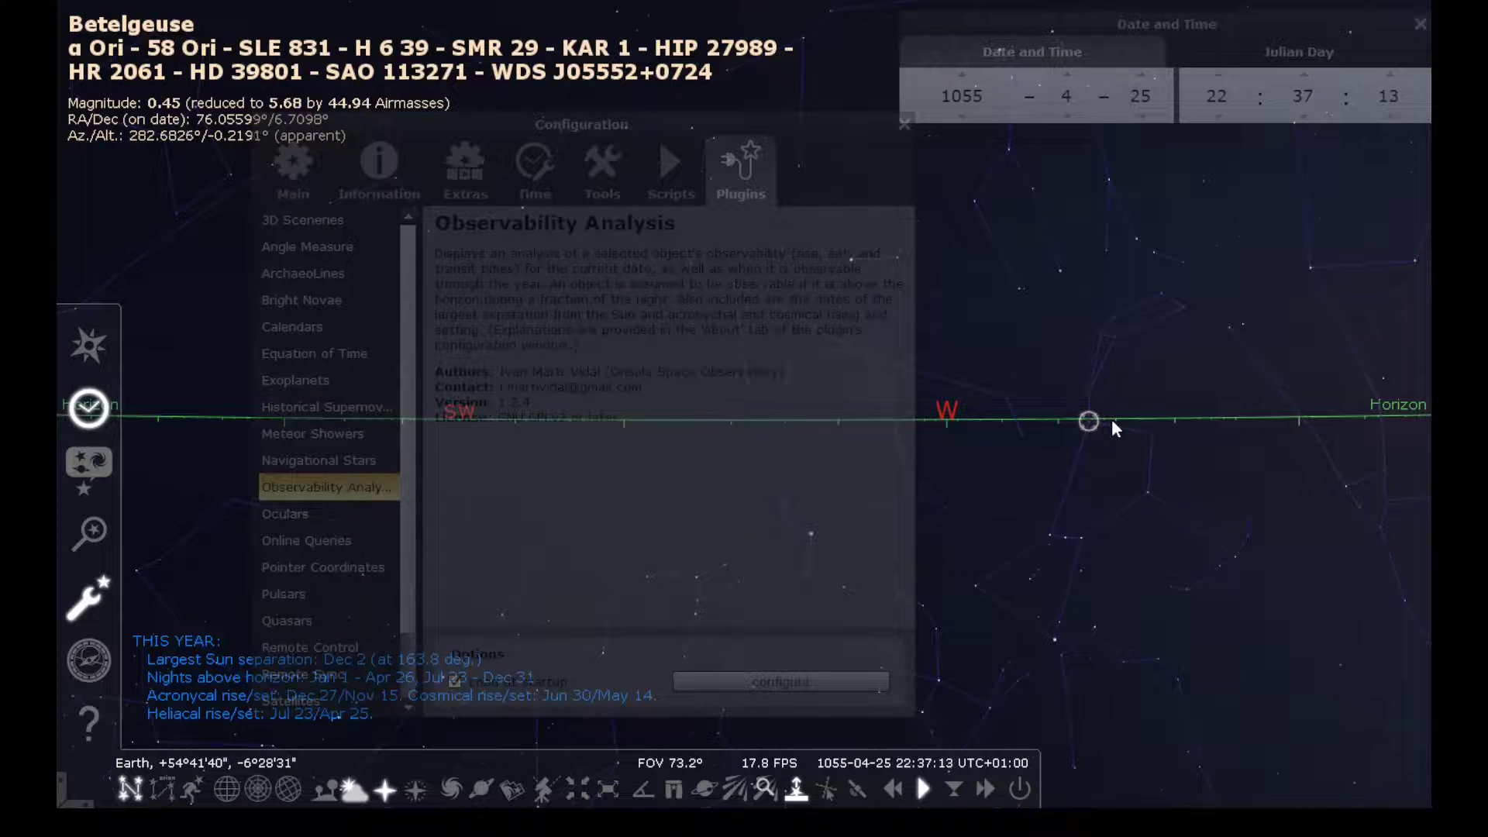
Show the Pointer Coordinates plugin details and switch on the live RA/Dec readout of the pointer
{"action": "scroll", "coordinate": [331, 486], "scroll_direction": "down", "scroll_amount": 1}
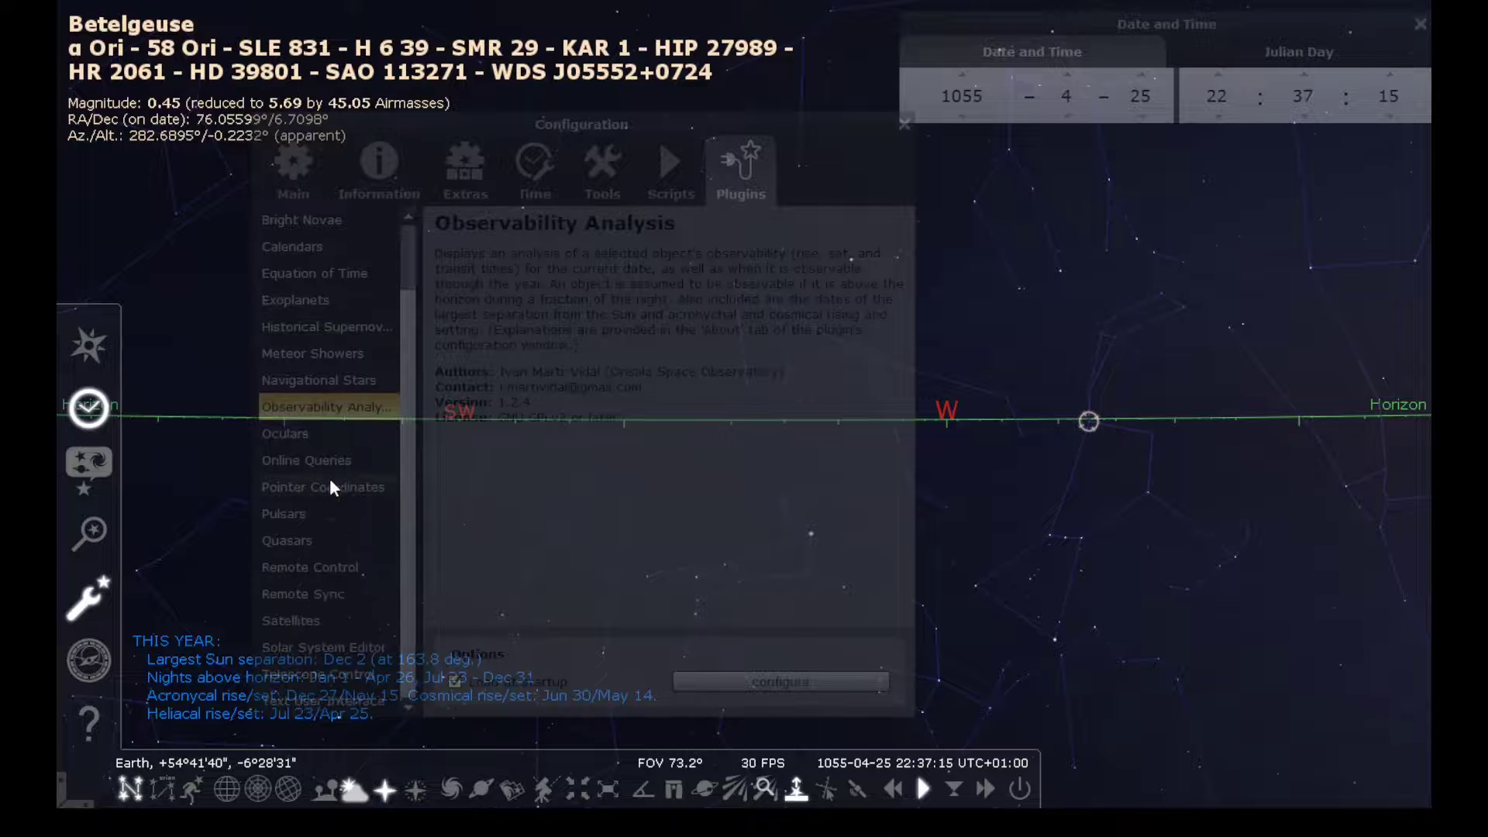
{"action": "left_click", "coordinate": [810, 125]}
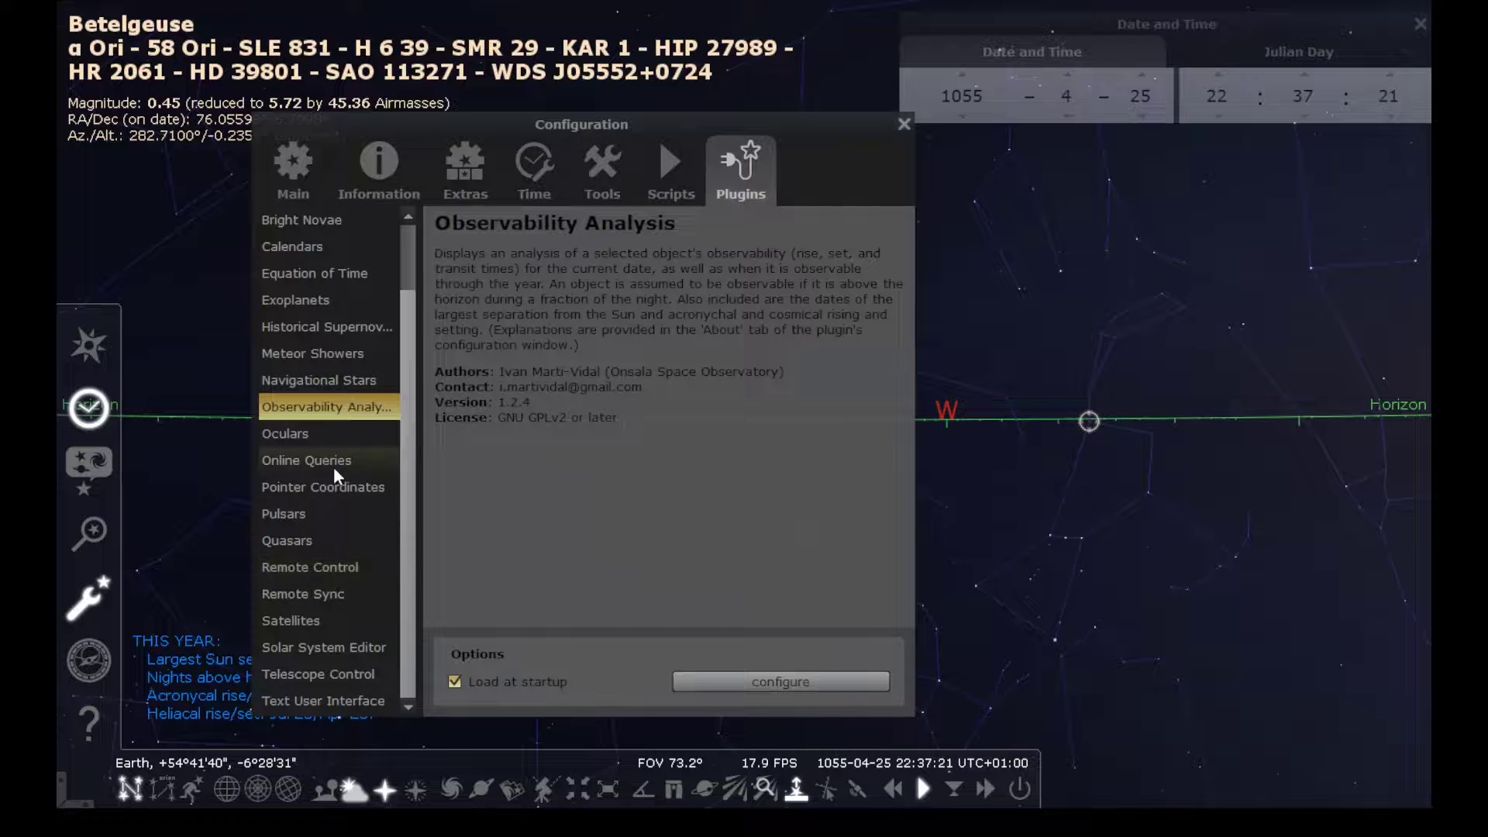
{"action": "left_click", "coordinate": [334, 492]}
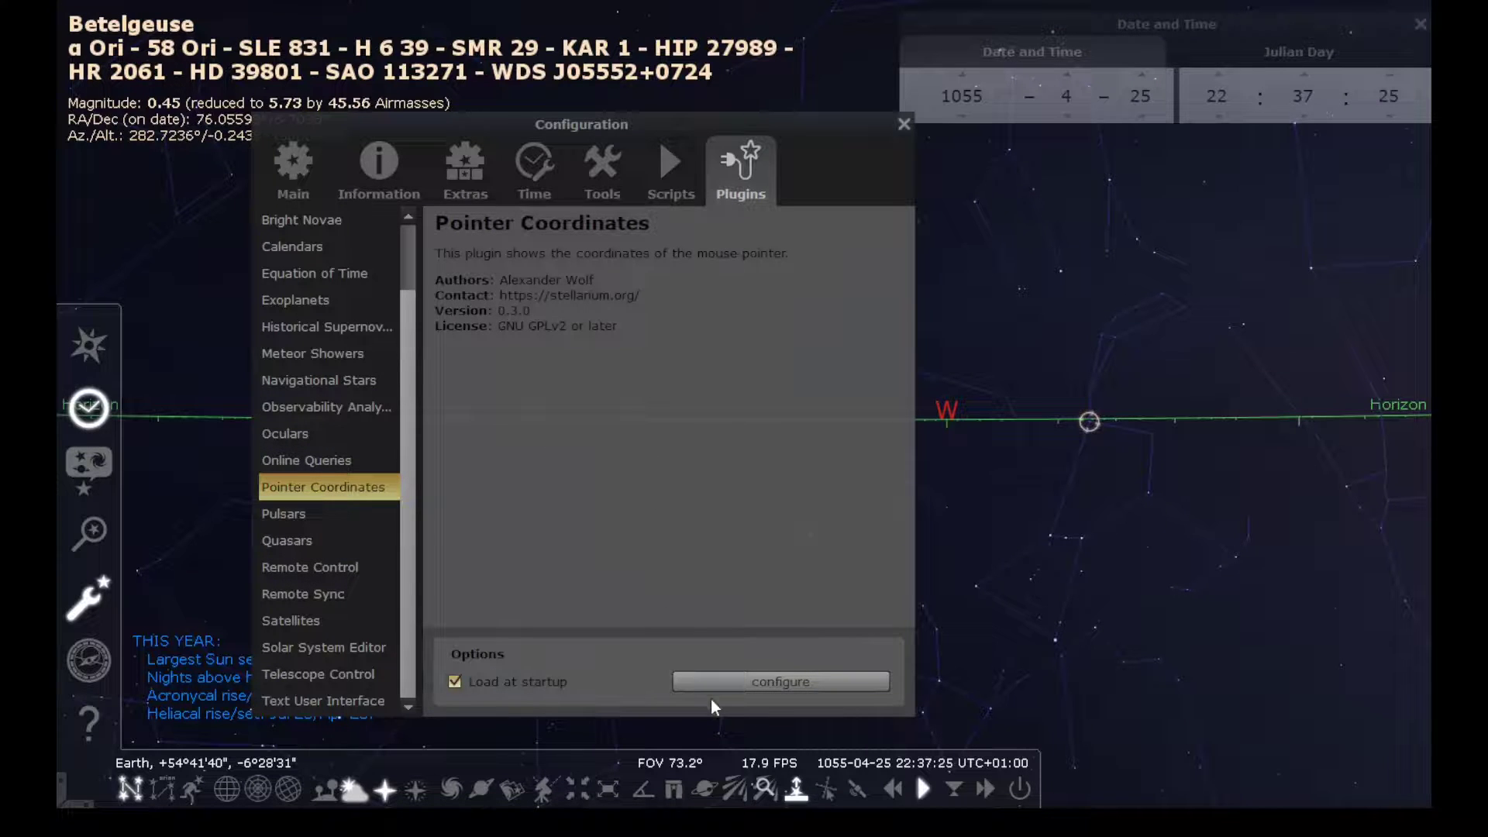
{"action": "left_click", "coordinate": [826, 789]}
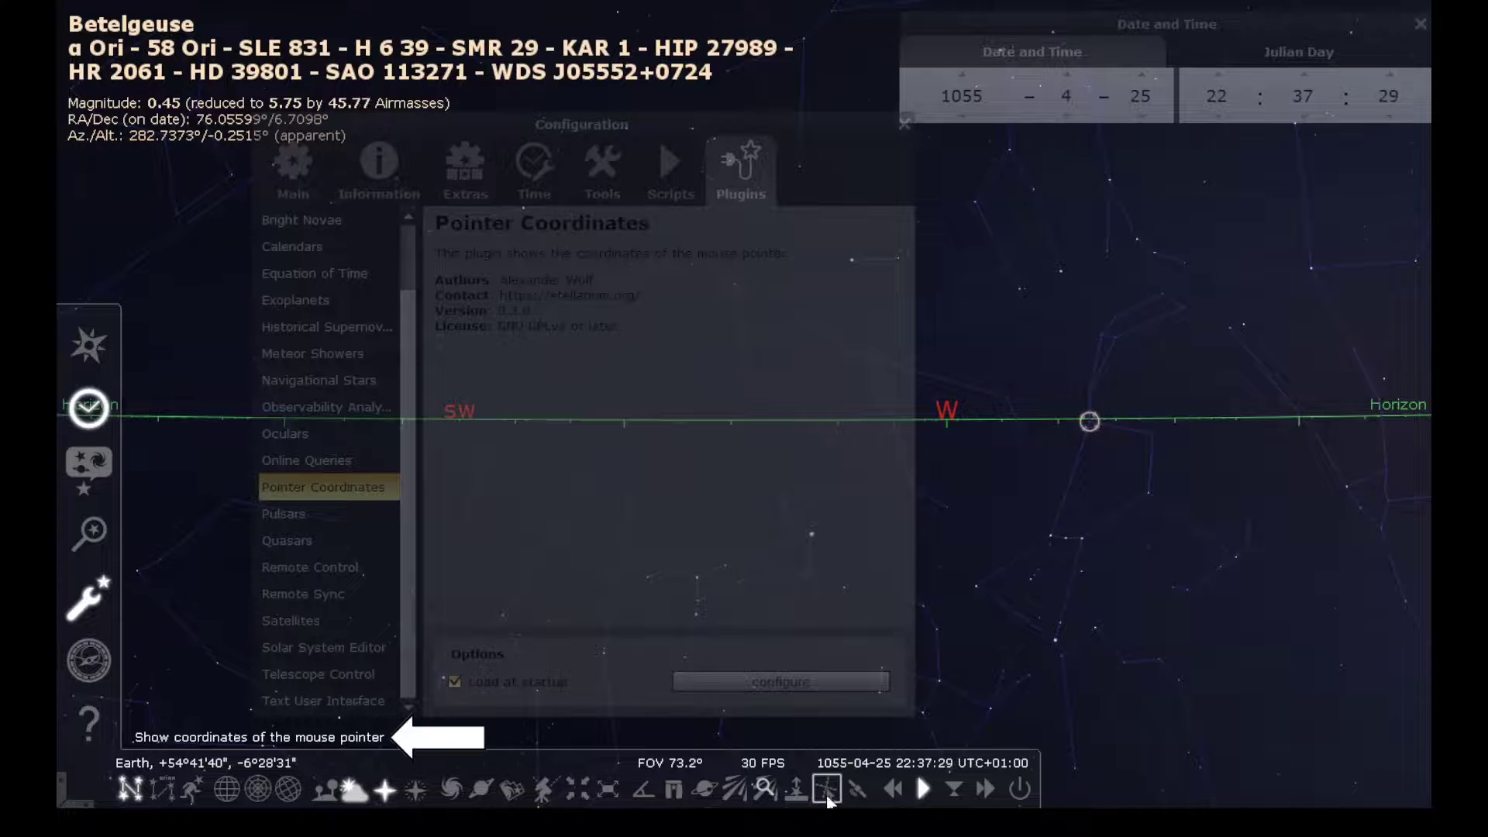
{"action": "left_click", "coordinate": [826, 790]}
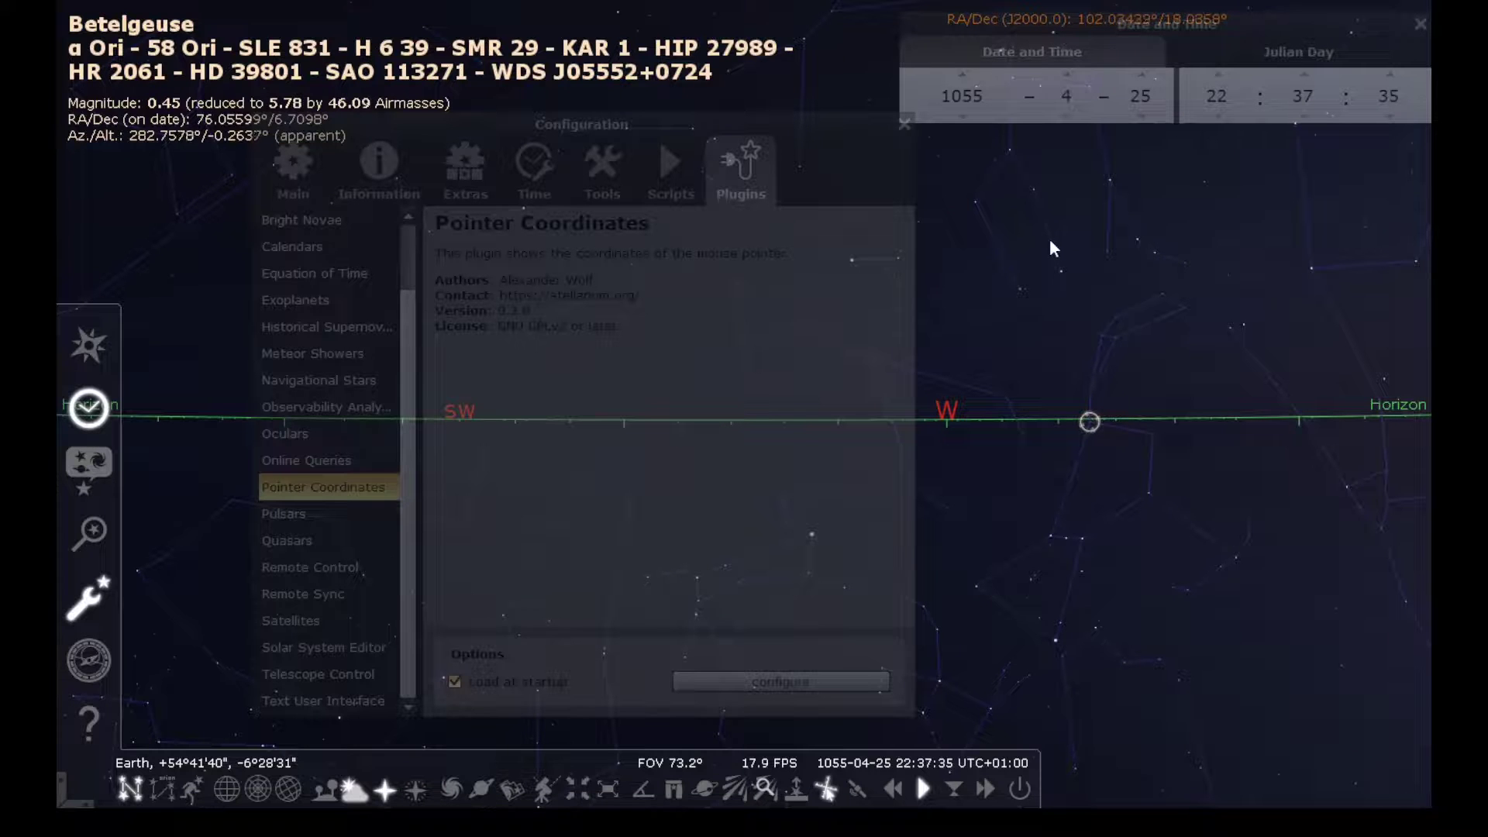
{"action": "left_click_drag", "start_coordinate": [988, 671], "coordinate": [999, 616]}
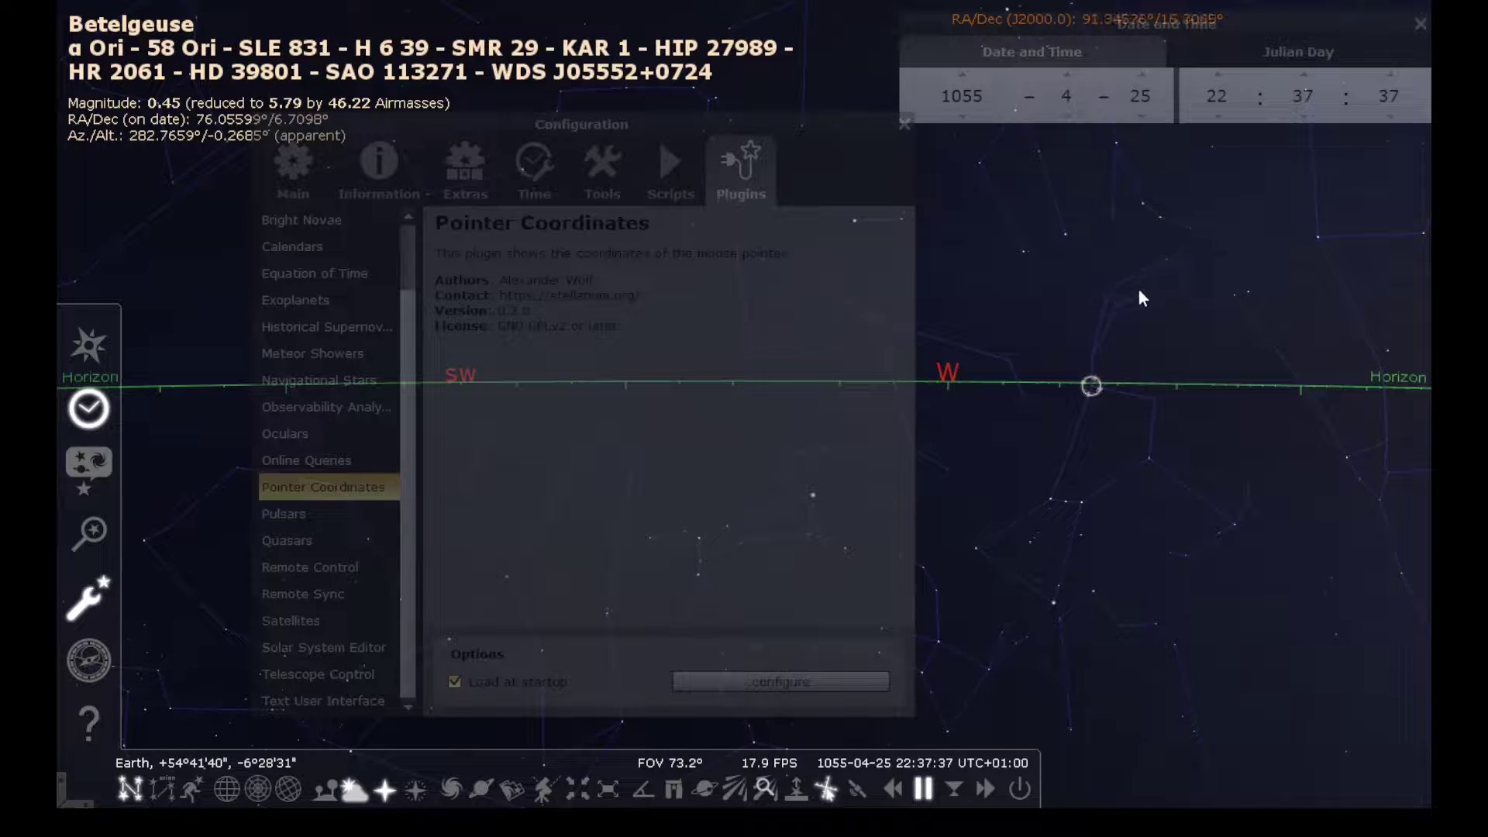
Place the readout in the bottom-right corner and keep Right ascension/Declination after trying Altitude/Azimuth
{"action": "left_click", "coordinate": [754, 681]}
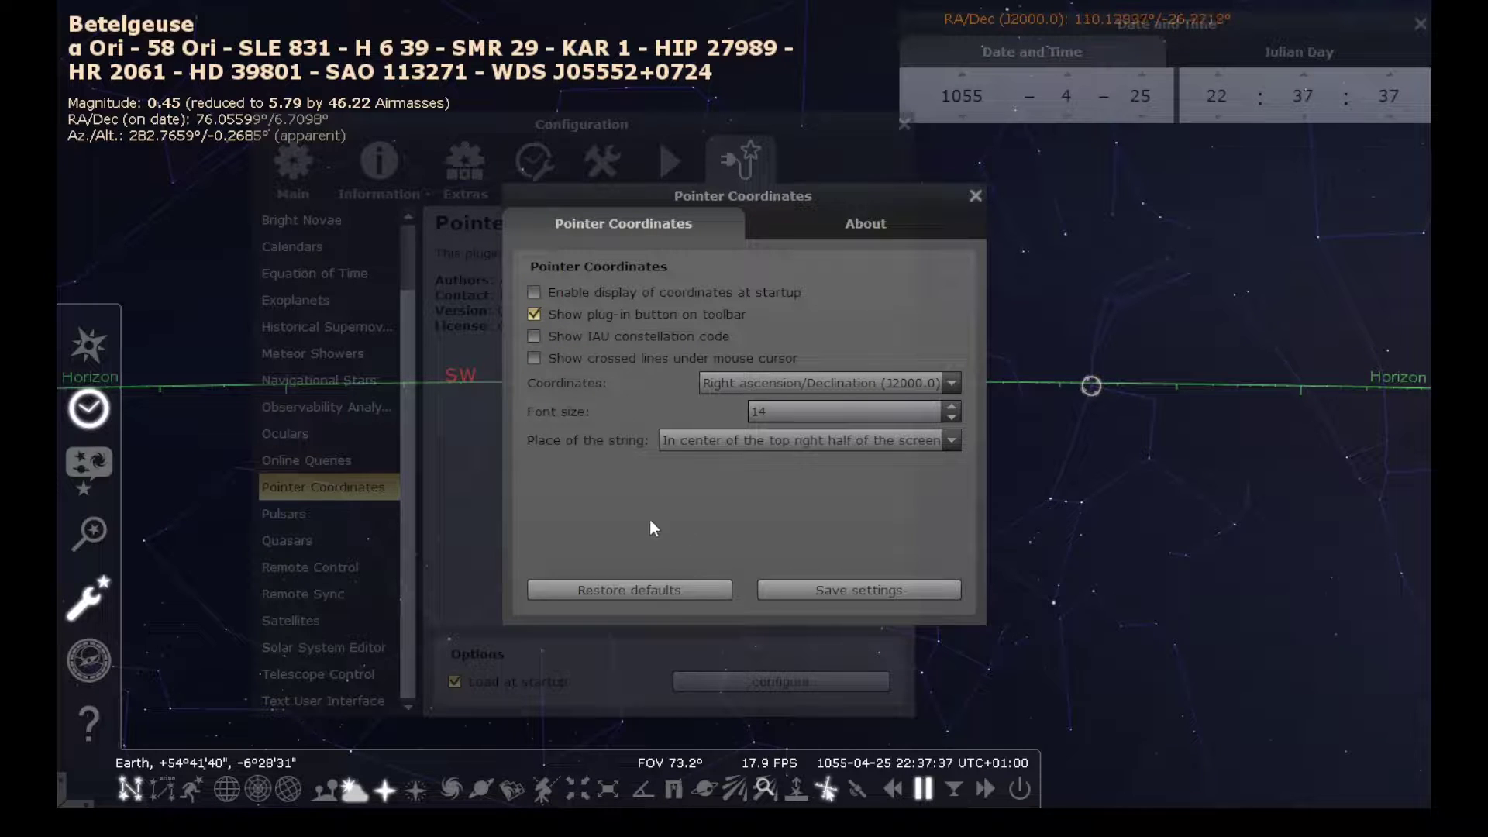
{"action": "left_click", "coordinate": [951, 443]}
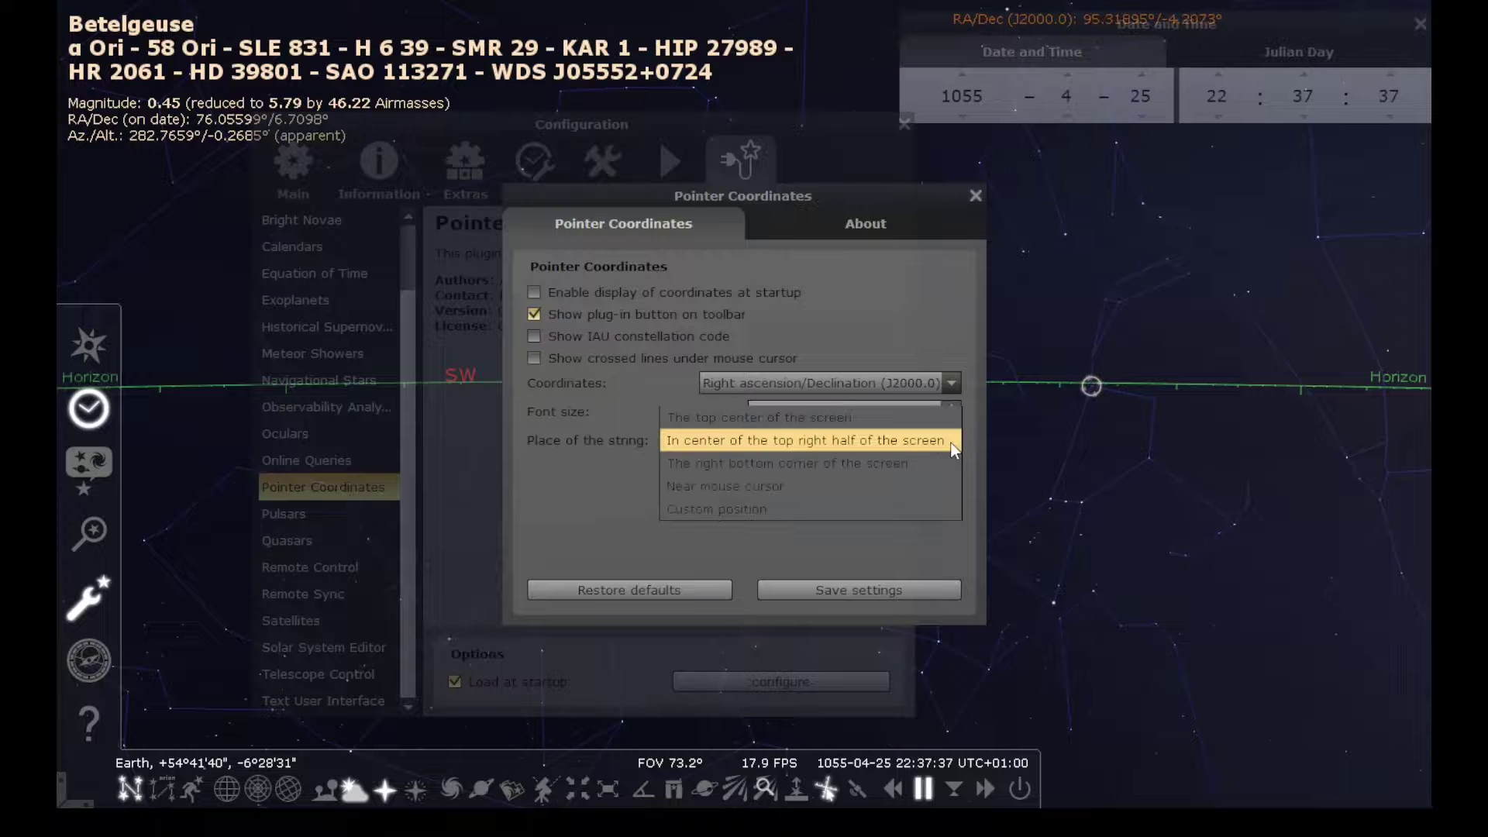
{"action": "left_click", "coordinate": [853, 462]}
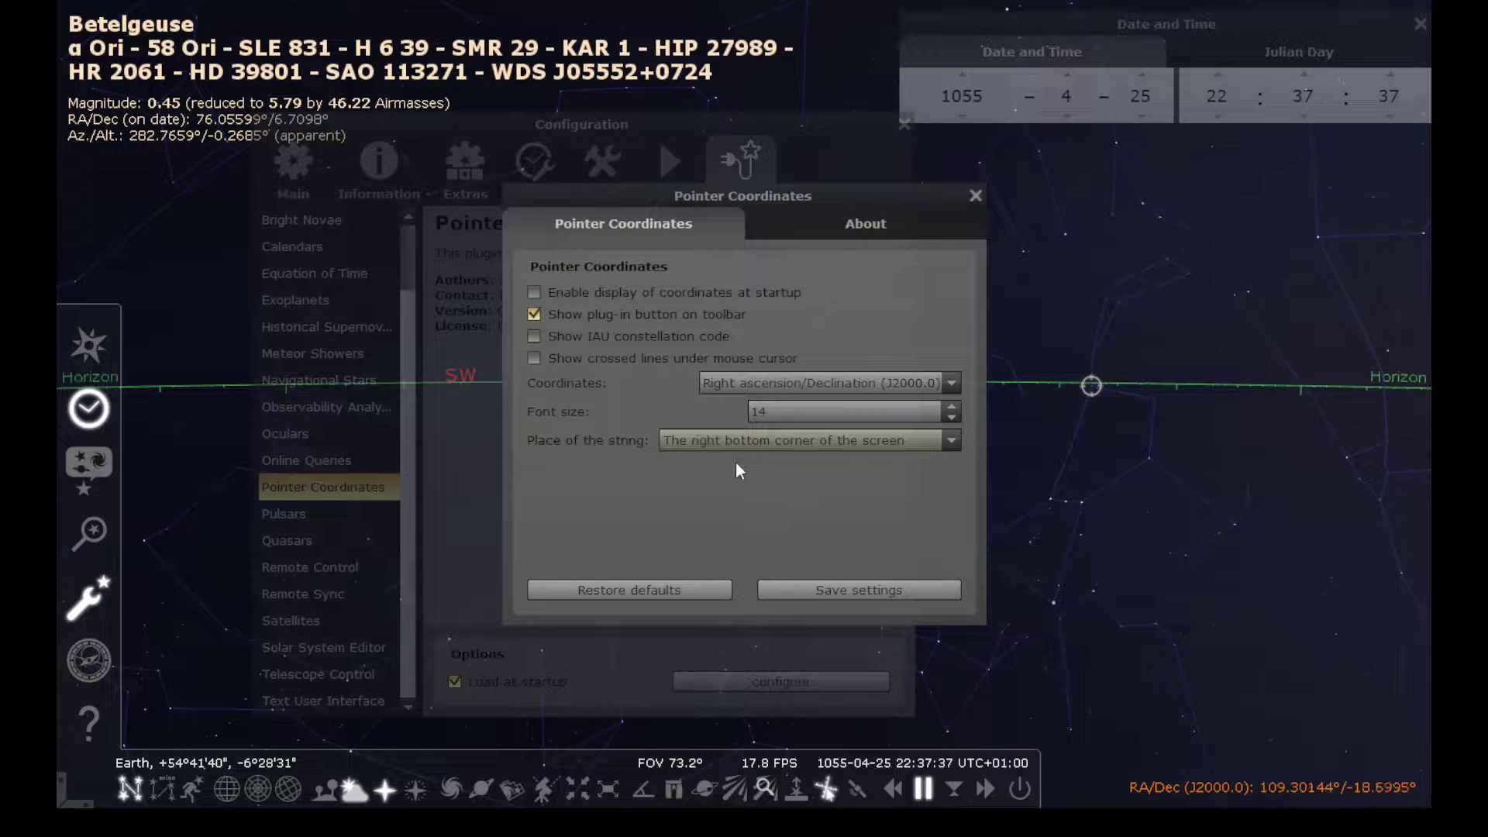
{"action": "left_click", "coordinate": [947, 382]}
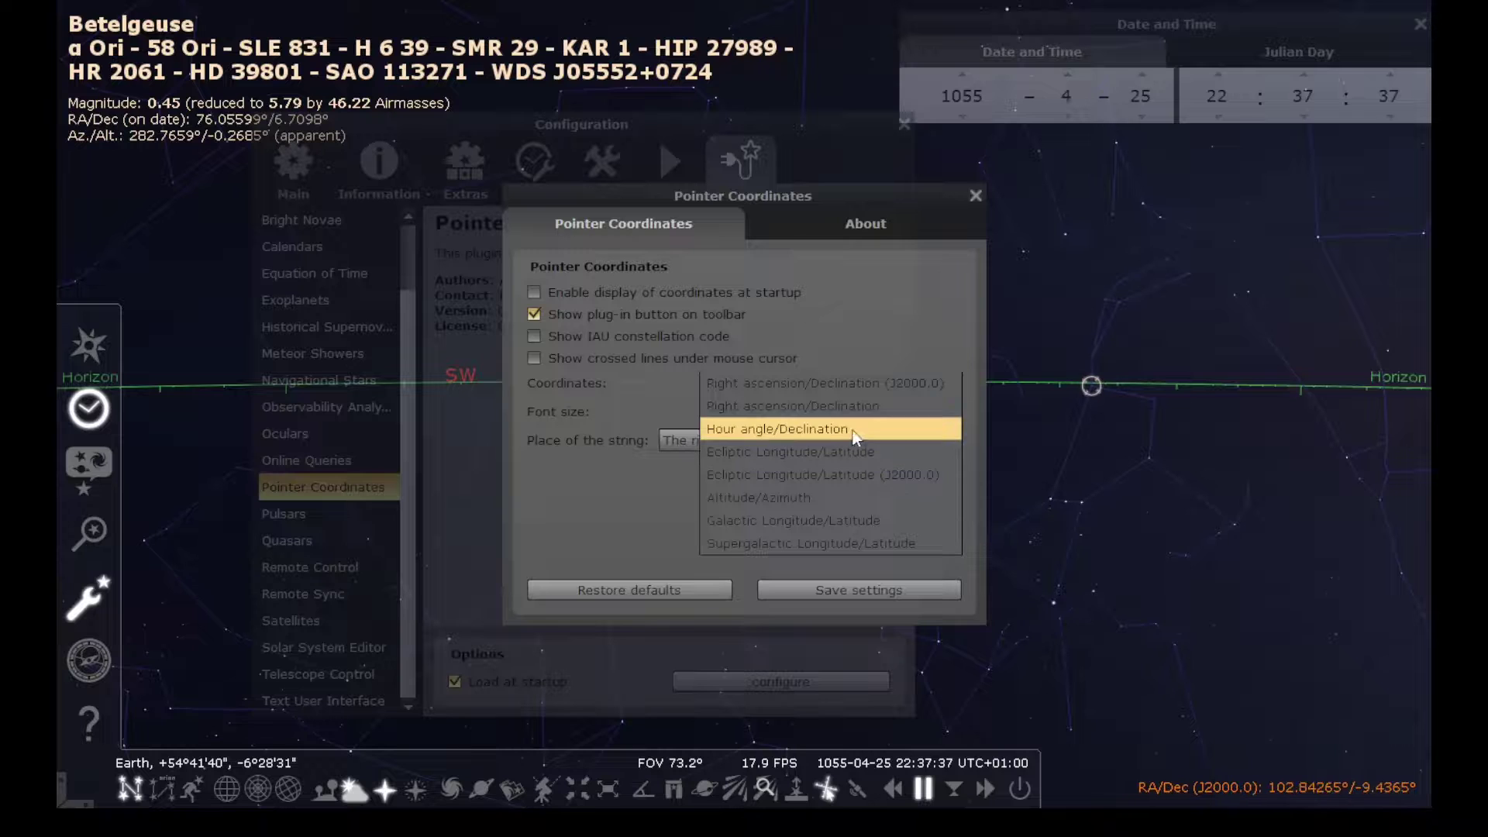
{"action": "left_click", "coordinate": [773, 500]}
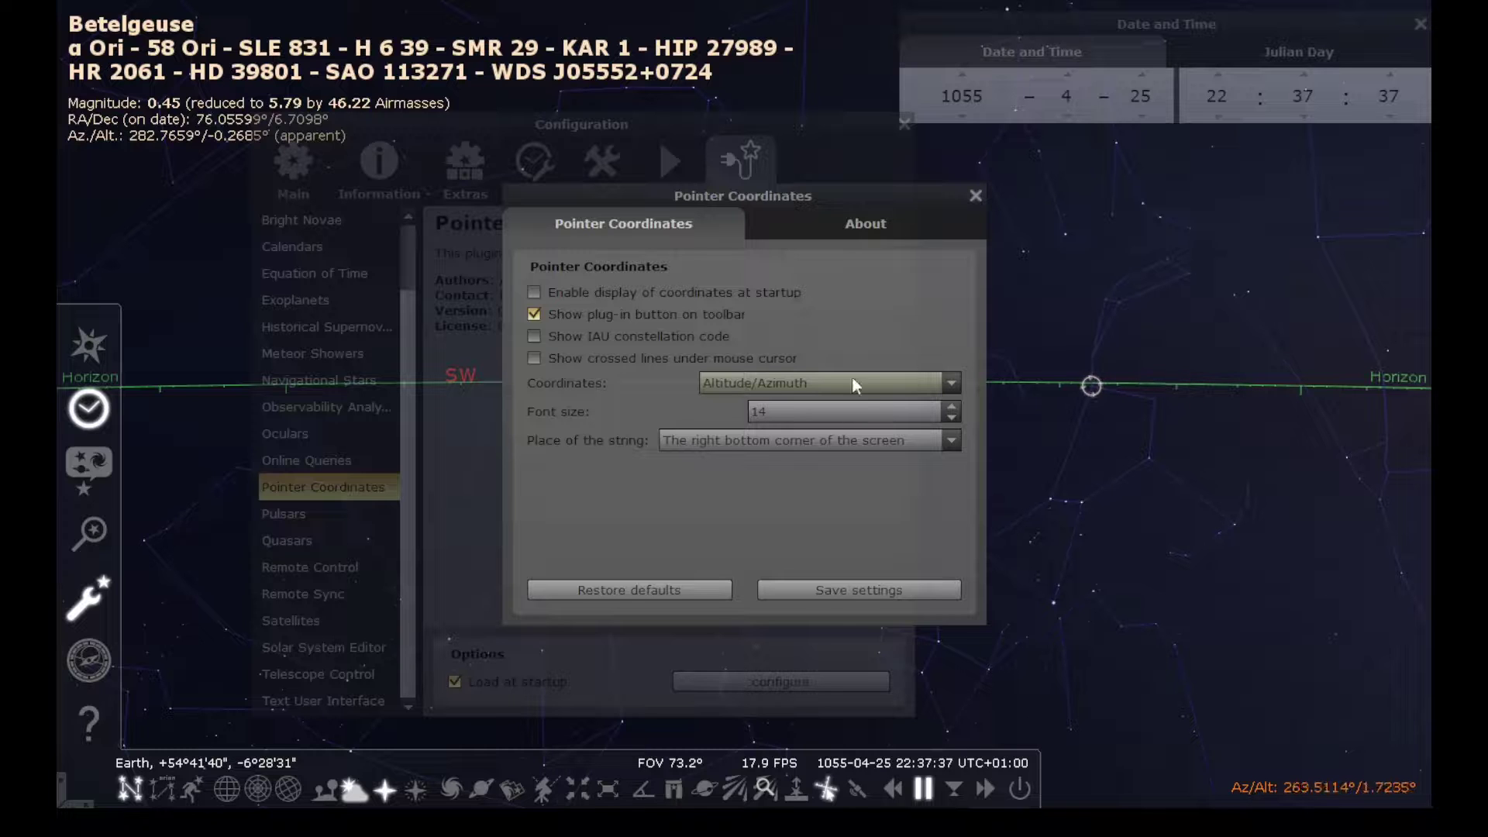
{"action": "left_click", "coordinate": [951, 382]}
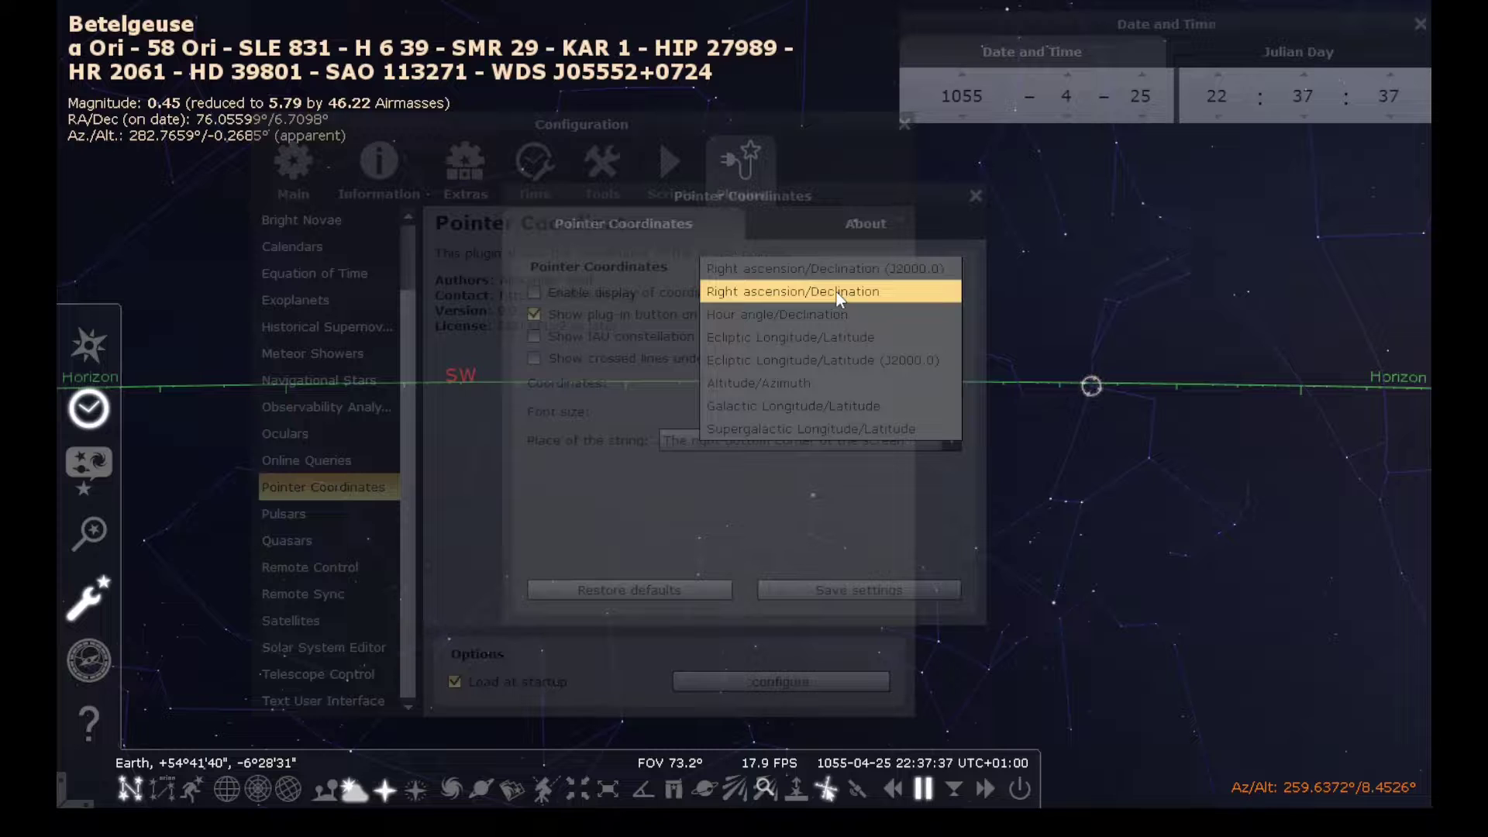
{"action": "left_click", "coordinate": [836, 292]}
{"action": "left_click", "coordinate": [952, 379]}
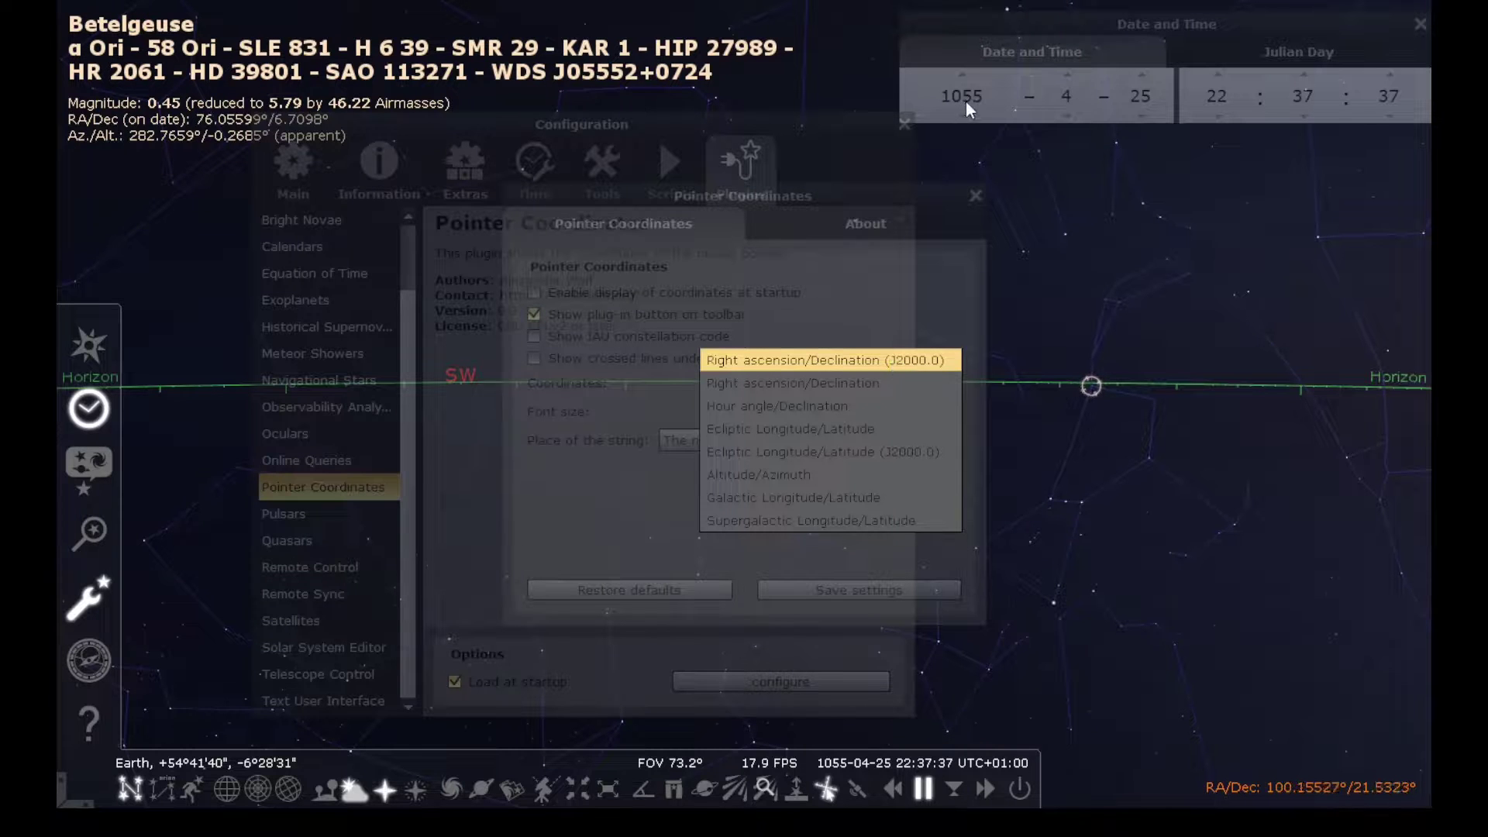
{"action": "left_click", "coordinate": [841, 385]}
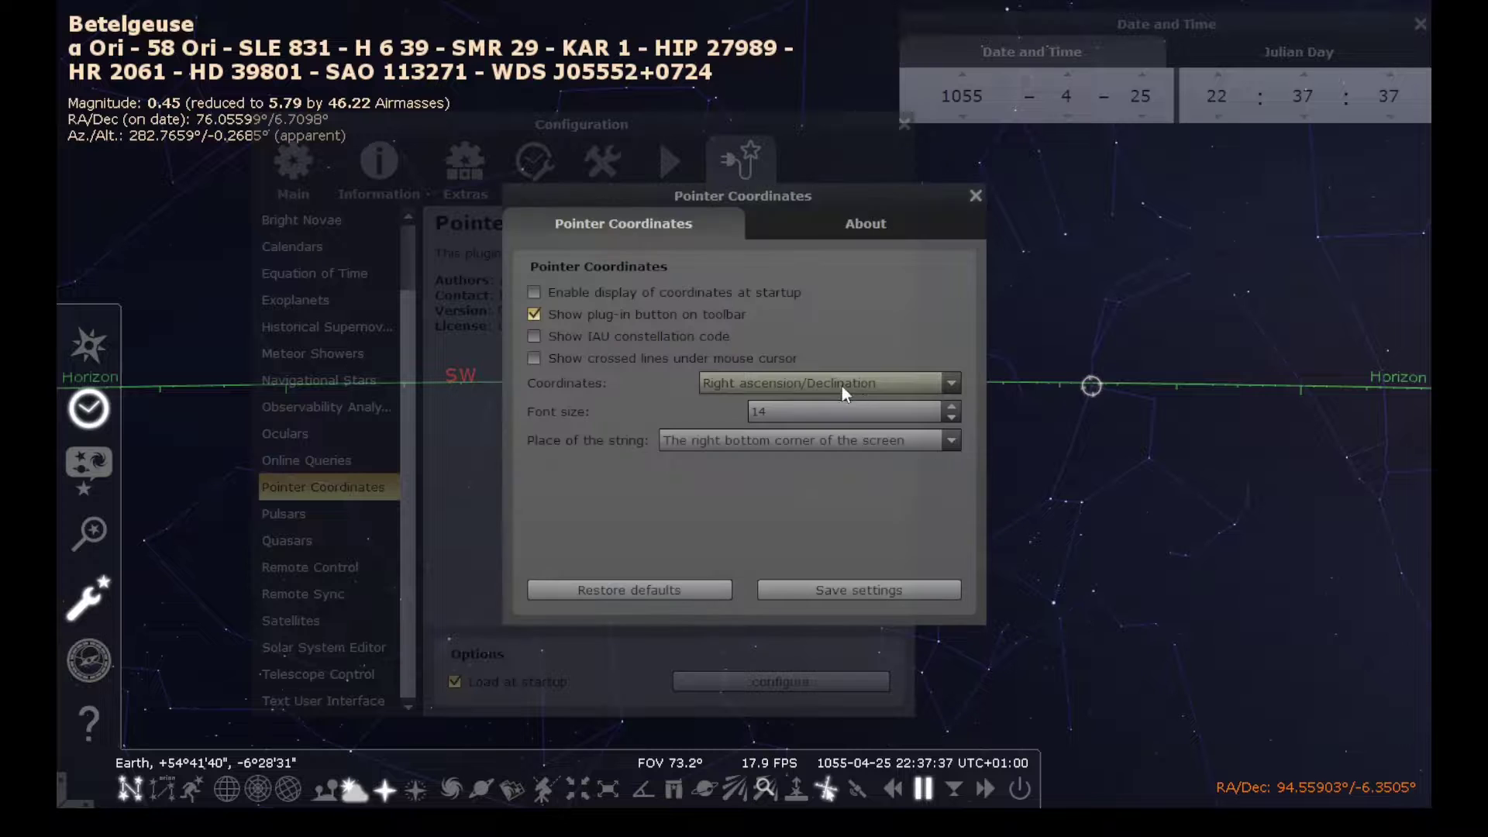
Pan the sky toward the Sun and back to Betelgeuse's horizon, glancing at the plugin's About information
{"action": "left_click_drag", "start_coordinate": [1213, 640], "coordinate": [1110, 445]}
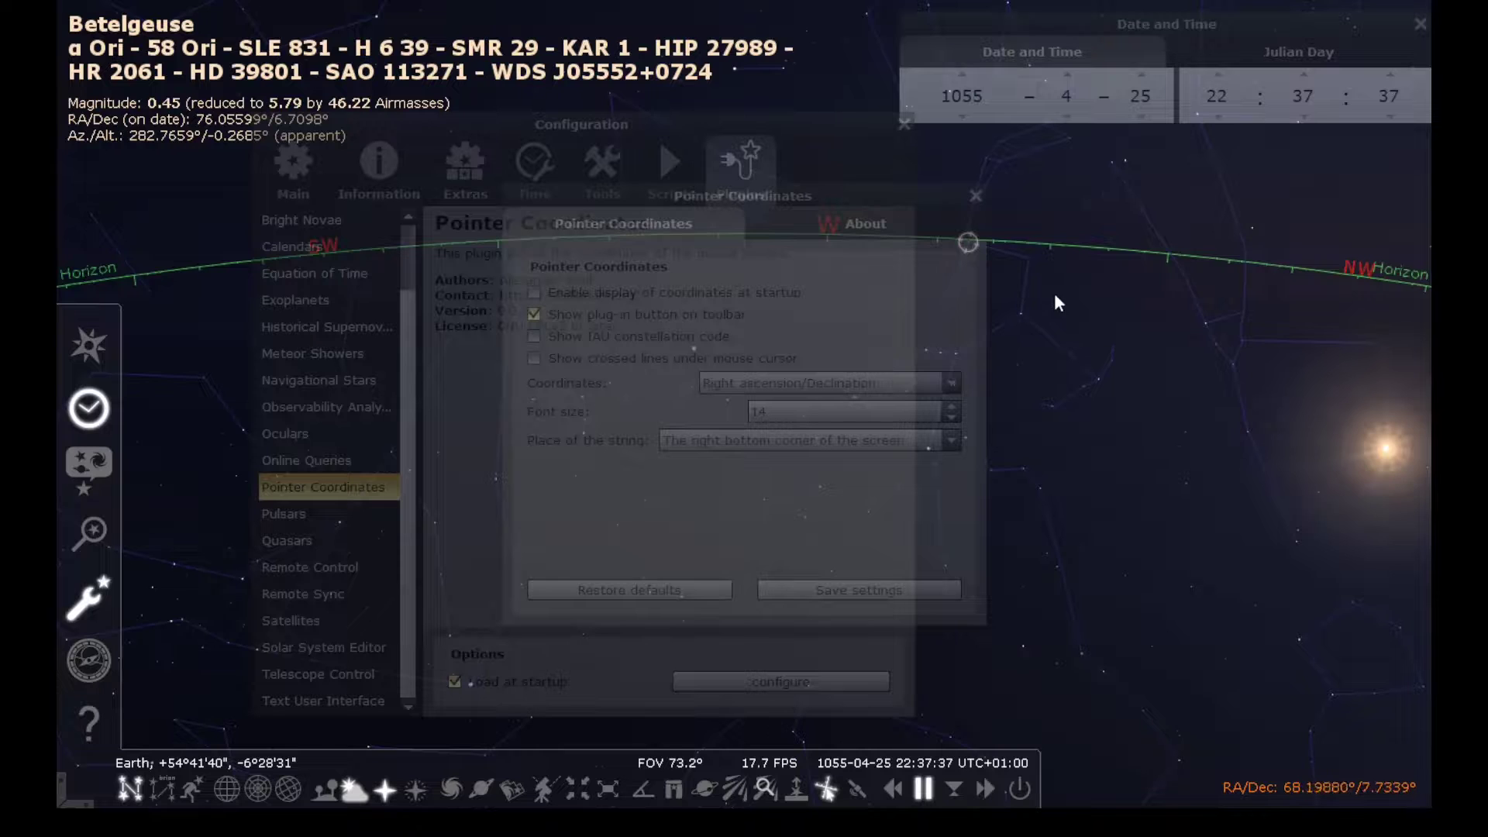
{"action": "left_click_drag", "start_coordinate": [1053, 296], "coordinate": [1118, 480]}
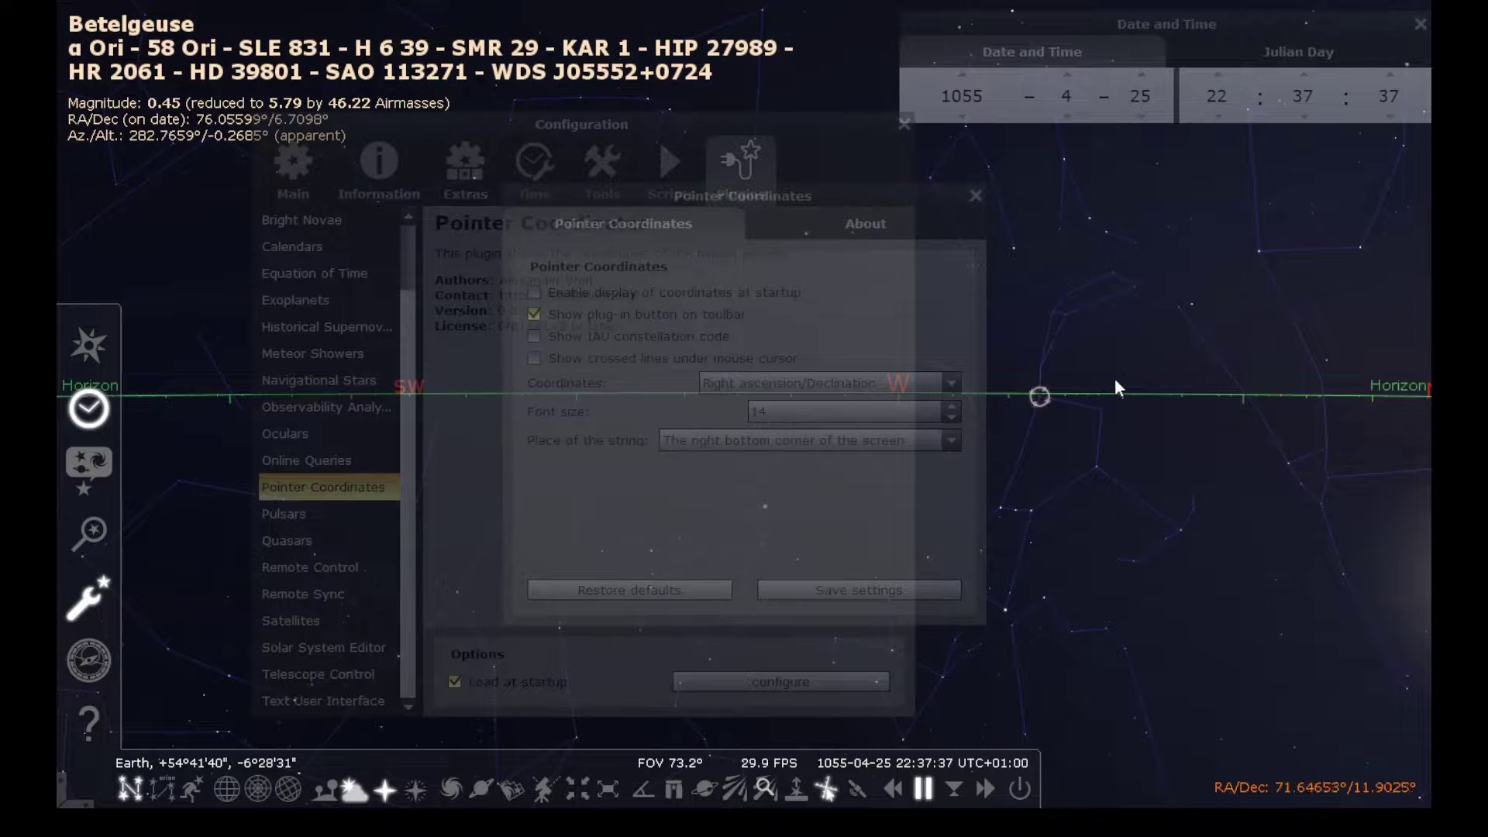
{"action": "left_click", "coordinate": [788, 234]}
{"action": "left_click", "coordinate": [725, 229]}
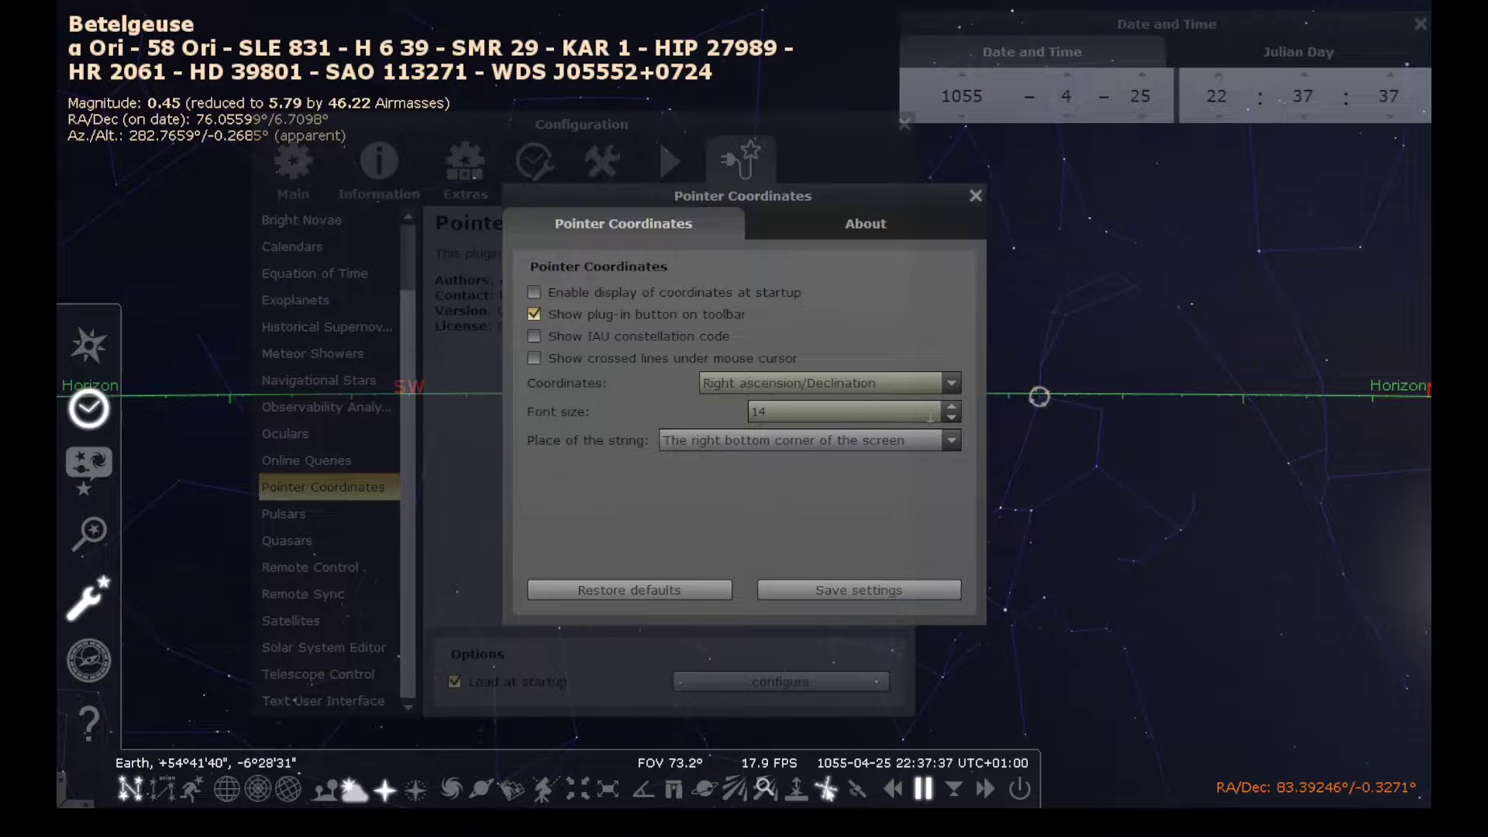
Turn 'Show crossed lines under mouse cursor' on and off, then close the Pointer Coordinates settings
{"action": "left_click", "coordinate": [536, 359]}
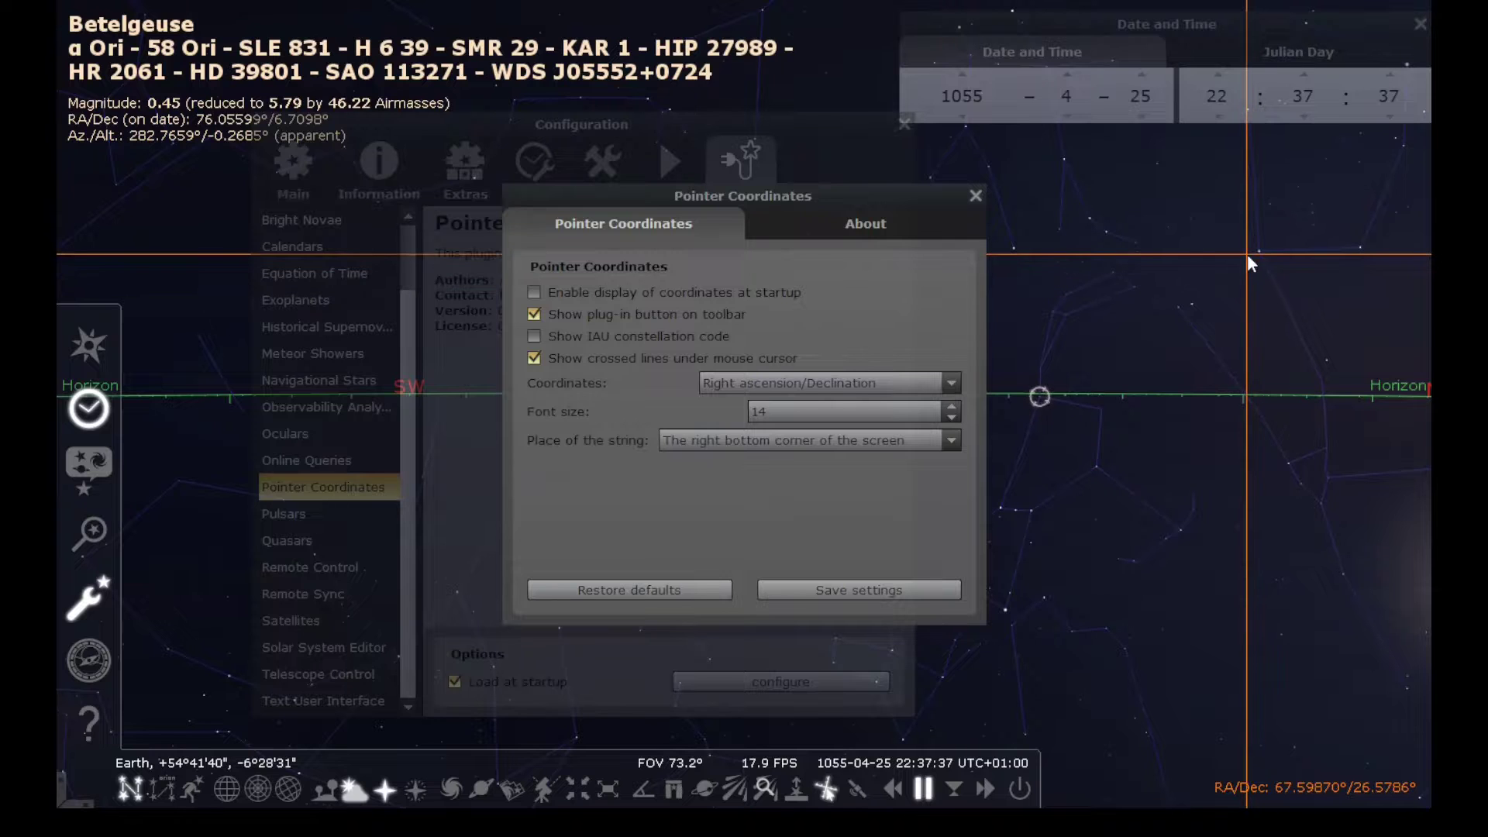
{"action": "left_click", "coordinate": [533, 361]}
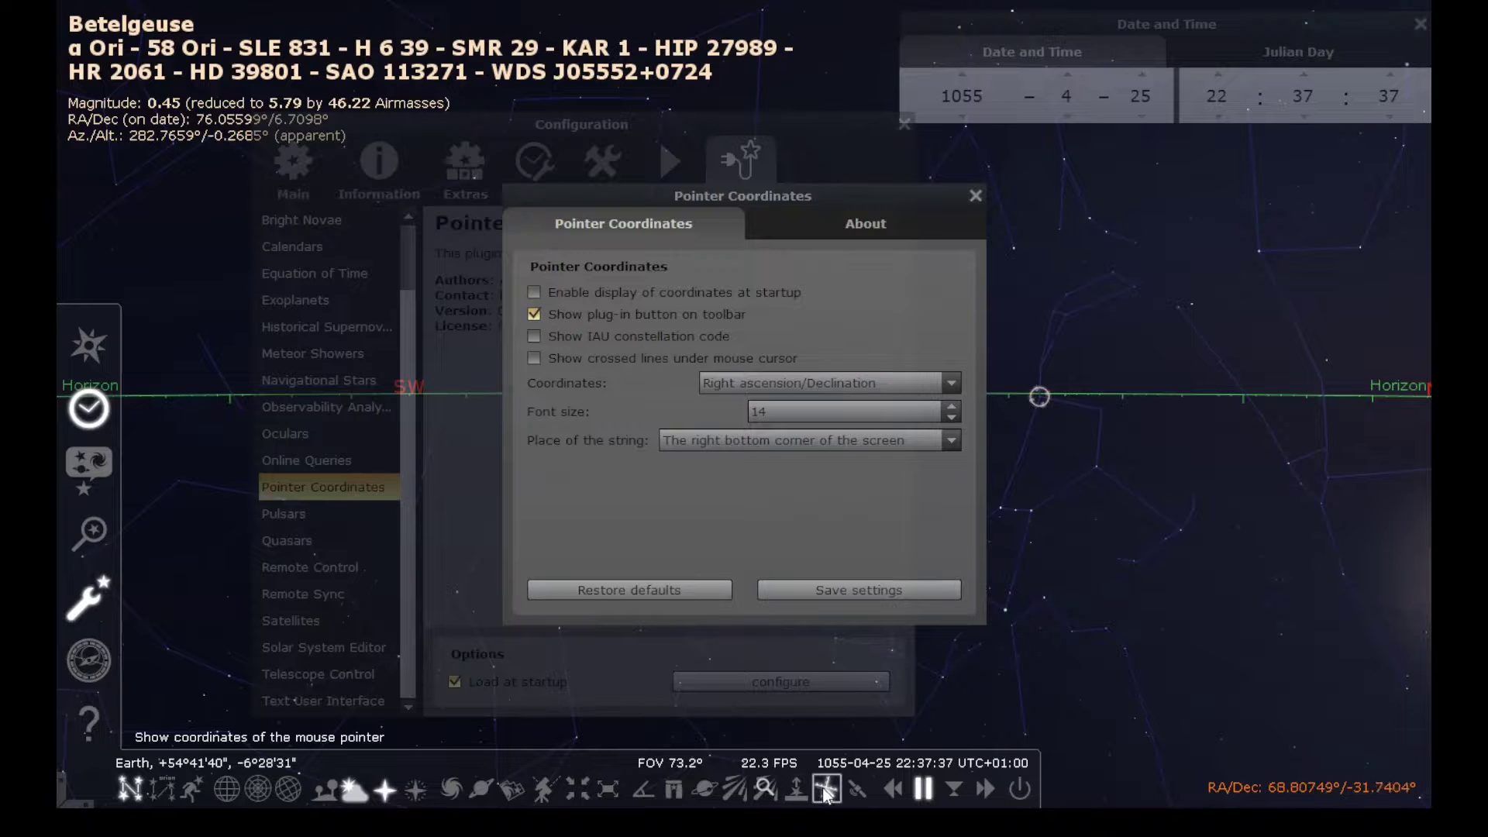
{"action": "left_click", "coordinate": [975, 194]}
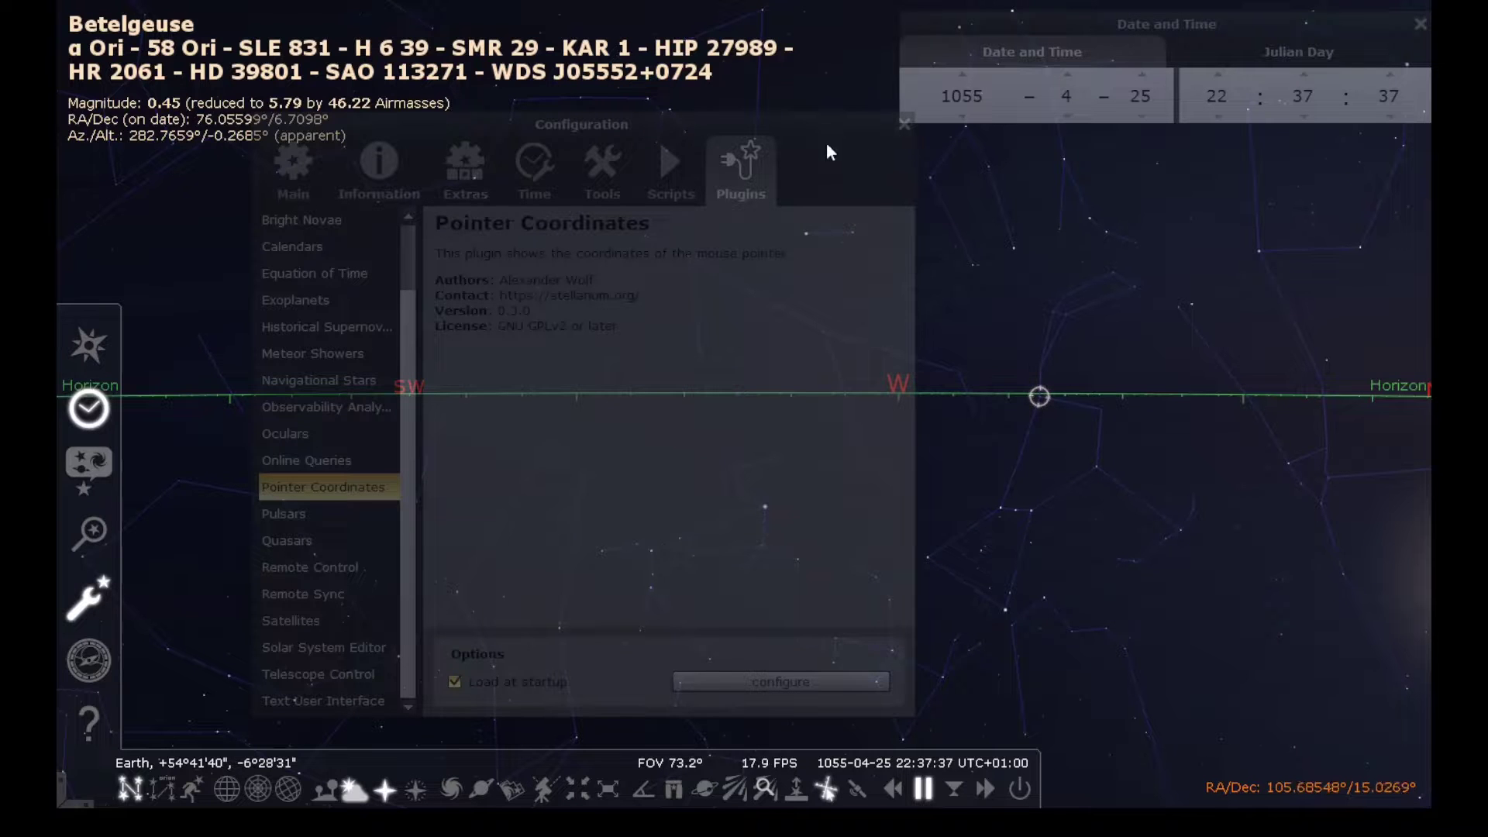
Drag the Configuration window right and slightly down so it is fully in view
{"action": "left_click_drag", "start_coordinate": [816, 122], "coordinate": [981, 150]}
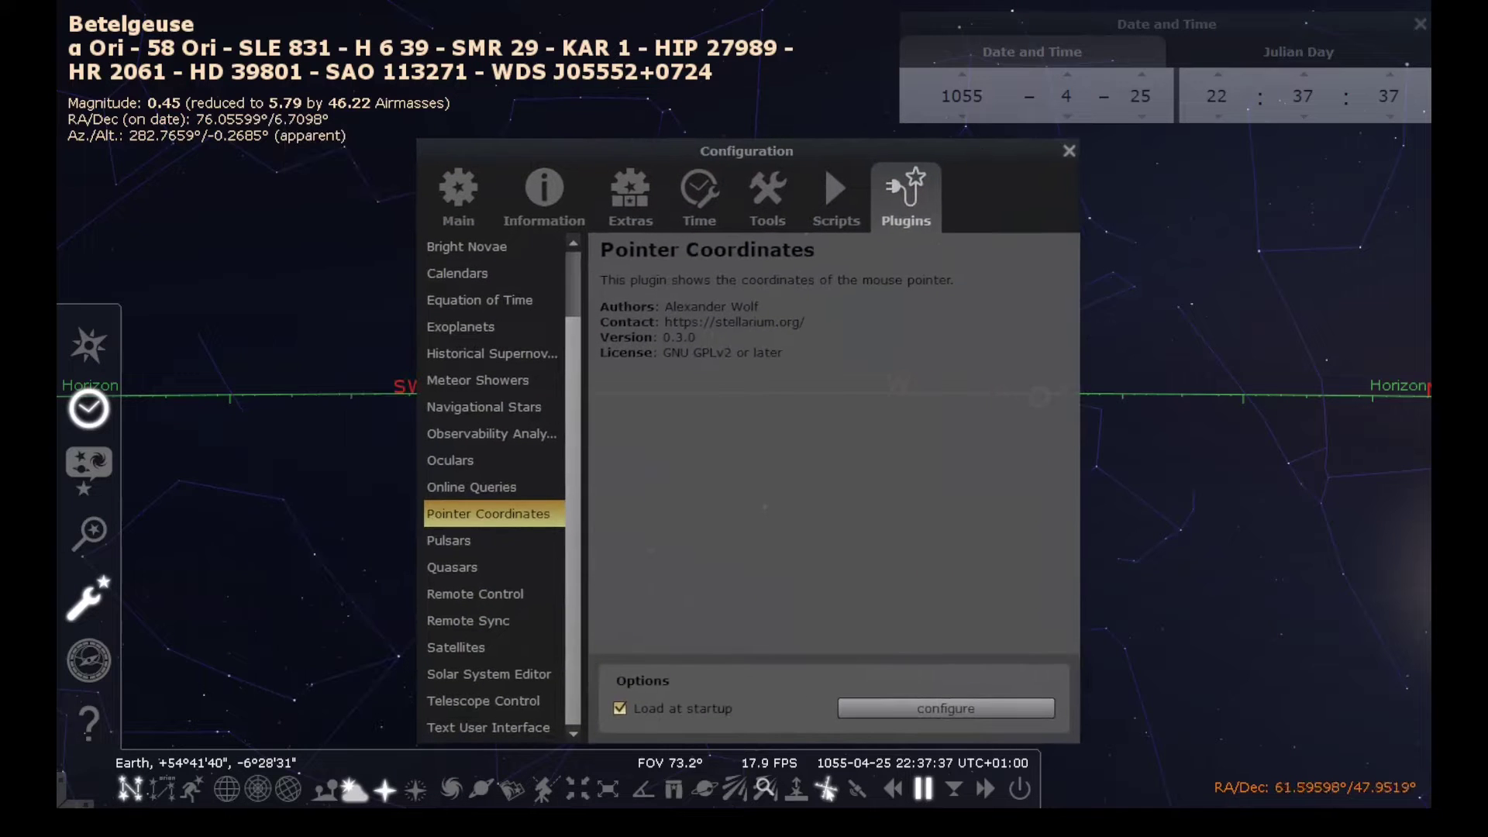